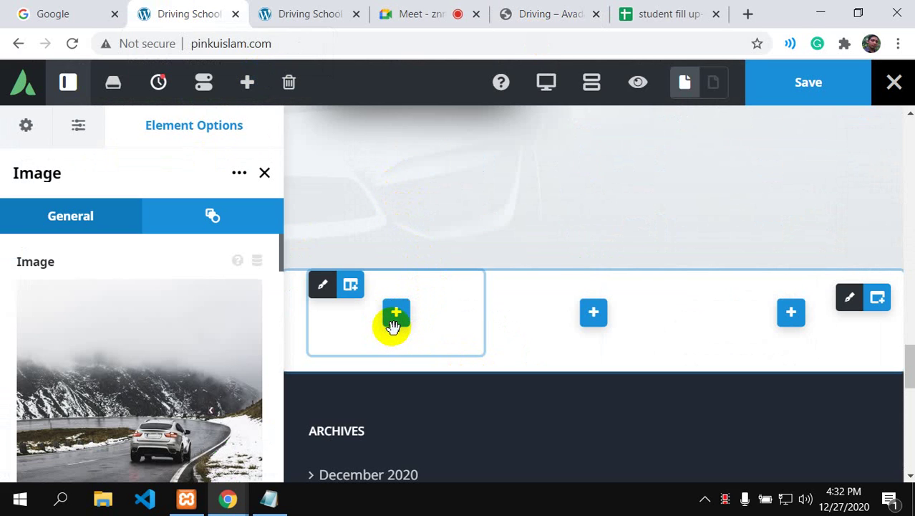
Step: Compare the area below the courses section on the live page with the counter circles section of the Avada demo
{"action": "left_click", "coordinate": [304, 16]}
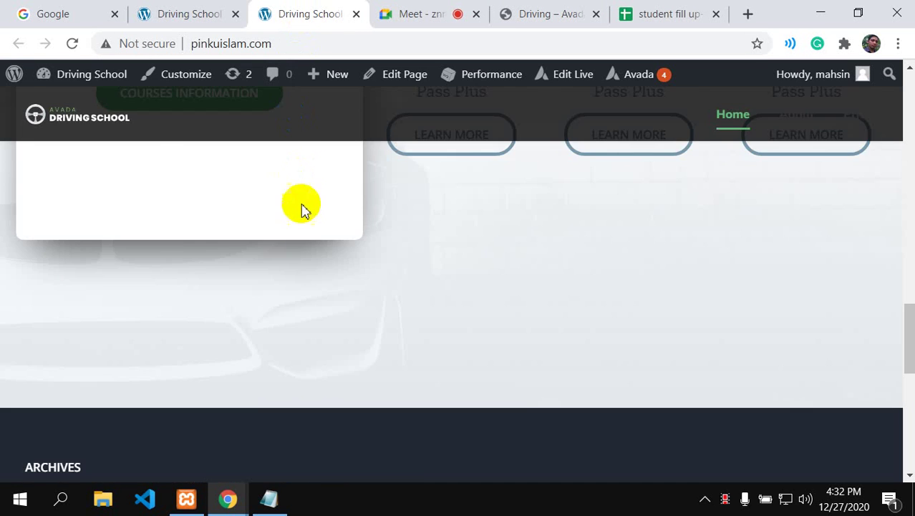
{"action": "scroll", "coordinate": [302, 233], "scroll_direction": "up", "scroll_amount": 5}
{"action": "scroll", "coordinate": [302, 242], "scroll_direction": "down", "scroll_amount": 5}
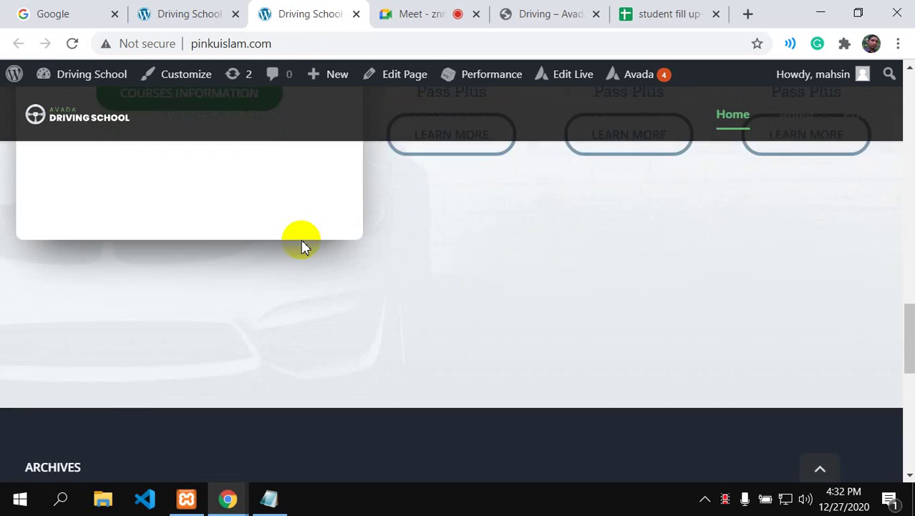
{"action": "scroll", "coordinate": [271, 280], "scroll_direction": "down", "scroll_amount": 4}
{"action": "scroll", "coordinate": [272, 280], "scroll_direction": "up", "scroll_amount": 4}
{"action": "left_click", "coordinate": [526, 15]}
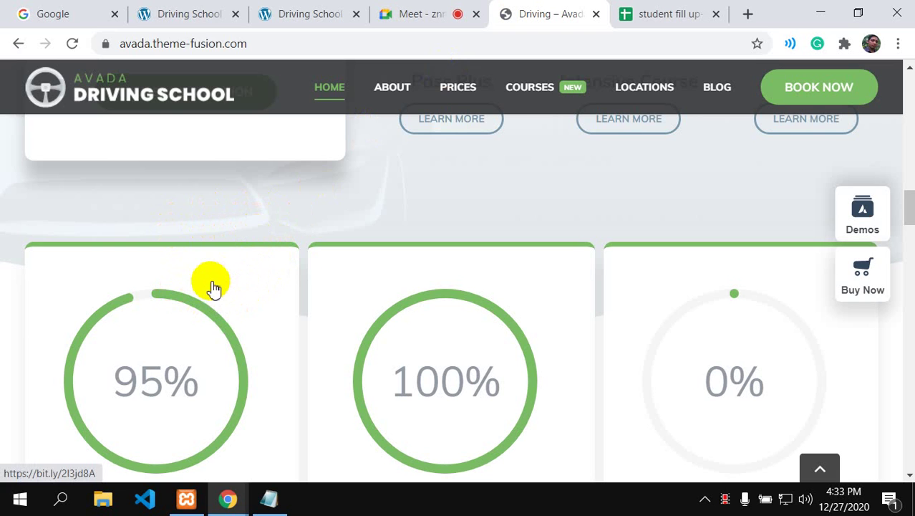
{"action": "left_click", "coordinate": [163, 12]}
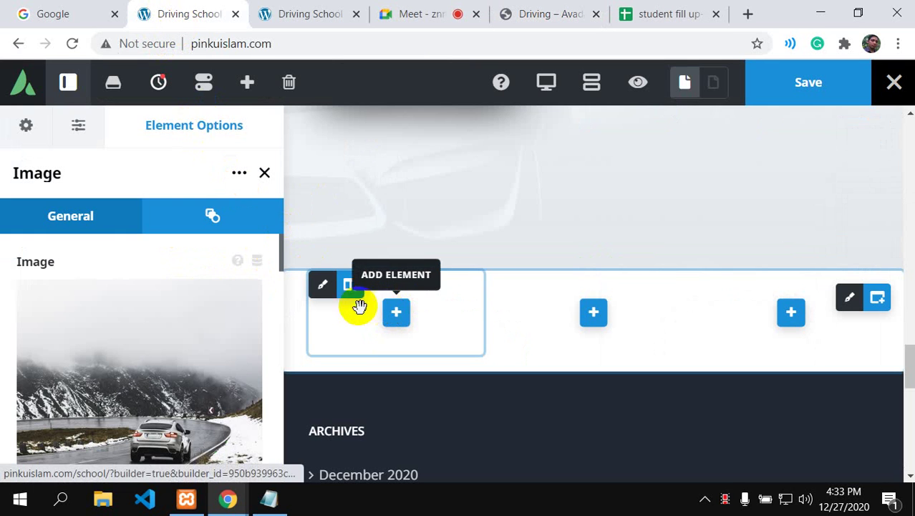
Step: Set the top margin of the first one-third column in the empty row to -40px, using the demo as reference
{"action": "left_click", "coordinate": [321, 288]}
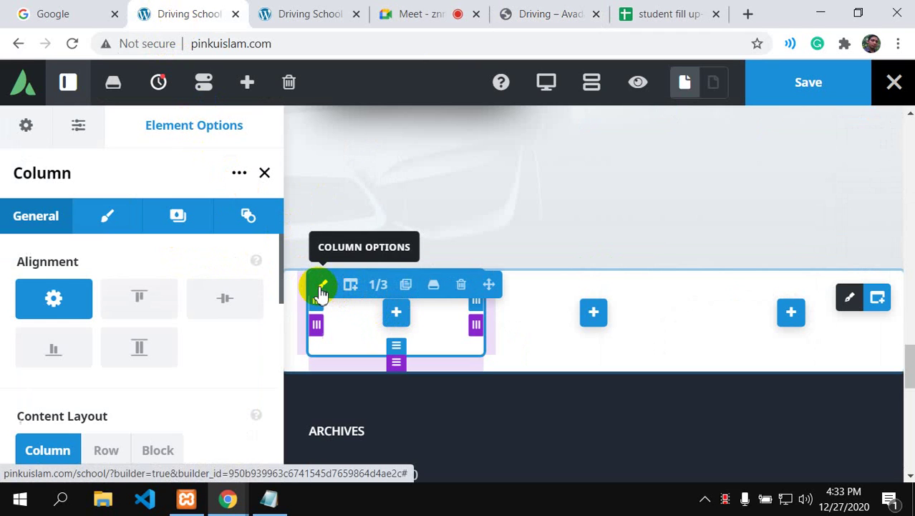
{"action": "left_click", "coordinate": [100, 217]}
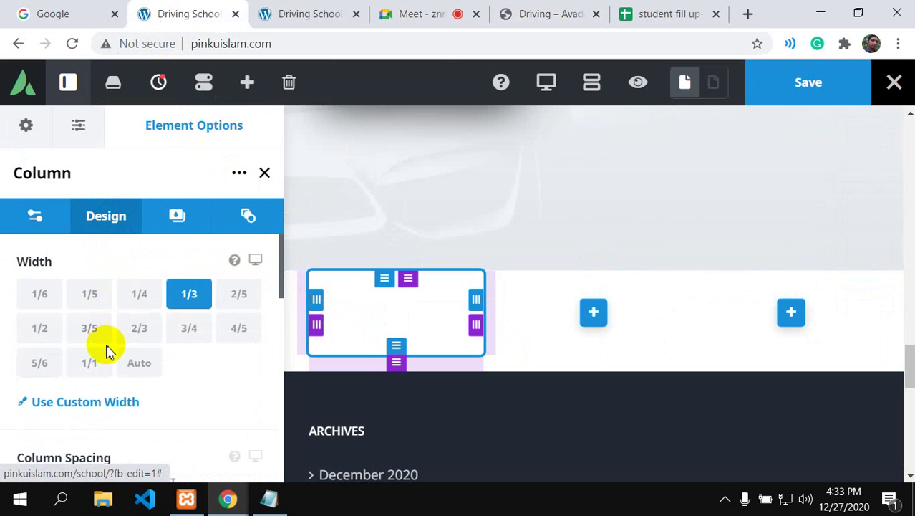
{"action": "scroll", "coordinate": [92, 368], "scroll_direction": "down", "scroll_amount": 3}
{"action": "left_click", "coordinate": [63, 351]}
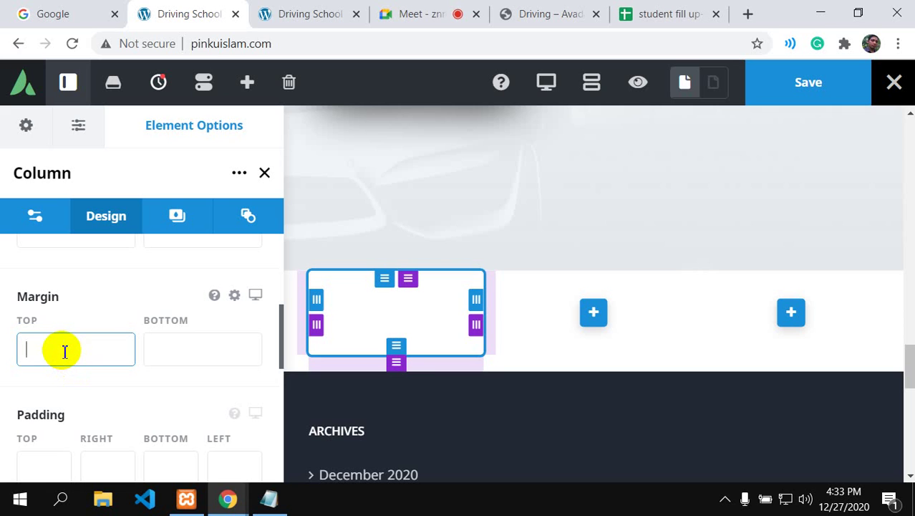
{"action": "left_click", "coordinate": [542, 14]}
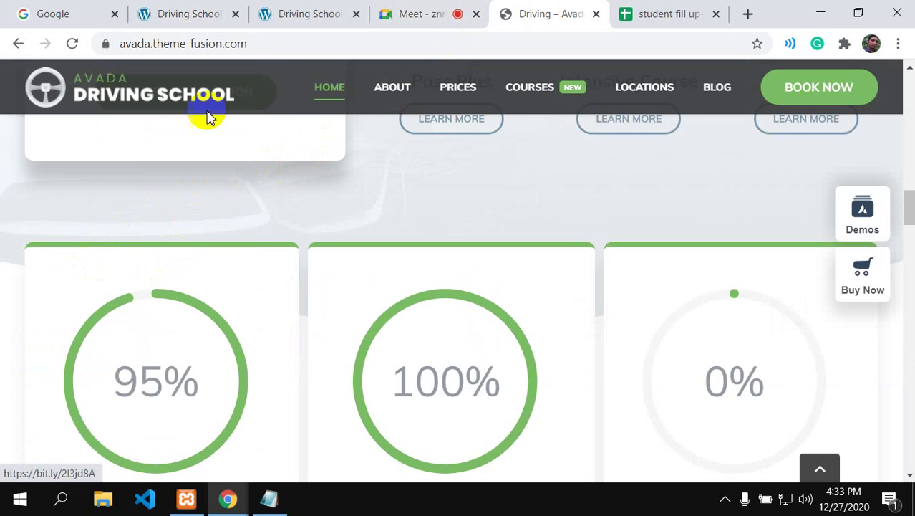
{"action": "left_click", "coordinate": [178, 12]}
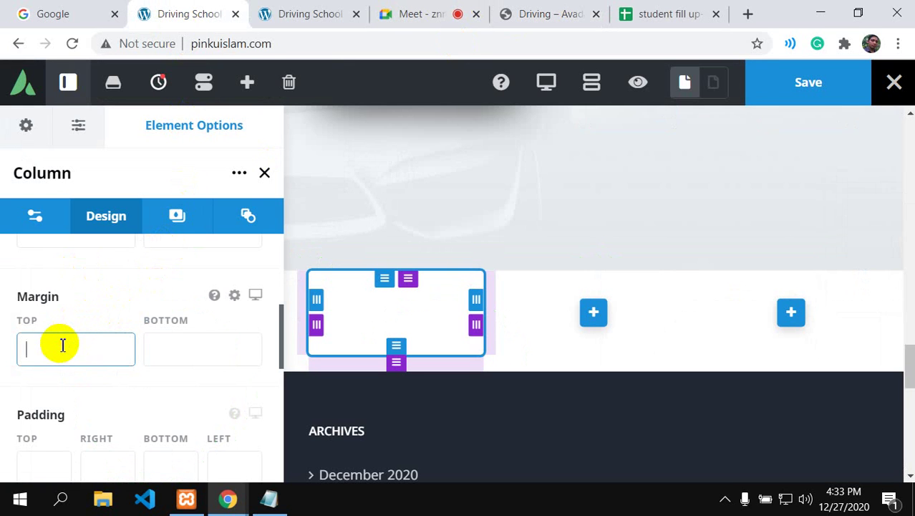
{"action": "type", "text": "-40"}
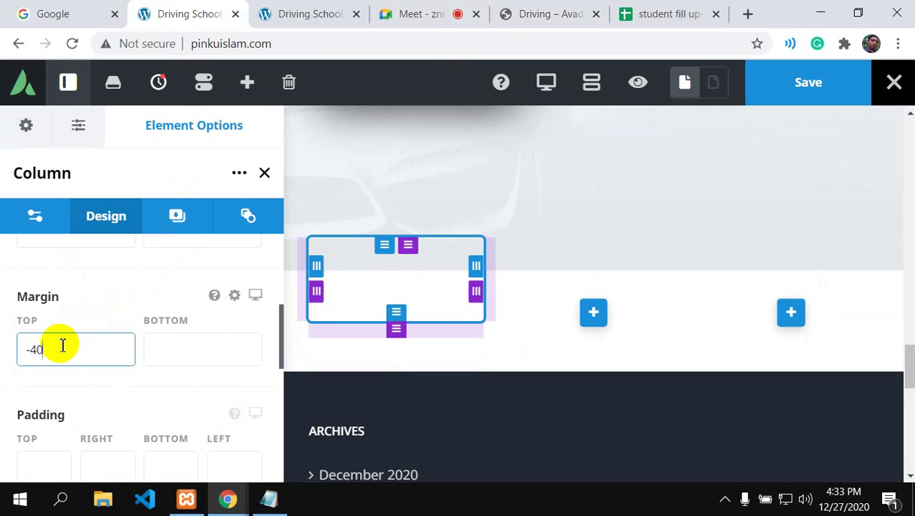
{"action": "type", "text": "px"}
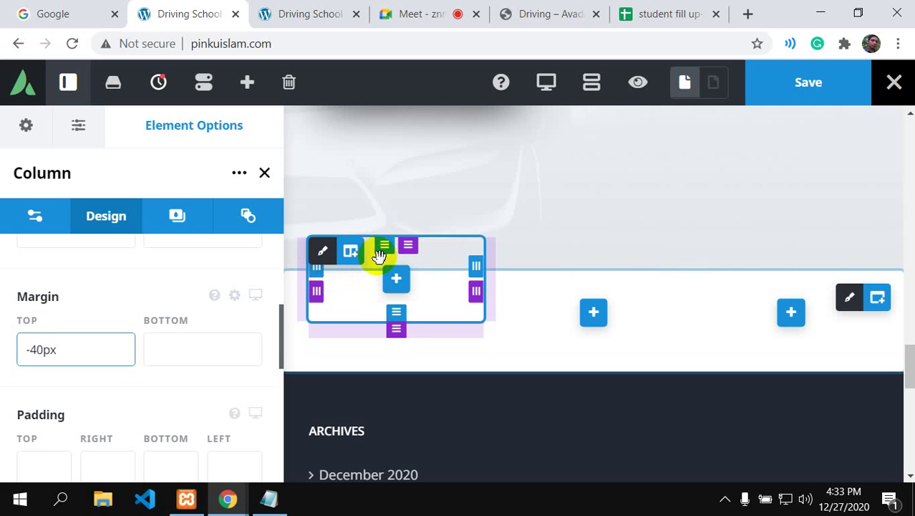
Step: Check the demo's counter card spacing and increase the first column's top padding to 73px
{"action": "left_click", "coordinate": [533, 13]}
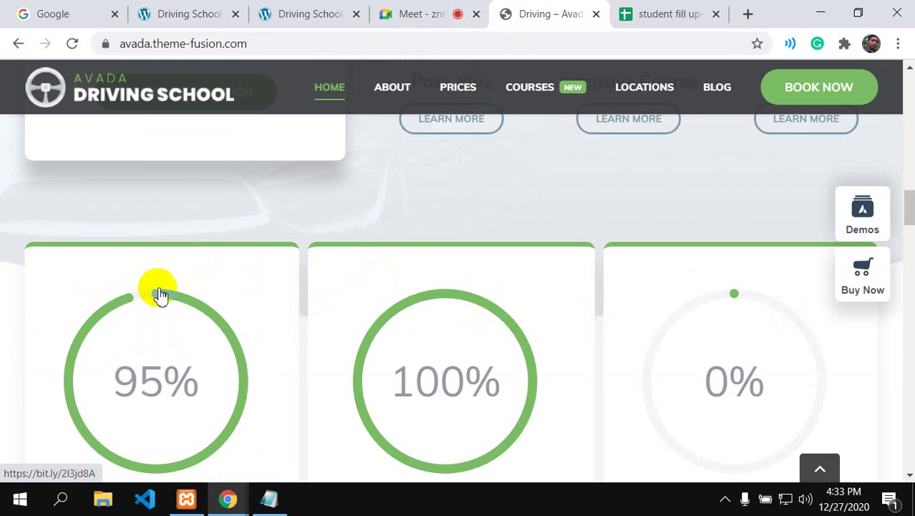
{"action": "left_click", "coordinate": [160, 16]}
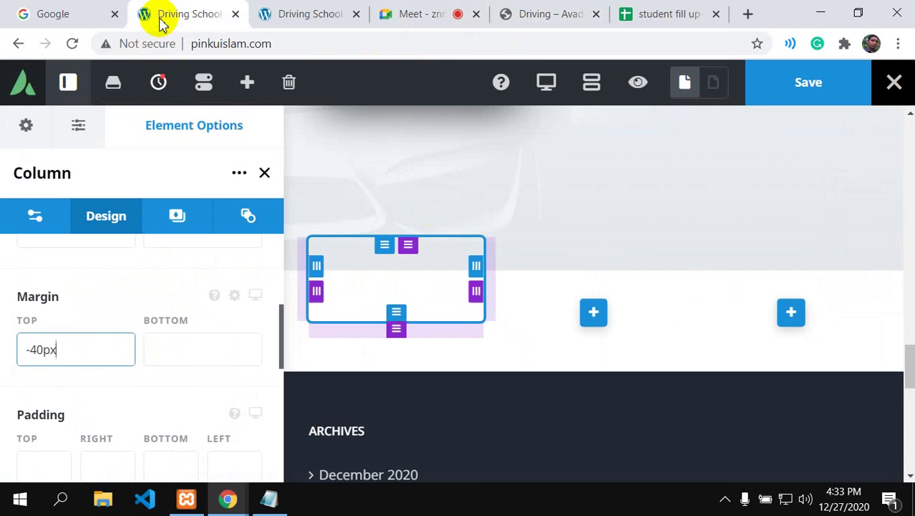
{"action": "left_click_drag", "start_coordinate": [383, 243], "coordinate": [391, 314]}
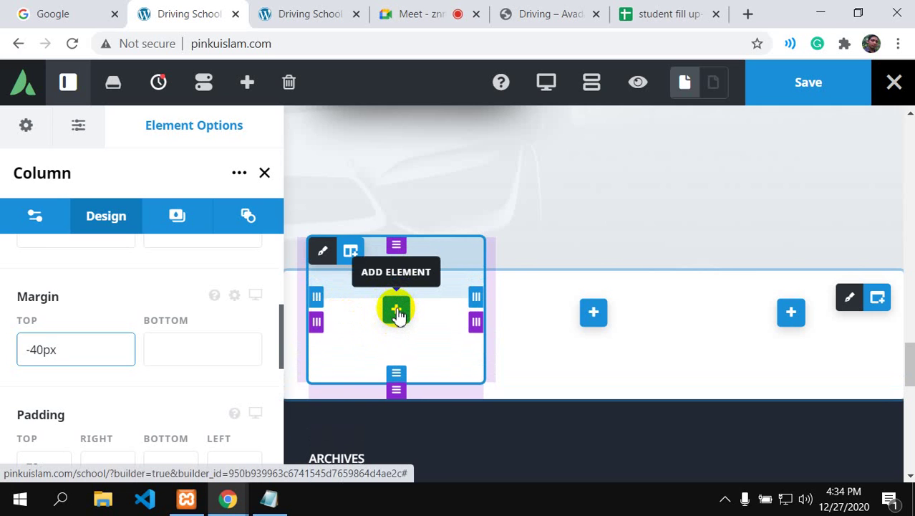
Step: Add a Counter Circles element to the first column
{"action": "left_click", "coordinate": [397, 312]}
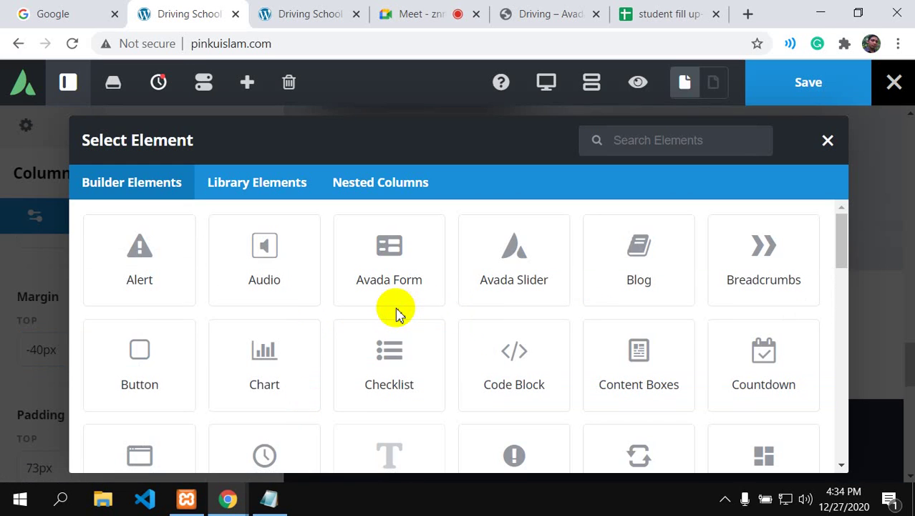
{"action": "left_click", "coordinate": [623, 129]}
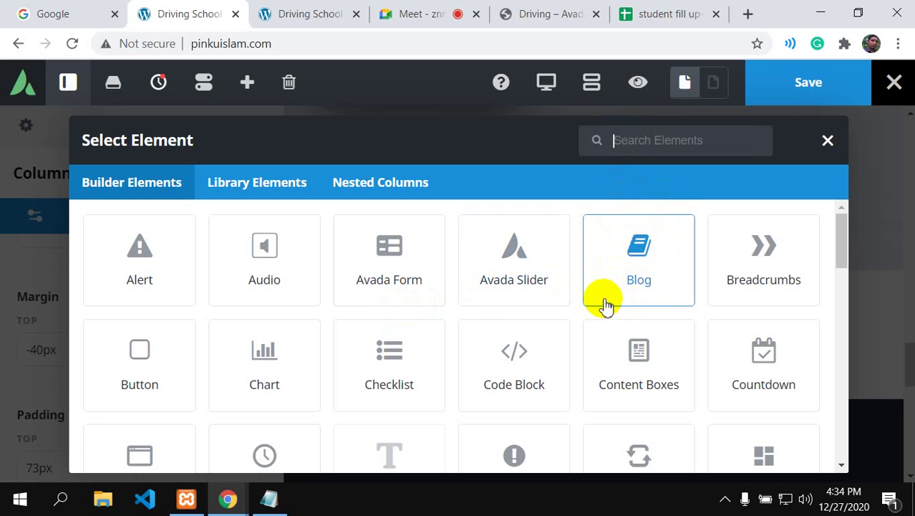
{"action": "scroll", "coordinate": [535, 343], "scroll_direction": "down", "scroll_amount": 2}
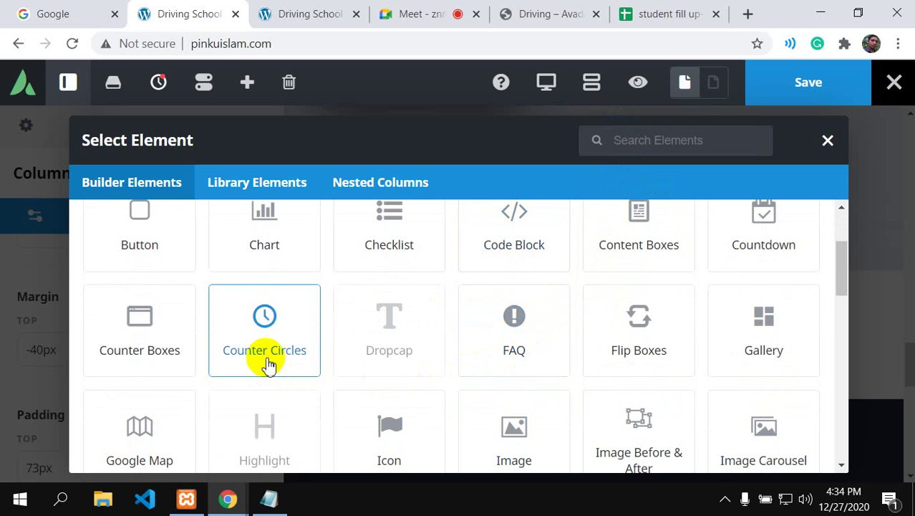
{"action": "left_click", "coordinate": [267, 366]}
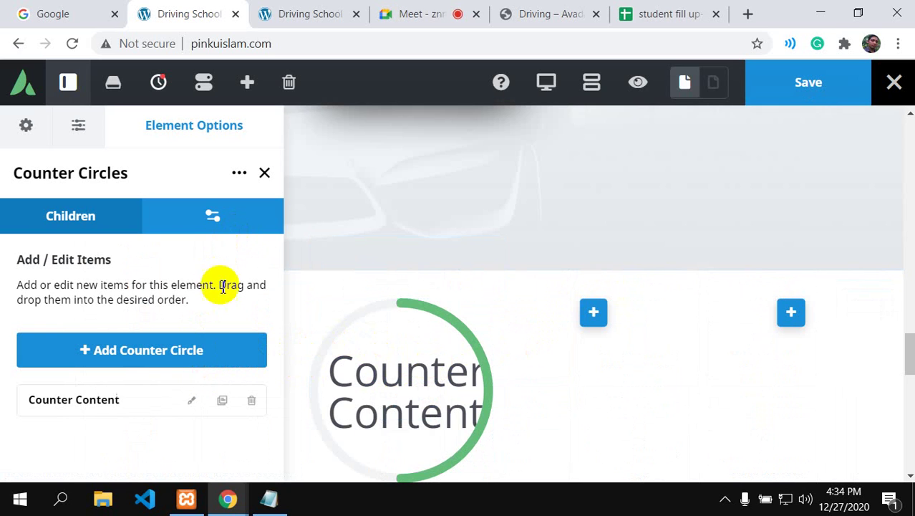
Step: Edit the counter circle item and set its filled area percentage to 92, using the demo's first counter as reference
{"action": "left_click", "coordinate": [192, 400]}
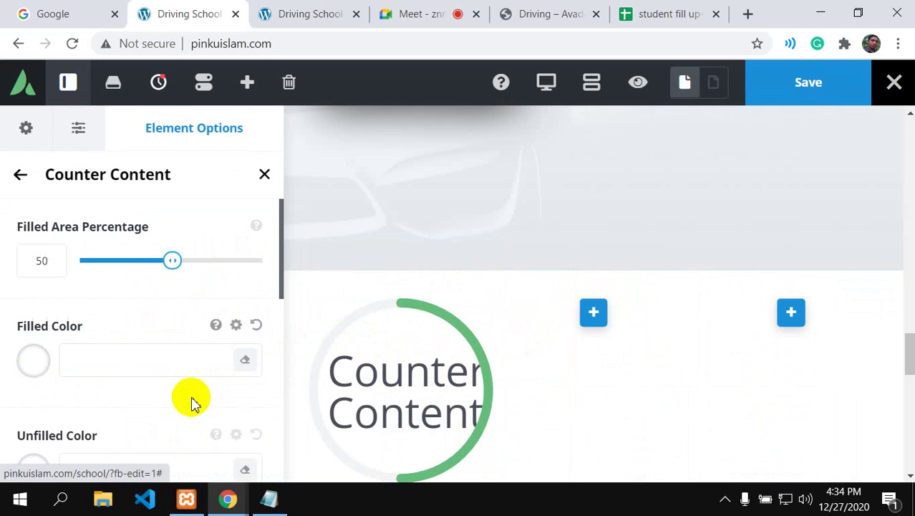
{"action": "left_click", "coordinate": [38, 262]}
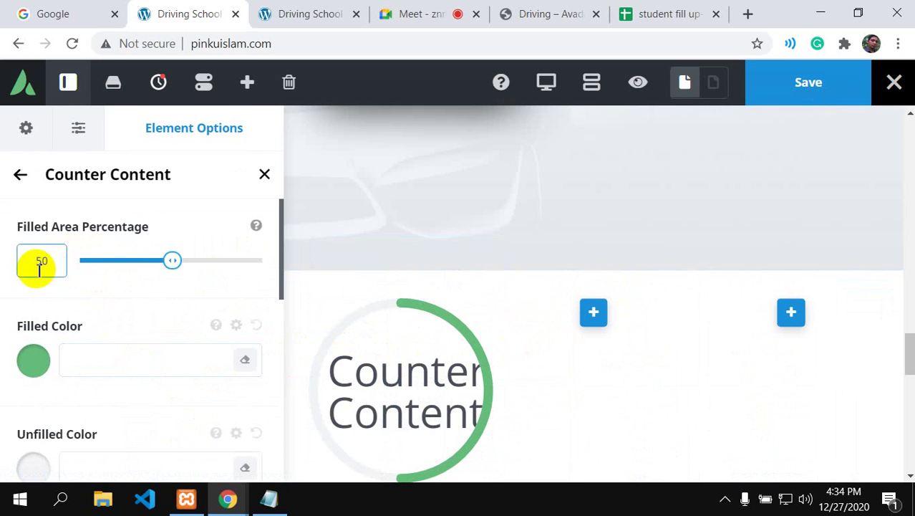
{"action": "mouse_move", "coordinate": [388, 302]}
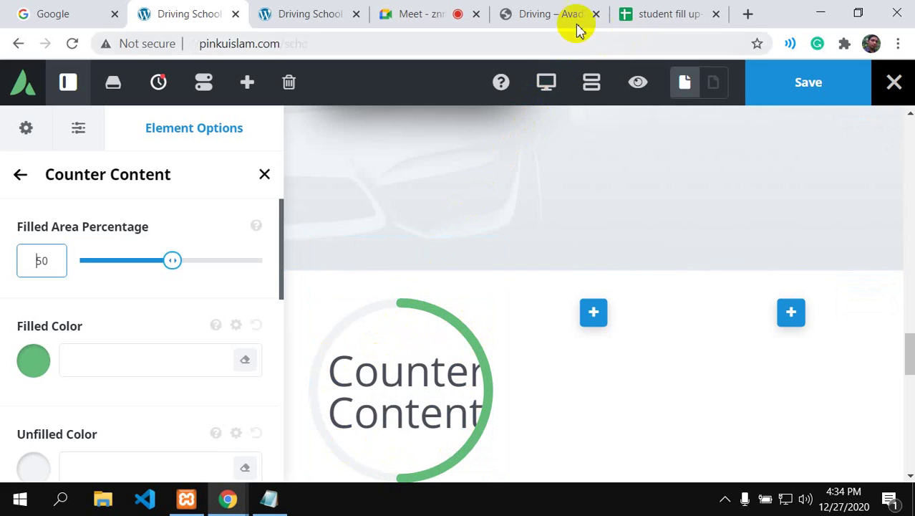
{"action": "left_click", "coordinate": [552, 16]}
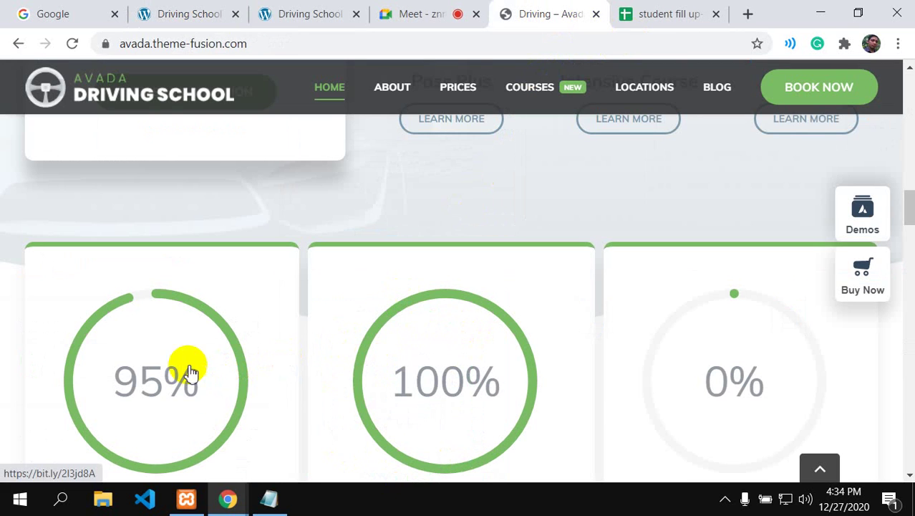
{"action": "left_click", "coordinate": [187, 15]}
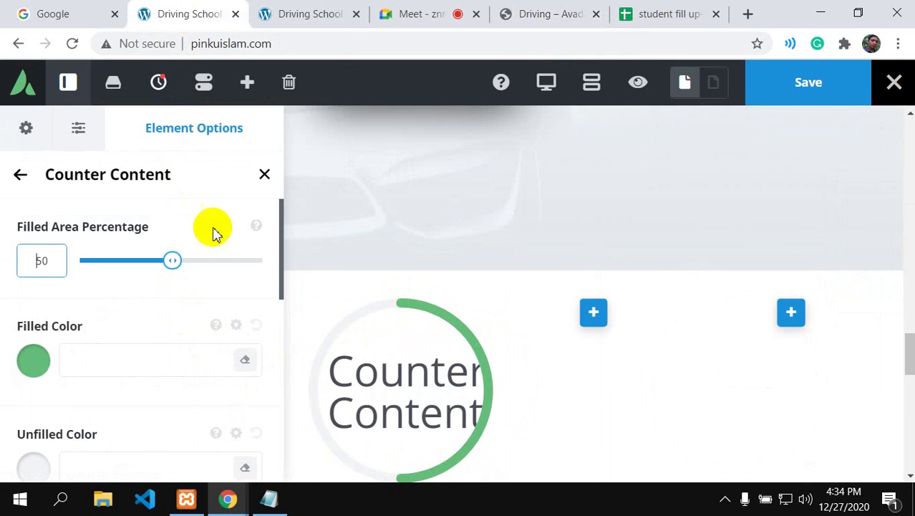
{"action": "left_click_drag", "start_coordinate": [172, 260], "coordinate": [254, 271]}
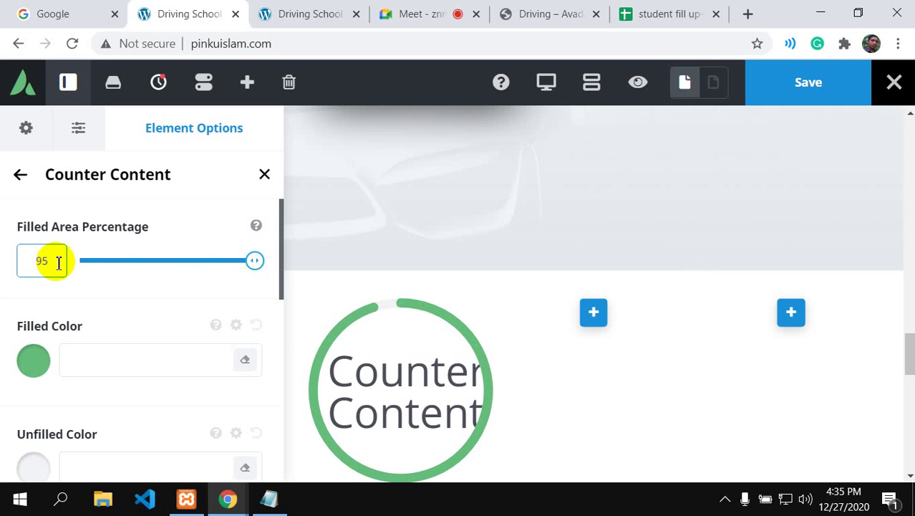
{"action": "mouse_move", "coordinate": [247, 260]}
{"action": "left_mouse_down"}
{"action": "mouse_move", "coordinate": [190, 270]}
{"action": "mouse_move", "coordinate": [239, 265]}
{"action": "left_mouse_up"}
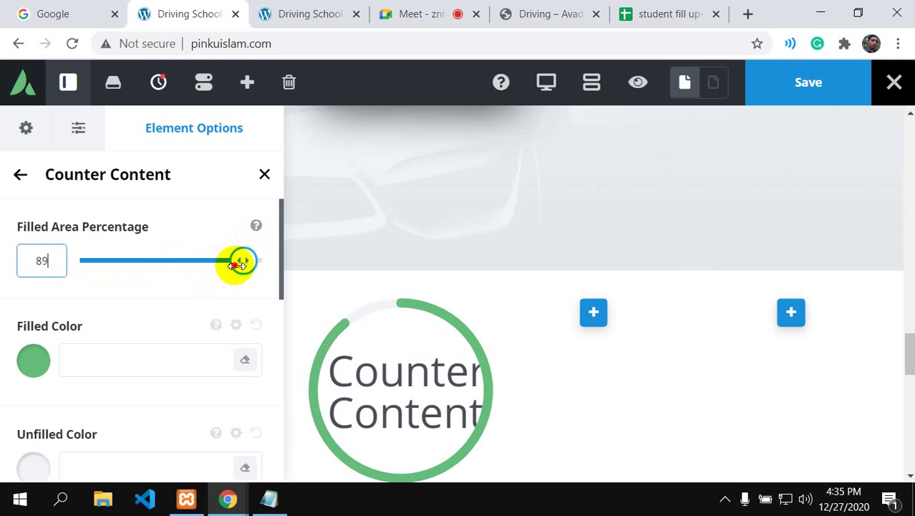
{"action": "left_click_drag", "start_coordinate": [240, 265], "coordinate": [245, 264]}
Step: Try the red #f44336 as the counter circle's filled color, and clear the custom color again
{"action": "left_click", "coordinate": [68, 361]}
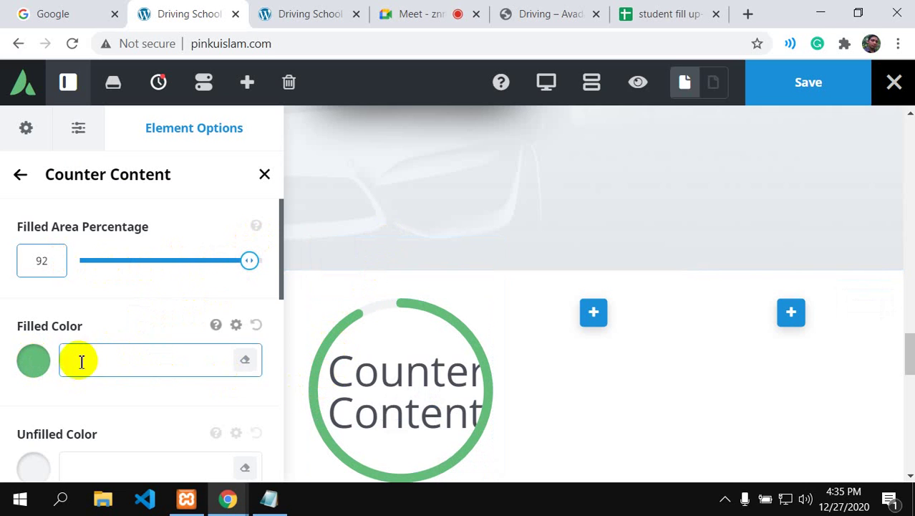
{"action": "scroll", "coordinate": [80, 389], "scroll_direction": "down", "scroll_amount": 2}
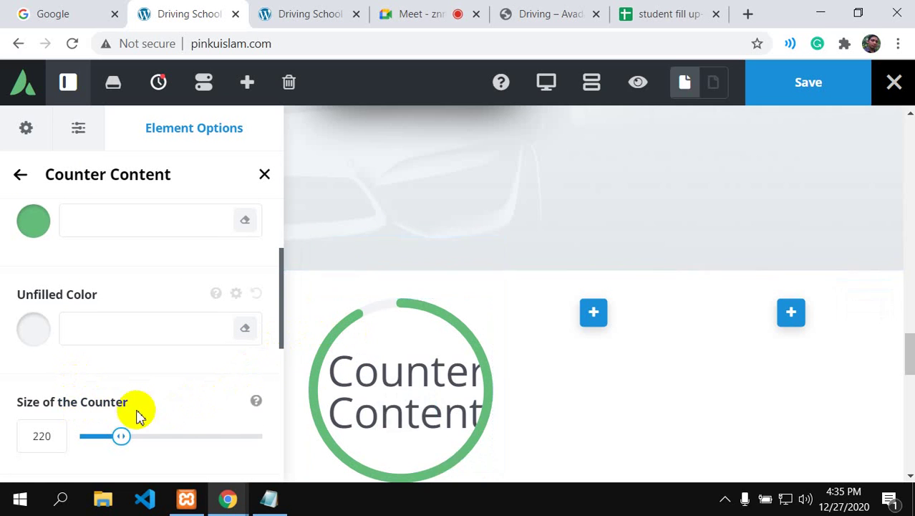
{"action": "left_click", "coordinate": [536, 10]}
{"action": "left_click", "coordinate": [183, 10]}
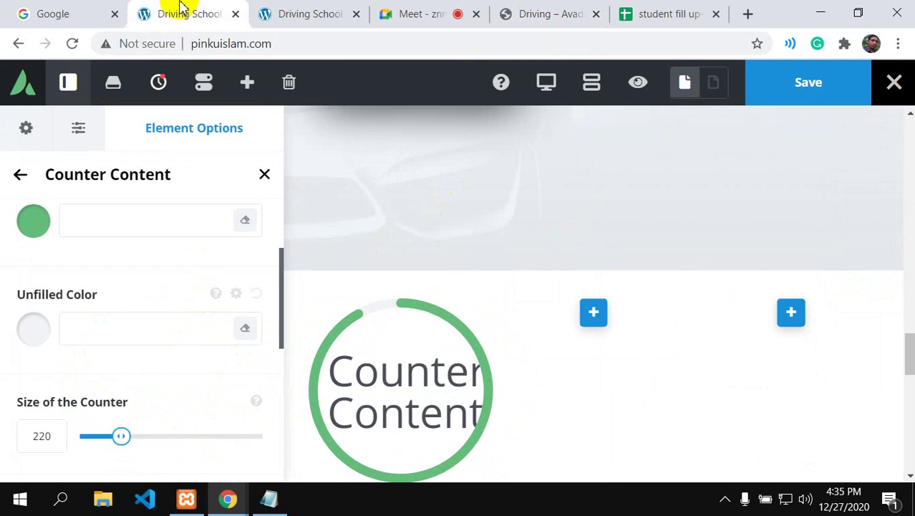
{"action": "left_click", "coordinate": [33, 221]}
{"action": "left_click", "coordinate": [74, 450]}
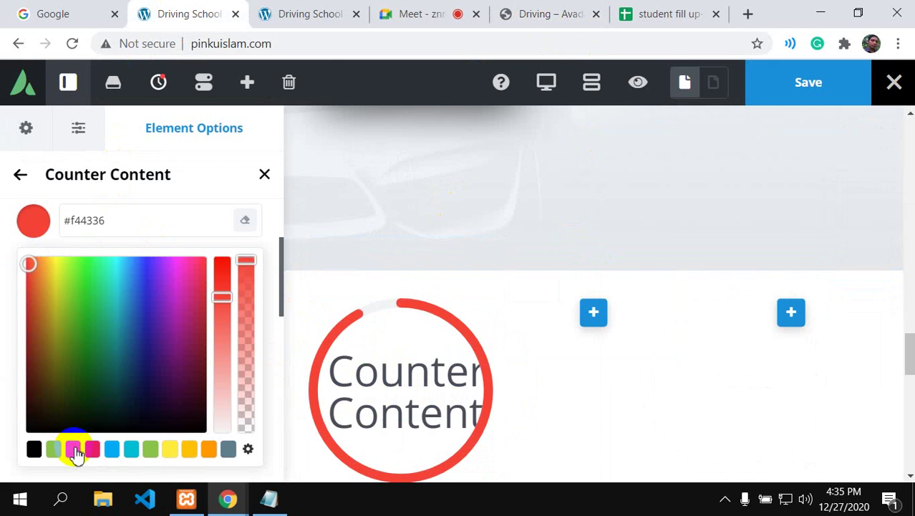
{"action": "left_click", "coordinate": [243, 224]}
Step: Set the counter circle text to 95%, matching the demo's first counter
{"action": "scroll", "coordinate": [143, 309], "scroll_direction": "down", "scroll_amount": 5}
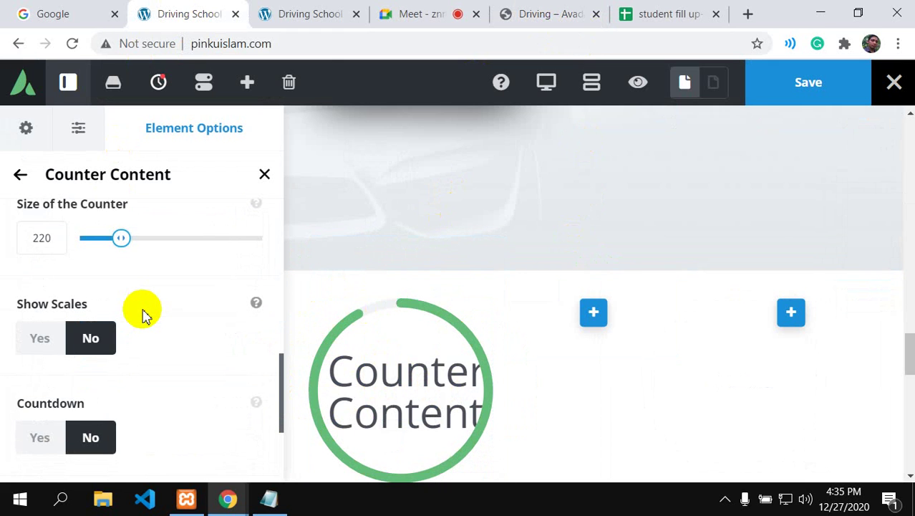
{"action": "scroll", "coordinate": [144, 315], "scroll_direction": "down", "scroll_amount": 2}
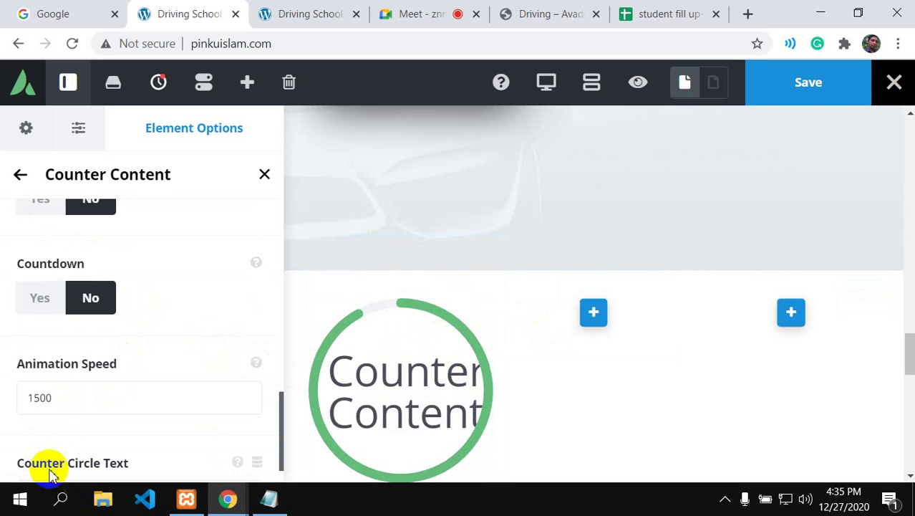
{"action": "left_click", "coordinate": [59, 403]}
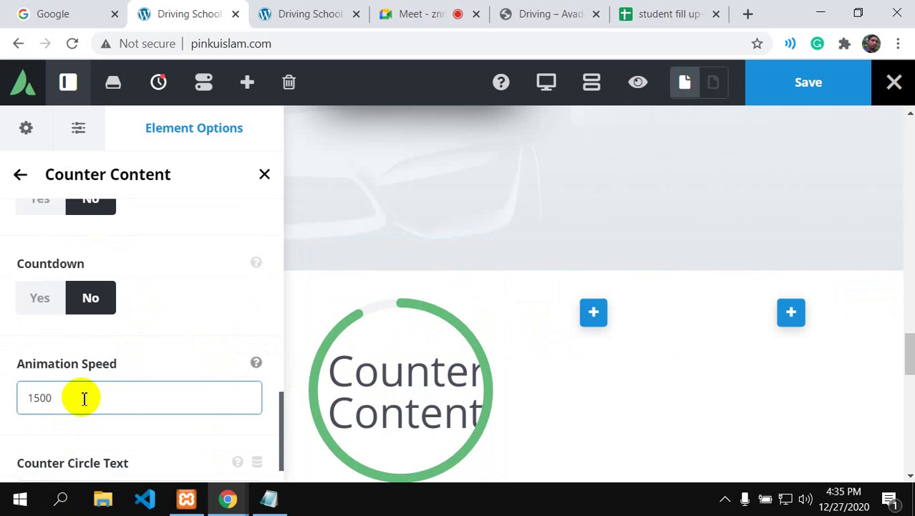
{"action": "scroll", "coordinate": [84, 398], "scroll_direction": "down", "scroll_amount": 1}
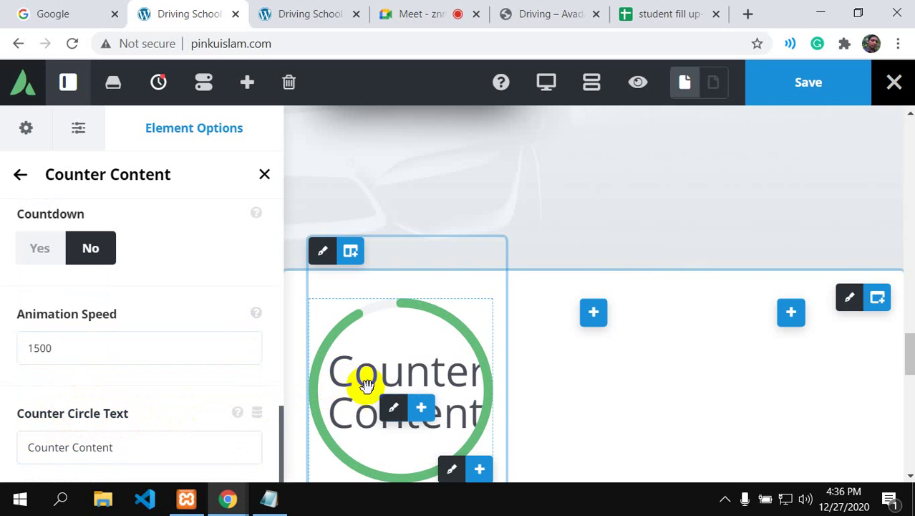
{"action": "left_click", "coordinate": [149, 441]}
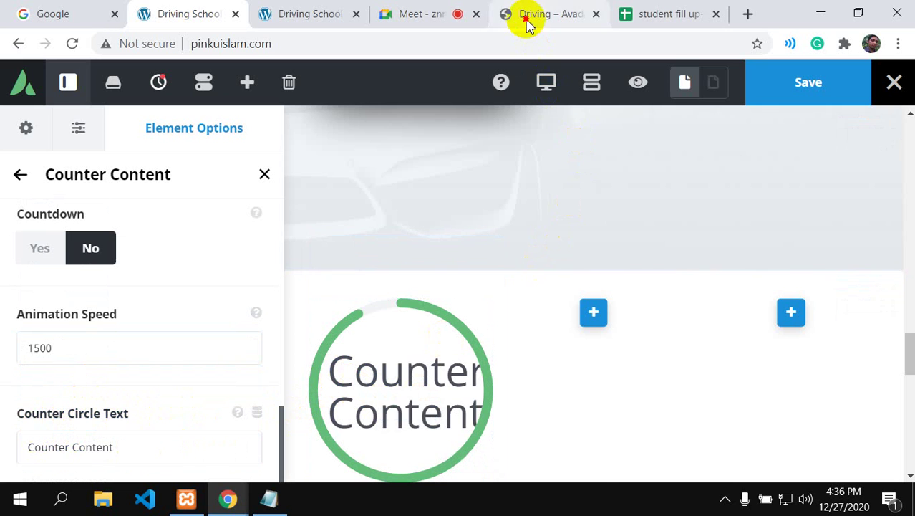
{"action": "left_click", "coordinate": [528, 18]}
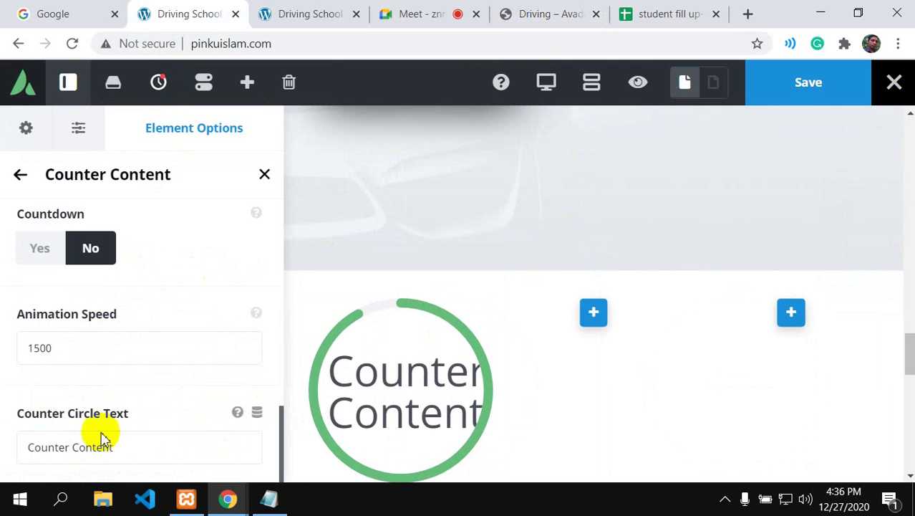
{"action": "left_click", "coordinate": [125, 448]}
{"action": "key", "text": "ctrl+a"}
{"action": "key", "text": "BackSpace"}
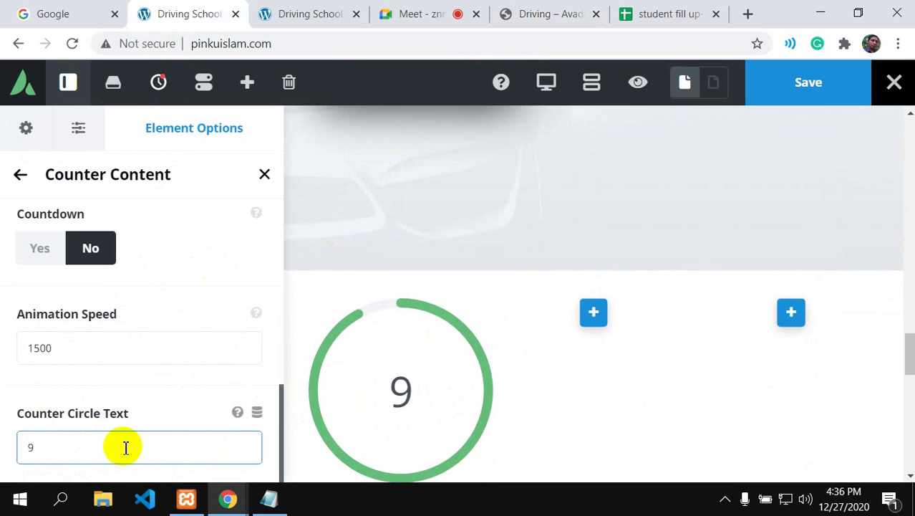
{"action": "type", "text": "95"}
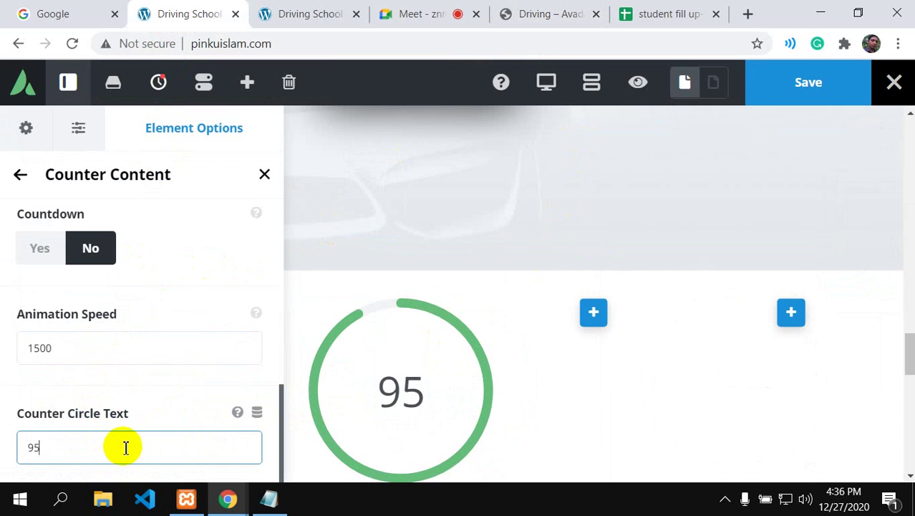
{"action": "type", "text": "%"}
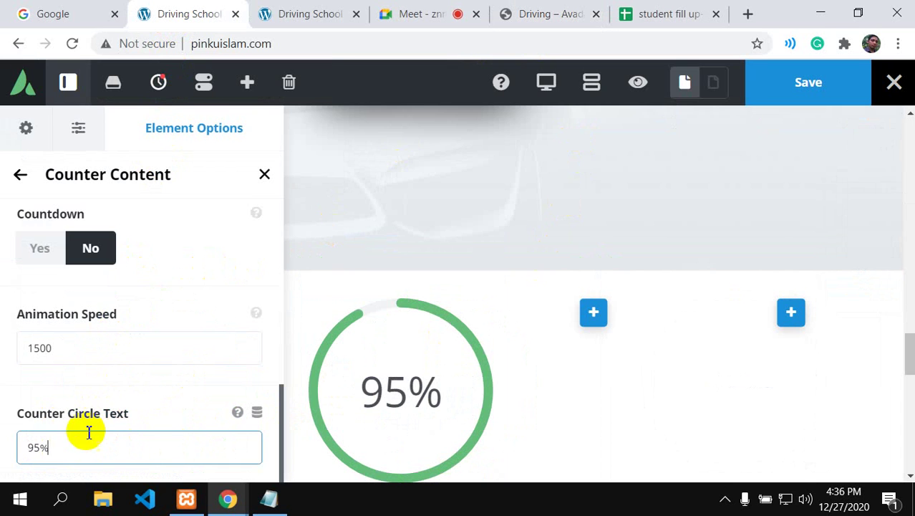
{"action": "scroll", "coordinate": [431, 364], "scroll_direction": "down", "scroll_amount": 4}
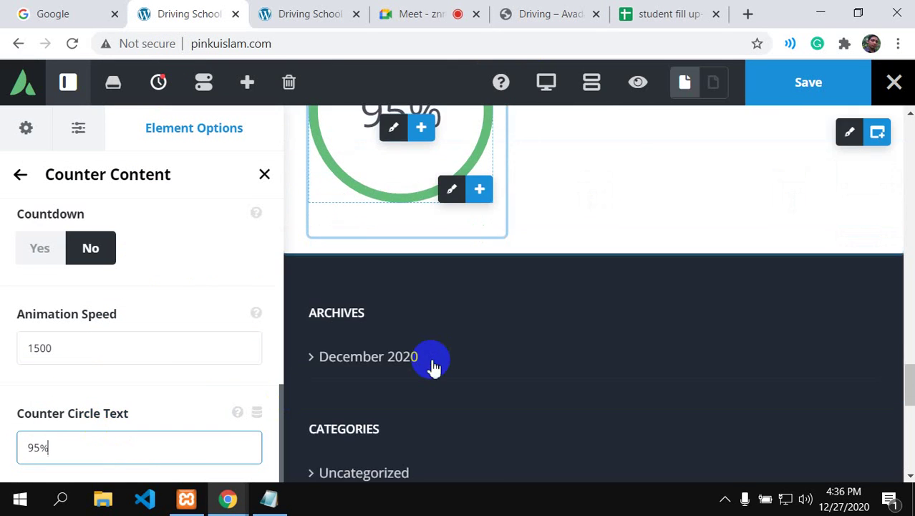
{"action": "scroll", "coordinate": [431, 367], "scroll_direction": "up", "scroll_amount": 2}
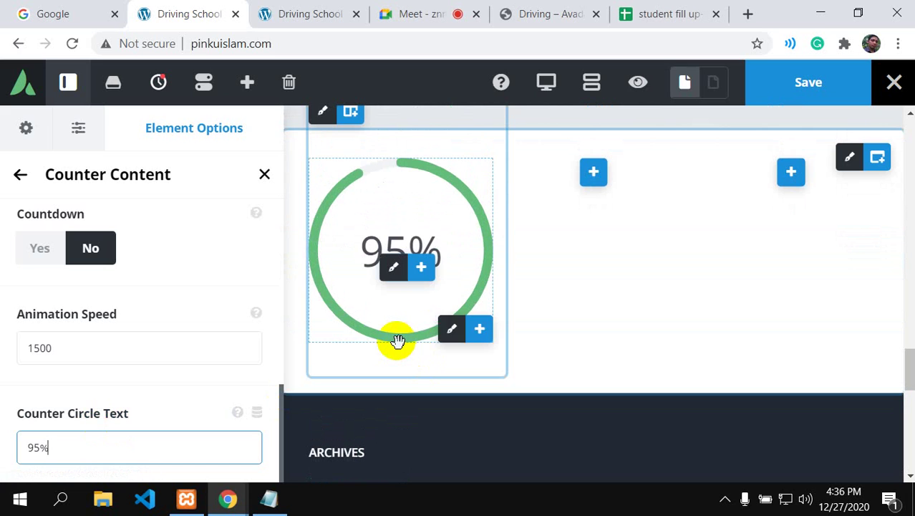
Step: Examine the demo's counter cards, including the circle, the label below it and the card's edges and shadow
{"action": "left_click", "coordinate": [566, 11]}
{"action": "scroll", "coordinate": [328, 242], "scroll_direction": "down", "scroll_amount": 2}
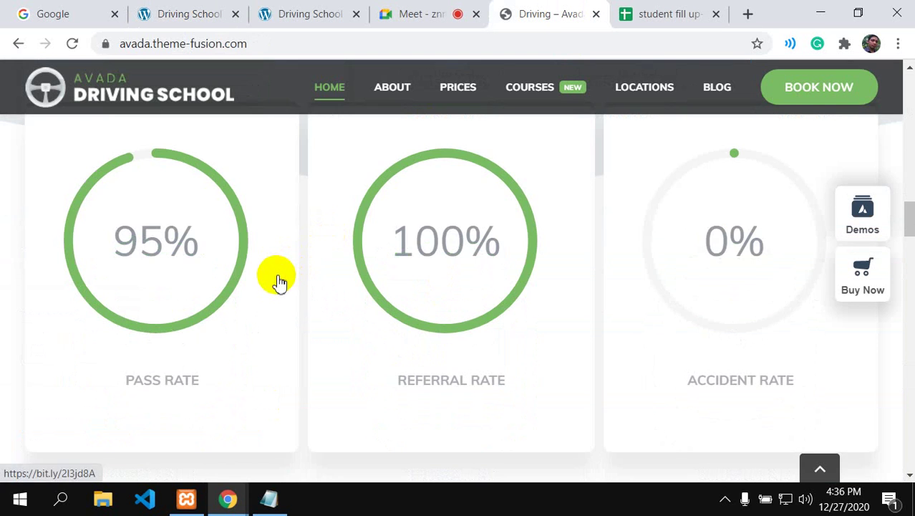
{"action": "scroll", "coordinate": [278, 280], "scroll_direction": "up", "scroll_amount": 2}
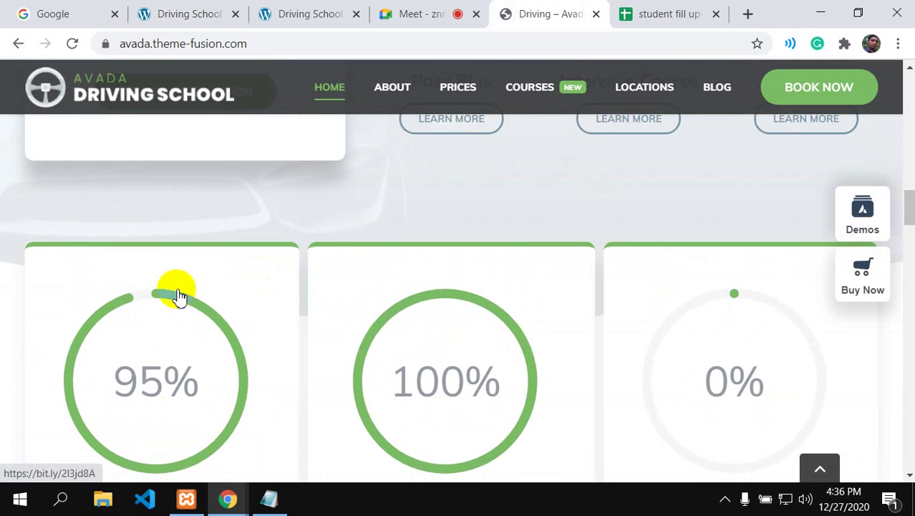
{"action": "scroll", "coordinate": [181, 299], "scroll_direction": "down", "scroll_amount": 2}
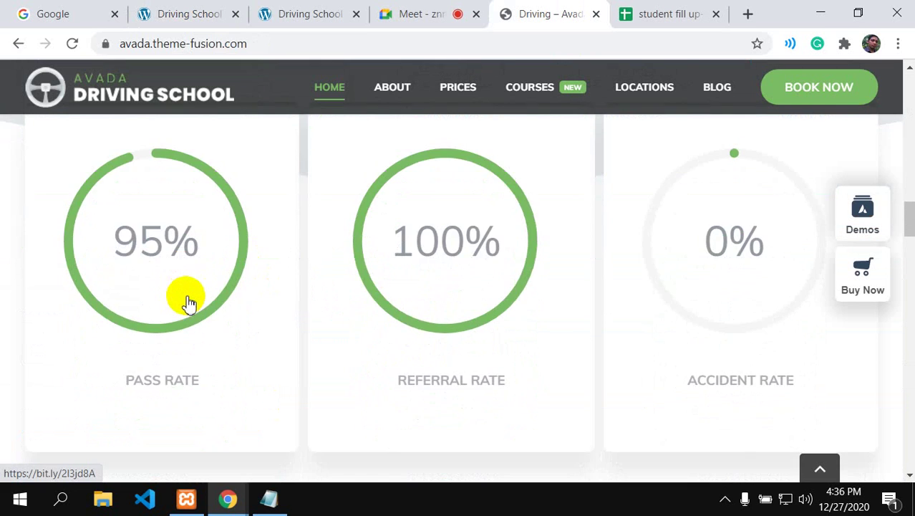
{"action": "scroll", "coordinate": [143, 280], "scroll_direction": "up", "scroll_amount": 2}
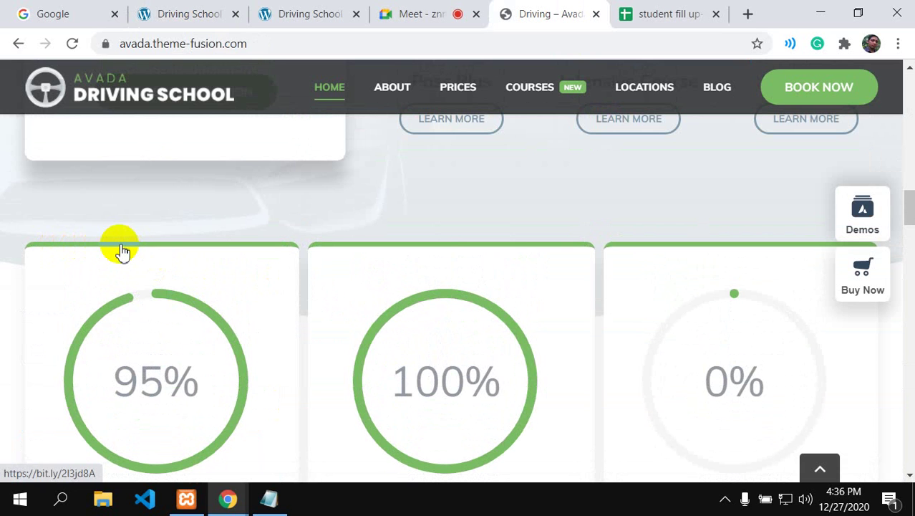
{"action": "scroll", "coordinate": [164, 245], "scroll_direction": "down", "scroll_amount": 4}
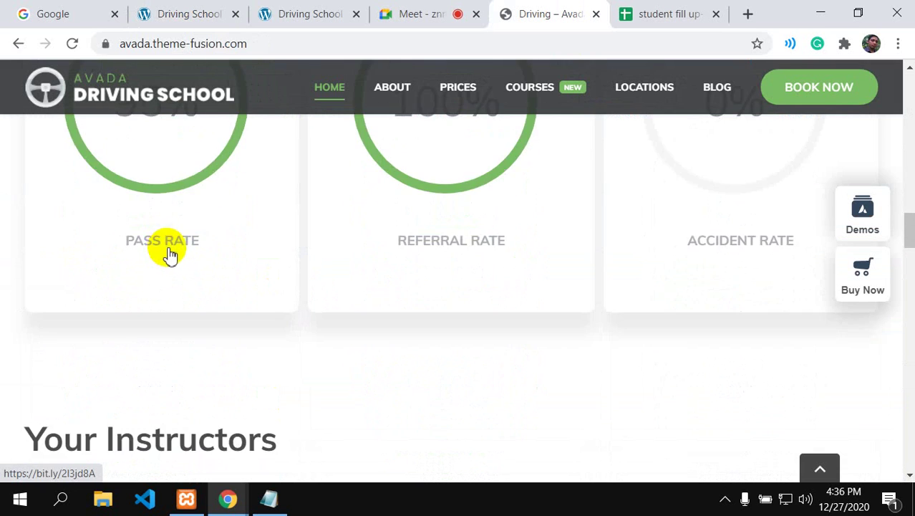
{"action": "scroll", "coordinate": [172, 258], "scroll_direction": "up", "scroll_amount": 2}
{"action": "scroll", "coordinate": [190, 287], "scroll_direction": "down", "scroll_amount": 2}
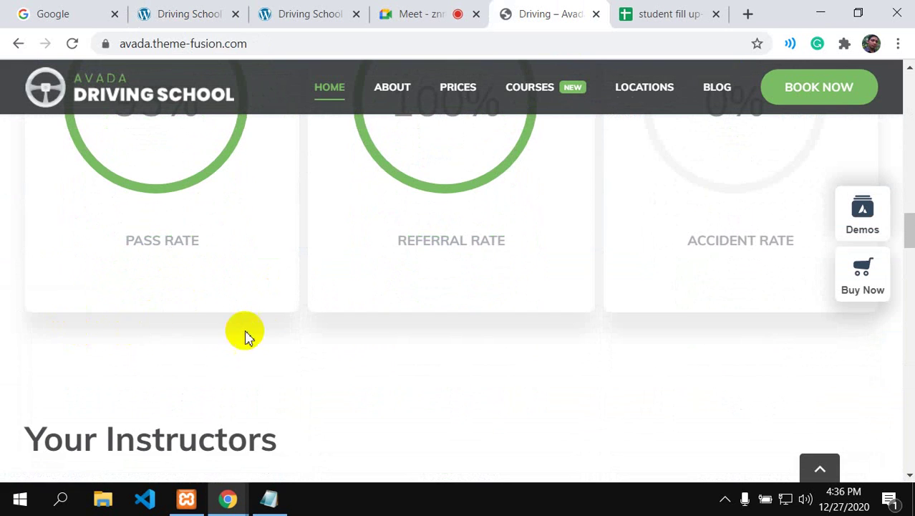
{"action": "scroll", "coordinate": [217, 337], "scroll_direction": "up", "scroll_amount": 2}
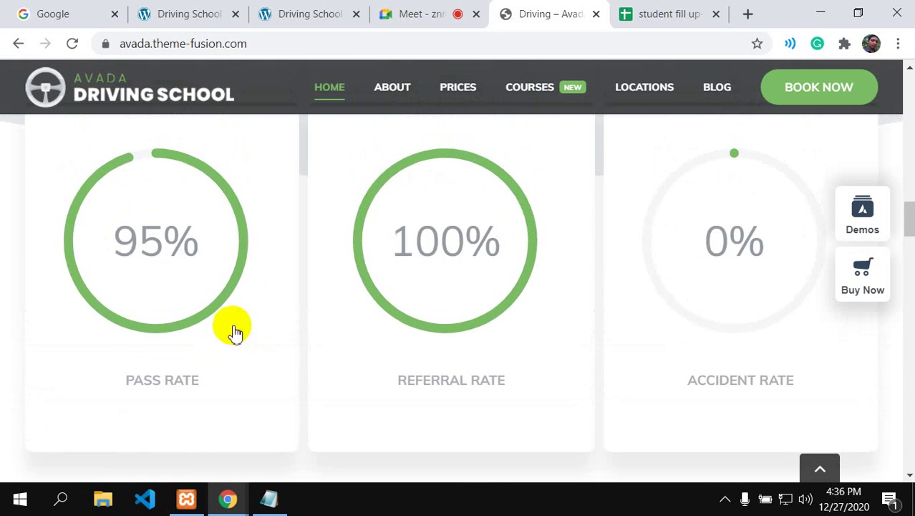
Step: Return to the site builder, open the first column's options and review its column spacing, margin and padding settings
{"action": "left_click", "coordinate": [159, 13]}
{"action": "mouse_move", "coordinate": [341, 257]}
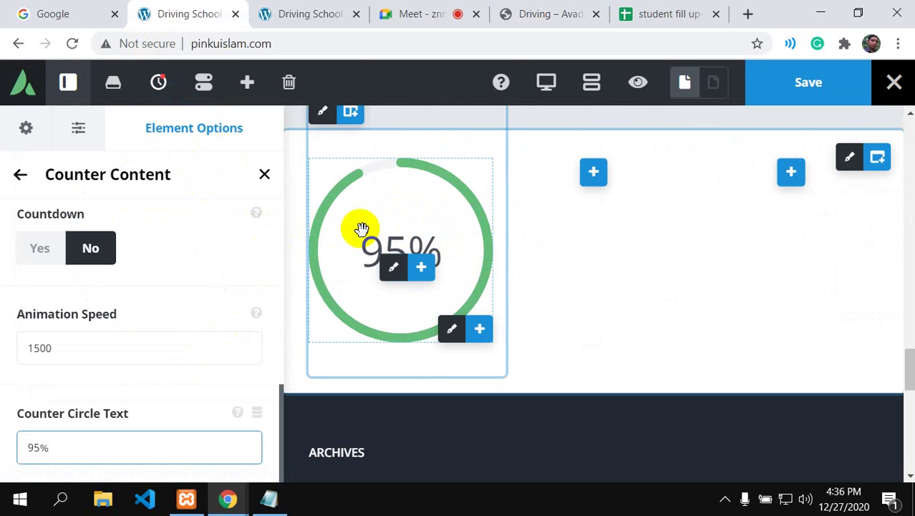
{"action": "scroll", "coordinate": [383, 239], "scroll_direction": "up", "scroll_amount": 4}
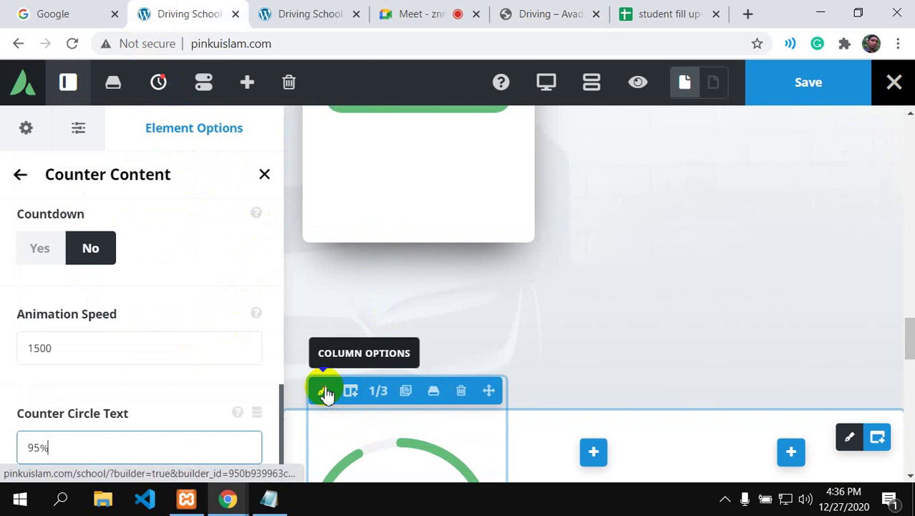
{"action": "left_click", "coordinate": [326, 392]}
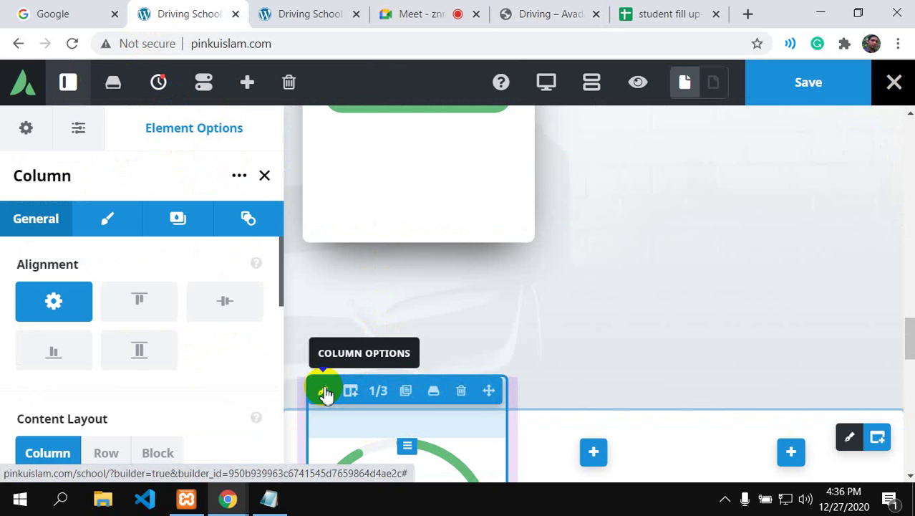
{"action": "left_click", "coordinate": [107, 218]}
{"action": "scroll", "coordinate": [127, 358], "scroll_direction": "down", "scroll_amount": 2}
{"action": "left_click", "coordinate": [126, 375]}
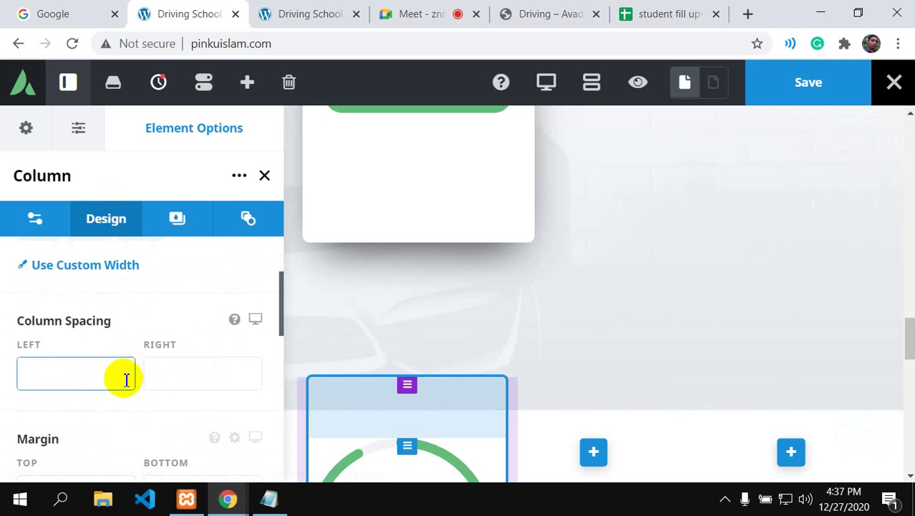
{"action": "scroll", "coordinate": [126, 378], "scroll_direction": "down", "scroll_amount": 2}
{"action": "scroll", "coordinate": [123, 384], "scroll_direction": "down", "scroll_amount": 2}
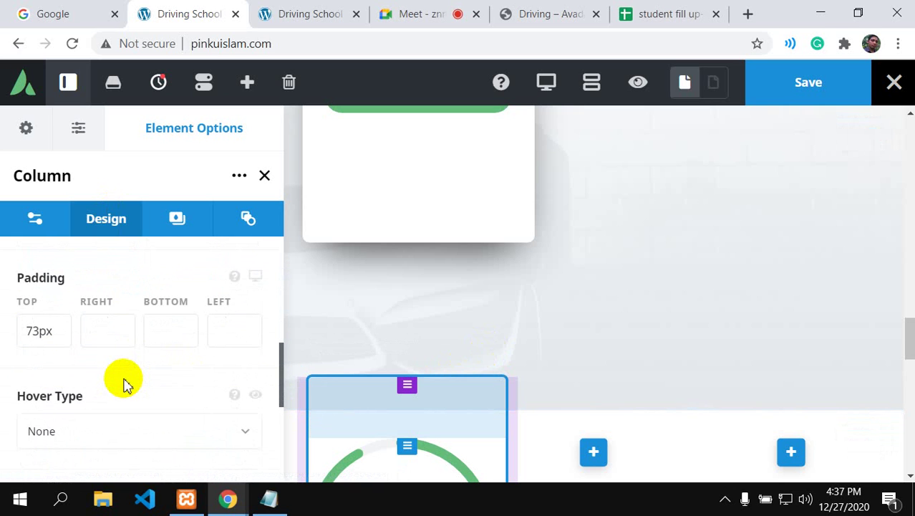
Step: Set the first column's background color to white, #ffffff
{"action": "left_click", "coordinate": [177, 213]}
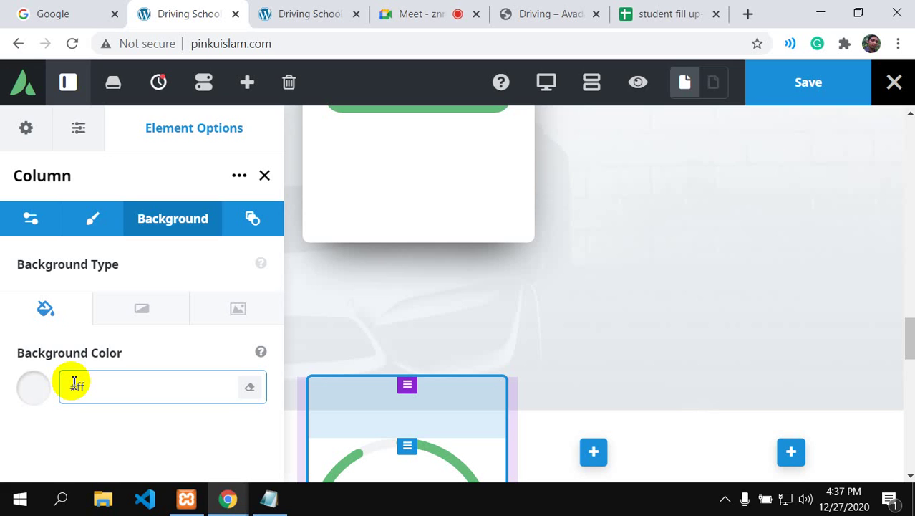
{"action": "type", "text": "fffff"}
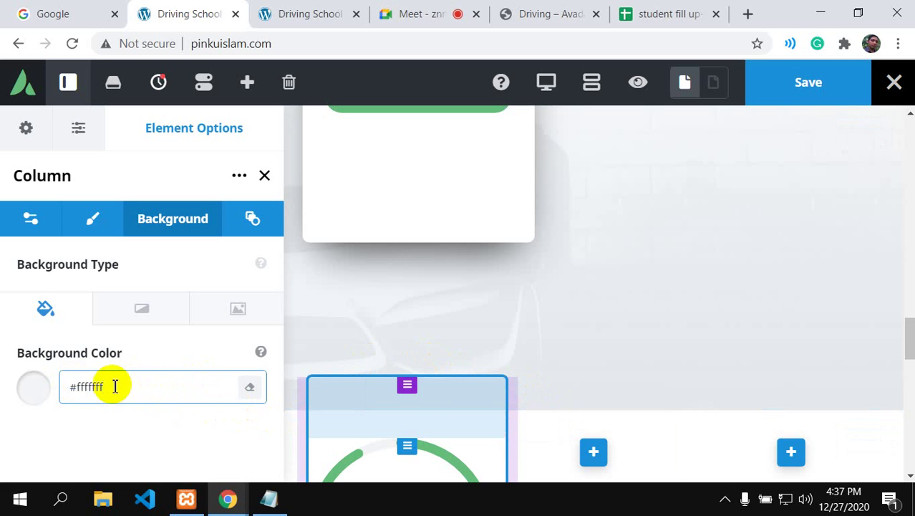
{"action": "key", "text": "BackSpace"}
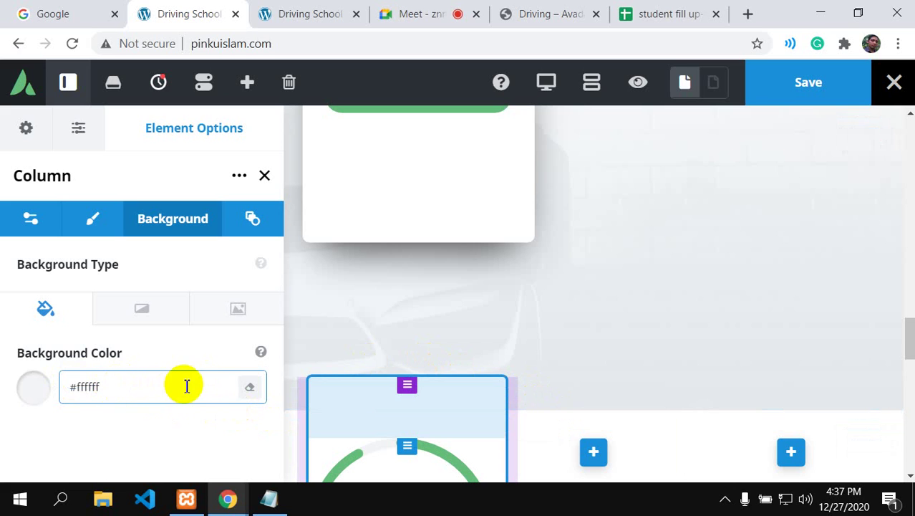
{"action": "left_click", "coordinate": [45, 386]}
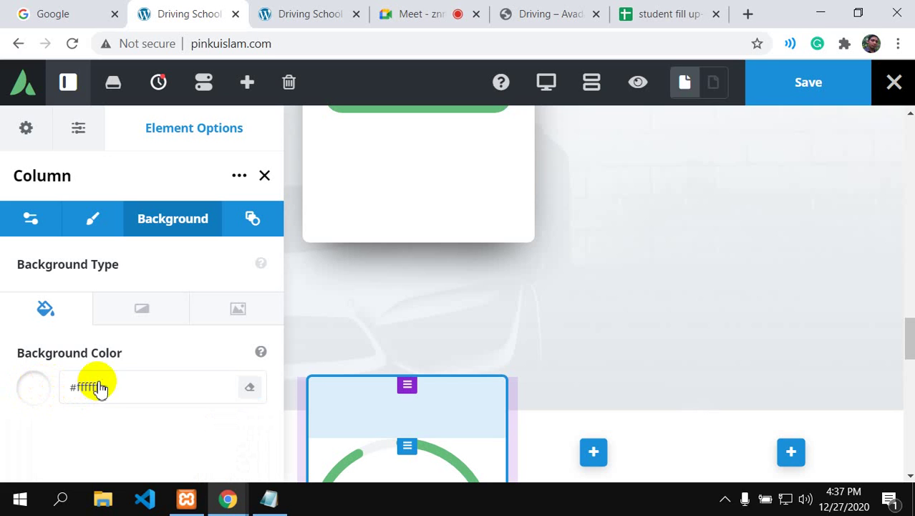
{"action": "left_click", "coordinate": [39, 394]}
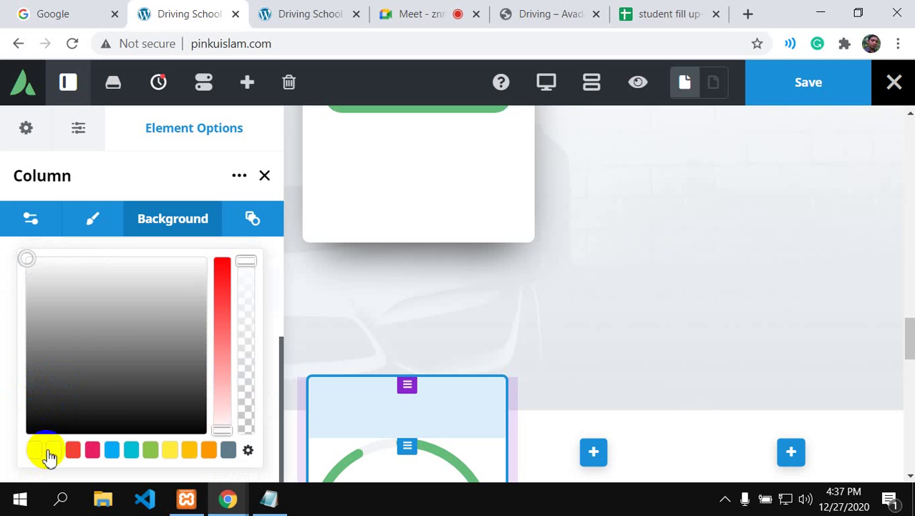
{"action": "scroll", "coordinate": [45, 449], "scroll_direction": "up", "scroll_amount": 3}
{"action": "left_click", "coordinate": [111, 382]}
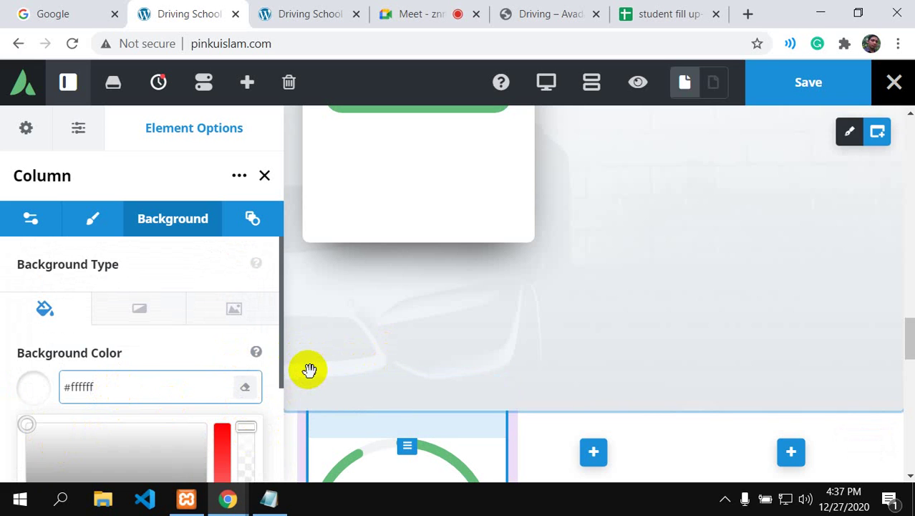
Step: Check the top edge of the demo's first counter card and set the first column's top border size to 8px
{"action": "scroll", "coordinate": [430, 258], "scroll_direction": "up", "scroll_amount": 2}
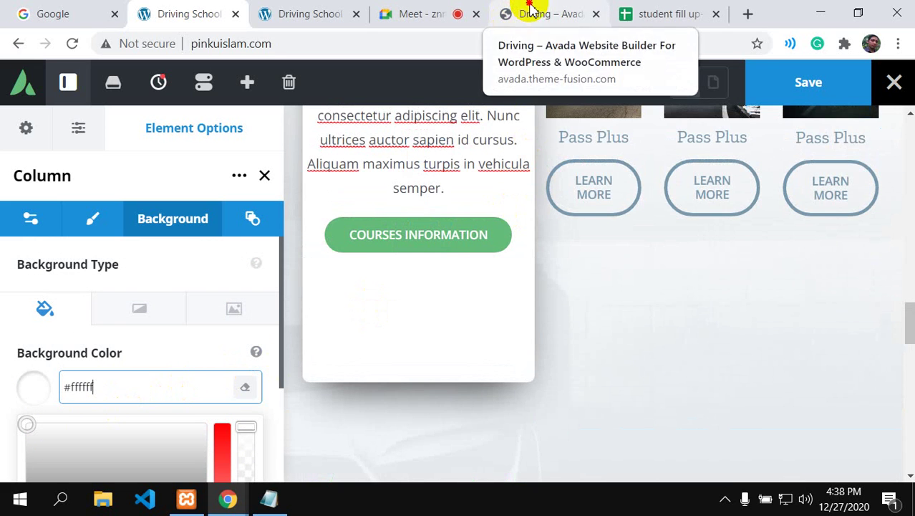
{"action": "left_click", "coordinate": [530, 12]}
{"action": "scroll", "coordinate": [93, 305], "scroll_direction": "up", "scroll_amount": 2}
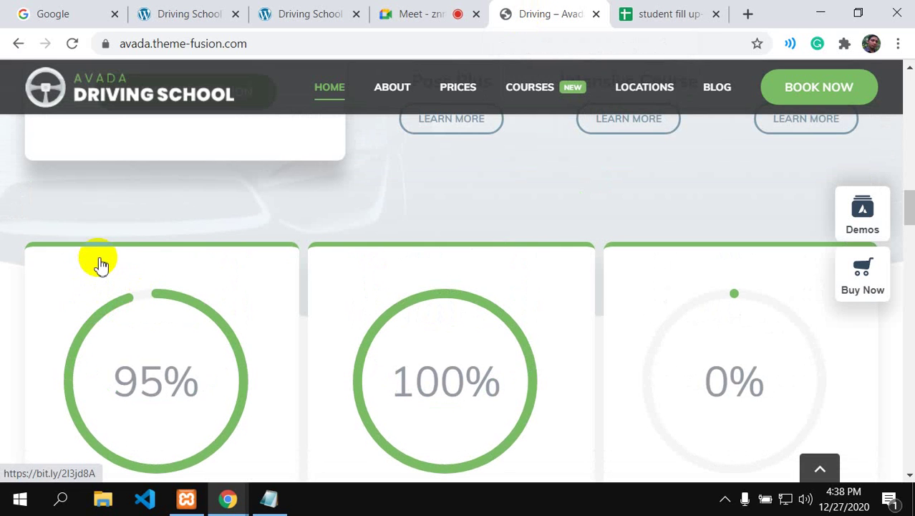
{"action": "left_click", "coordinate": [172, 14]}
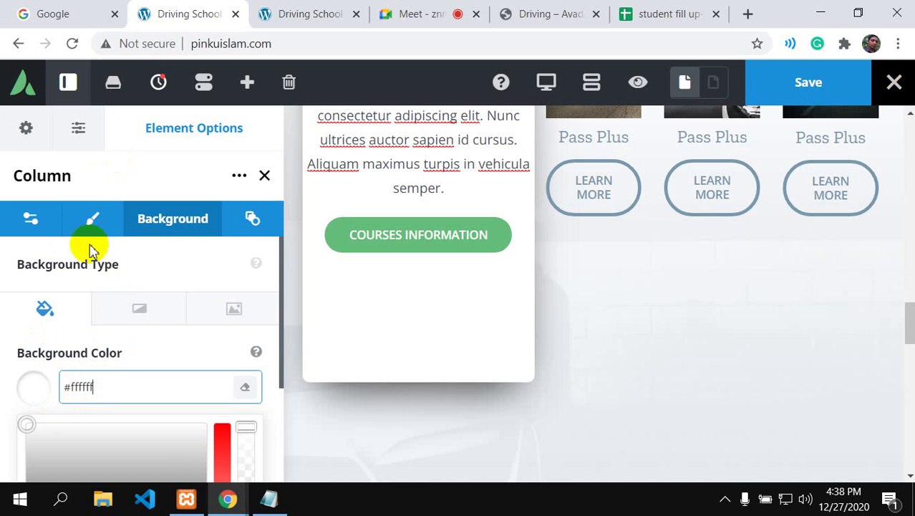
{"action": "left_click", "coordinate": [85, 224]}
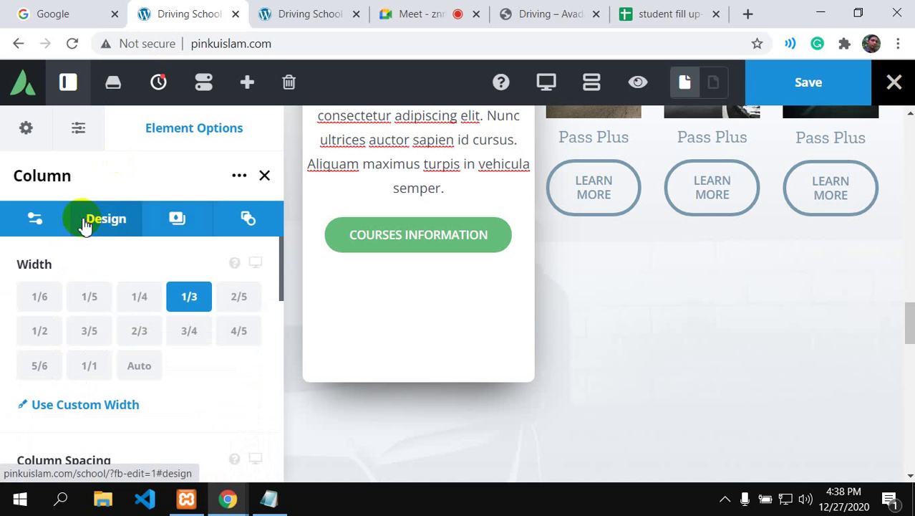
{"action": "scroll", "coordinate": [82, 349], "scroll_direction": "down", "scroll_amount": 5}
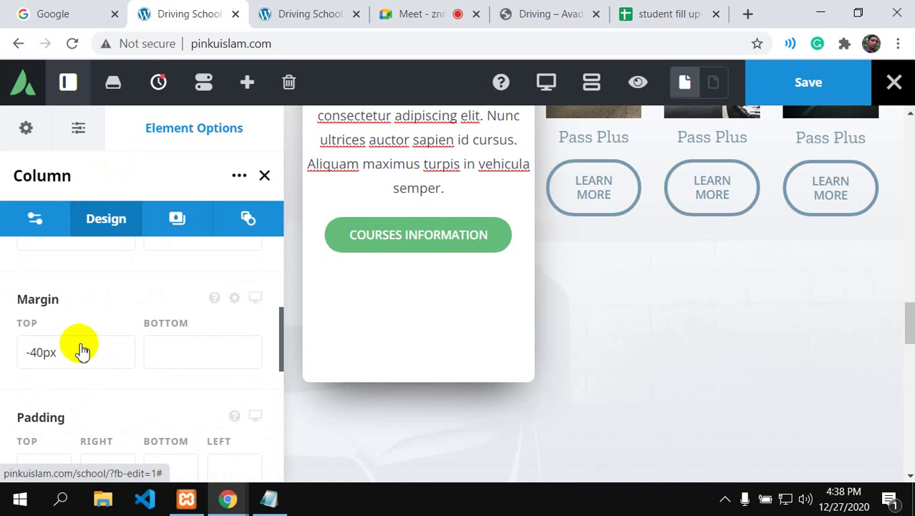
{"action": "scroll", "coordinate": [79, 350], "scroll_direction": "down", "scroll_amount": 2}
{"action": "scroll", "coordinate": [80, 348], "scroll_direction": "up", "scroll_amount": 7}
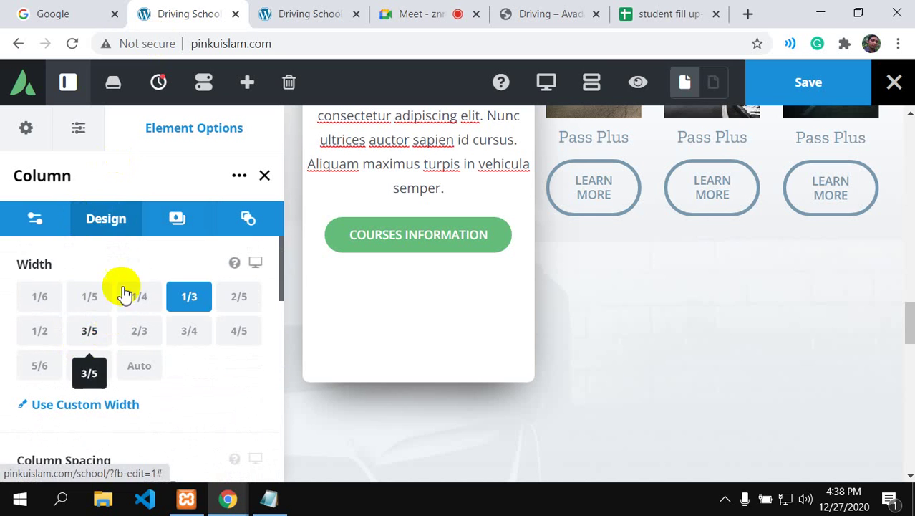
{"action": "scroll", "coordinate": [121, 276], "scroll_direction": "down", "scroll_amount": 3}
{"action": "scroll", "coordinate": [122, 277], "scroll_direction": "down", "scroll_amount": 3}
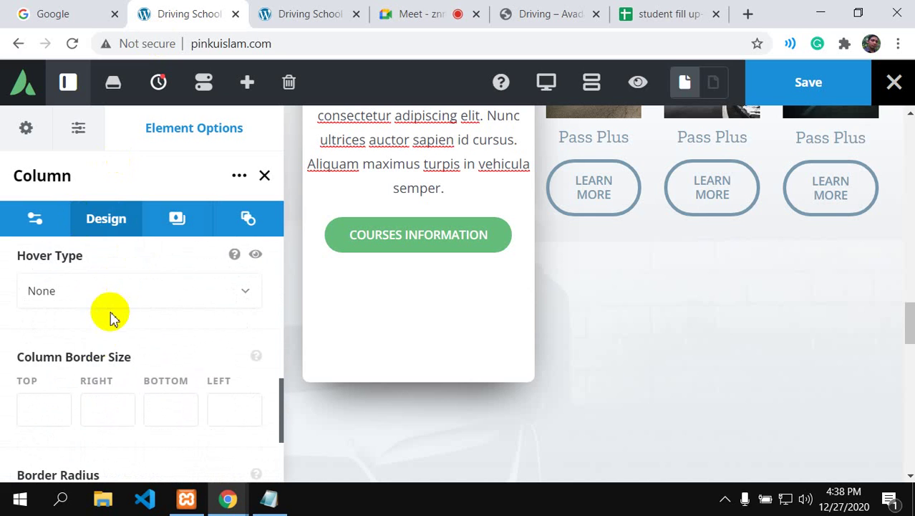
{"action": "left_click", "coordinate": [48, 402]}
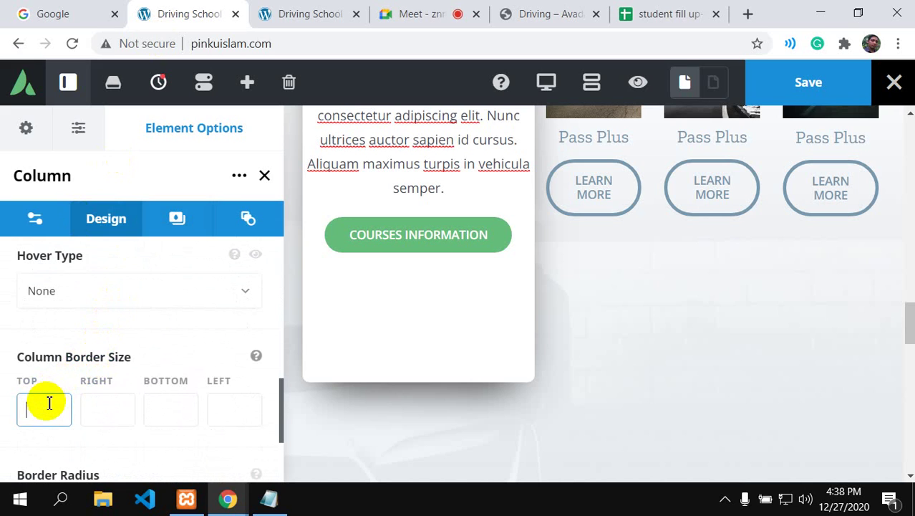
{"action": "type", "text": "8"}
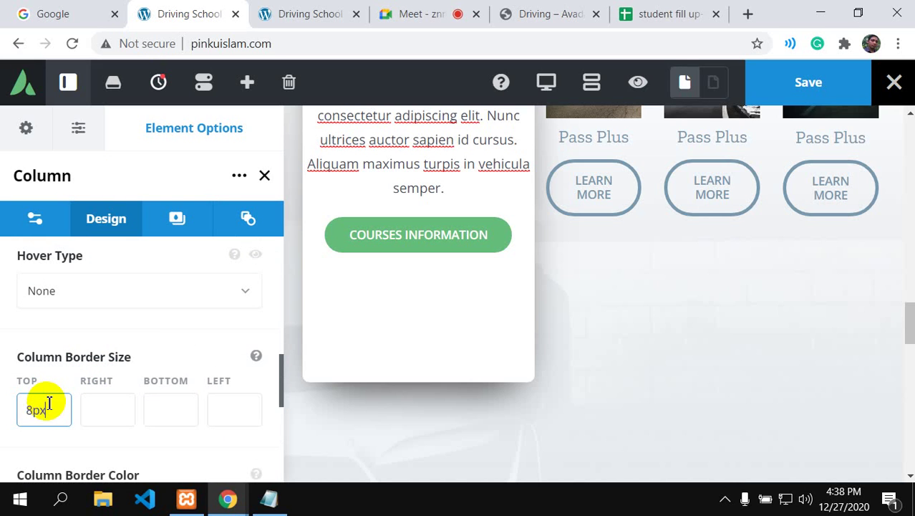
Step: Set the first column's border color to the green preset #8bc34a and check it on the 95% counter card
{"action": "scroll", "coordinate": [48, 403], "scroll_direction": "down", "scroll_amount": 2}
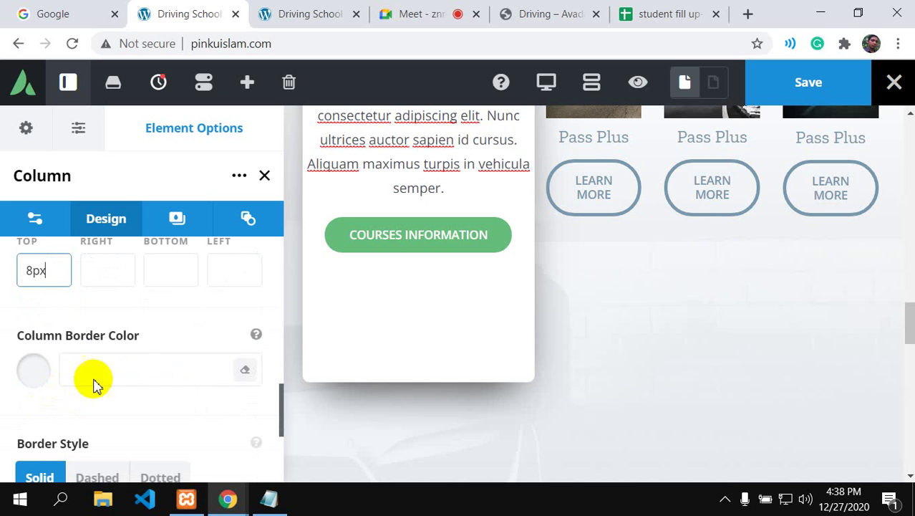
{"action": "left_click", "coordinate": [31, 369]}
{"action": "scroll", "coordinate": [29, 363], "scroll_direction": "down", "scroll_amount": 3}
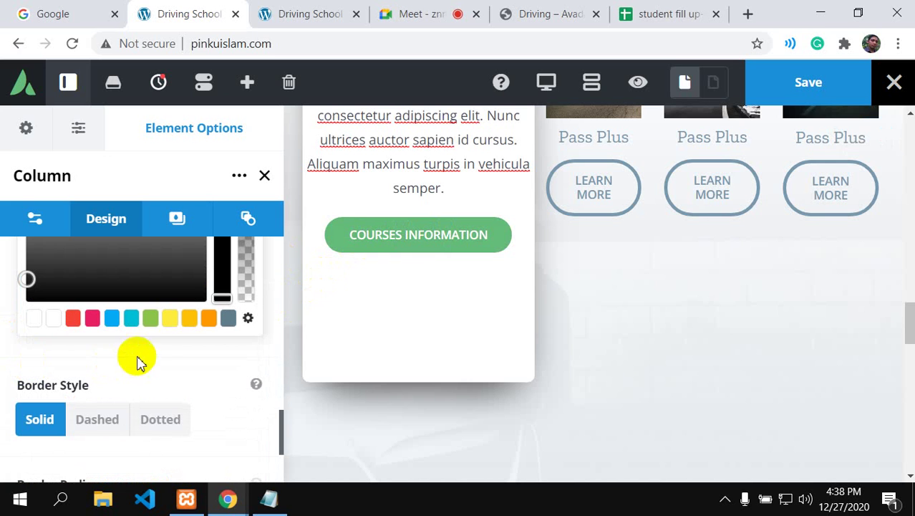
{"action": "left_click", "coordinate": [151, 318]}
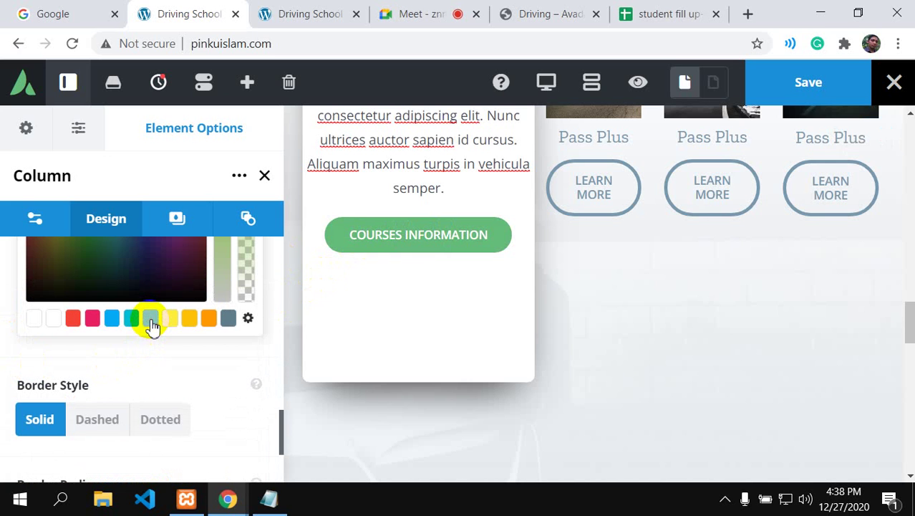
{"action": "left_click", "coordinate": [132, 347]}
{"action": "left_click", "coordinate": [135, 346]}
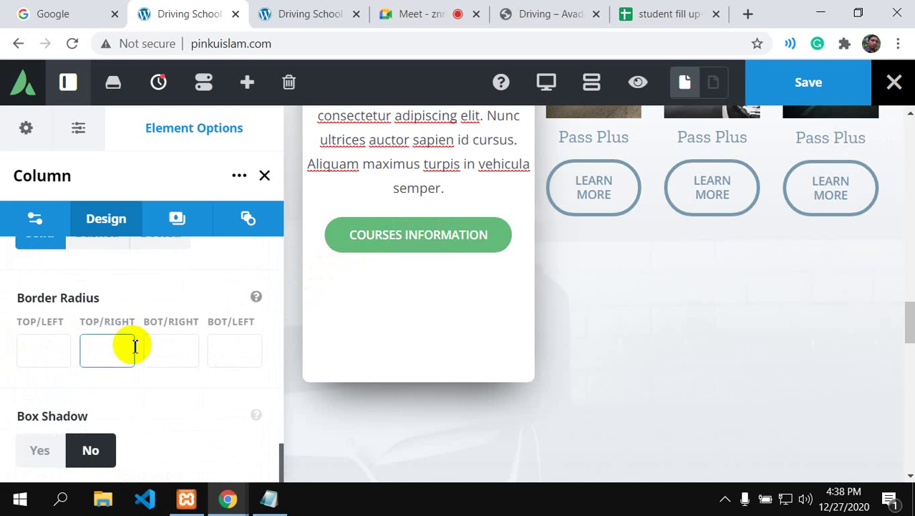
{"action": "scroll", "coordinate": [172, 348], "scroll_direction": "up", "scroll_amount": 3}
{"action": "scroll", "coordinate": [378, 313], "scroll_direction": "up", "scroll_amount": 4}
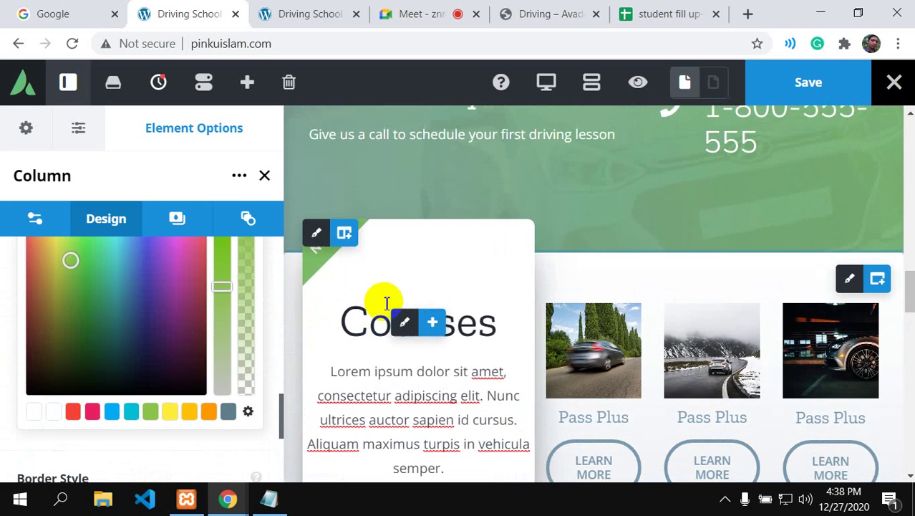
{"action": "scroll", "coordinate": [383, 304], "scroll_direction": "down", "scroll_amount": 8}
{"action": "scroll", "coordinate": [385, 302], "scroll_direction": "up", "scroll_amount": 2}
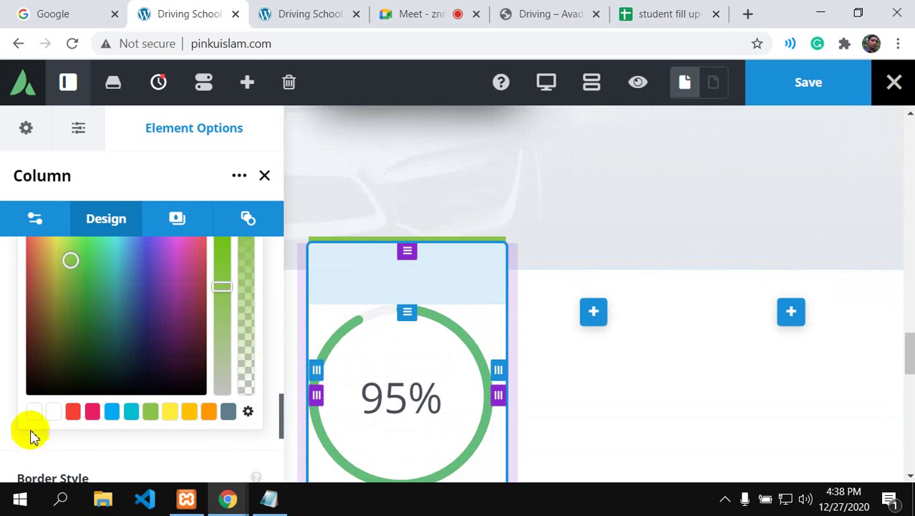
Step: Increase the first column's top border size to 10px
{"action": "scroll", "coordinate": [30, 434], "scroll_direction": "down", "scroll_amount": 3}
{"action": "left_click", "coordinate": [38, 367]}
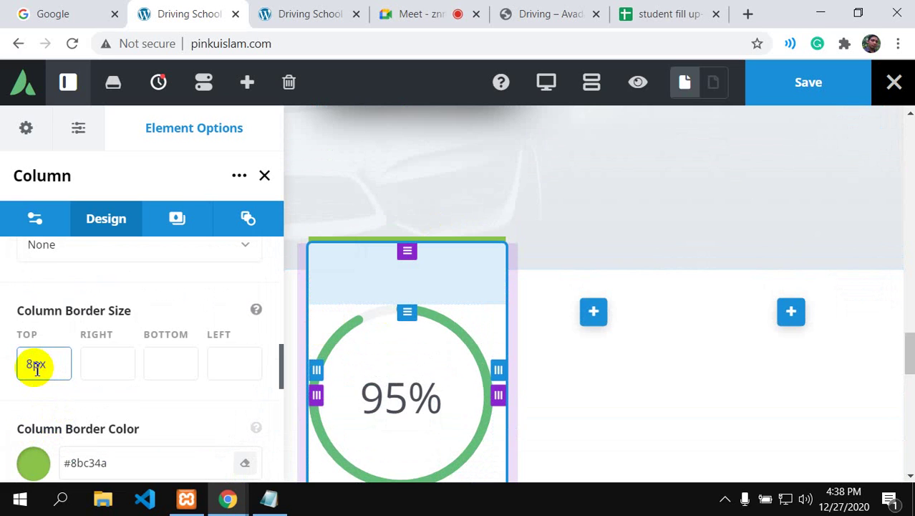
{"action": "type", "text": "16"}
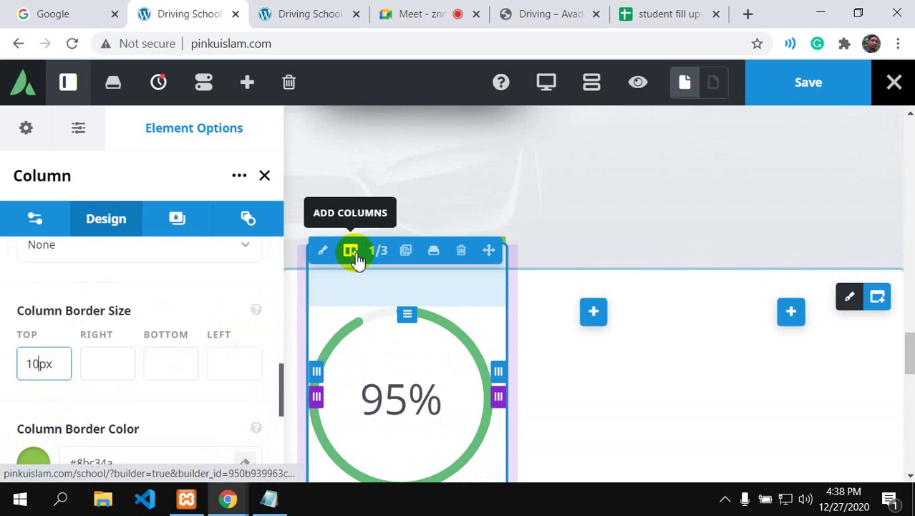
{"action": "left_click", "coordinate": [129, 360]}
Step: Set the first column's border radius to 6px on all four corners
{"action": "scroll", "coordinate": [129, 360], "scroll_direction": "down", "scroll_amount": 2}
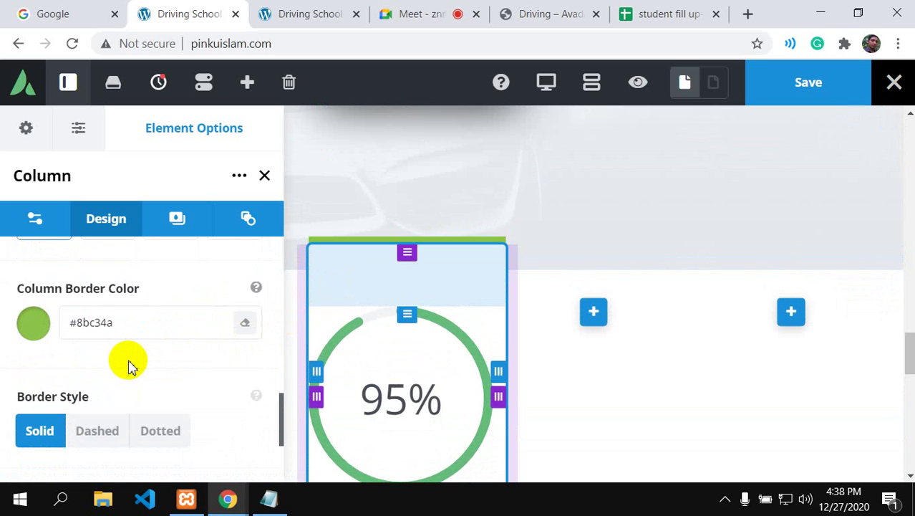
{"action": "scroll", "coordinate": [129, 365], "scroll_direction": "down", "scroll_amount": 2}
{"action": "left_click", "coordinate": [64, 409]}
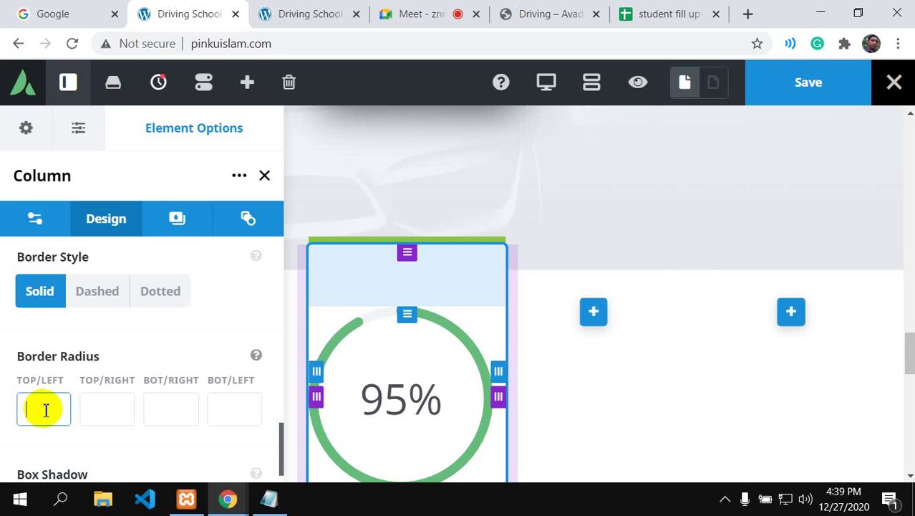
{"action": "type", "text": "6"}
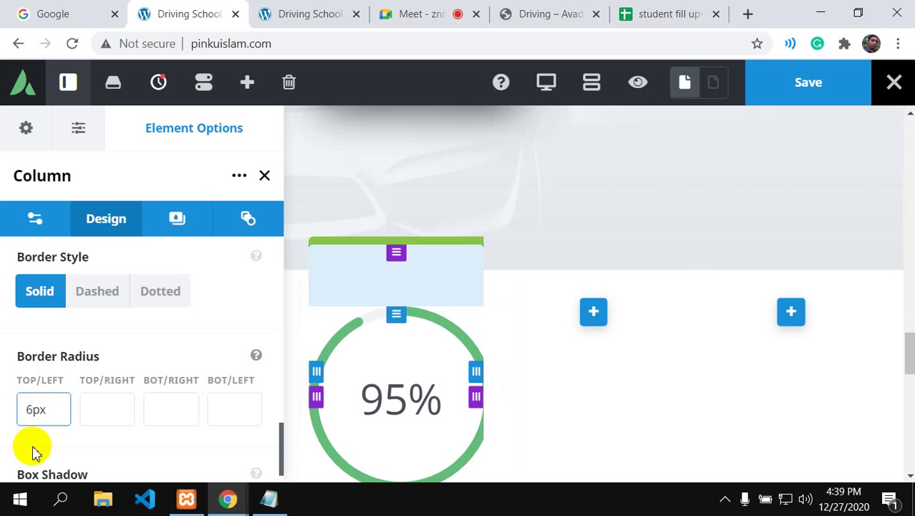
{"action": "left_click_drag", "start_coordinate": [49, 403], "coordinate": [1, 433]}
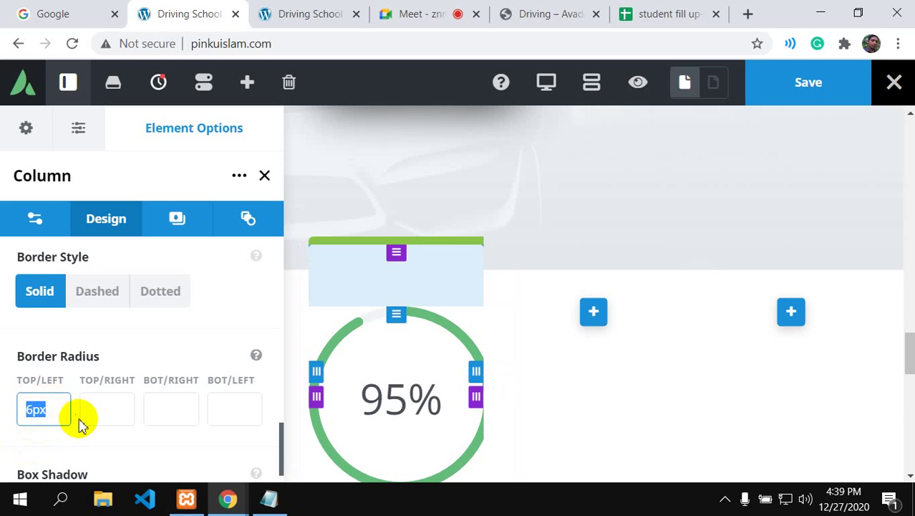
{"action": "left_click", "coordinate": [127, 409]}
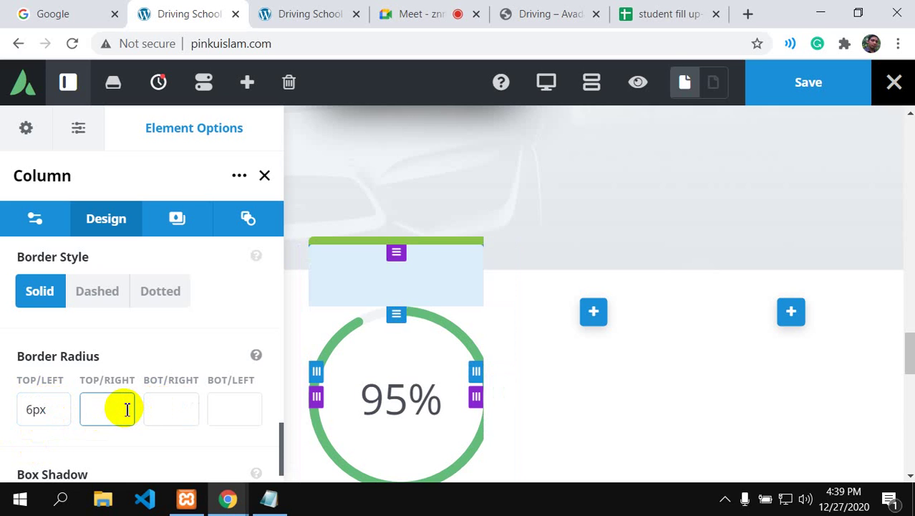
{"action": "left_click", "coordinate": [187, 404]}
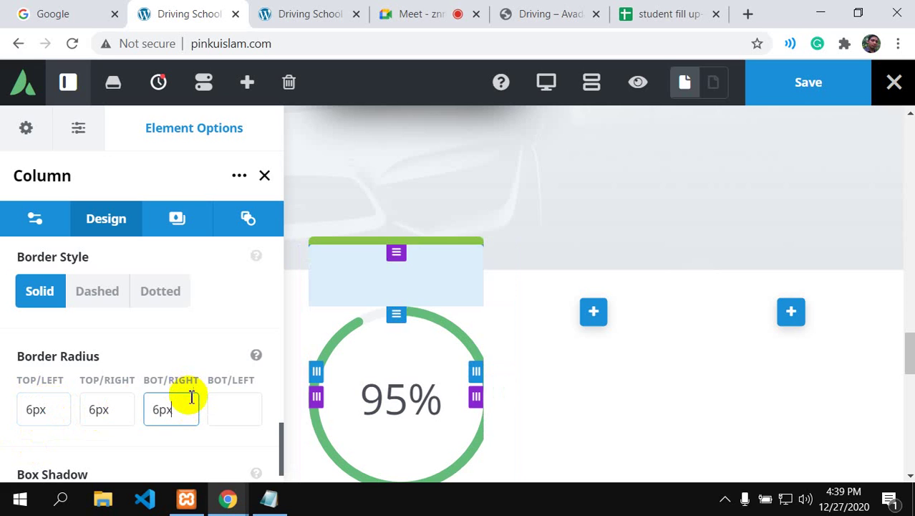
{"action": "left_click", "coordinate": [236, 404]}
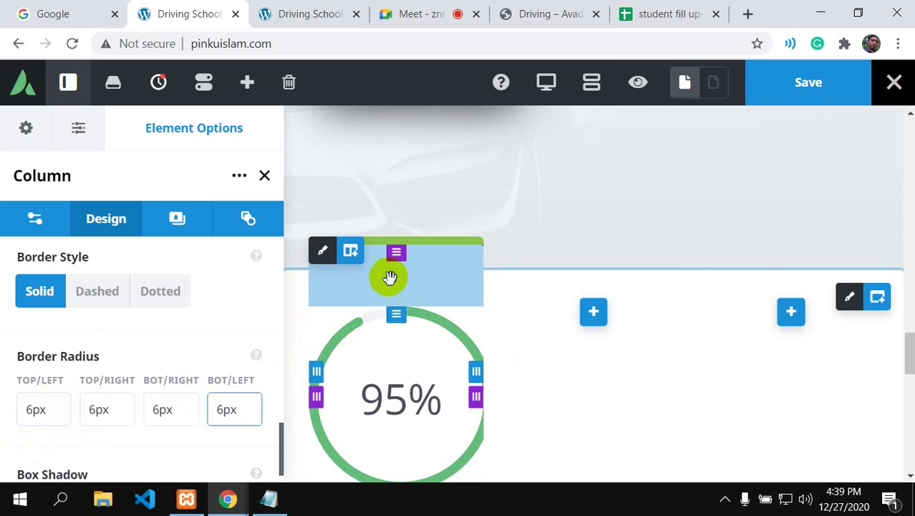
Step: Review the demo's counter and Courses card edges for comparison, and save the home page in the site builder
{"action": "left_click", "coordinate": [543, 14]}
{"action": "scroll", "coordinate": [250, 296], "scroll_direction": "down", "scroll_amount": 4}
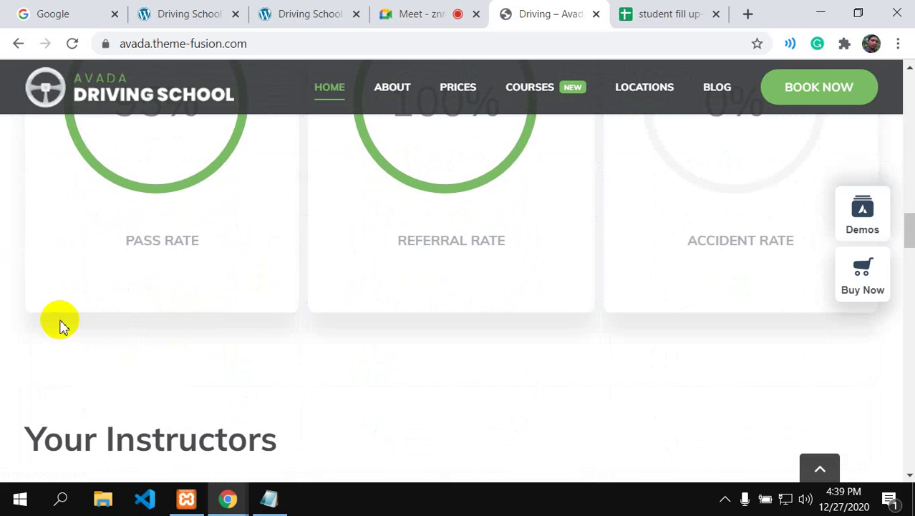
{"action": "scroll", "coordinate": [252, 320], "scroll_direction": "up", "scroll_amount": 5}
{"action": "scroll", "coordinate": [250, 320], "scroll_direction": "up", "scroll_amount": 5}
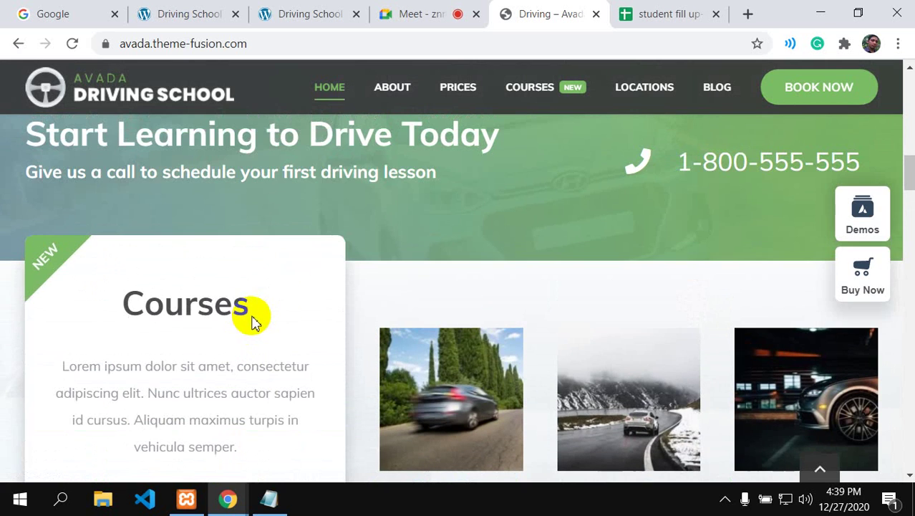
{"action": "left_click", "coordinate": [190, 15]}
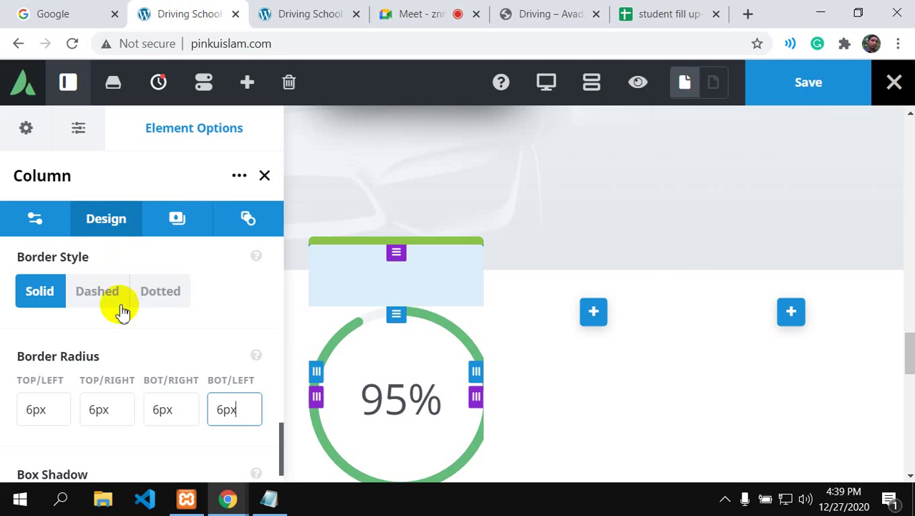
{"action": "scroll", "coordinate": [151, 320], "scroll_direction": "down", "scroll_amount": 1}
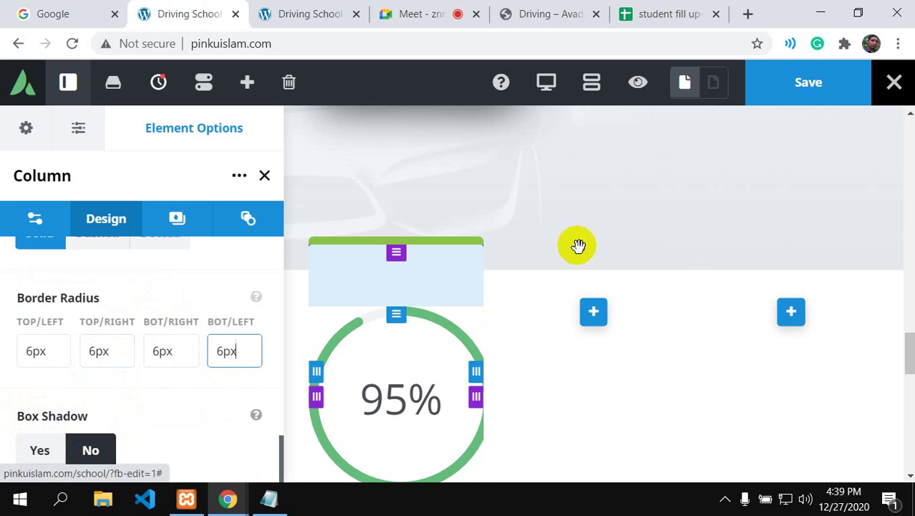
{"action": "left_click", "coordinate": [807, 84]}
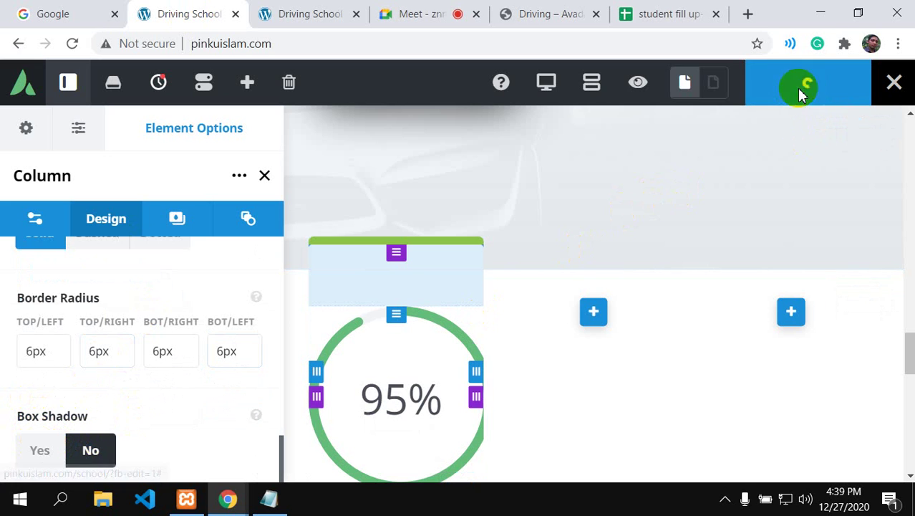
{"action": "left_click", "coordinate": [788, 91]}
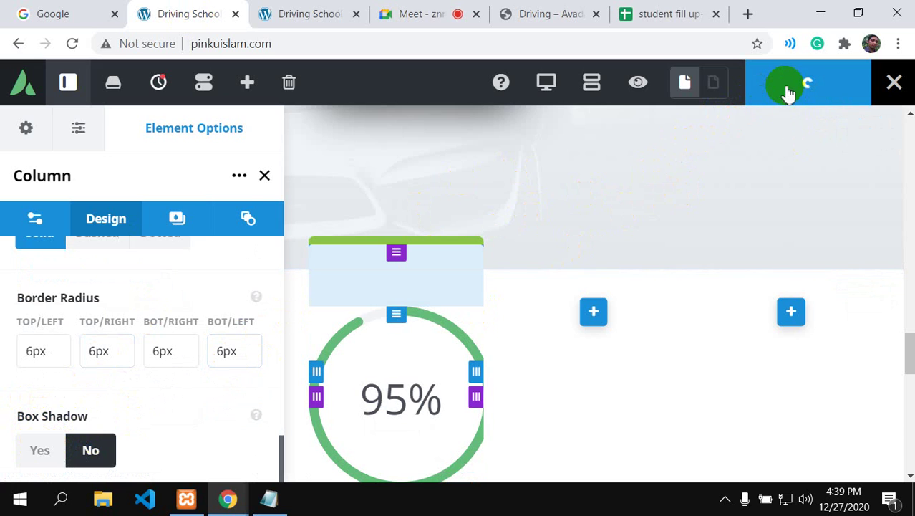
Step: Enable the box shadow for the first column and bring up its shadow position settings
{"action": "left_click", "coordinate": [41, 451]}
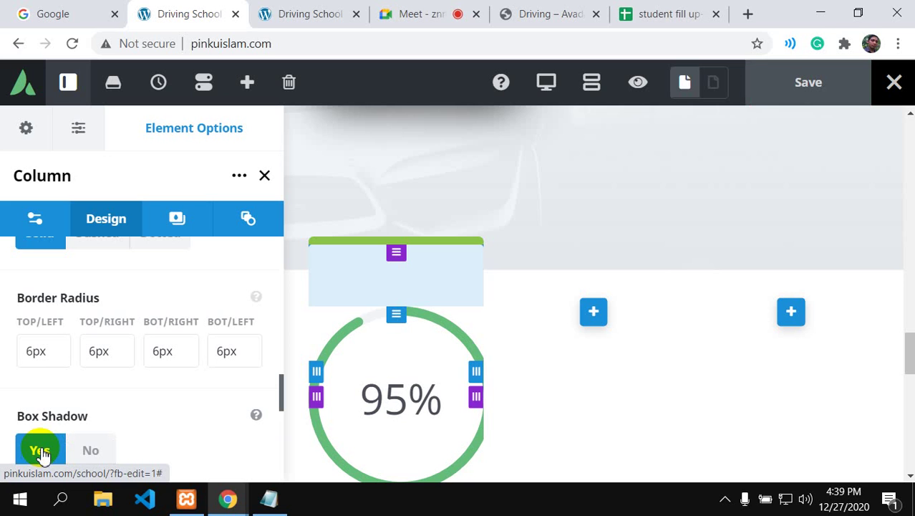
{"action": "scroll", "coordinate": [153, 384], "scroll_direction": "down", "scroll_amount": 4}
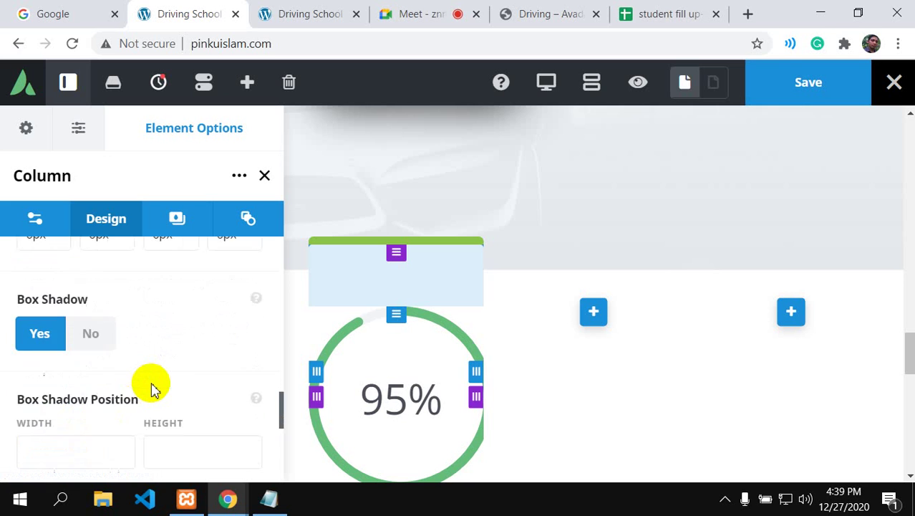
{"action": "scroll", "coordinate": [79, 345], "scroll_direction": "up", "scroll_amount": 2}
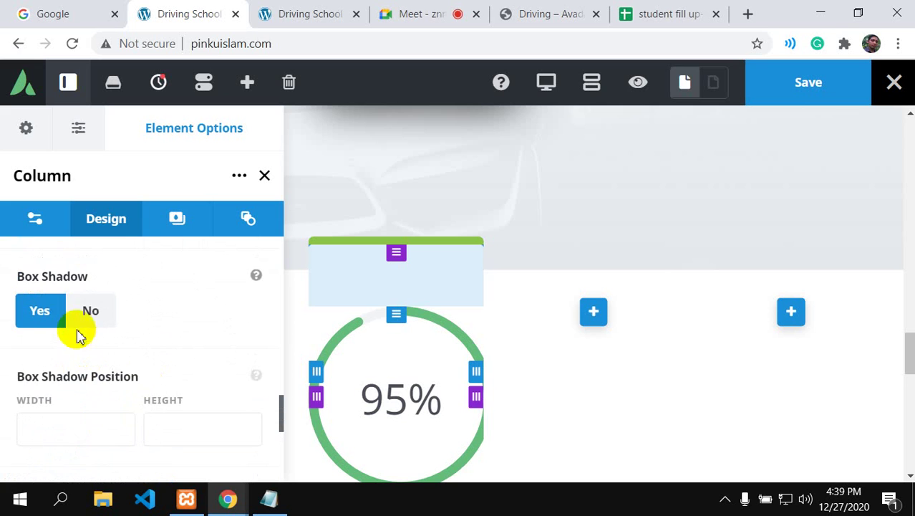
{"action": "left_click", "coordinate": [90, 316]}
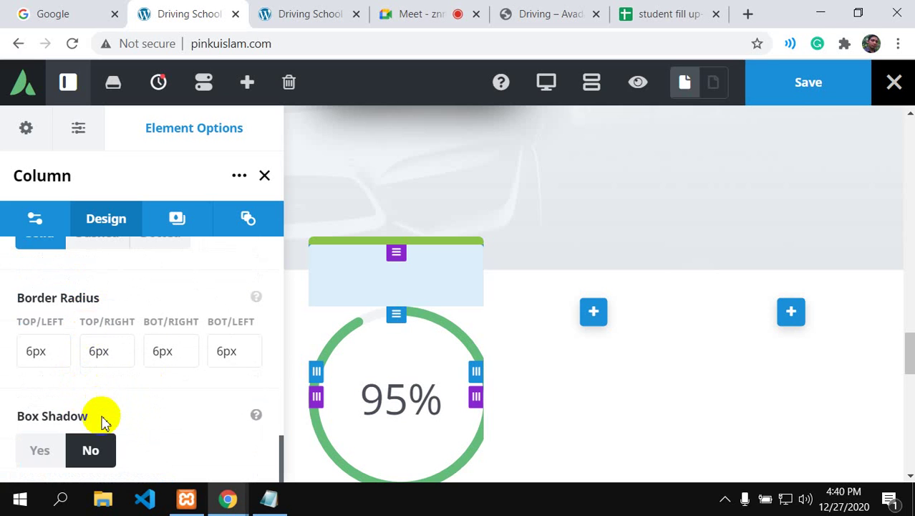
{"action": "left_click", "coordinate": [42, 451]}
{"action": "scroll", "coordinate": [75, 414], "scroll_direction": "down", "scroll_amount": 2}
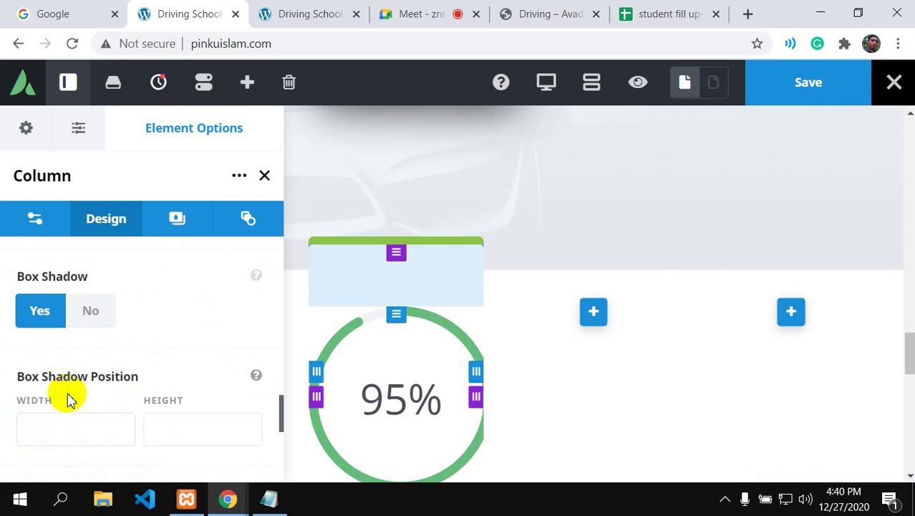
Step: Set the first column's box shadow position to a width of 25px and a height of 0
{"action": "scroll", "coordinate": [57, 414], "scroll_direction": "down", "scroll_amount": 2}
{"action": "left_click", "coordinate": [38, 293]}
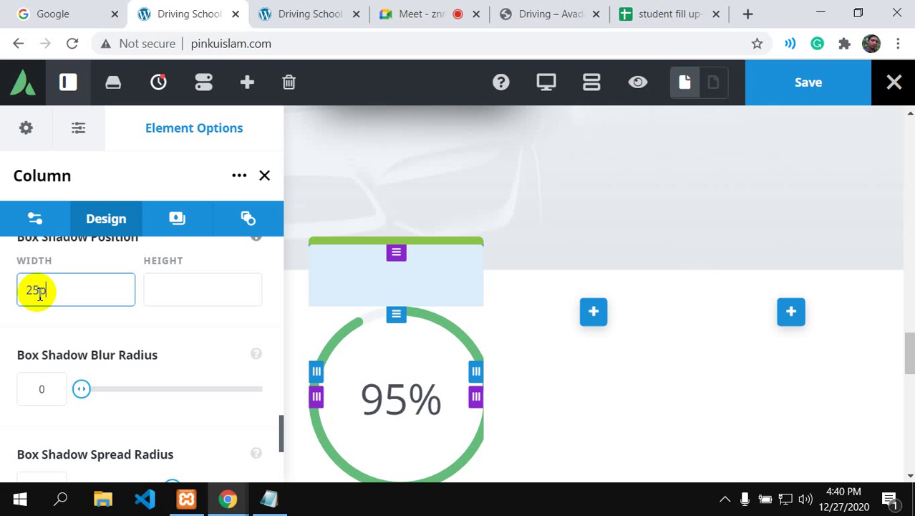
{"action": "left_click", "coordinate": [164, 294]}
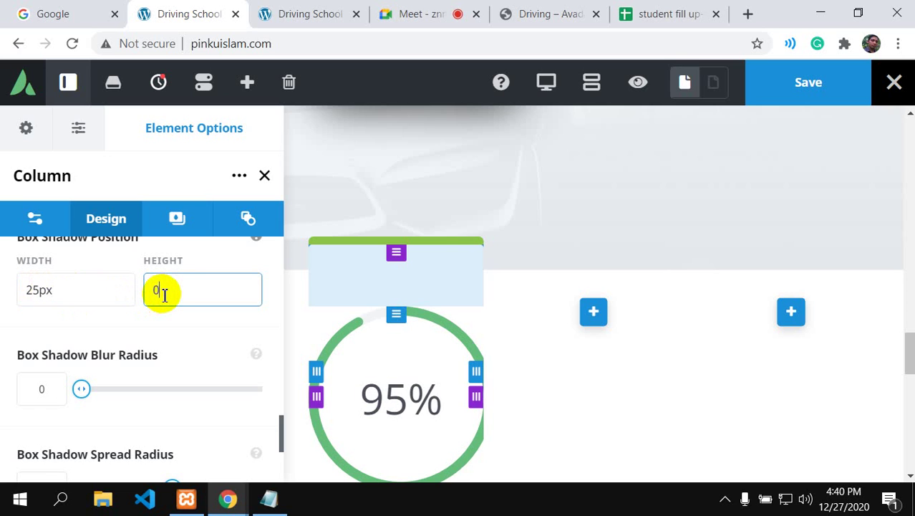
Step: Set the first column's box shadow color to a slightly transparent near-black, rgba(10,10,10,0.82)
{"action": "scroll", "coordinate": [164, 294], "scroll_direction": "down", "scroll_amount": 2}
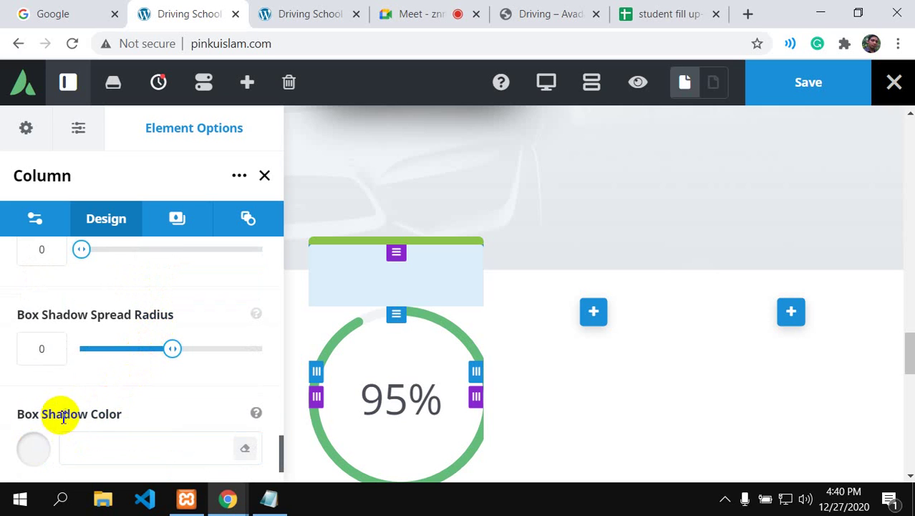
{"action": "left_click", "coordinate": [42, 451]}
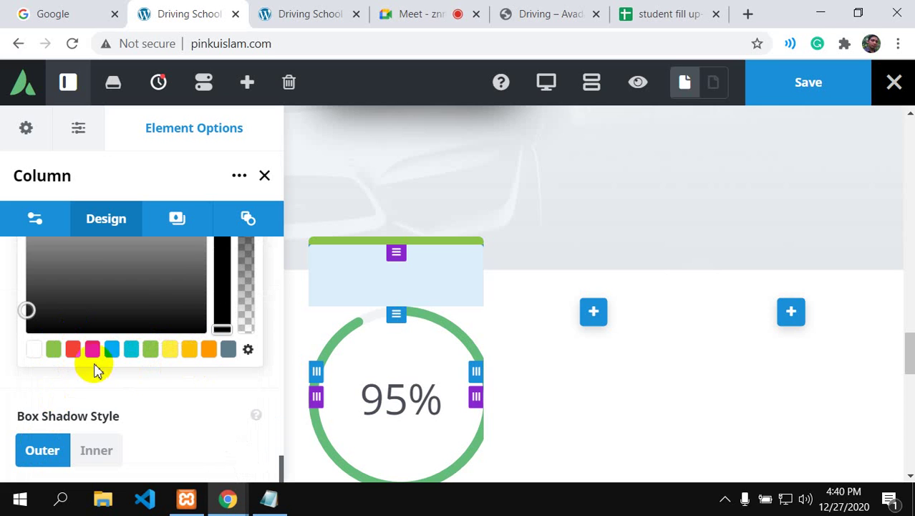
{"action": "left_click", "coordinate": [171, 318]}
{"action": "scroll", "coordinate": [184, 326], "scroll_direction": "up", "scroll_amount": 3}
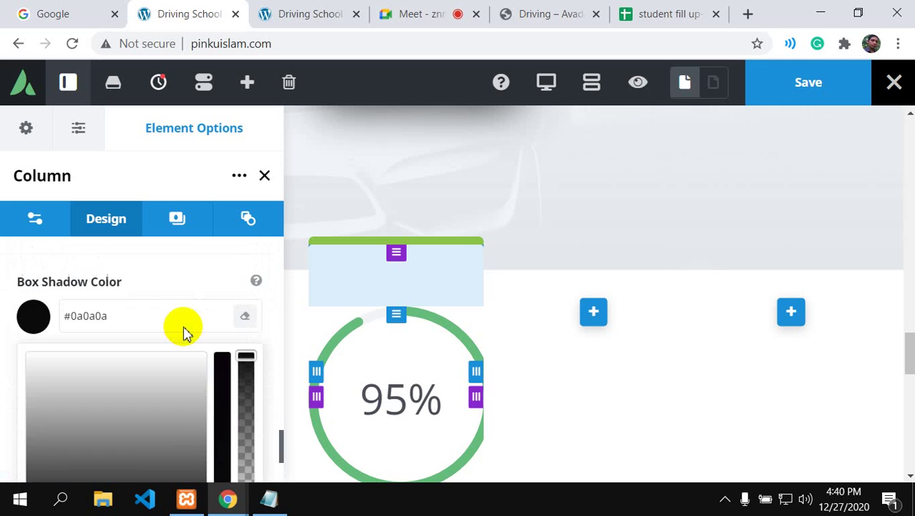
{"action": "scroll", "coordinate": [228, 371], "scroll_direction": "down", "scroll_amount": 2}
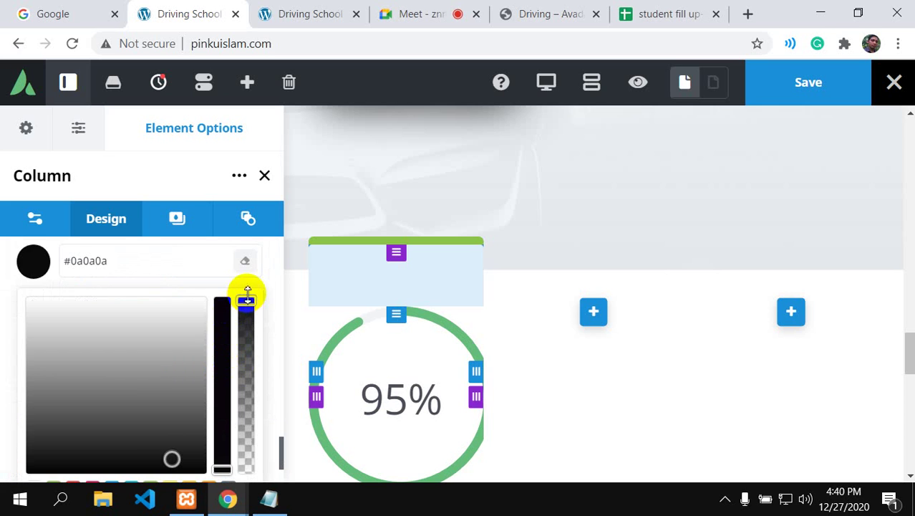
{"action": "left_click_drag", "start_coordinate": [247, 304], "coordinate": [251, 335]}
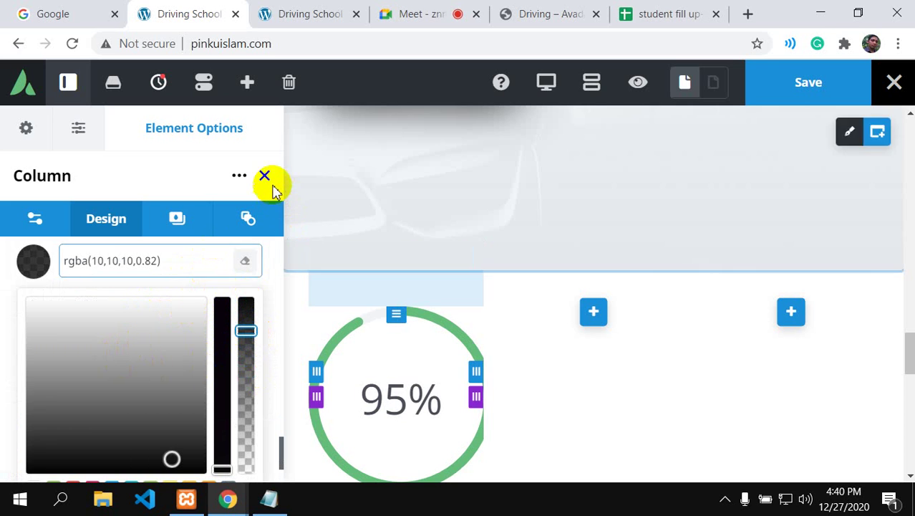
{"action": "left_click", "coordinate": [44, 266]}
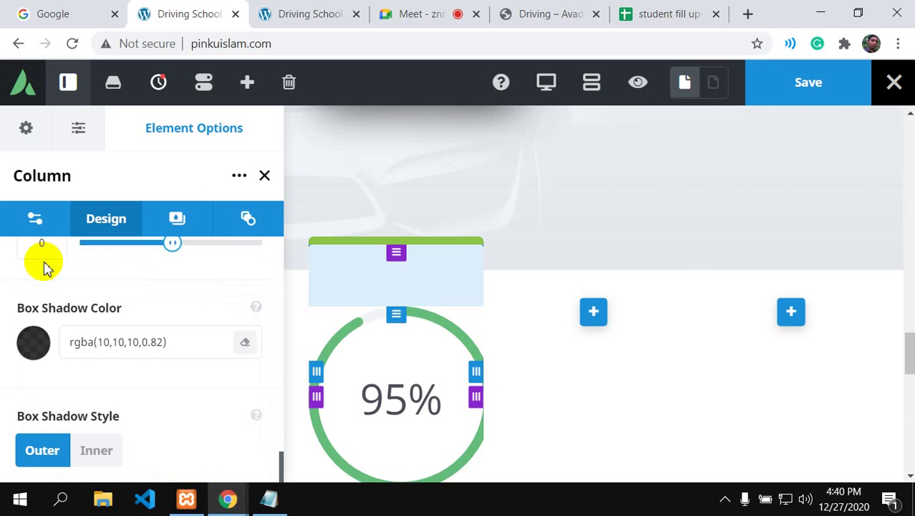
Step: Compare the shadow under the first column with the shadows of the Courses and counter cards on the demo site
{"action": "scroll", "coordinate": [129, 373], "scroll_direction": "up", "scroll_amount": 2}
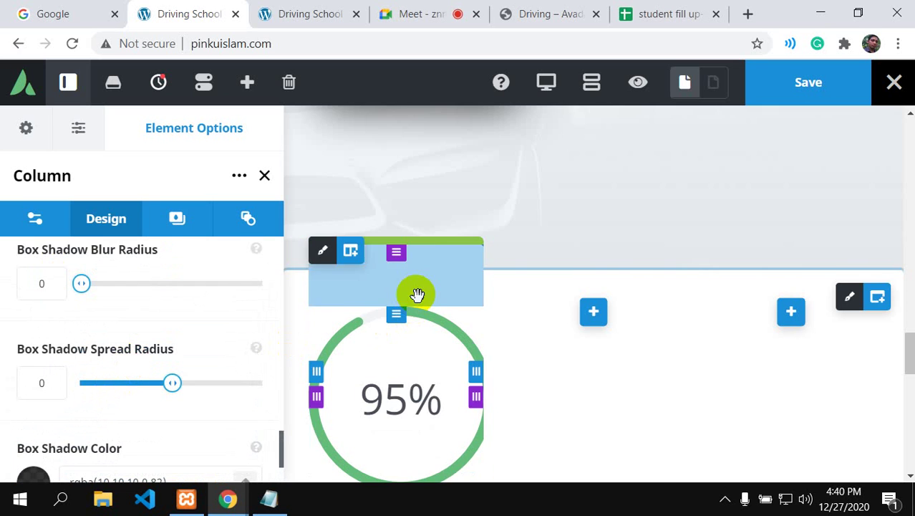
{"action": "scroll", "coordinate": [417, 292], "scroll_direction": "down", "scroll_amount": 4}
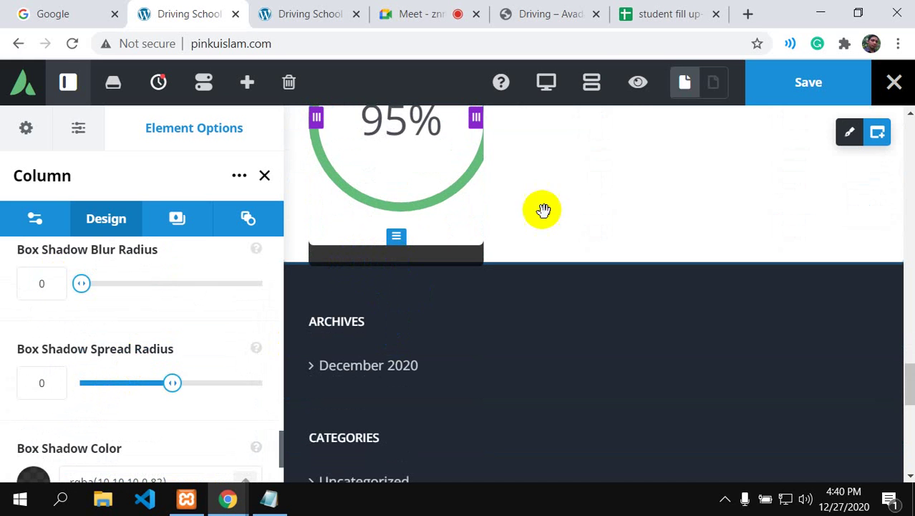
{"action": "left_click", "coordinate": [558, 18]}
{"action": "scroll", "coordinate": [393, 264], "scroll_direction": "down", "scroll_amount": 2}
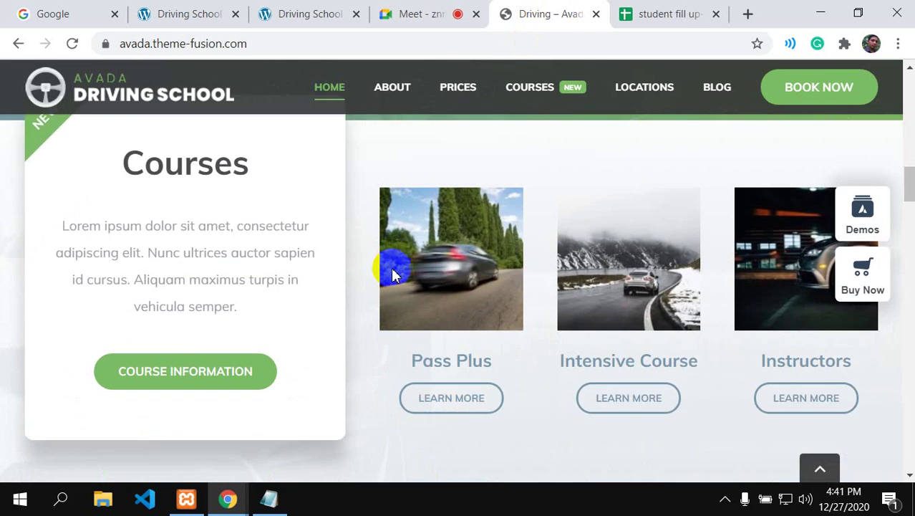
{"action": "scroll", "coordinate": [394, 276], "scroll_direction": "down", "scroll_amount": 6}
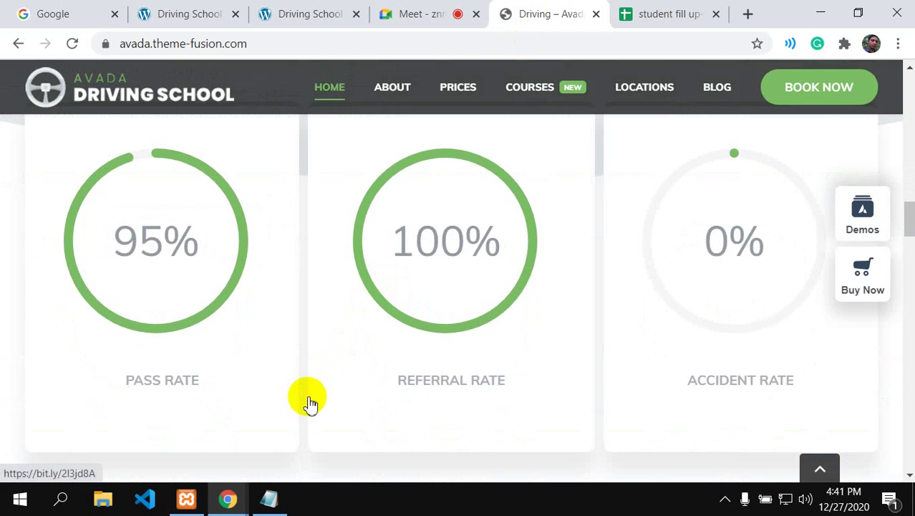
{"action": "scroll", "coordinate": [309, 402], "scroll_direction": "down", "scroll_amount": 2}
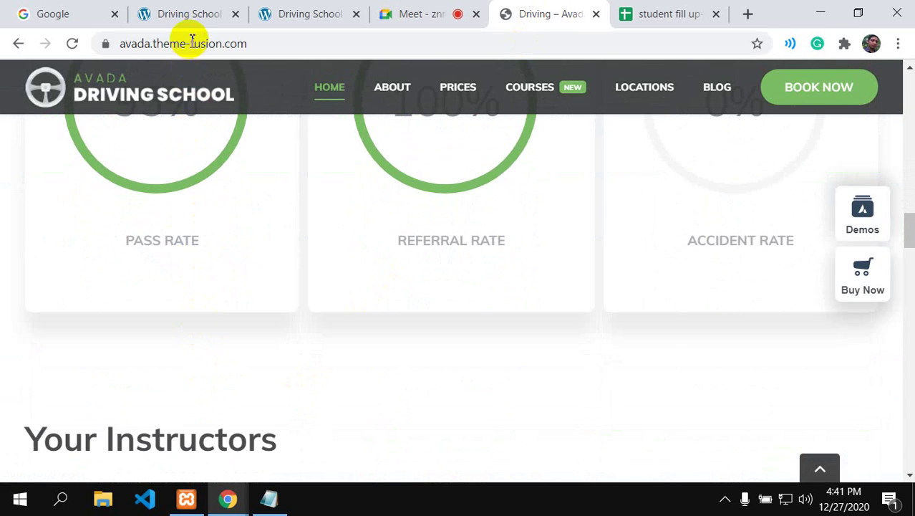
{"action": "left_click", "coordinate": [187, 17]}
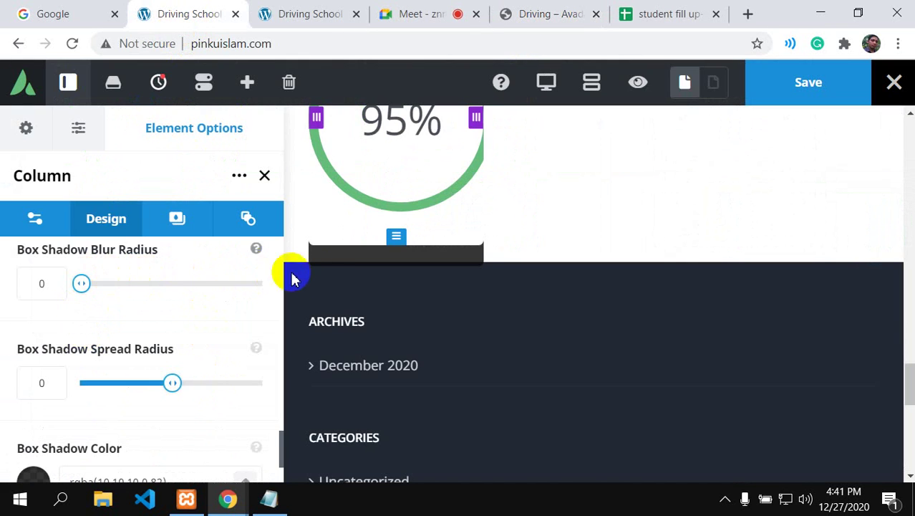
Step: Set the first column's box shadow blur radius to 34 and its spread radius to -17
{"action": "scroll", "coordinate": [316, 277], "scroll_direction": "down", "scroll_amount": 2}
{"action": "scroll", "coordinate": [317, 272], "scroll_direction": "up", "scroll_amount": 2}
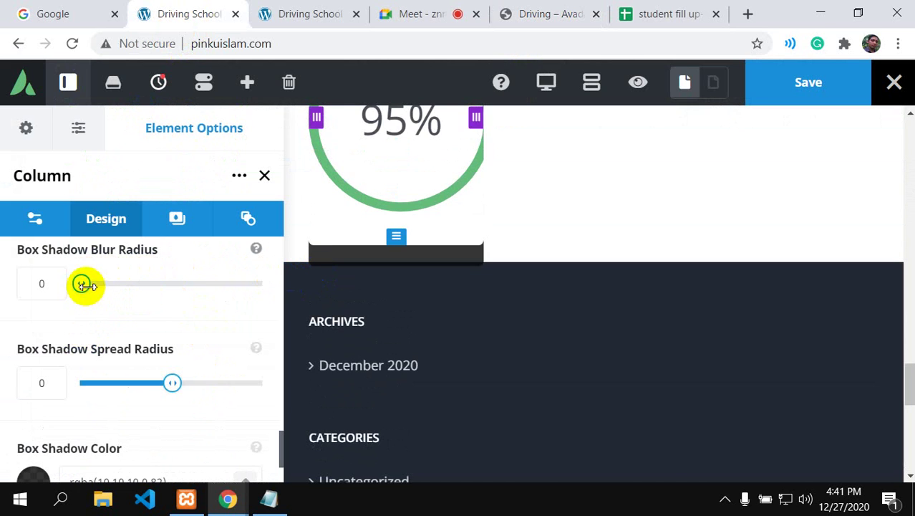
{"action": "mouse_move", "coordinate": [129, 283]}
{"action": "left_mouse_down"}
{"action": "mouse_move", "coordinate": [156, 283]}
{"action": "mouse_move", "coordinate": [146, 287]}
{"action": "left_mouse_up"}
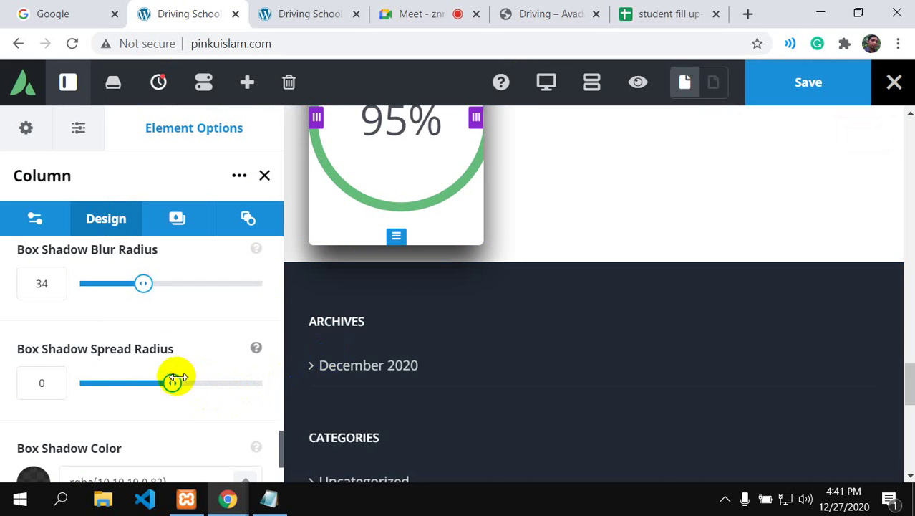
{"action": "mouse_move", "coordinate": [170, 384]}
{"action": "left_mouse_down"}
{"action": "mouse_move", "coordinate": [118, 384]}
{"action": "mouse_move", "coordinate": [154, 381]}
{"action": "left_mouse_up"}
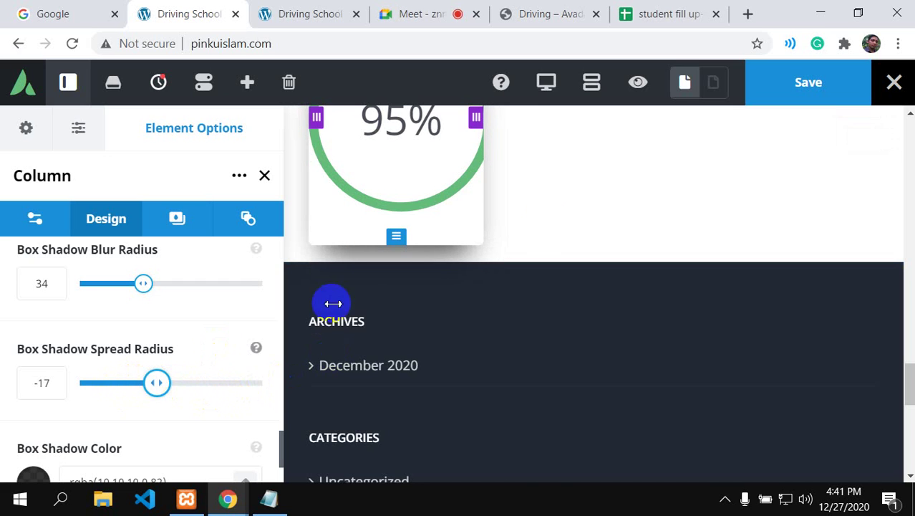
Step: Check the demo's counter card shadows again and reduce the first column's box shadow blur radius to 26
{"action": "left_click", "coordinate": [525, 16]}
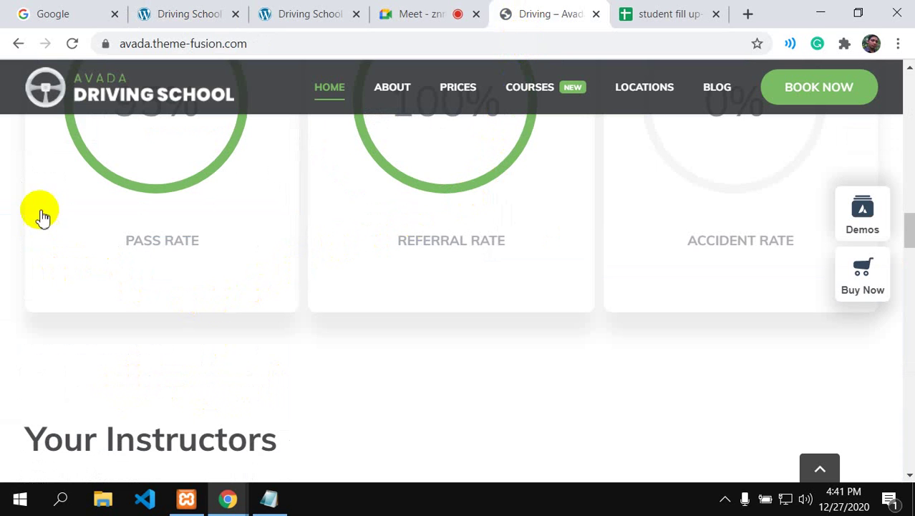
{"action": "left_click", "coordinate": [216, 16]}
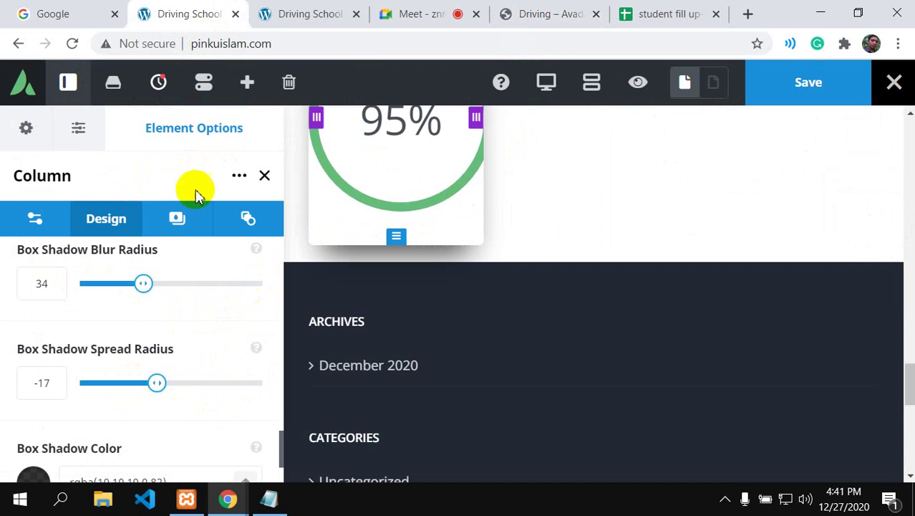
{"action": "left_click_drag", "start_coordinate": [139, 283], "coordinate": [129, 282]}
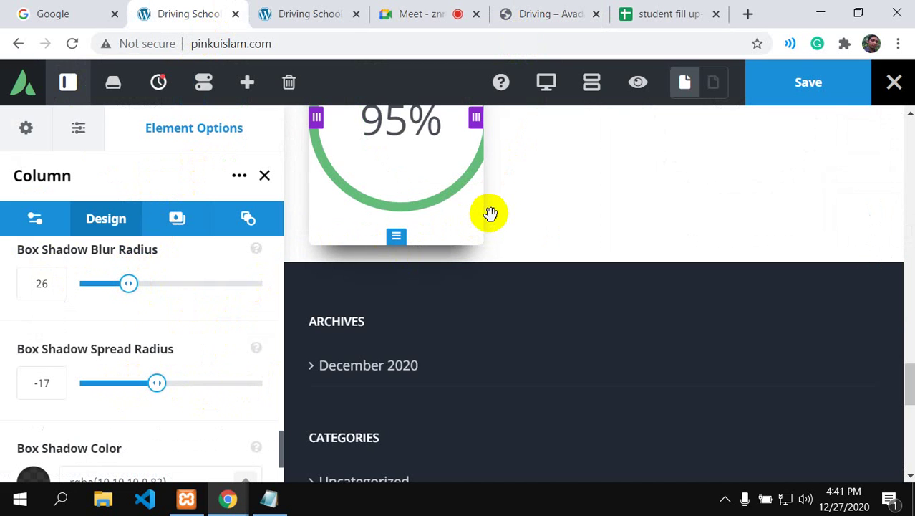
Step: Save the home page with the new column shadow and reduce the browser zoom to 80%
{"action": "scroll", "coordinate": [494, 206], "scroll_direction": "up", "scroll_amount": 4}
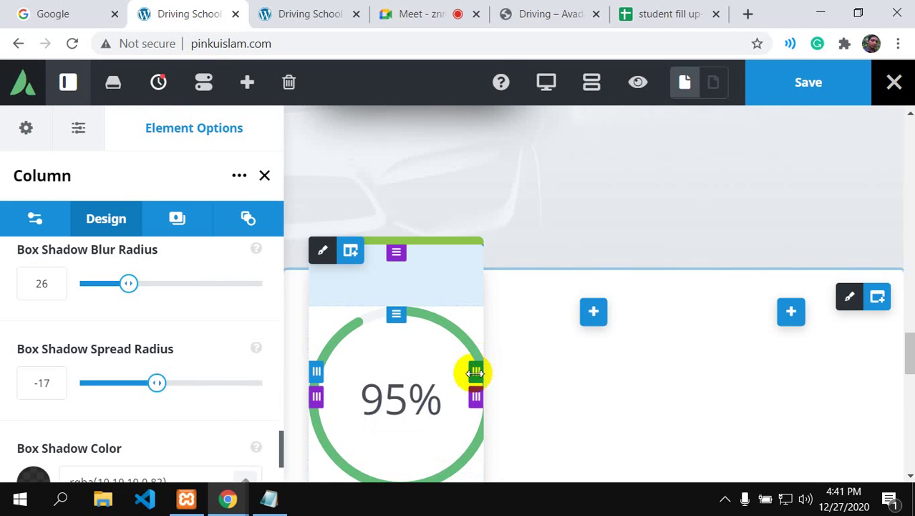
{"action": "left_click", "coordinate": [787, 97]}
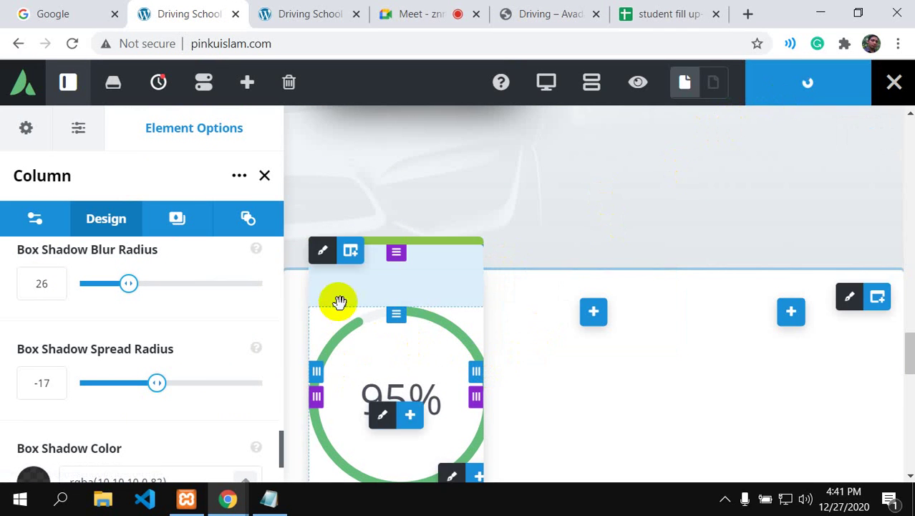
{"action": "key", "text": "ctrl+minus"}
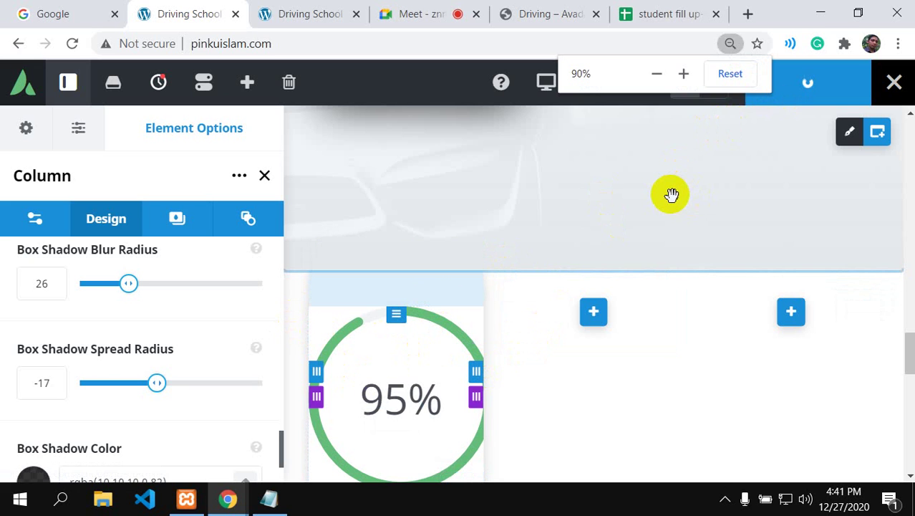
{"action": "left_click", "coordinate": [637, 83]}
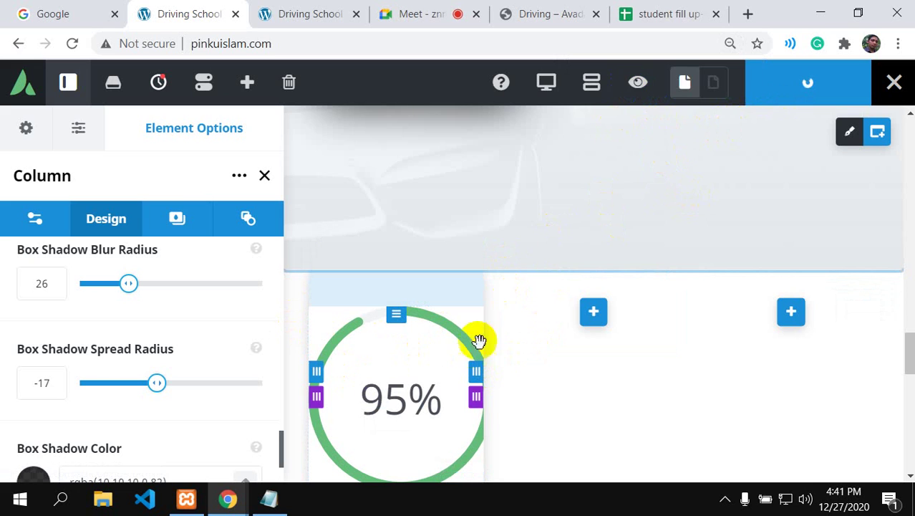
{"action": "key", "text": "ctrl+minus"}
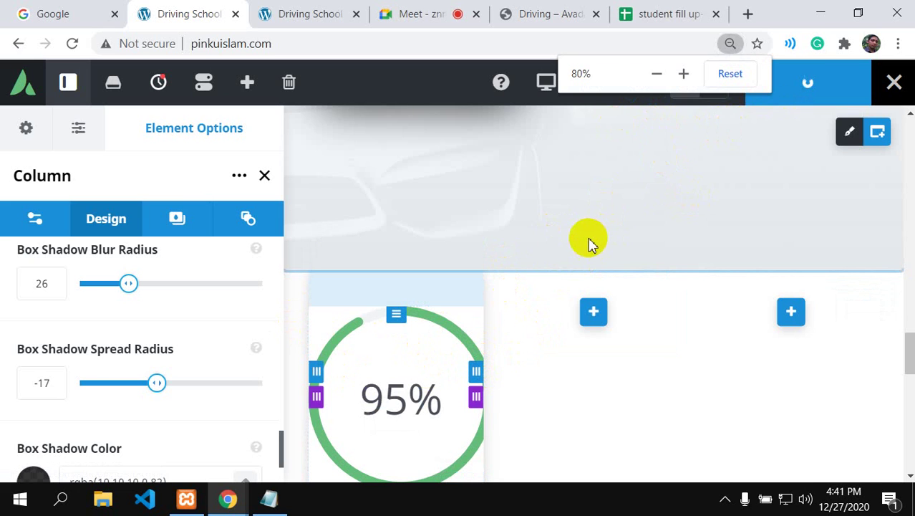
{"action": "left_click", "coordinate": [628, 74]}
{"action": "left_click", "coordinate": [635, 80]}
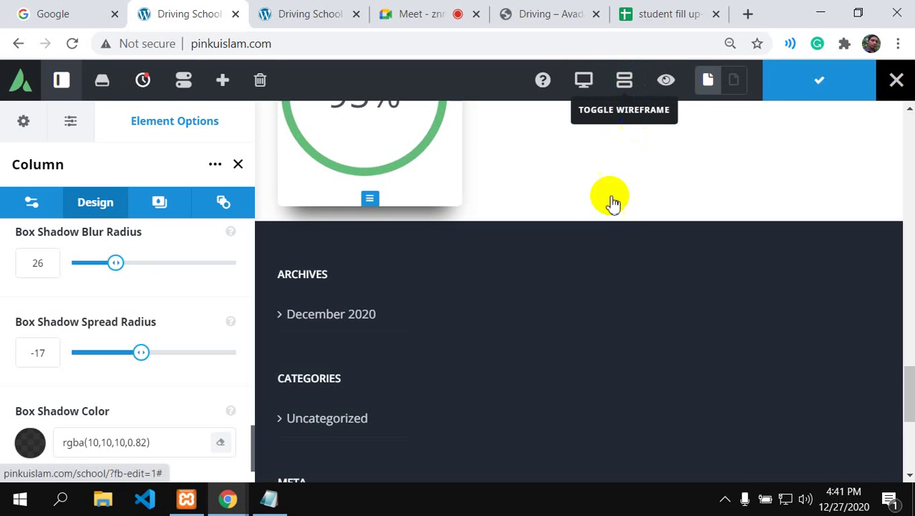
{"action": "left_click", "coordinate": [603, 235]}
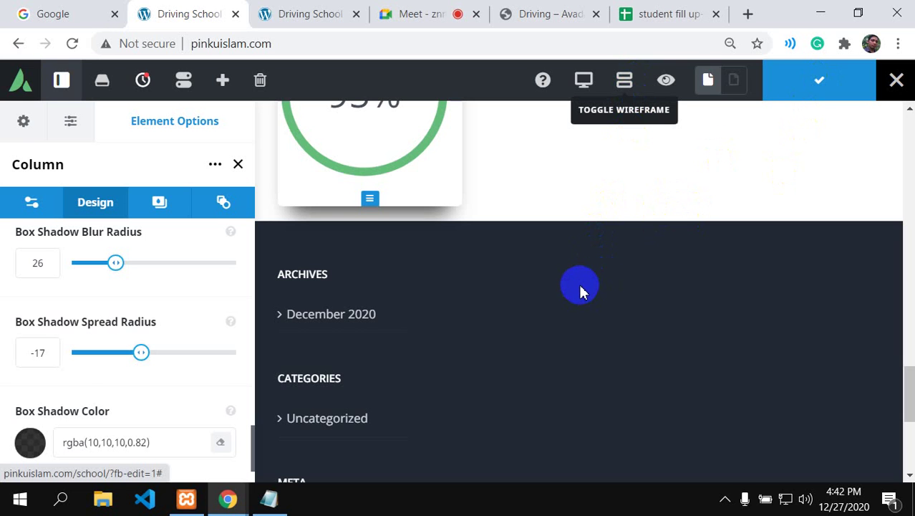
{"action": "scroll", "coordinate": [521, 277], "scroll_direction": "down", "scroll_amount": 1}
{"action": "key", "text": "ctrl+s"}
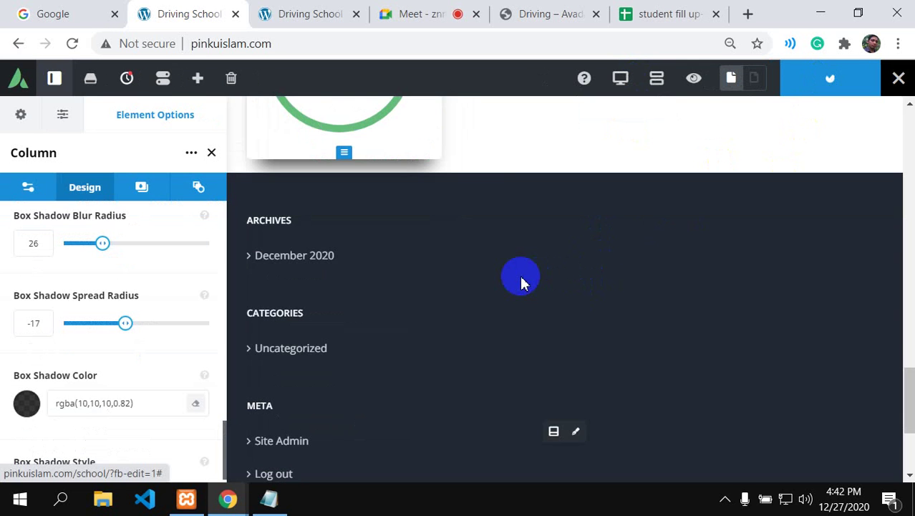
Step: Check the 95% card in the page preview, return to editing, and review the first column's border radius and box shadow settings
{"action": "scroll", "coordinate": [522, 277], "scroll_direction": "up", "scroll_amount": 11}
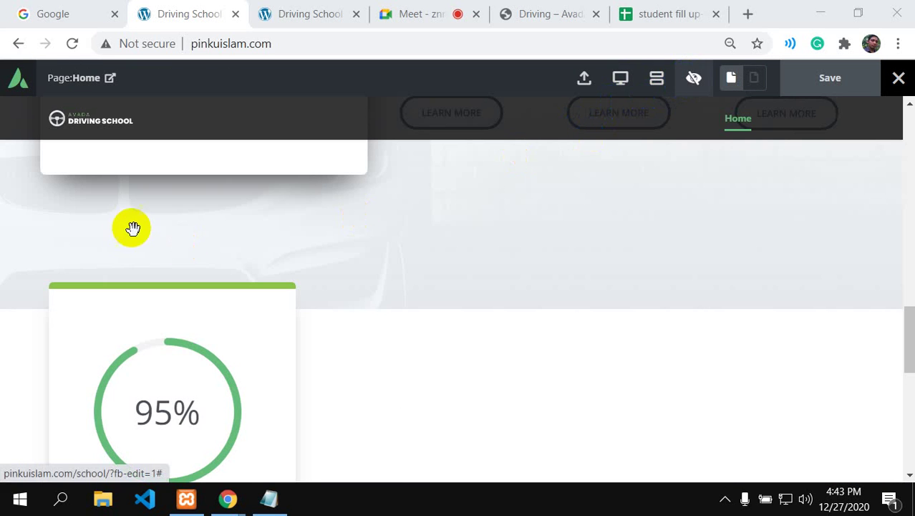
{"action": "left_click", "coordinate": [695, 81]}
{"action": "left_click", "coordinate": [695, 83]}
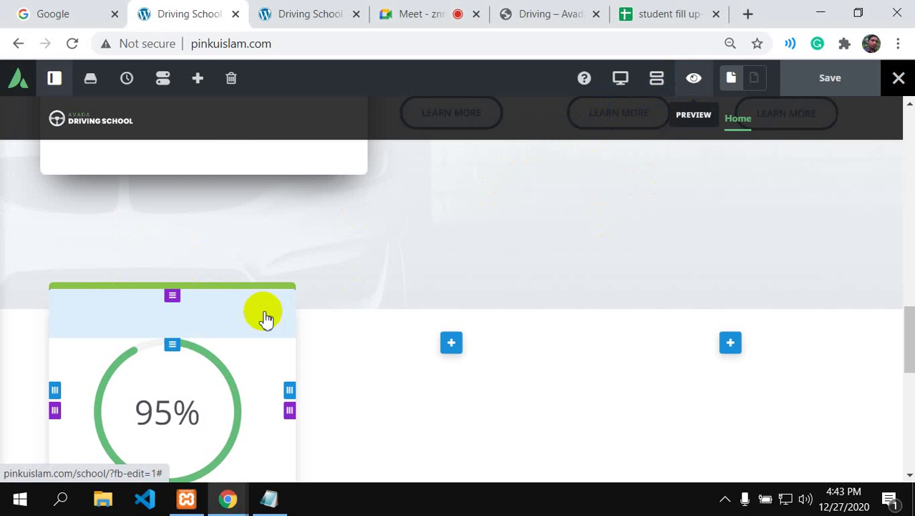
{"action": "left_click", "coordinate": [143, 350]}
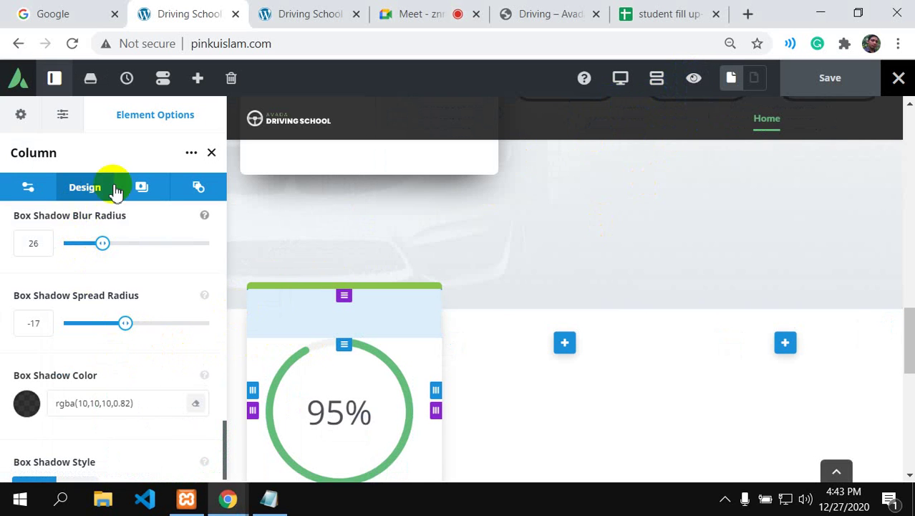
{"action": "scroll", "coordinate": [96, 263], "scroll_direction": "down", "scroll_amount": 1}
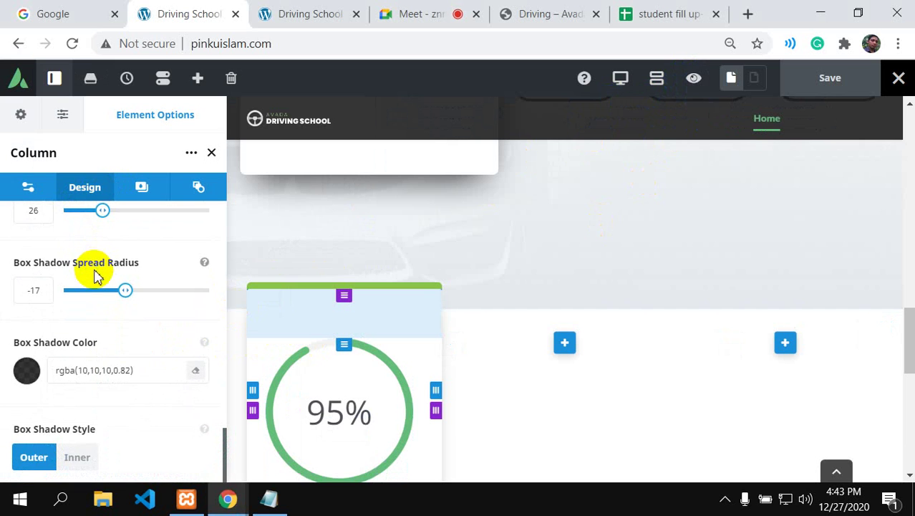
{"action": "scroll", "coordinate": [96, 278], "scroll_direction": "up", "scroll_amount": 4}
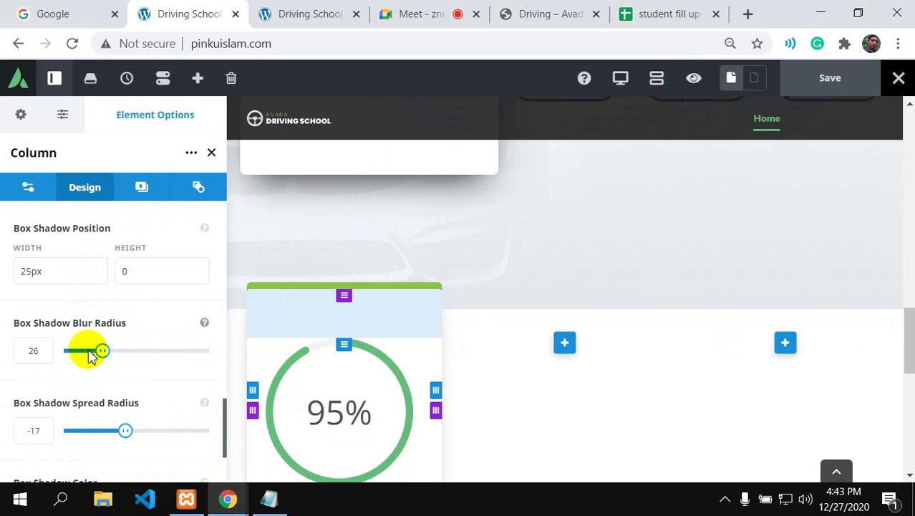
{"action": "scroll", "coordinate": [89, 354], "scroll_direction": "up", "scroll_amount": 8}
{"action": "scroll", "coordinate": [90, 356], "scroll_direction": "down", "scroll_amount": 4}
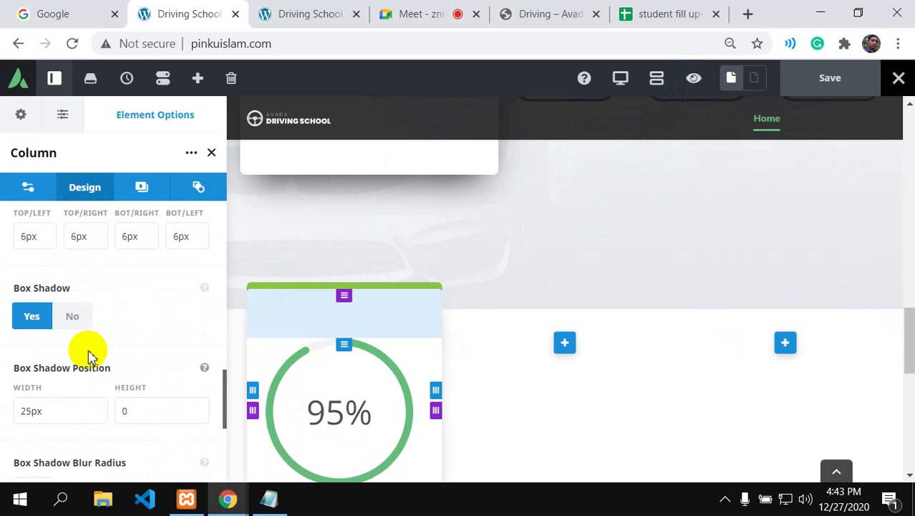
{"action": "scroll", "coordinate": [91, 357], "scroll_direction": "down", "scroll_amount": 4}
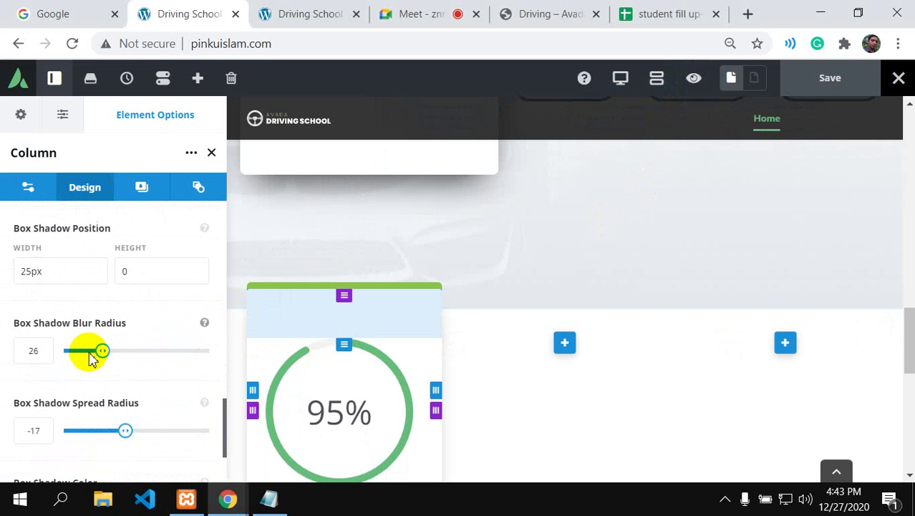
Step: Set the first column's border radius to 8px on all four corners
{"action": "scroll", "coordinate": [90, 356], "scroll_direction": "up", "scroll_amount": 8}
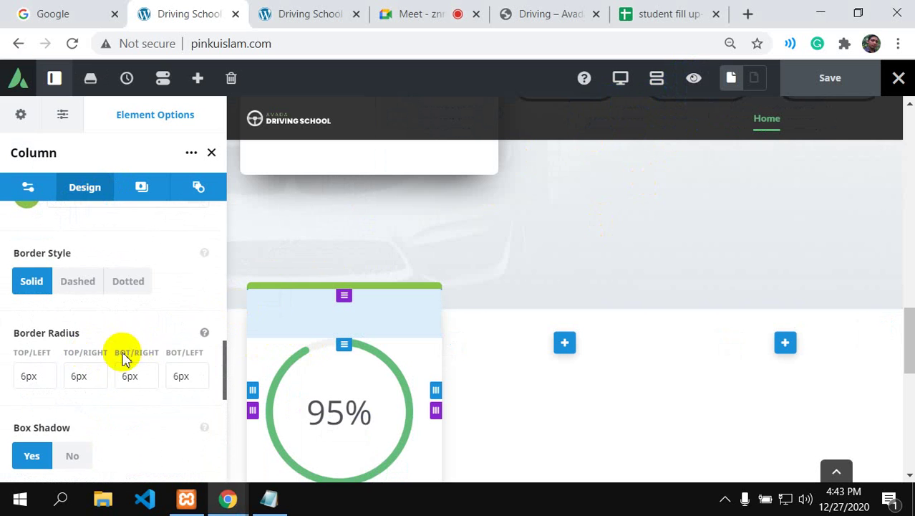
{"action": "left_click", "coordinate": [27, 380]}
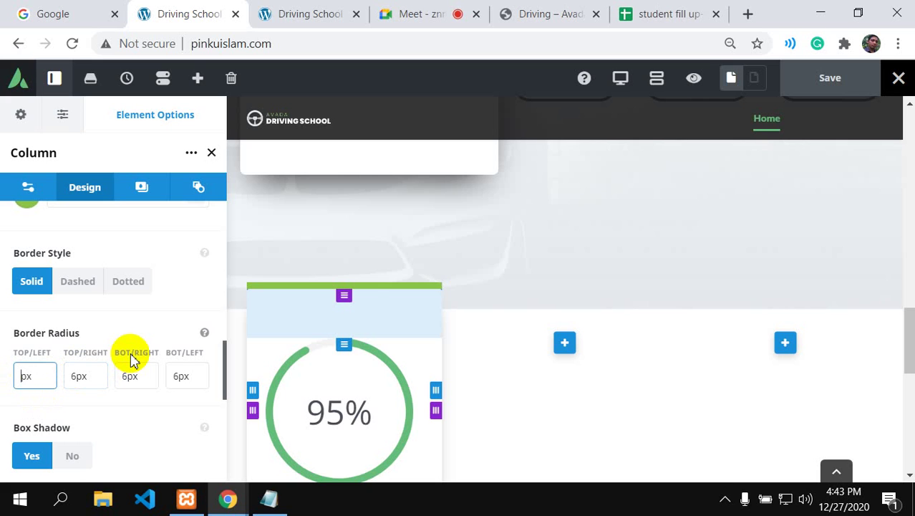
{"action": "type", "text": "8"}
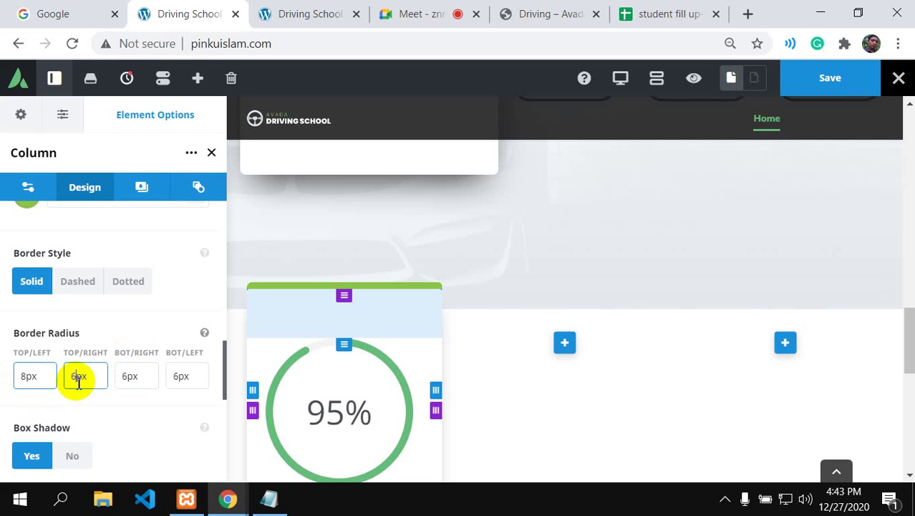
{"action": "left_click_drag", "start_coordinate": [35, 376], "coordinate": [15, 380]}
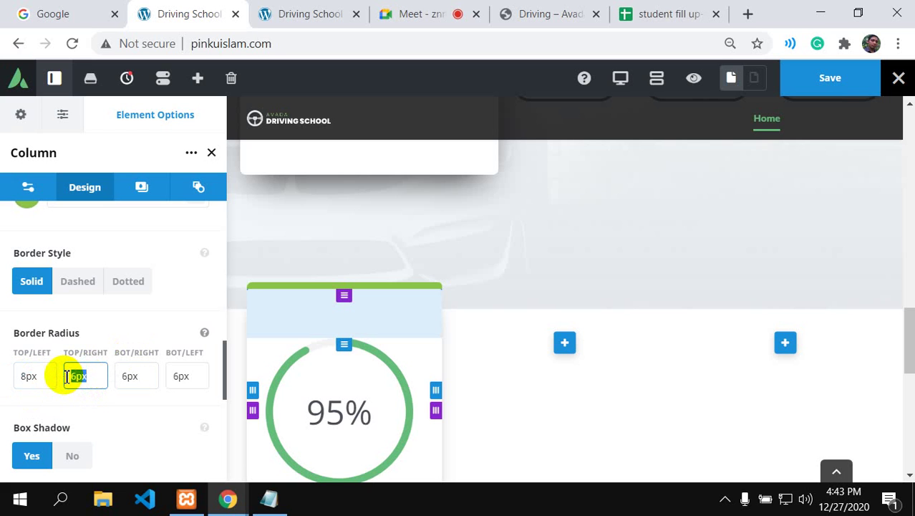
{"action": "left_click_drag", "start_coordinate": [144, 375], "coordinate": [118, 380]}
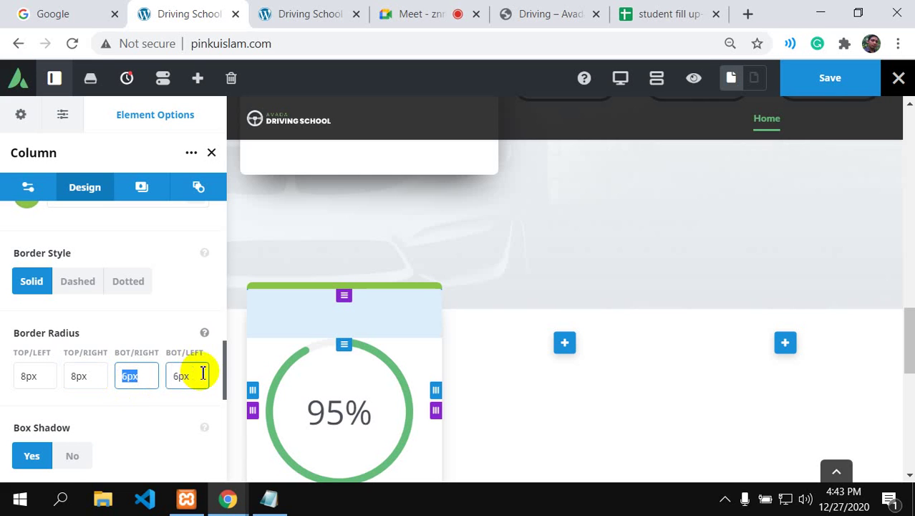
{"action": "left_click_drag", "start_coordinate": [207, 380], "coordinate": [164, 380]}
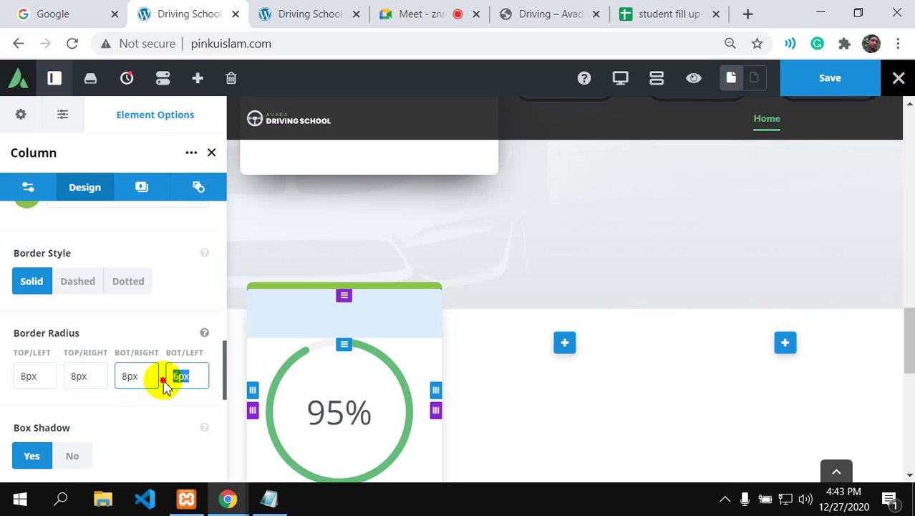
{"action": "type", "text": "8px"}
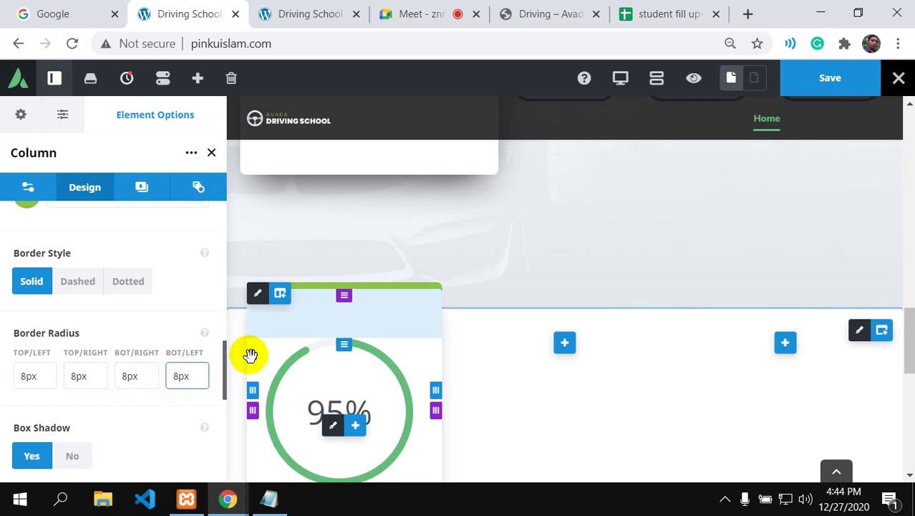
Step: Increase the first column's bottom padding below the 95% circle and compare the card with the demo's PASS RATE card
{"action": "scroll", "coordinate": [354, 333], "scroll_direction": "down", "scroll_amount": 2}
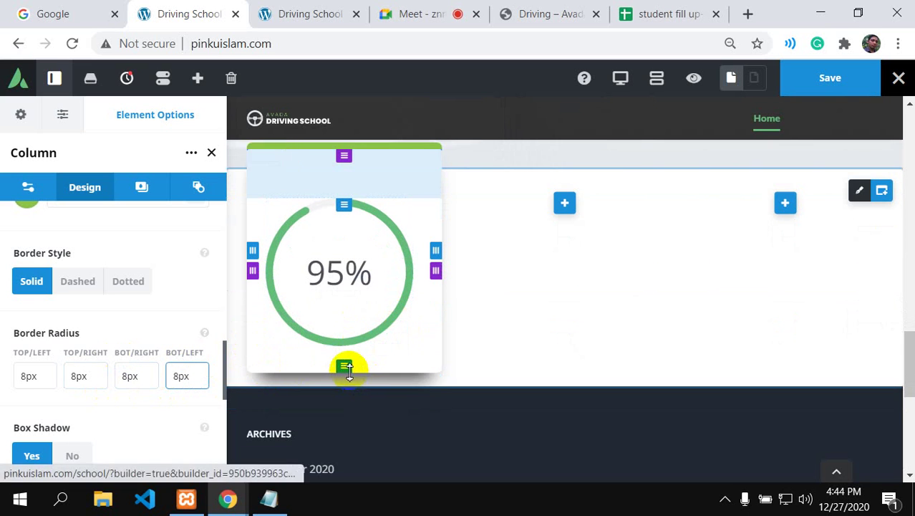
{"action": "left_click_drag", "start_coordinate": [344, 367], "coordinate": [345, 430]}
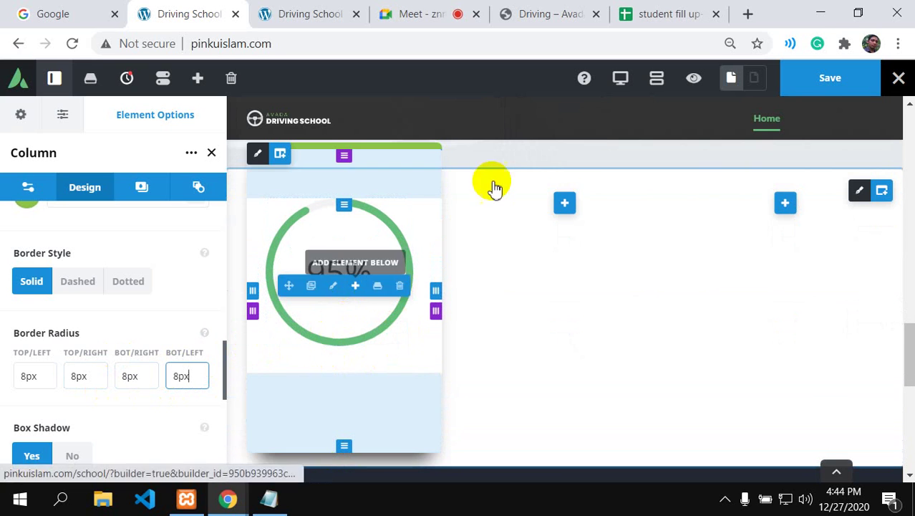
{"action": "left_click", "coordinate": [532, 14]}
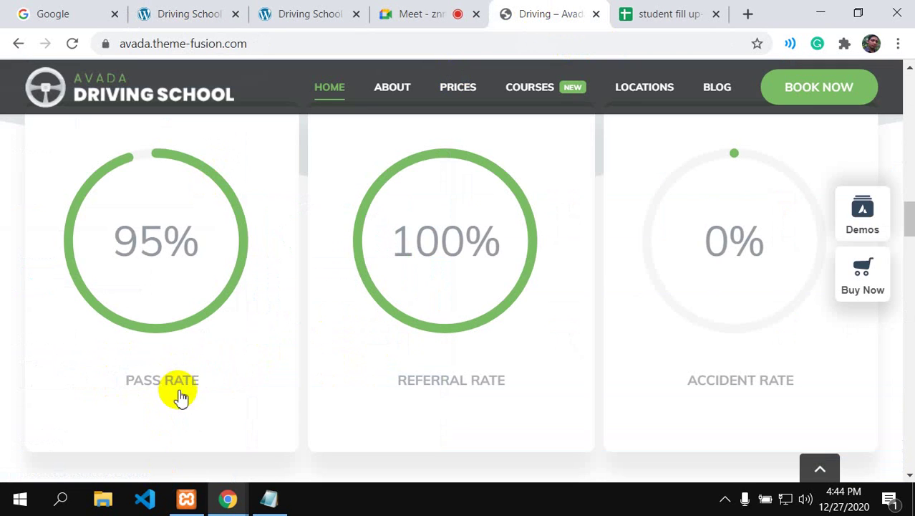
{"action": "left_click", "coordinate": [179, 10]}
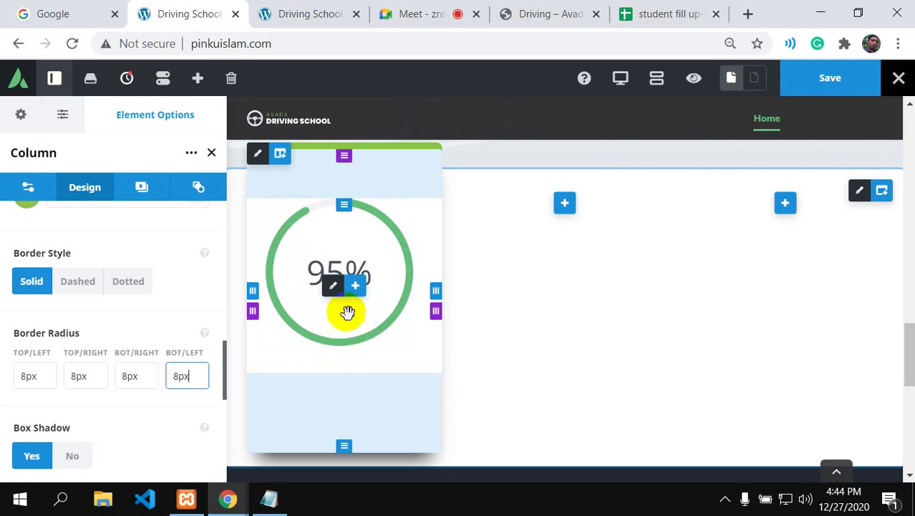
Step: Add a Button element below the 95% counter circle with the text "Pass rate" in uppercase
{"action": "mouse_move", "coordinate": [351, 295]}
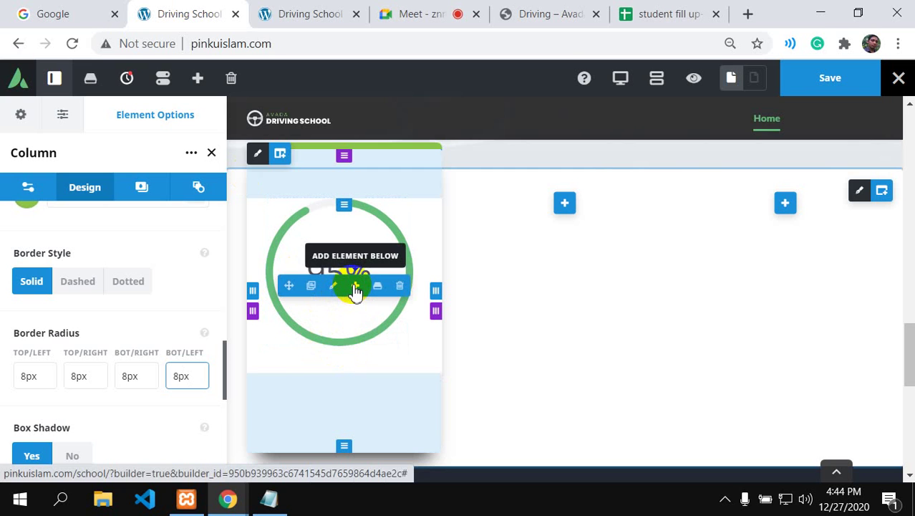
{"action": "left_click", "coordinate": [356, 288]}
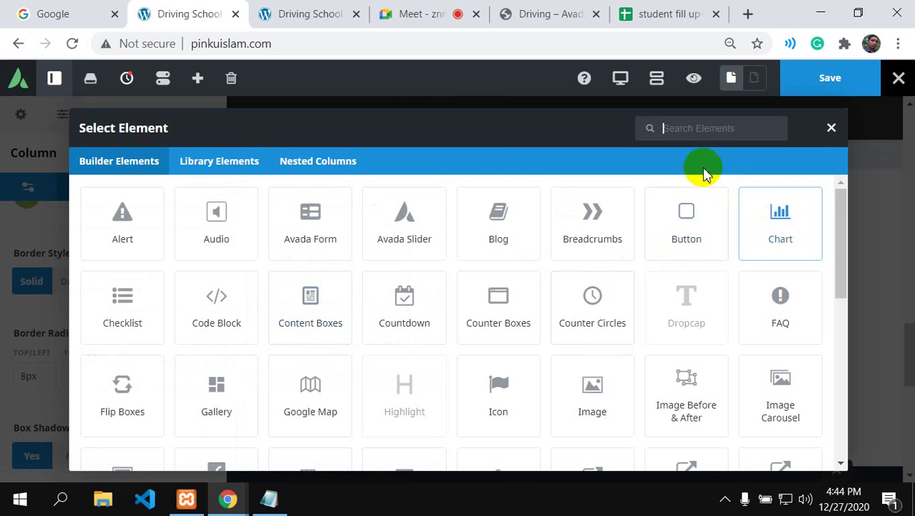
{"action": "left_click", "coordinate": [686, 243]}
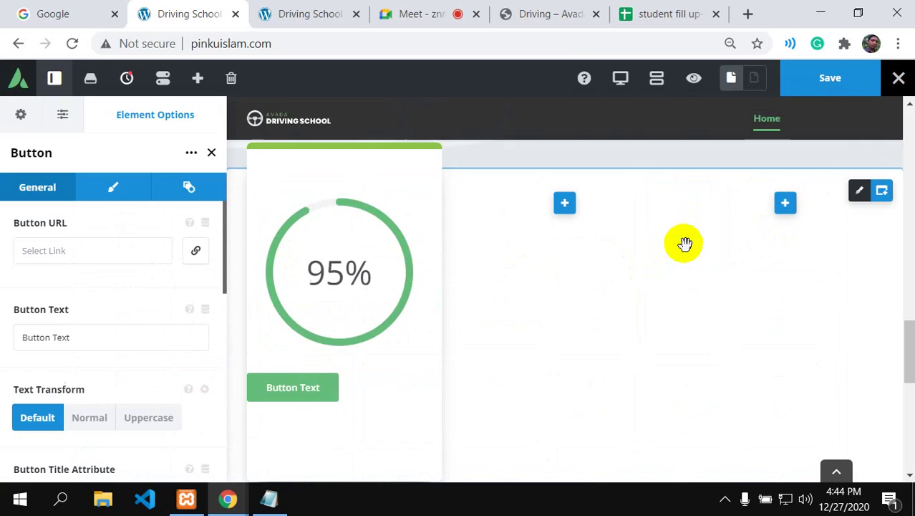
{"action": "left_click", "coordinate": [530, 13]}
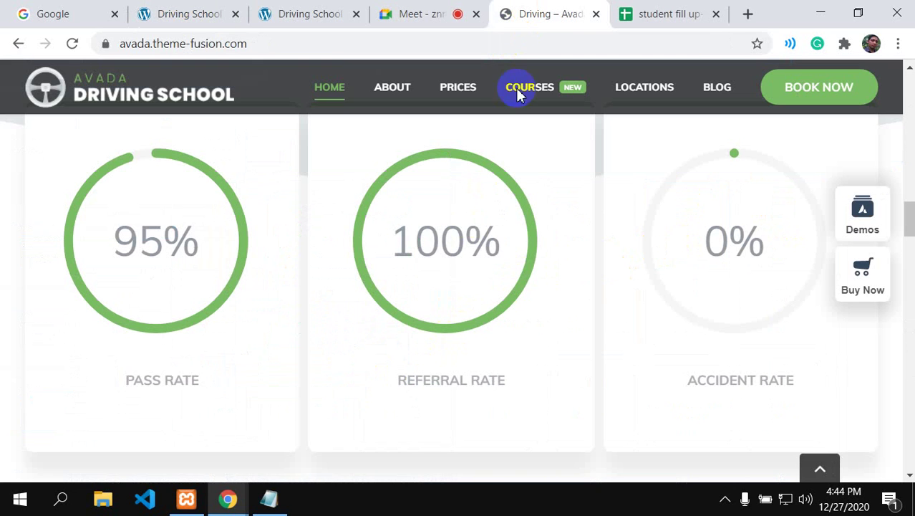
{"action": "left_click", "coordinate": [184, 10]}
{"action": "left_click", "coordinate": [85, 335]}
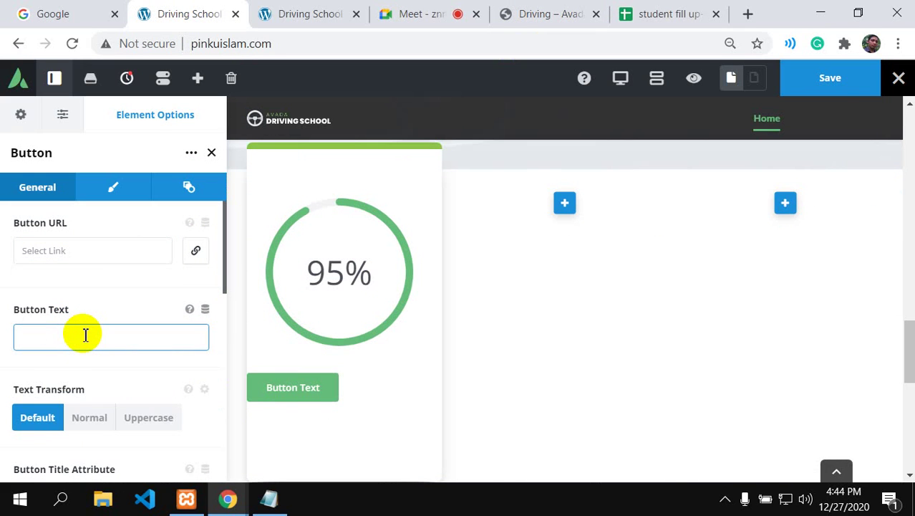
{"action": "type", "text": "Pass rat"}
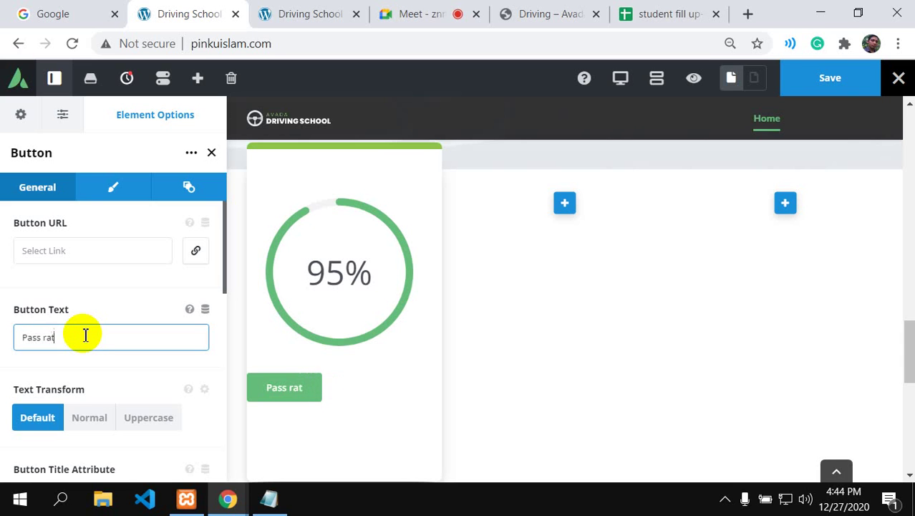
{"action": "left_click", "coordinate": [138, 423]}
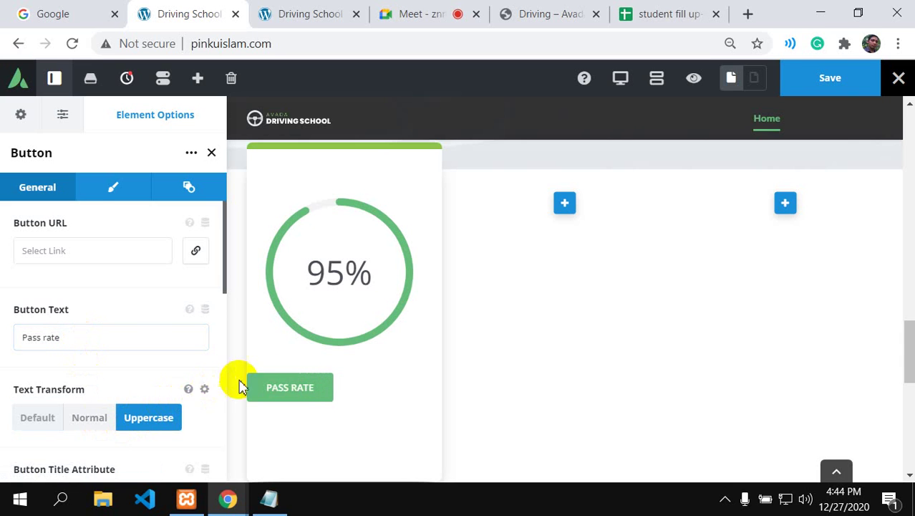
Step: Examine the font properties of the demo's PASS RATE card with the Font Picker extension
{"action": "left_click", "coordinate": [561, 13]}
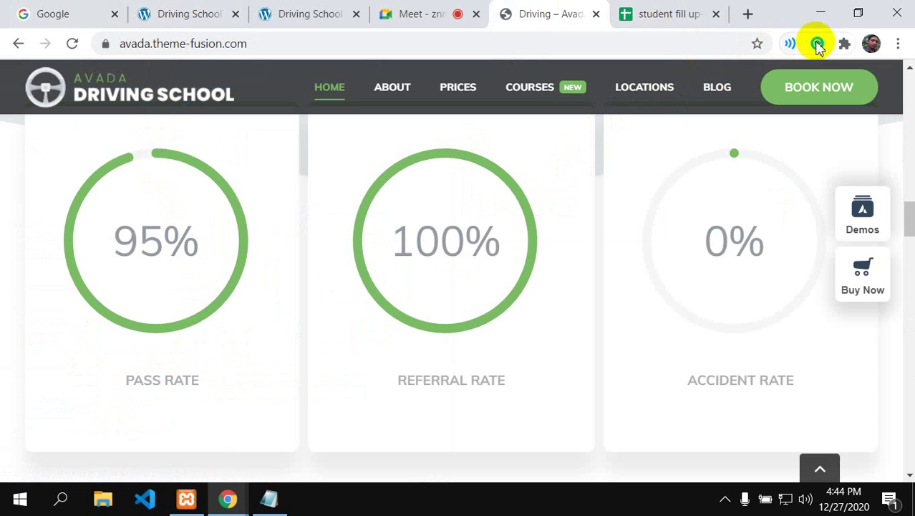
{"action": "left_click", "coordinate": [844, 45]}
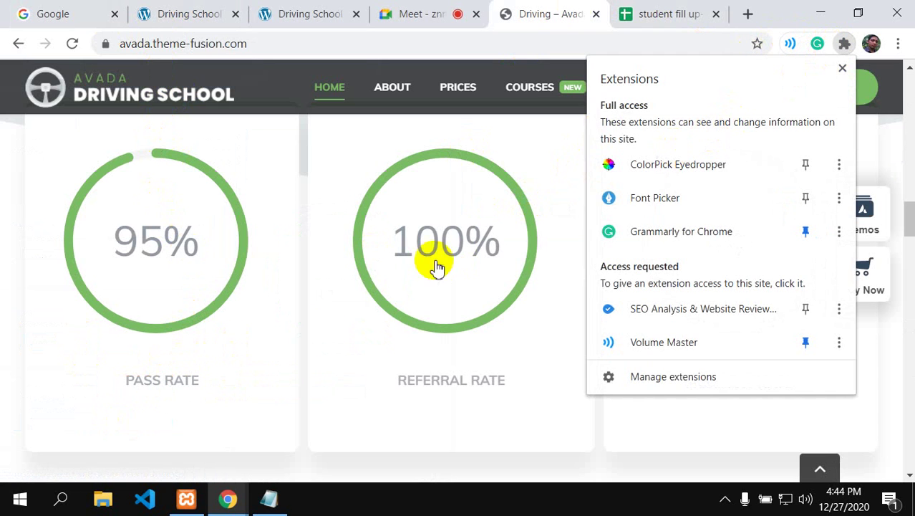
{"action": "right_click", "coordinate": [173, 384]}
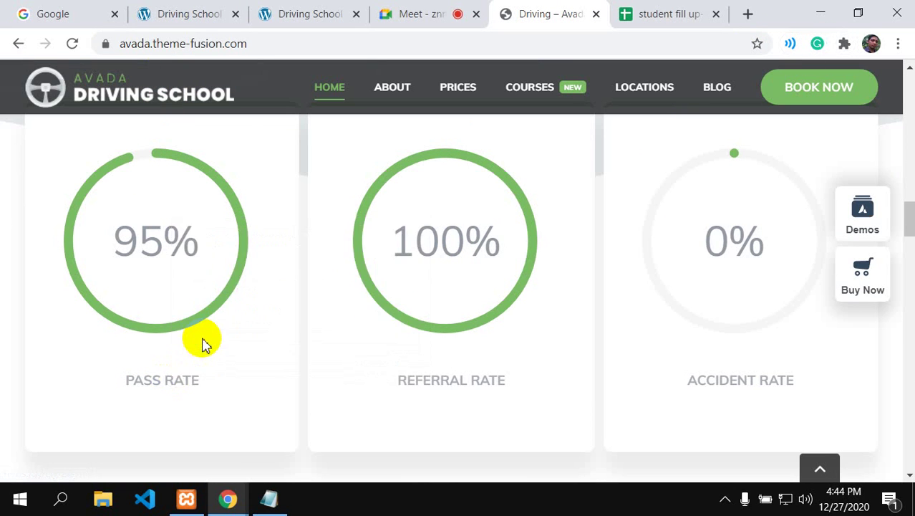
{"action": "left_click", "coordinate": [206, 343]}
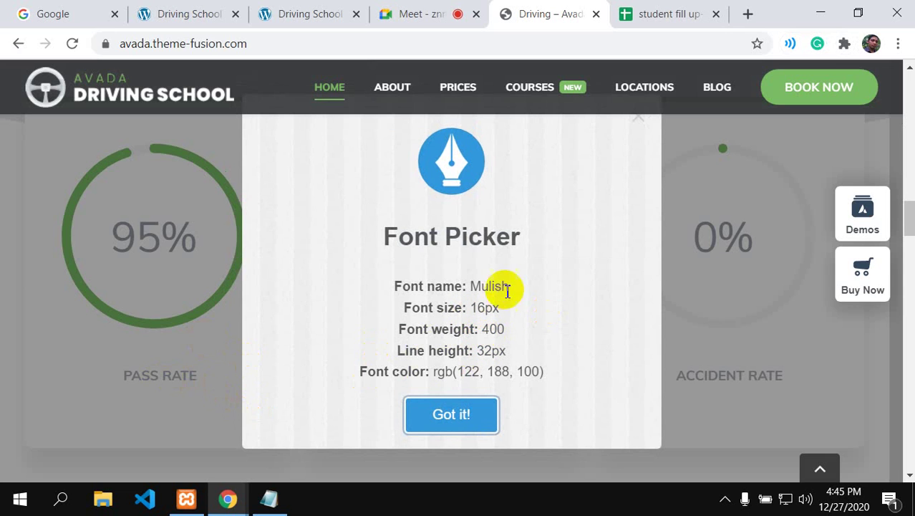
{"action": "left_click", "coordinate": [450, 411]}
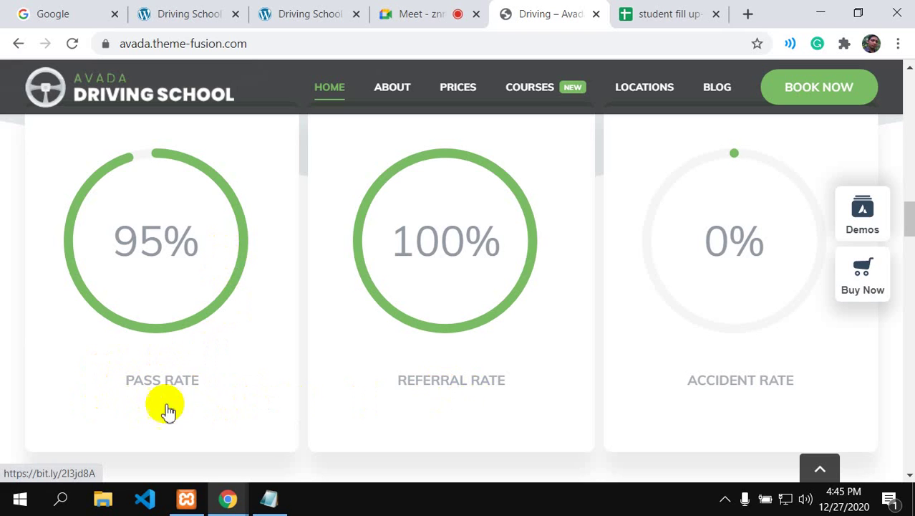
Step: Return to the page editor and delete the PASS RATE button below the 95% circle
{"action": "left_click", "coordinate": [149, 12]}
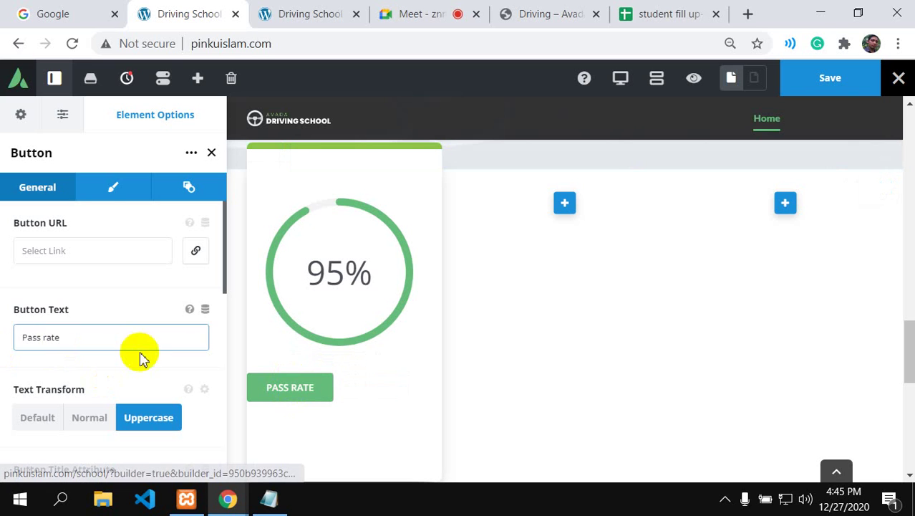
{"action": "mouse_move", "coordinate": [327, 389]}
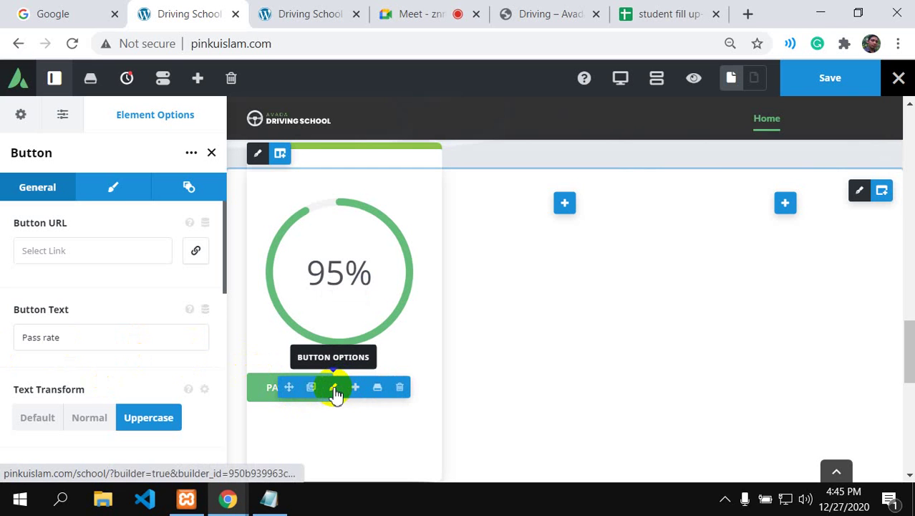
{"action": "left_click", "coordinate": [400, 387]}
Step: Find the Title element and add it below the 95% counter circle in the first column
{"action": "mouse_move", "coordinate": [357, 292]}
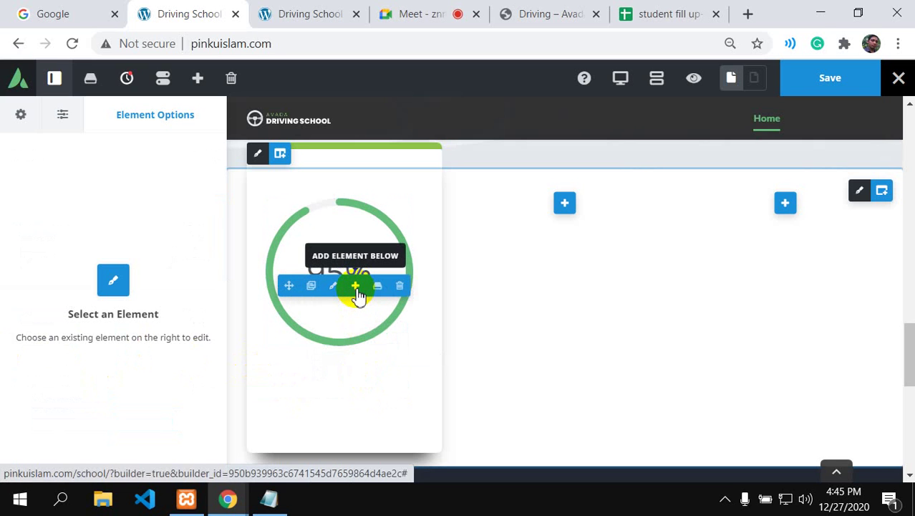
{"action": "left_click", "coordinate": [356, 286]}
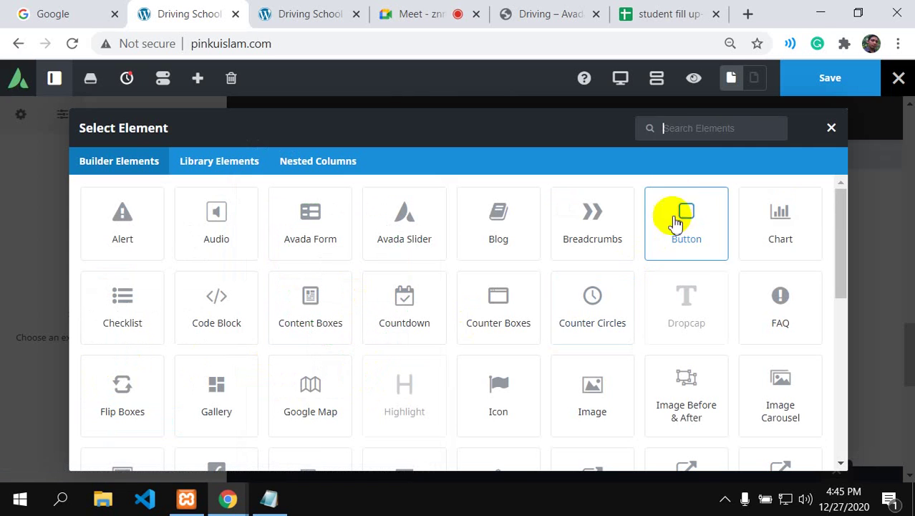
{"action": "left_click", "coordinate": [672, 129]}
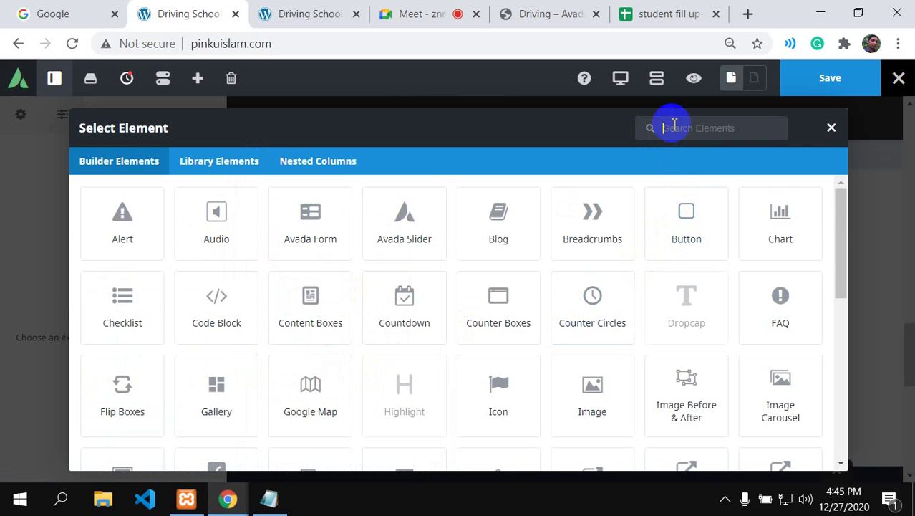
{"action": "type", "text": "T"}
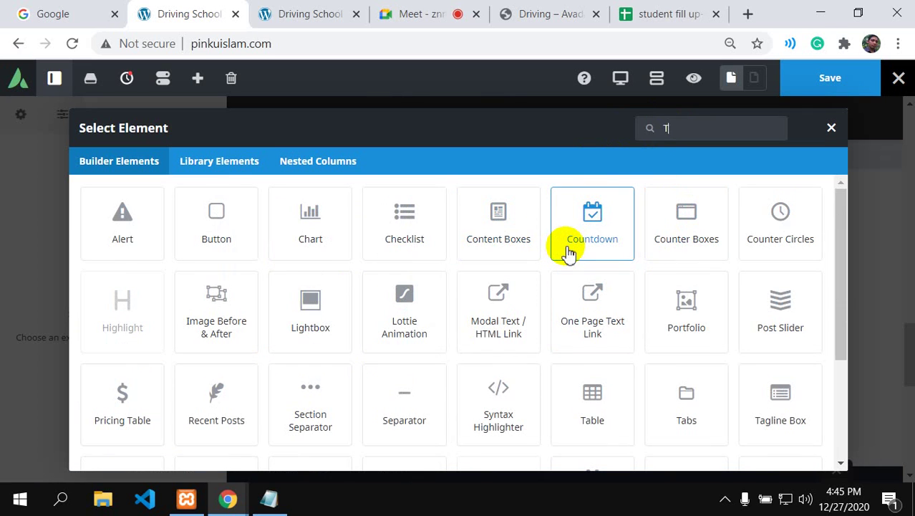
{"action": "type", "text": "i"}
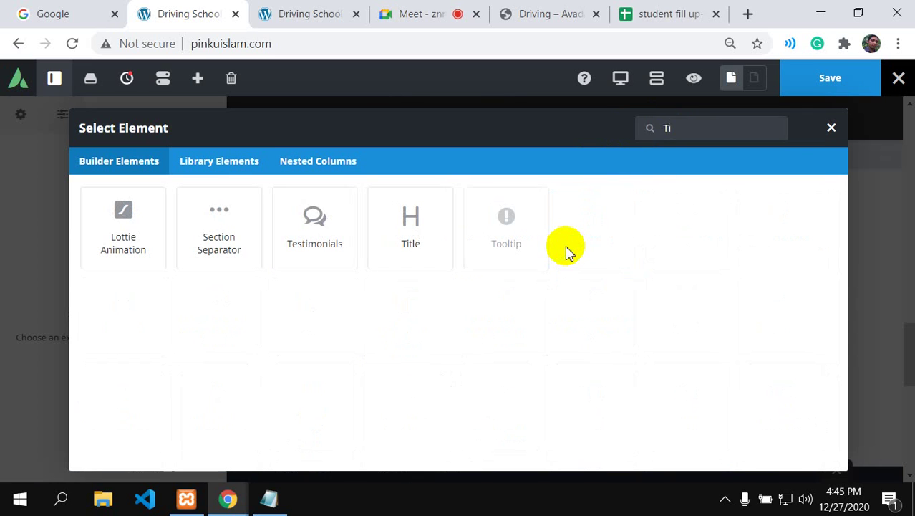
{"action": "left_click", "coordinate": [433, 231]}
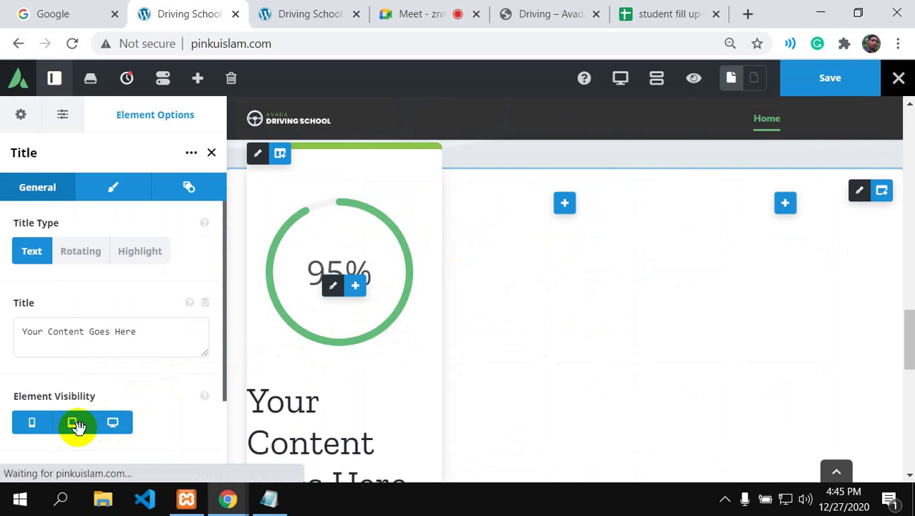
Step: Replace the new title's placeholder text with "PASS RATE", matching the label on the demo card
{"action": "scroll", "coordinate": [74, 411], "scroll_direction": "down", "scroll_amount": 3}
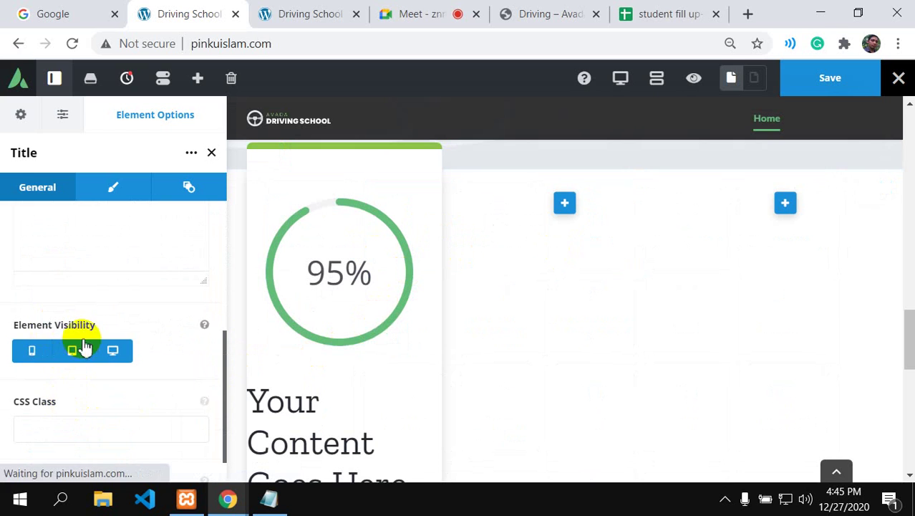
{"action": "scroll", "coordinate": [86, 315], "scroll_direction": "up", "scroll_amount": 3}
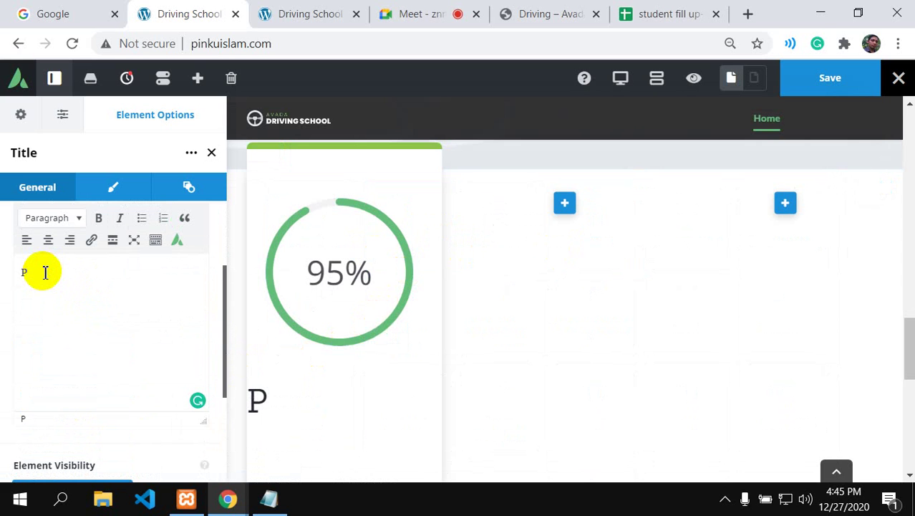
{"action": "left_click", "coordinate": [560, 10]}
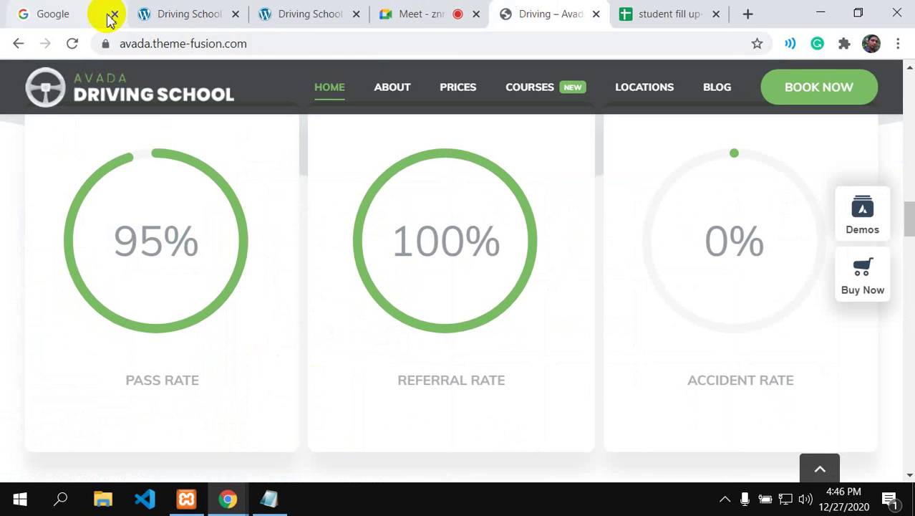
{"action": "left_click", "coordinate": [151, 14]}
{"action": "type", "text": "ASS RATE"}
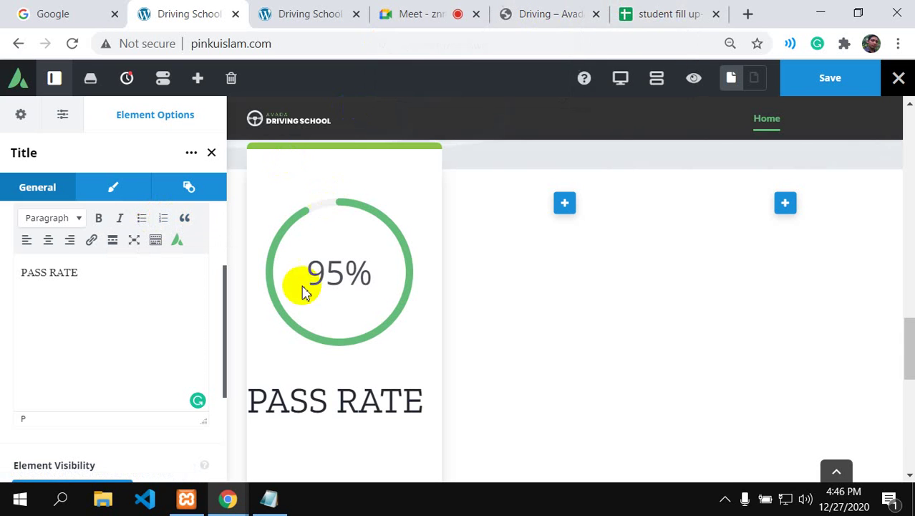
Step: Compare the title with the demo's PASS RATE label and center-align the PASS RATE title below the circle
{"action": "left_click", "coordinate": [526, 16]}
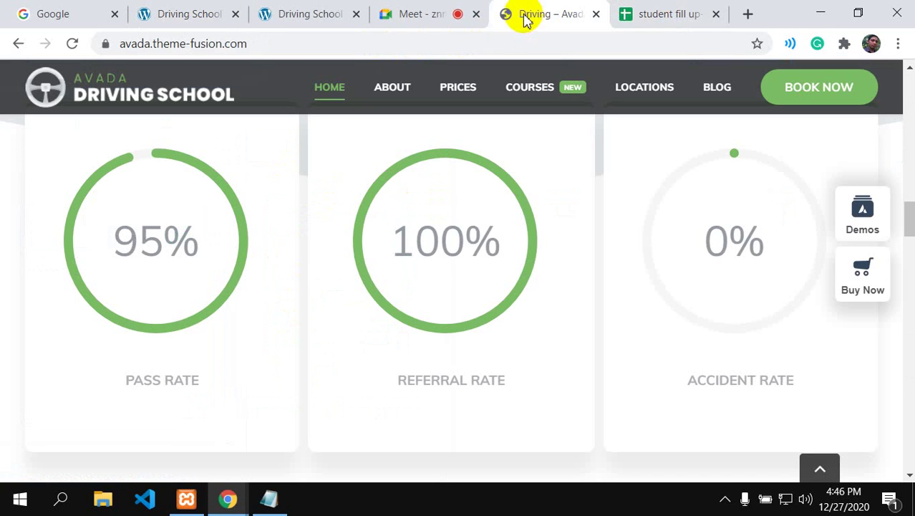
{"action": "left_click", "coordinate": [163, 16]}
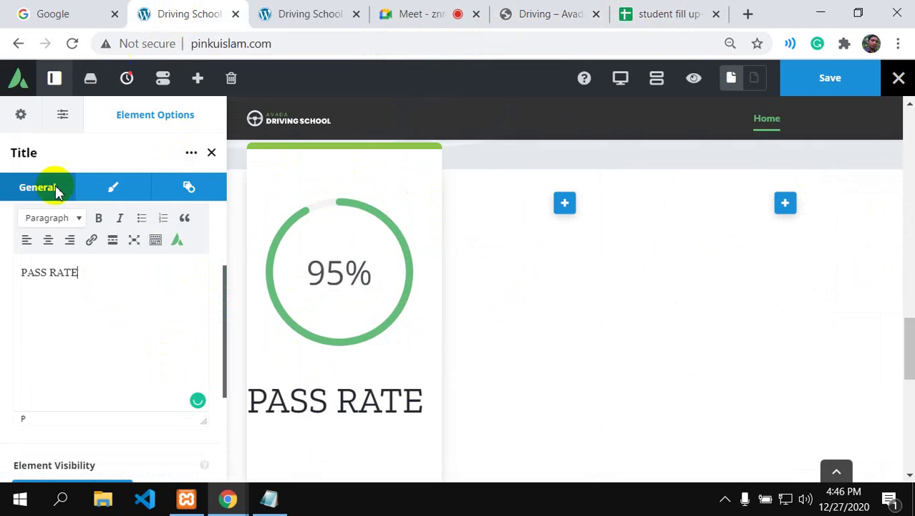
{"action": "scroll", "coordinate": [78, 401], "scroll_direction": "down", "scroll_amount": 3}
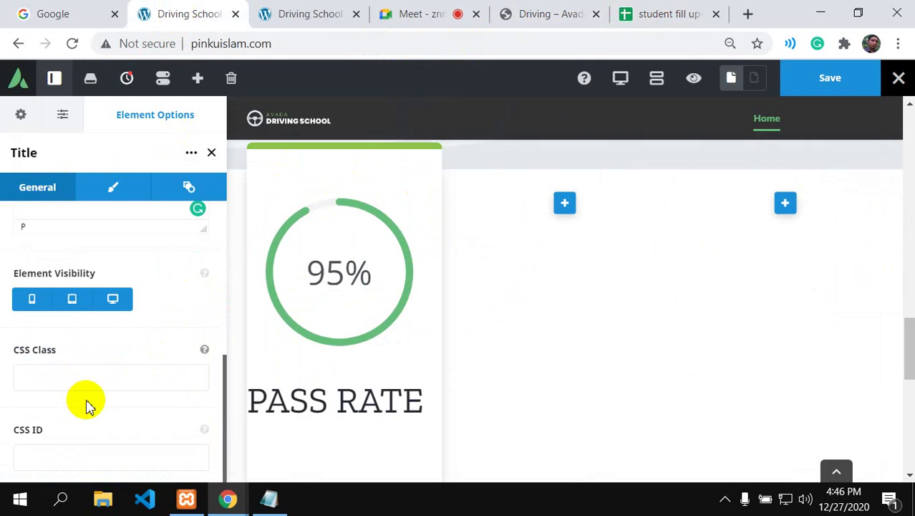
{"action": "scroll", "coordinate": [86, 401], "scroll_direction": "up", "scroll_amount": 10}
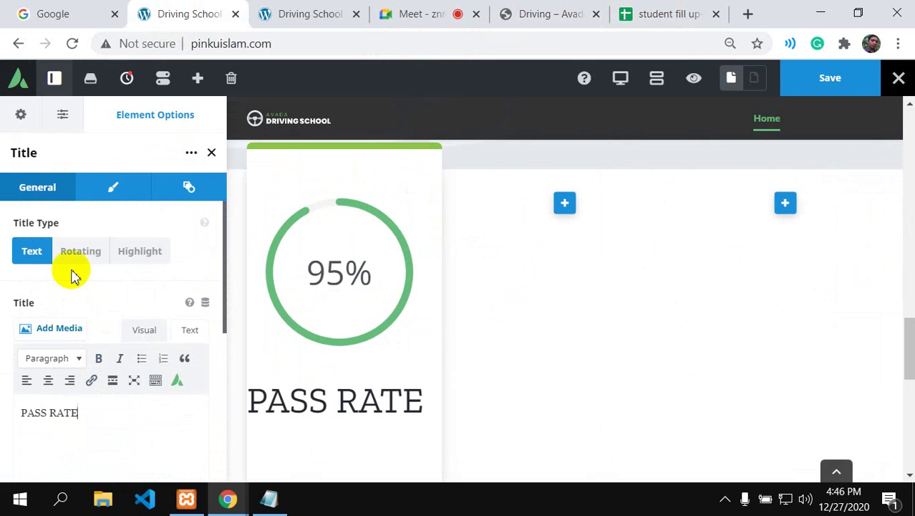
{"action": "left_click", "coordinate": [113, 187]}
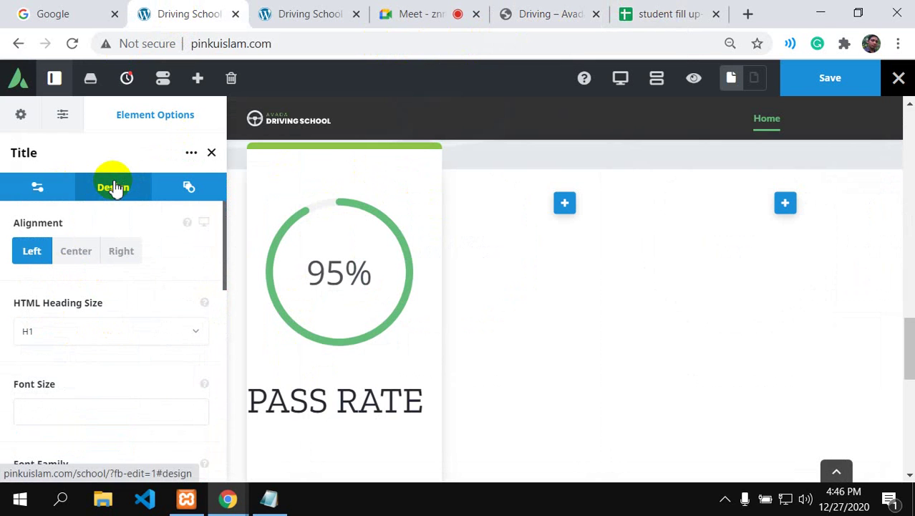
{"action": "left_click", "coordinate": [83, 255]}
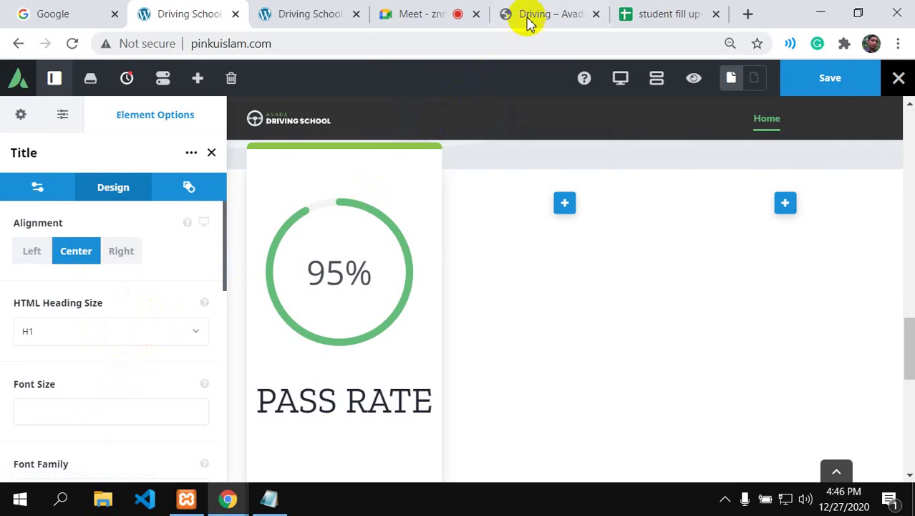
Step: Check the demo PASS RATE label's font details with Font Picker and set the title's font size to 16PX
{"action": "left_click", "coordinate": [540, 14]}
{"action": "right_click", "coordinate": [176, 384]}
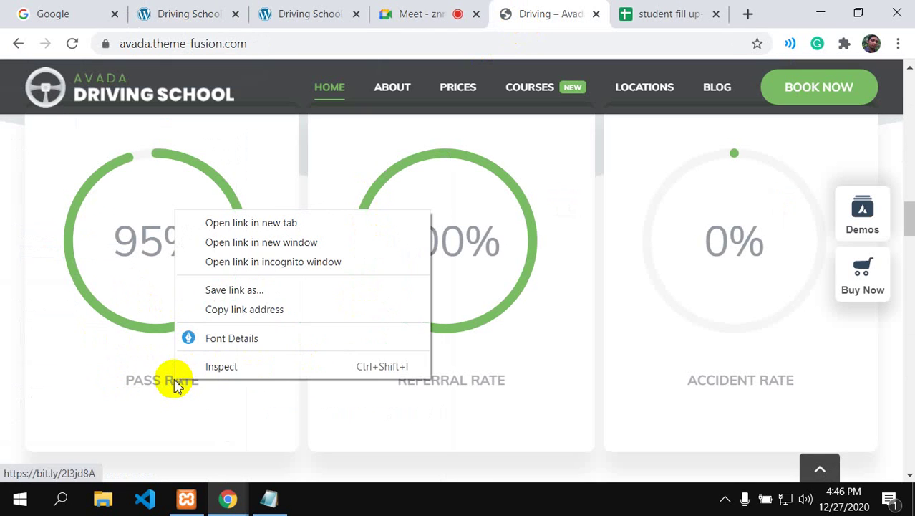
{"action": "left_click", "coordinate": [225, 340]}
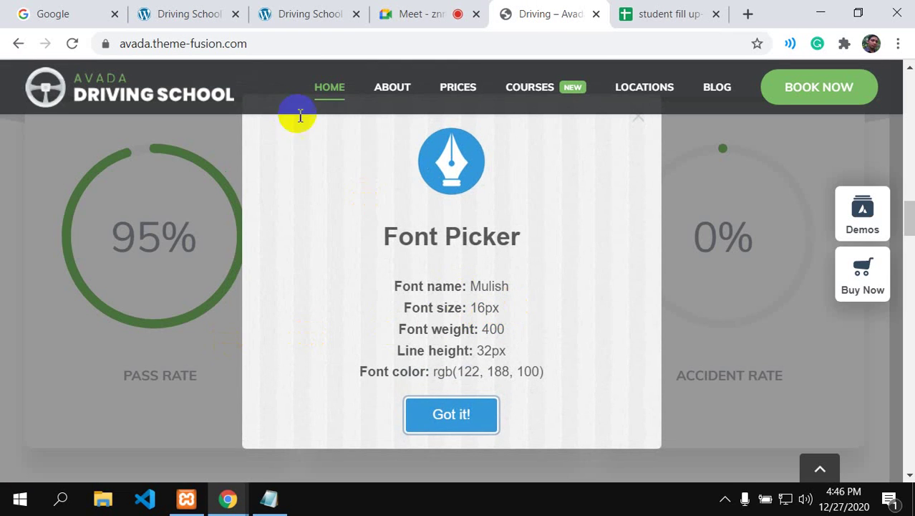
{"action": "left_click", "coordinate": [201, 18]}
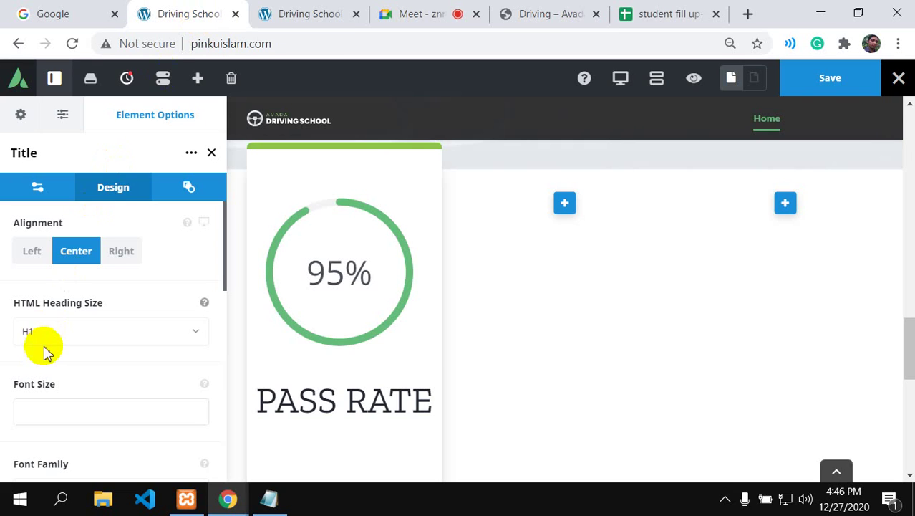
{"action": "left_click", "coordinate": [63, 403]}
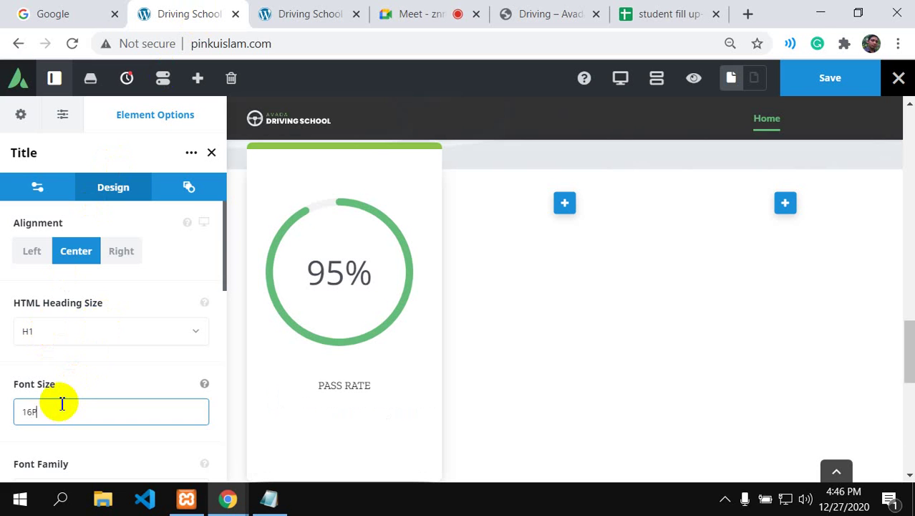
Step: Set the PASS RATE title's font family to Mulish, matching the font name in the demo's font details
{"action": "scroll", "coordinate": [62, 402], "scroll_direction": "down", "scroll_amount": 2}
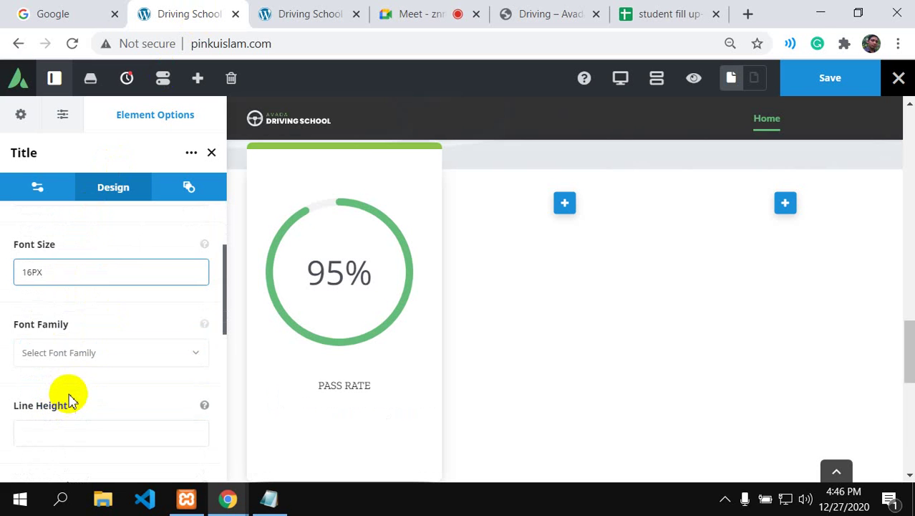
{"action": "scroll", "coordinate": [85, 374], "scroll_direction": "up", "scroll_amount": 2}
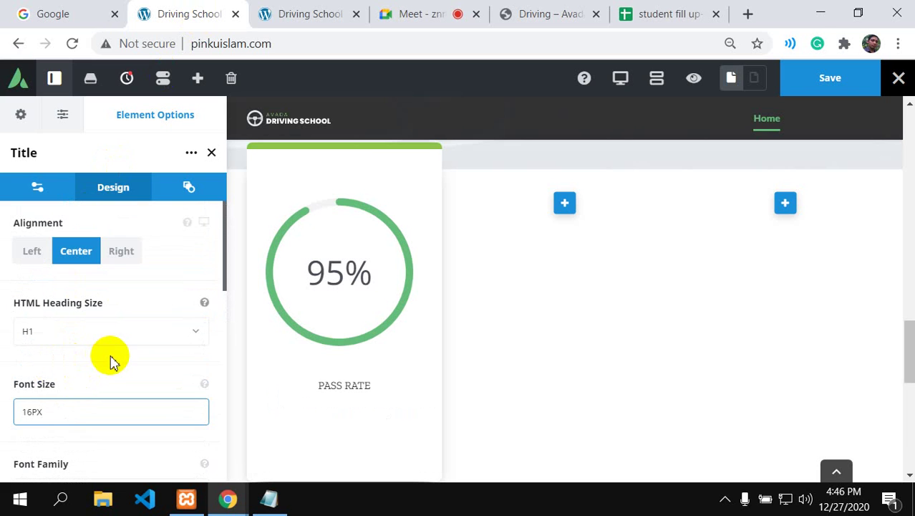
{"action": "scroll", "coordinate": [109, 360], "scroll_direction": "down", "scroll_amount": 2}
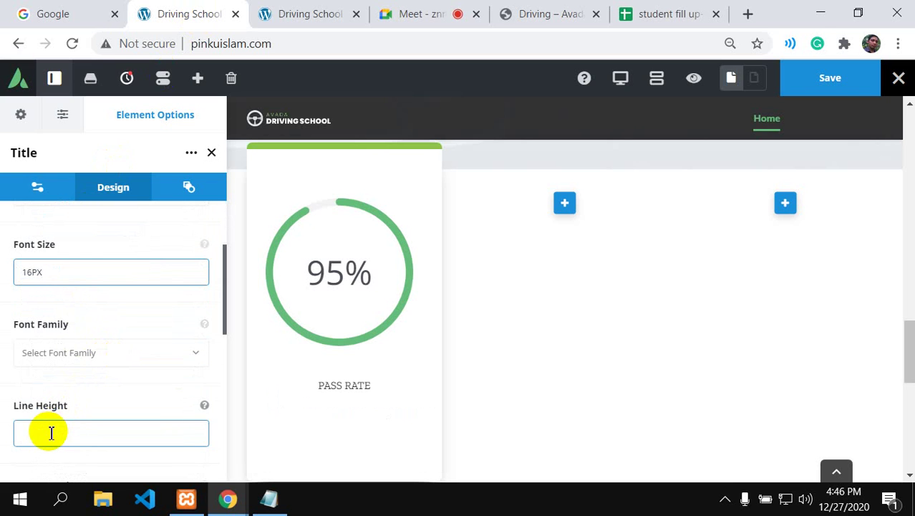
{"action": "scroll", "coordinate": [59, 404], "scroll_direction": "down", "scroll_amount": 2}
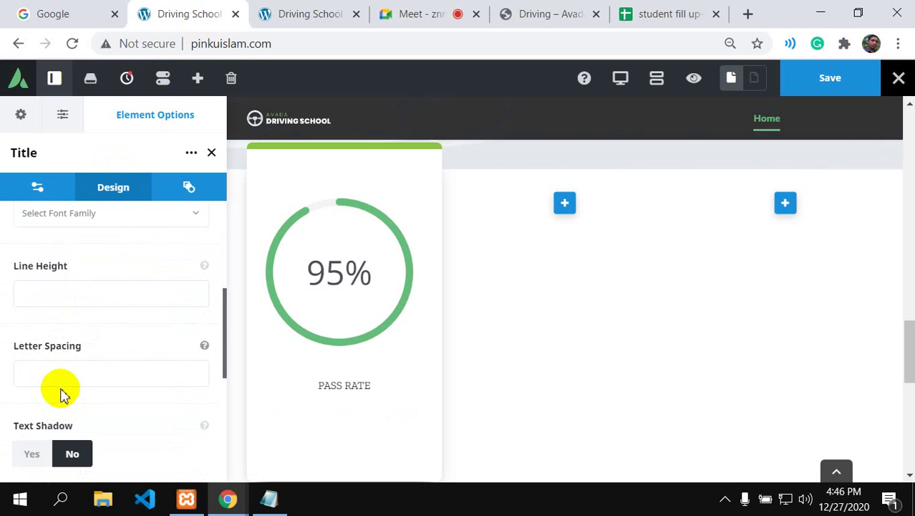
{"action": "scroll", "coordinate": [60, 393], "scroll_direction": "up", "scroll_amount": 2}
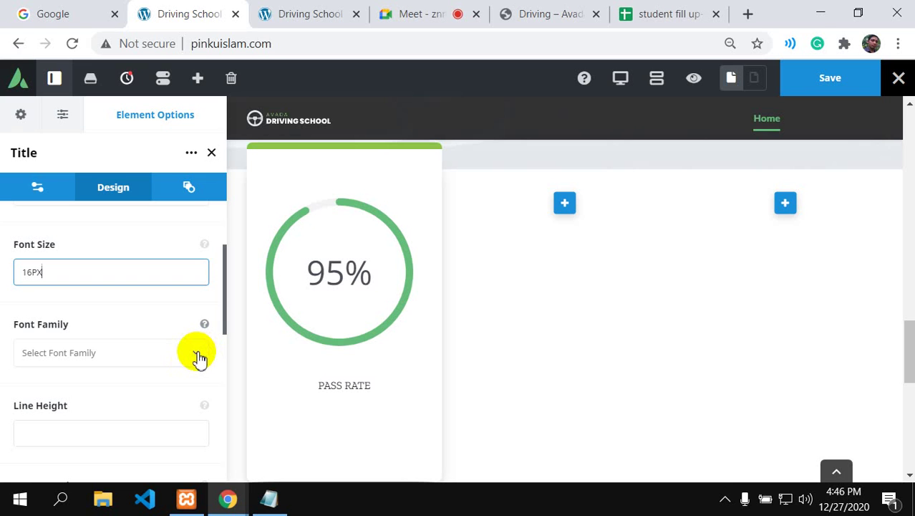
{"action": "left_click", "coordinate": [542, 14]}
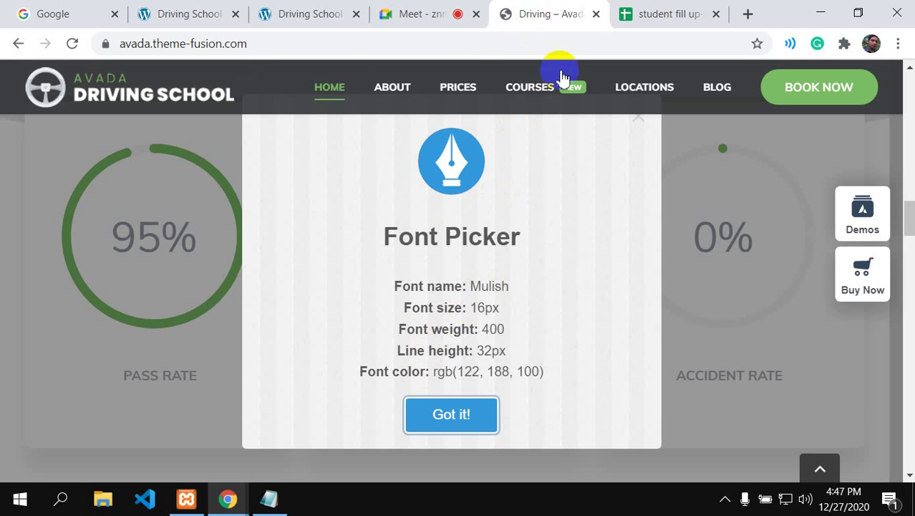
{"action": "left_click", "coordinate": [178, 16]}
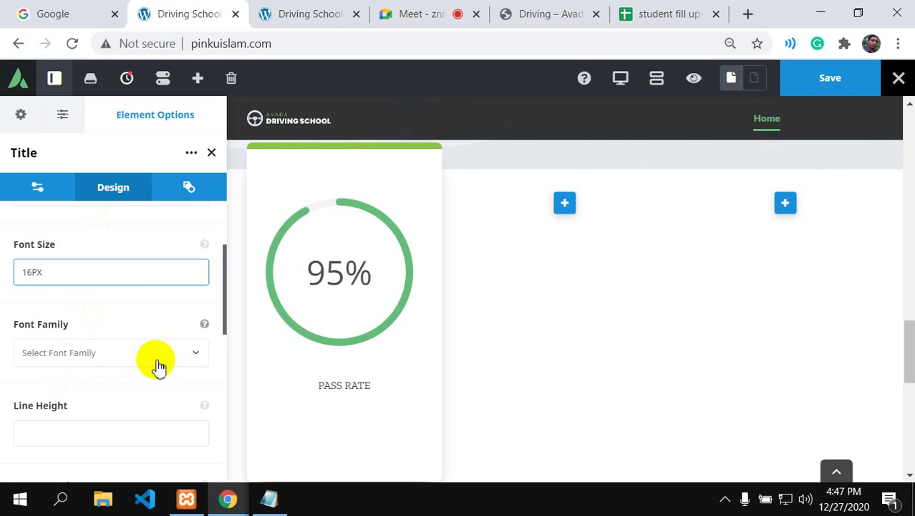
{"action": "left_click", "coordinate": [195, 357]}
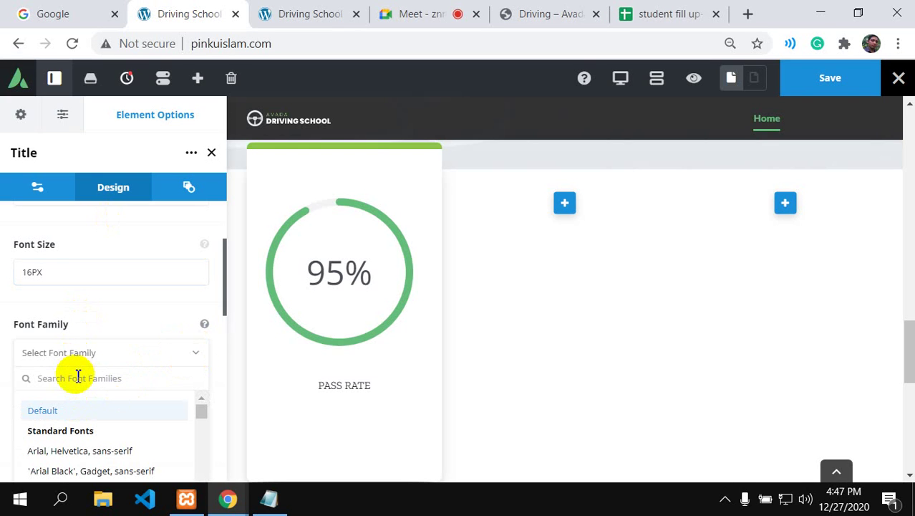
{"action": "type", "text": "MULIS"}
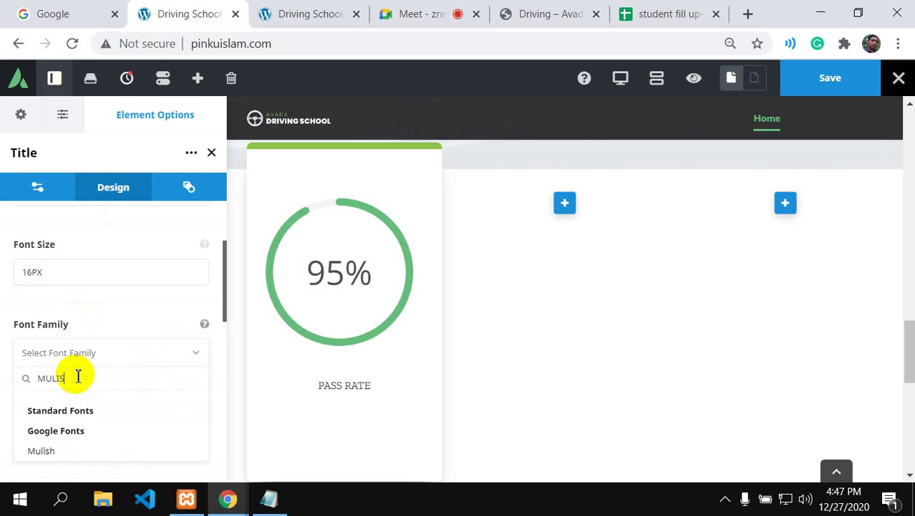
{"action": "left_click", "coordinate": [43, 453]}
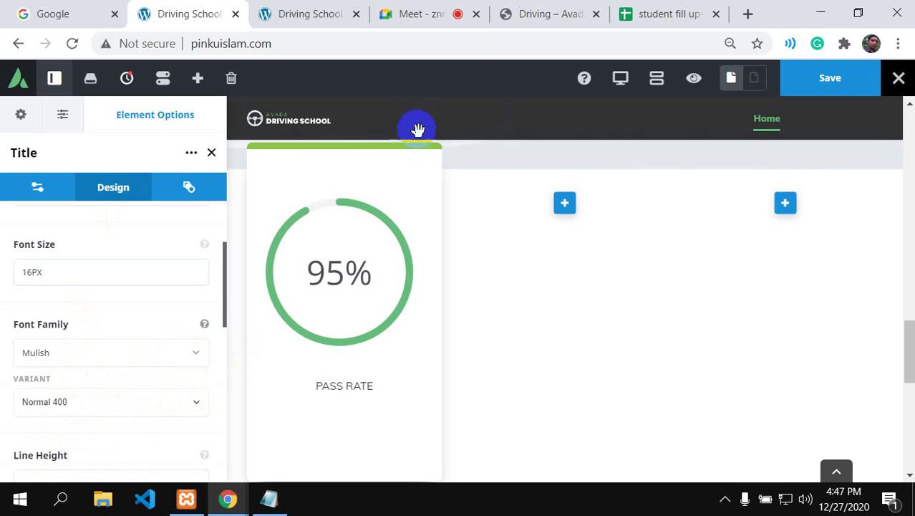
Step: Copy the font color rgb(122, 188, 100) from the demo's Font Picker details and apply it to the PASS RATE title
{"action": "left_click", "coordinate": [538, 16]}
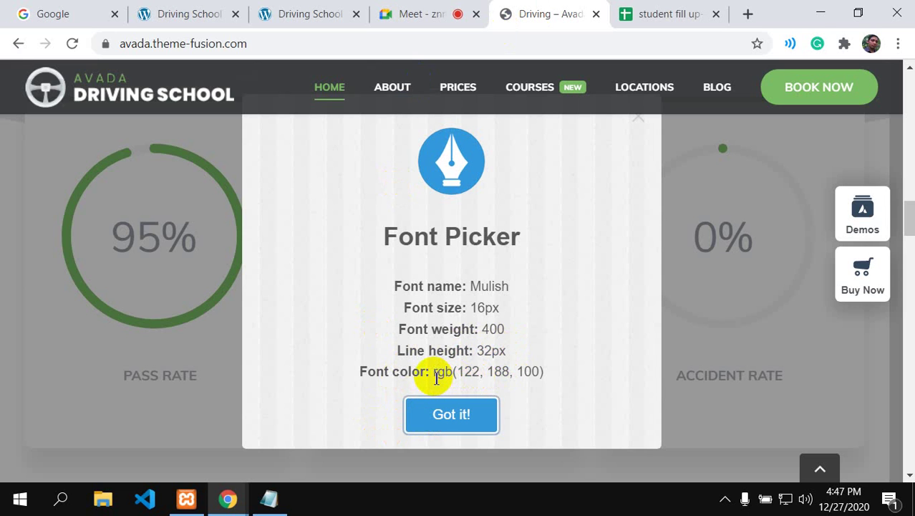
{"action": "left_click_drag", "start_coordinate": [433, 374], "coordinate": [531, 374]}
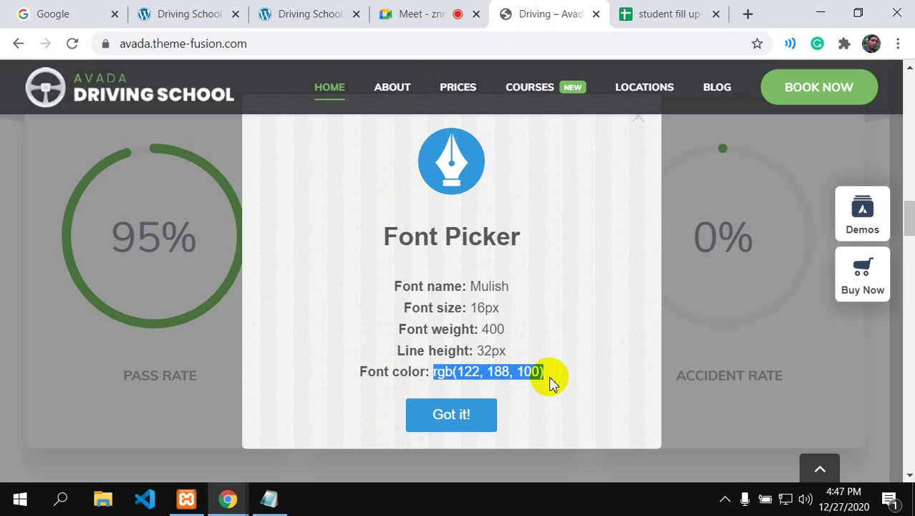
{"action": "left_click", "coordinate": [188, 14]}
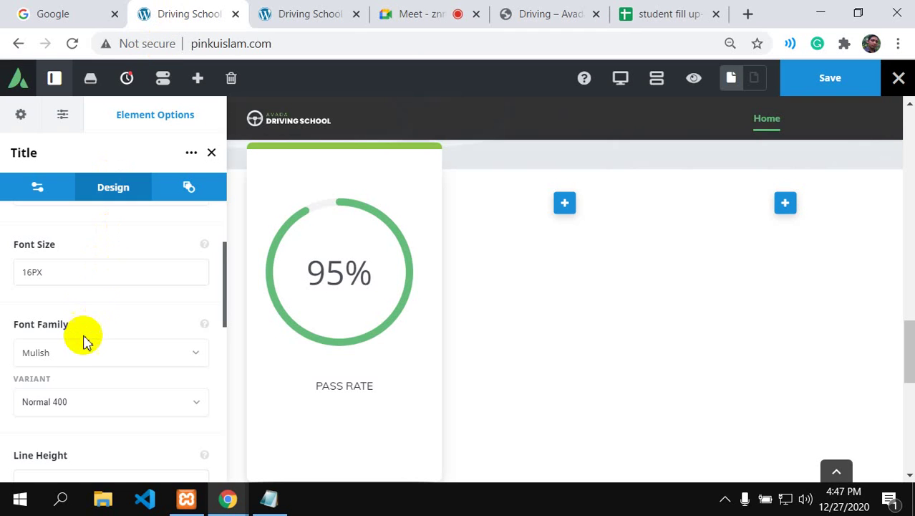
{"action": "scroll", "coordinate": [82, 329], "scroll_direction": "up", "scroll_amount": 2}
{"action": "scroll", "coordinate": [83, 335], "scroll_direction": "down", "scroll_amount": 4}
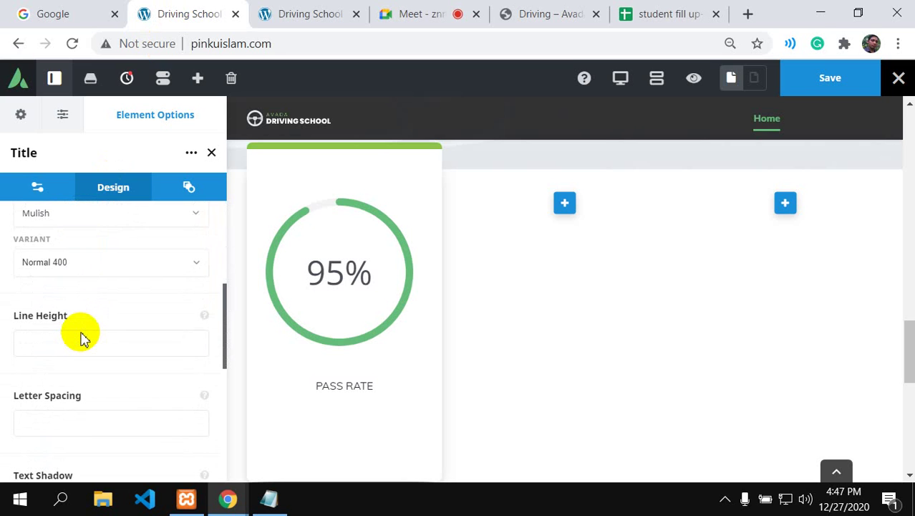
{"action": "scroll", "coordinate": [83, 334], "scroll_direction": "down", "scroll_amount": 2}
{"action": "scroll", "coordinate": [82, 338], "scroll_direction": "down", "scroll_amount": 2}
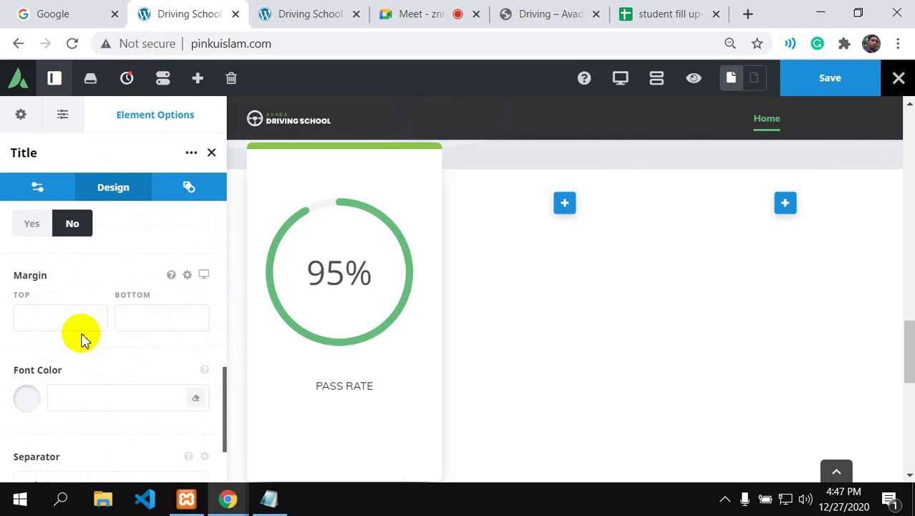
{"action": "left_click", "coordinate": [80, 396]}
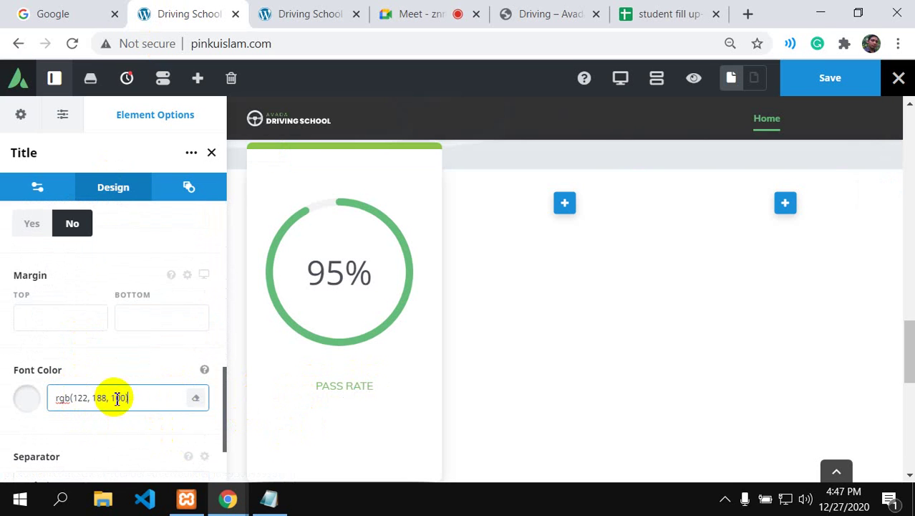
Step: Close the demo's font details, sample the PASS RATE label's gray with ColorPick Eyedropper, and copy its hex code
{"action": "left_click", "coordinate": [535, 15]}
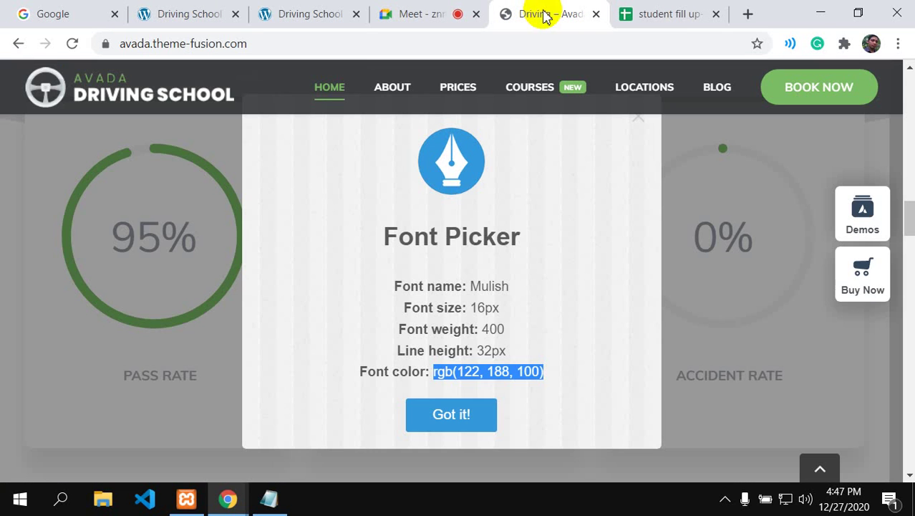
{"action": "left_click", "coordinate": [637, 121]}
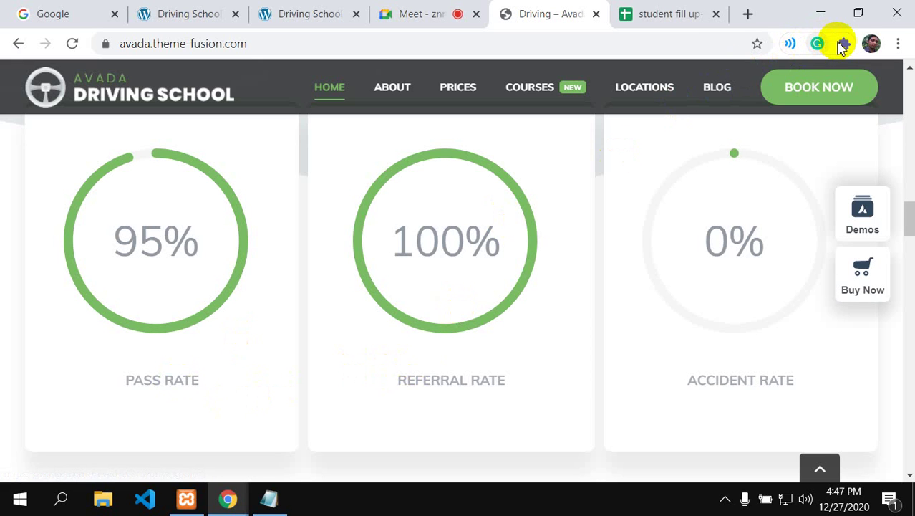
{"action": "left_click", "coordinate": [843, 45]}
{"action": "left_click", "coordinate": [680, 163]}
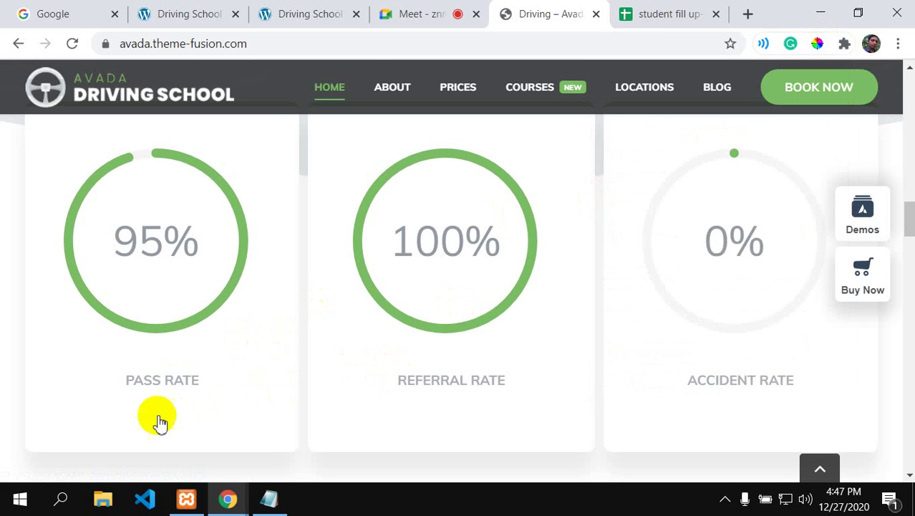
{"action": "left_click", "coordinate": [152, 380]}
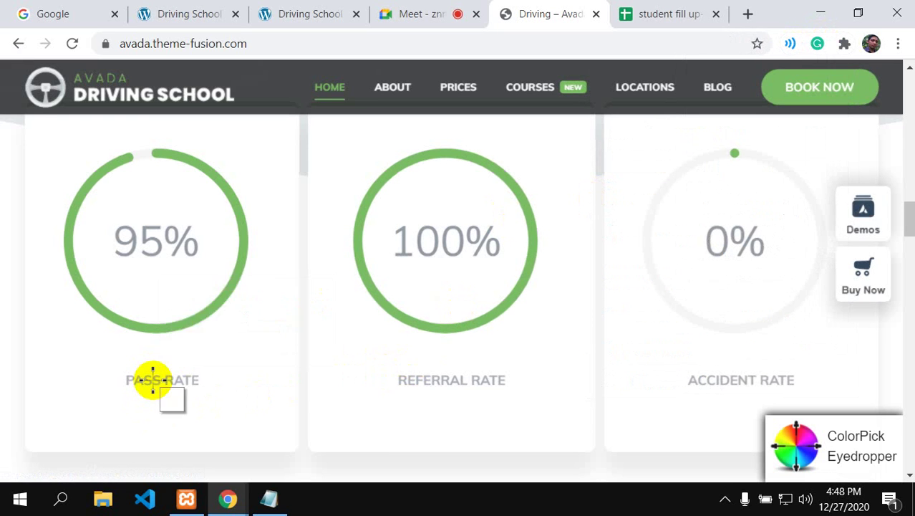
{"action": "left_click", "coordinate": [153, 380]}
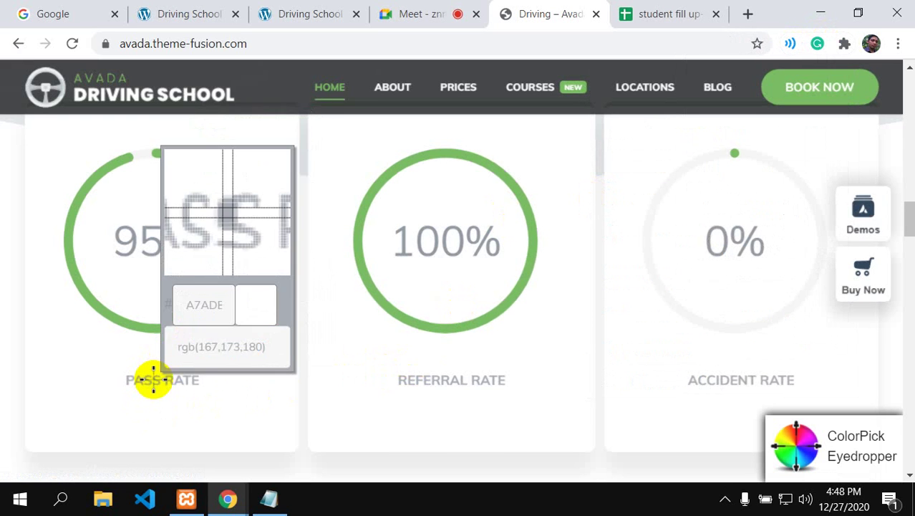
{"action": "left_click", "coordinate": [152, 380]}
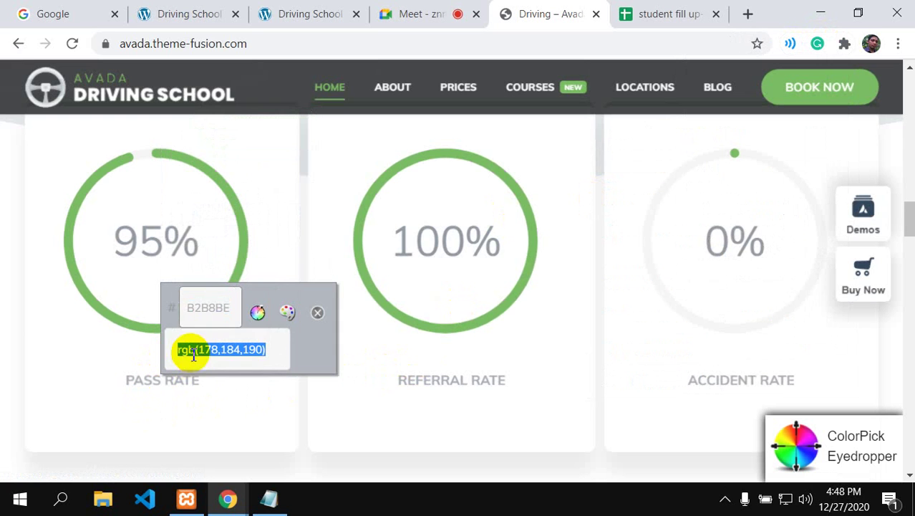
{"action": "right_click", "coordinate": [204, 307]}
{"action": "left_click", "coordinate": [225, 316]}
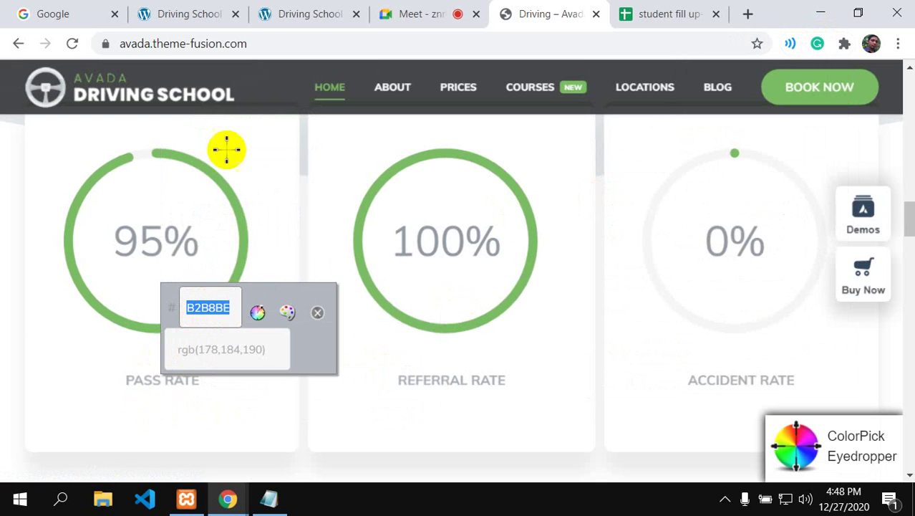
Step: Return to the page editor and set the PASS RATE title's font color to #B2B8BE
{"action": "left_click", "coordinate": [167, 15]}
{"action": "left_click", "coordinate": [106, 393]}
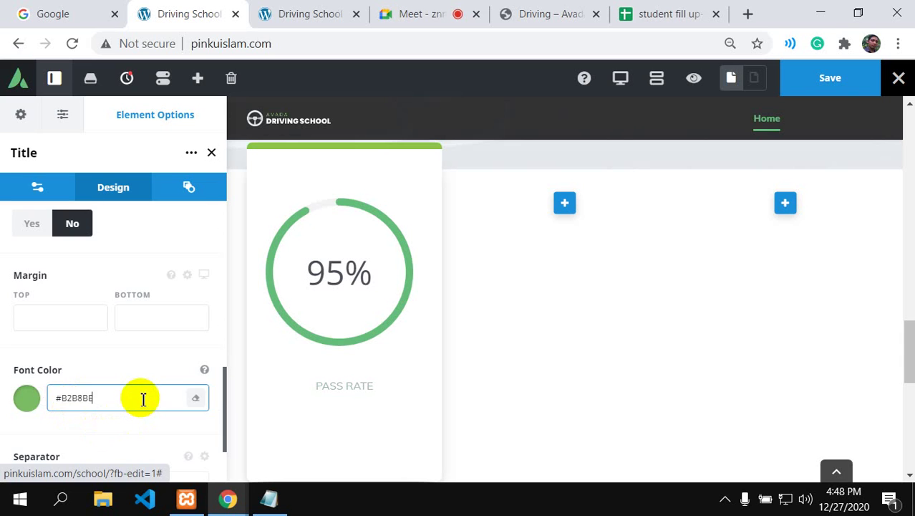
{"action": "scroll", "coordinate": [143, 399], "scroll_direction": "down", "scroll_amount": 2}
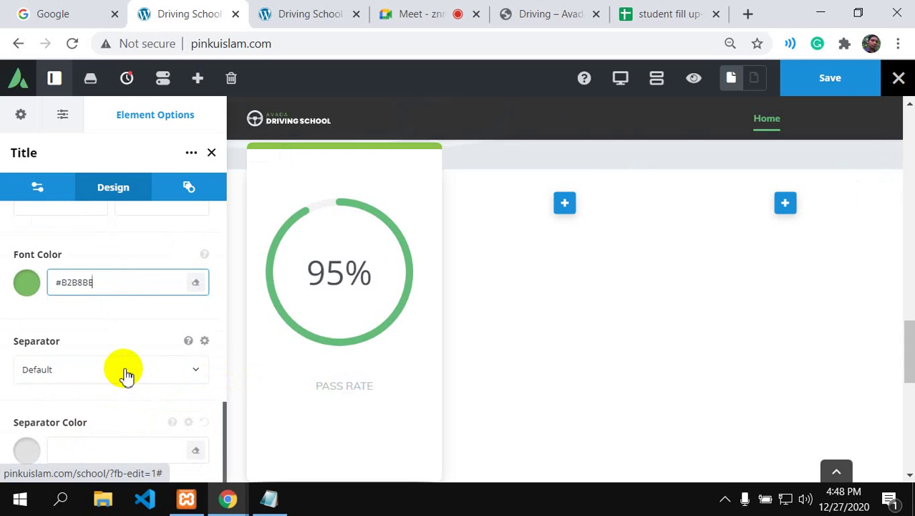
Step: Set the PASS RATE title's separator to None
{"action": "left_click", "coordinate": [199, 370]}
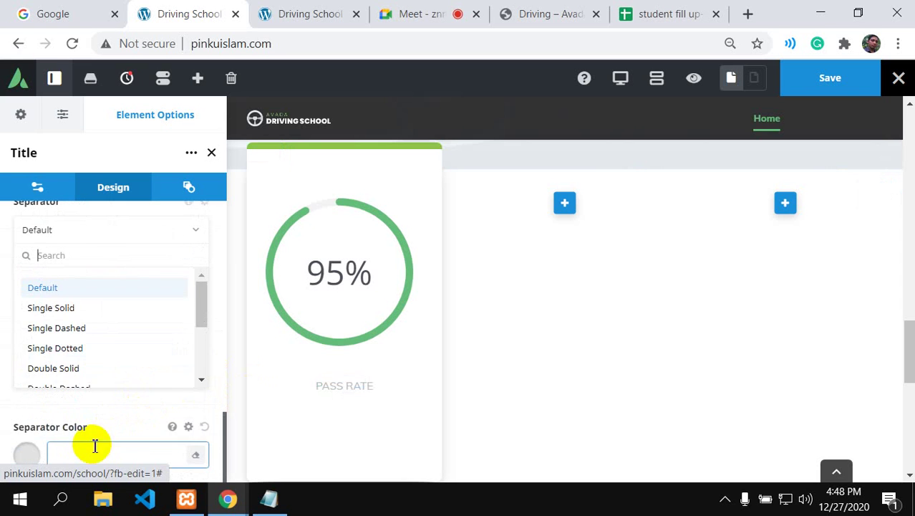
{"action": "scroll", "coordinate": [106, 367], "scroll_direction": "down", "scroll_amount": 3}
{"action": "left_click", "coordinate": [63, 373]}
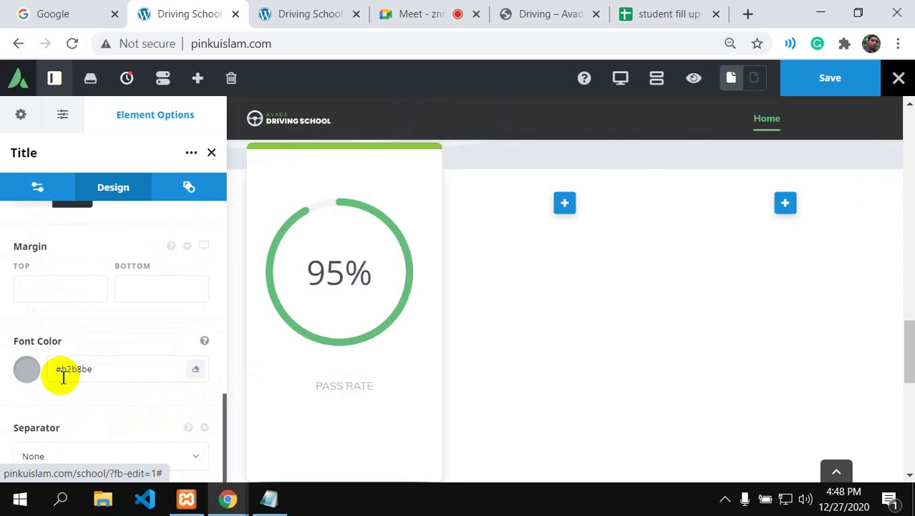
{"action": "scroll", "coordinate": [373, 351], "scroll_direction": "up", "scroll_amount": 2}
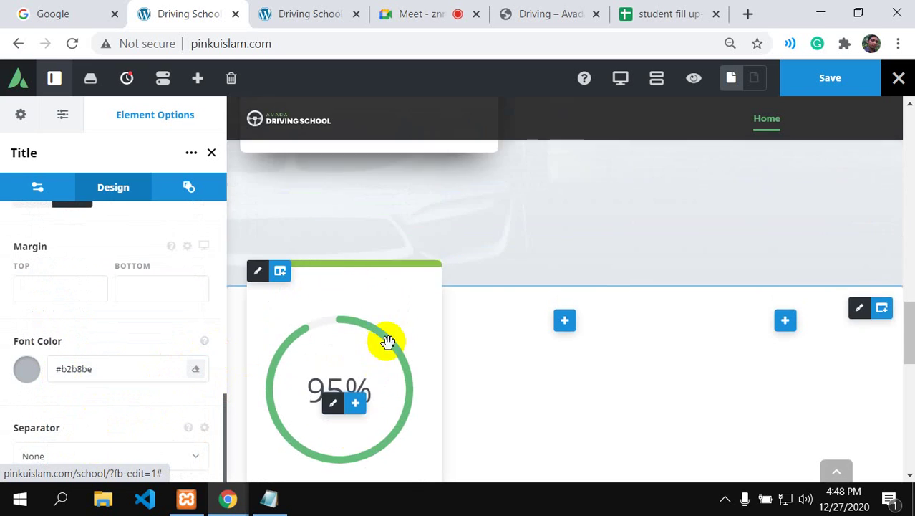
Step: Save the page with the styled PASS RATE card and turn on preview mode
{"action": "scroll", "coordinate": [416, 335], "scroll_direction": "down", "scroll_amount": 3}
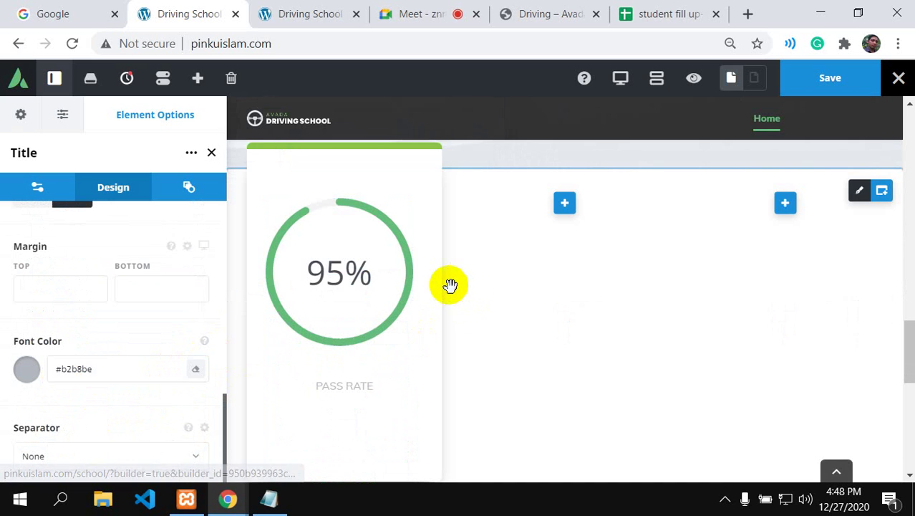
{"action": "scroll", "coordinate": [451, 285], "scroll_direction": "down", "scroll_amount": 3}
{"action": "scroll", "coordinate": [394, 291], "scroll_direction": "up", "scroll_amount": 4}
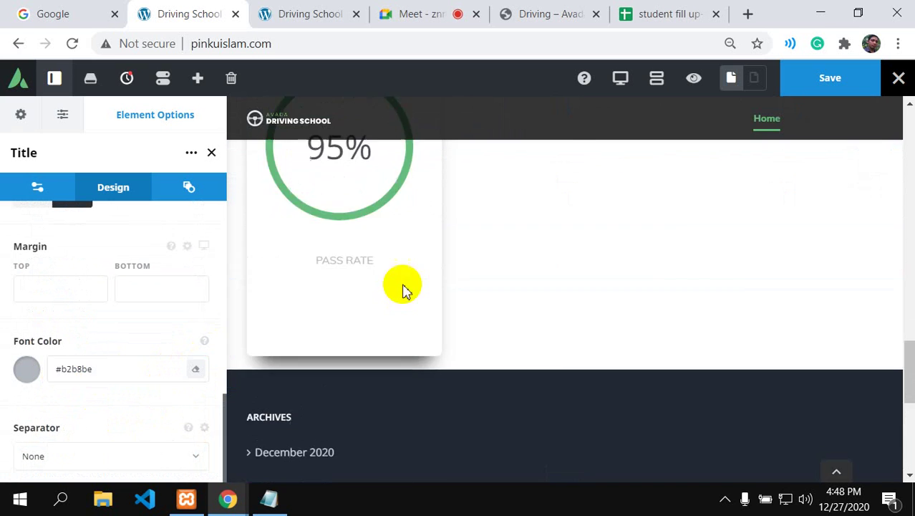
{"action": "left_click", "coordinate": [831, 88]}
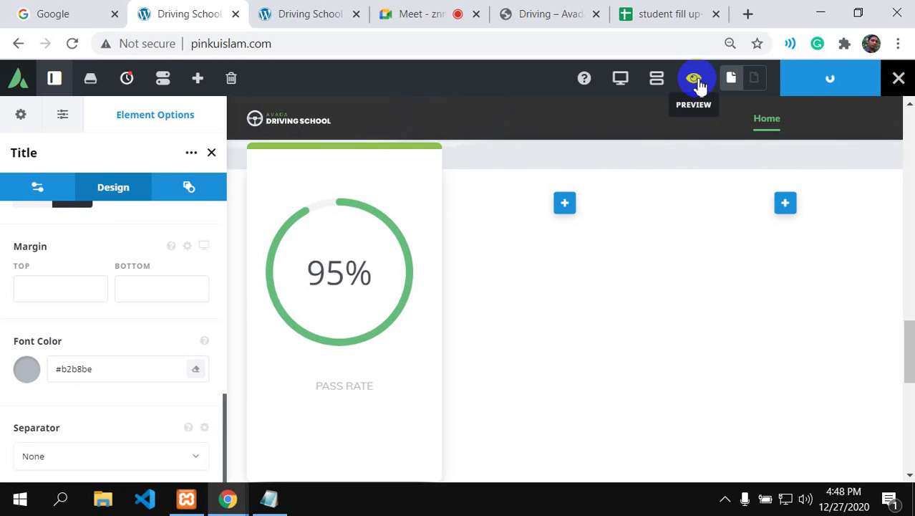
{"action": "left_click", "coordinate": [699, 81]}
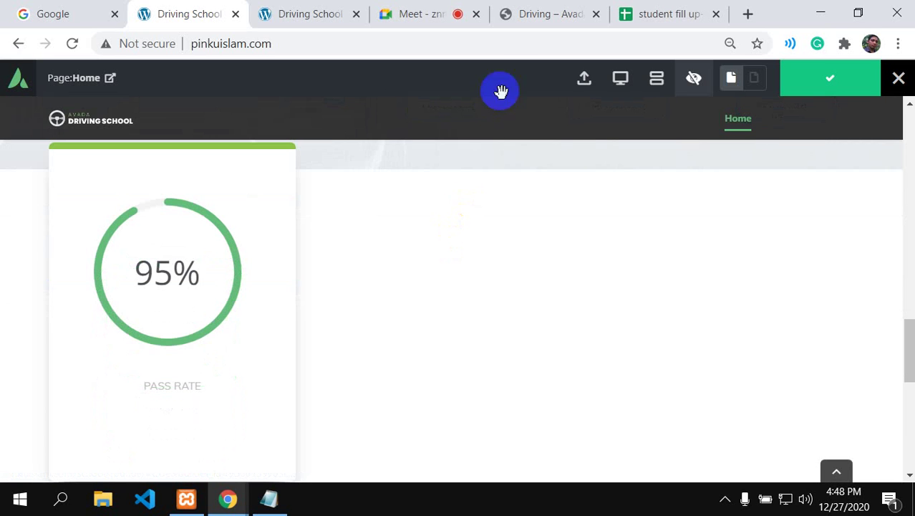
Step: Switch to the Avada demo page, close the ColorPick Eyedropper, and examine the three counter circle cards
{"action": "left_click", "coordinate": [570, 14]}
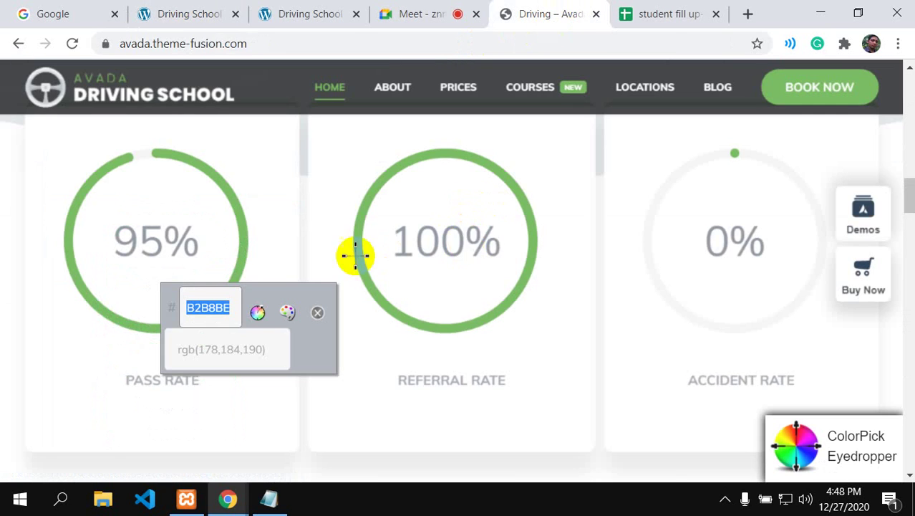
{"action": "scroll", "coordinate": [385, 249], "scroll_direction": "up", "scroll_amount": 10}
{"action": "scroll", "coordinate": [354, 266], "scroll_direction": "down", "scroll_amount": 6}
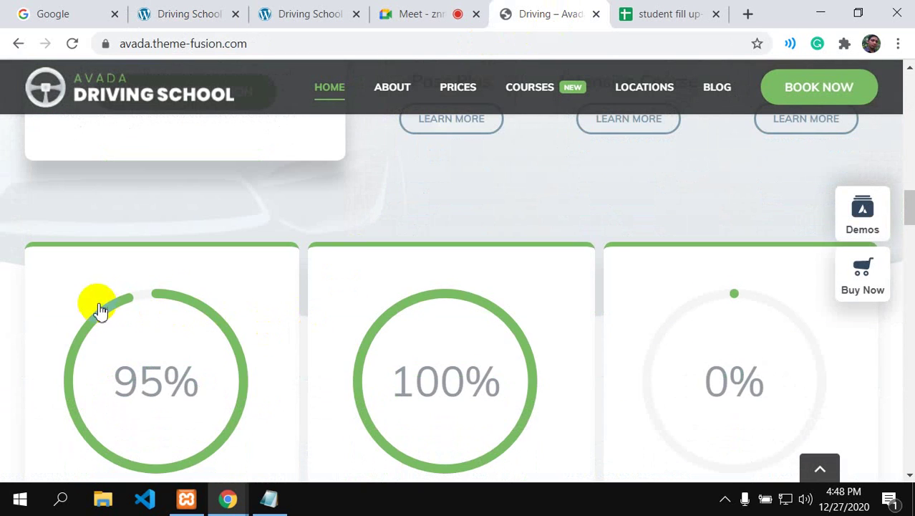
{"action": "left_click", "coordinate": [257, 290]}
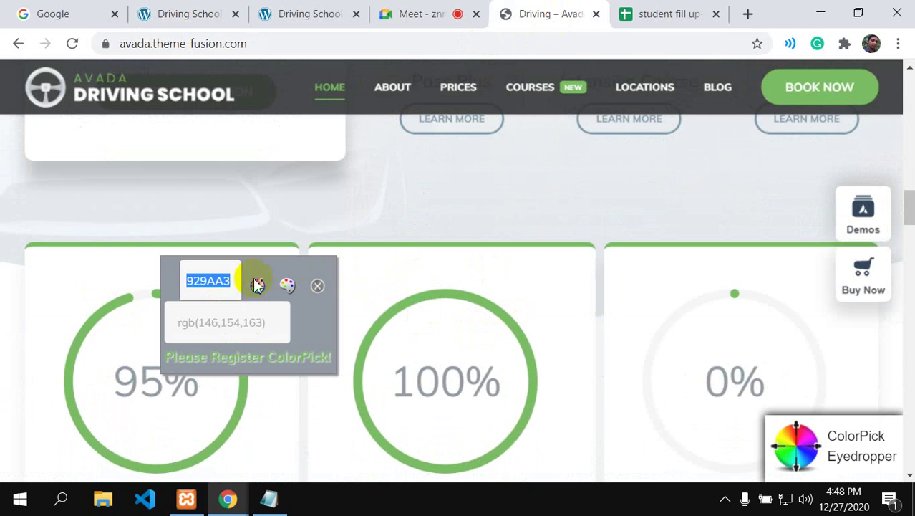
{"action": "left_click", "coordinate": [316, 287]}
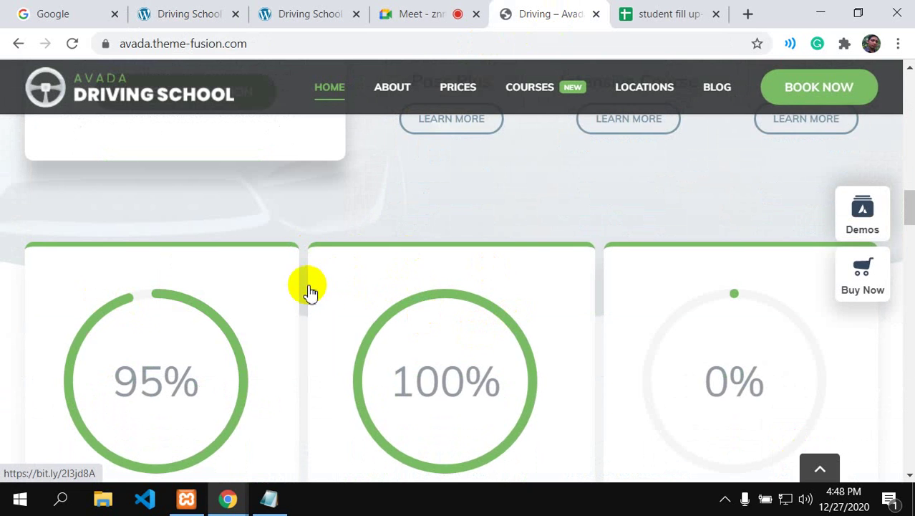
{"action": "scroll", "coordinate": [239, 360], "scroll_direction": "down", "scroll_amount": 2}
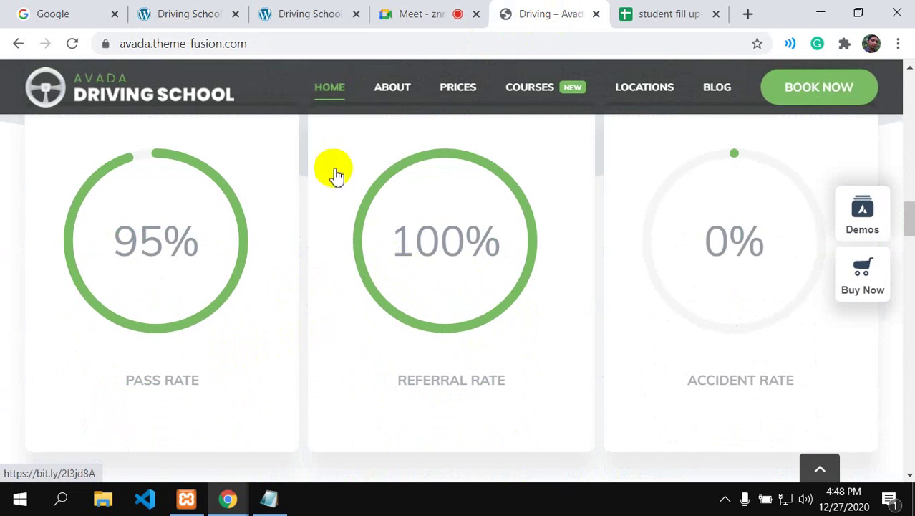
Step: Switch to the published driving school page, look through the area below the Courses section, and reload the page
{"action": "left_click", "coordinate": [302, 17]}
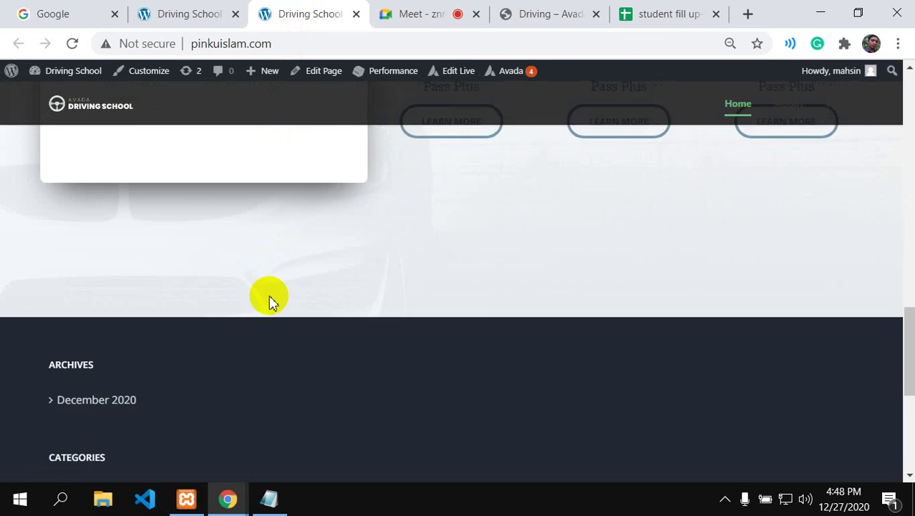
{"action": "scroll", "coordinate": [268, 298], "scroll_direction": "up", "scroll_amount": 2}
{"action": "scroll", "coordinate": [285, 203], "scroll_direction": "up", "scroll_amount": 2}
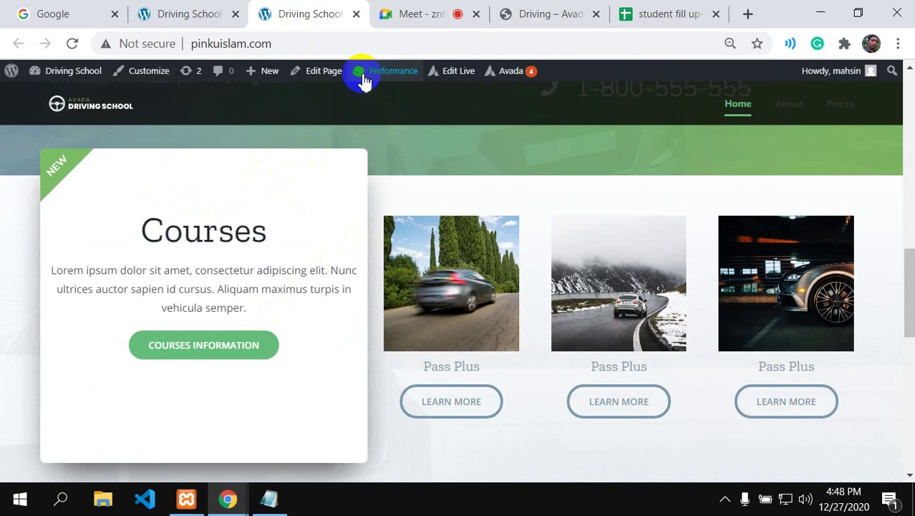
{"action": "scroll", "coordinate": [338, 254], "scroll_direction": "down", "scroll_amount": 8}
{"action": "scroll", "coordinate": [337, 253], "scroll_direction": "up", "scroll_amount": 4}
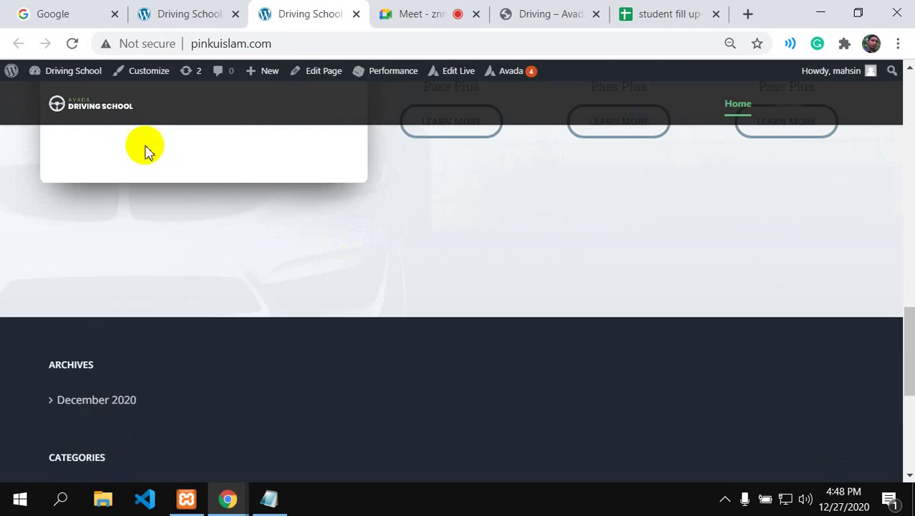
{"action": "left_click", "coordinate": [74, 45]}
Step: Return to the page editor, review the previewed 95% card, and exit preview mode
{"action": "left_click", "coordinate": [172, 10]}
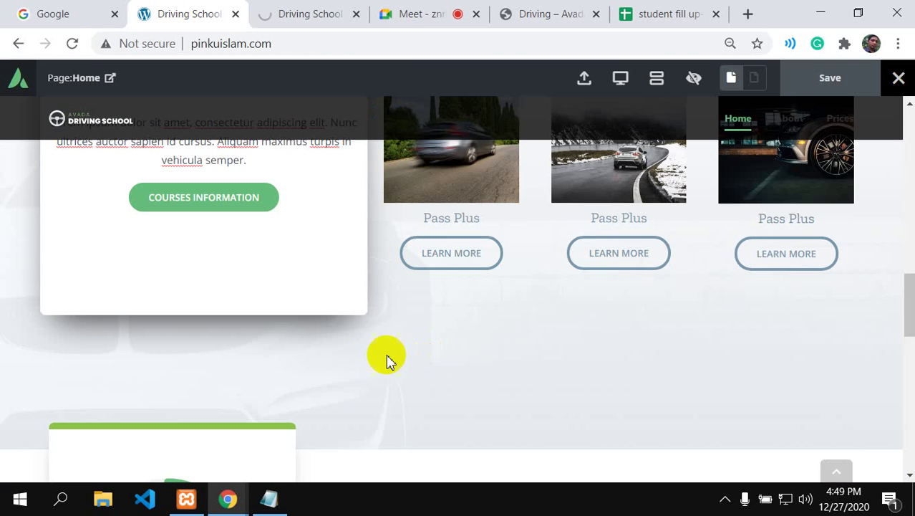
{"action": "scroll", "coordinate": [363, 379], "scroll_direction": "down", "scroll_amount": 5}
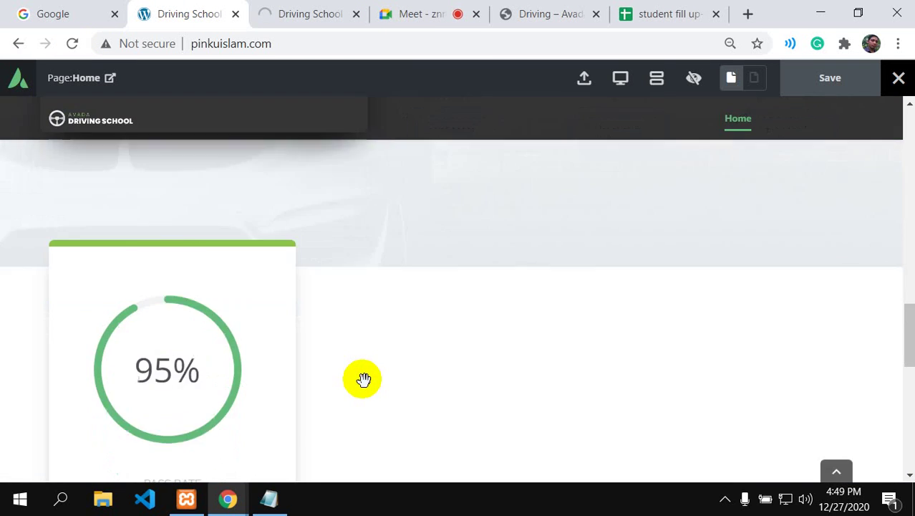
{"action": "scroll", "coordinate": [363, 379], "scroll_direction": "down", "scroll_amount": 2}
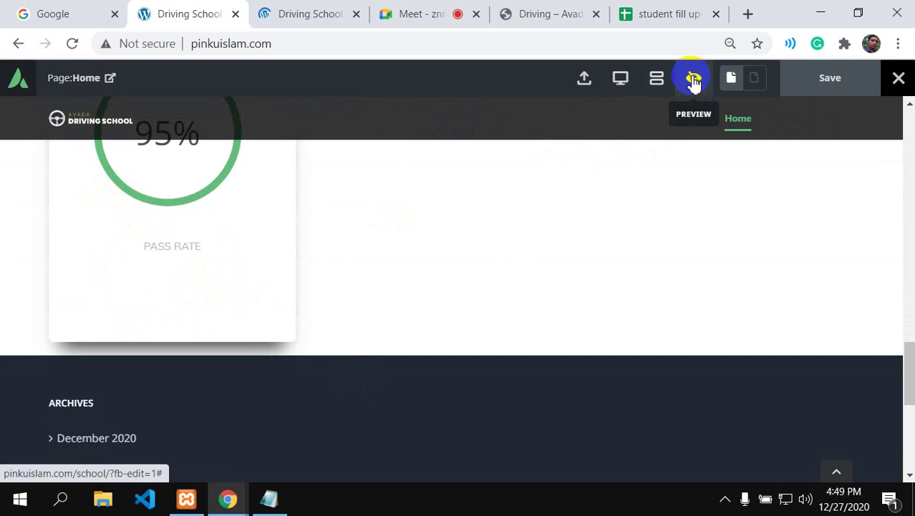
{"action": "left_click", "coordinate": [693, 78]}
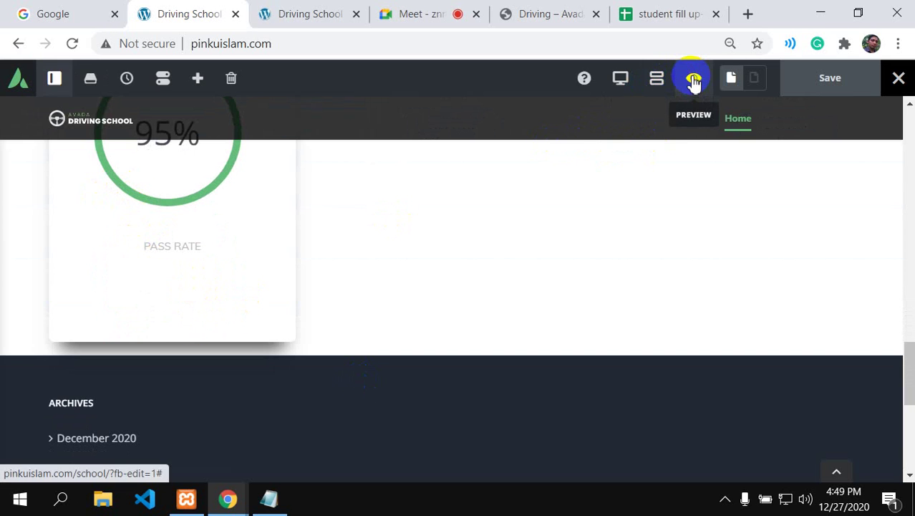
{"action": "left_click", "coordinate": [469, 193]}
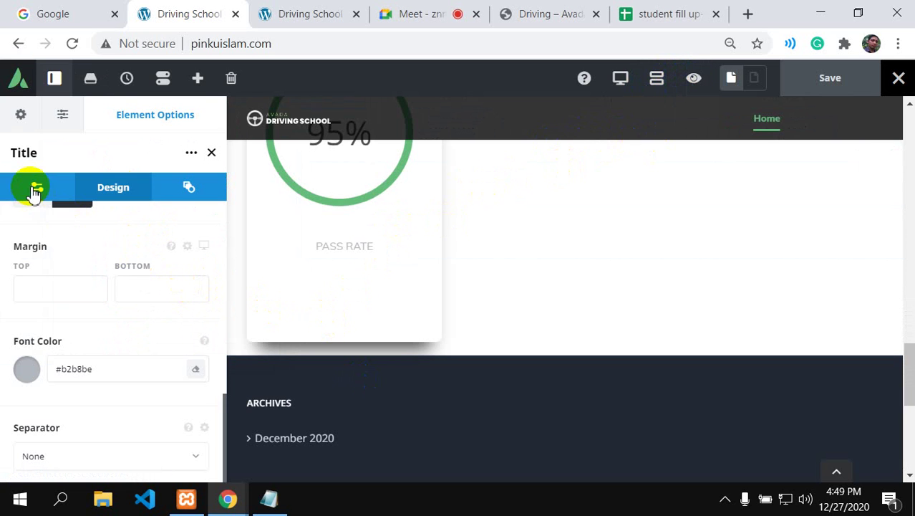
Step: Open the 95% card's column options and reduce the column's bottom padding below the PASS RATE title
{"action": "scroll", "coordinate": [290, 298], "scroll_direction": "up", "scroll_amount": 3}
{"action": "scroll", "coordinate": [290, 298], "scroll_direction": "up", "scroll_amount": 1}
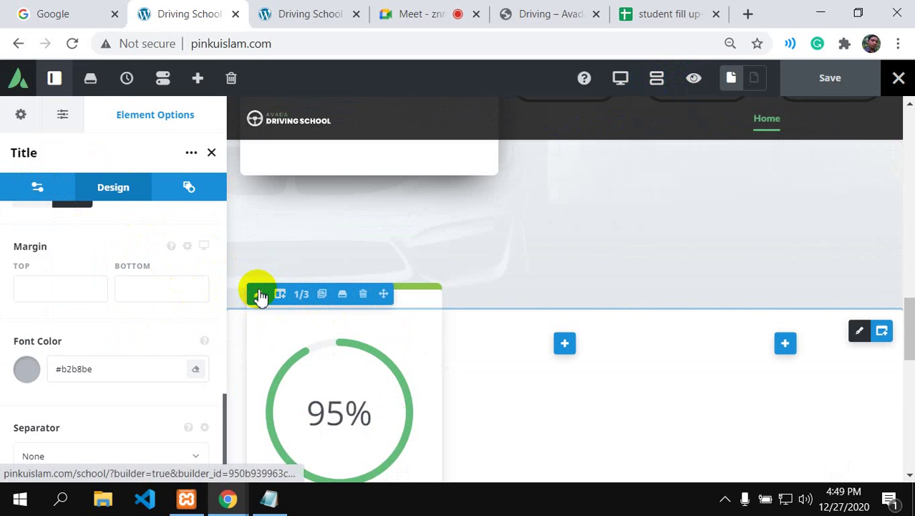
{"action": "left_click", "coordinate": [260, 295]}
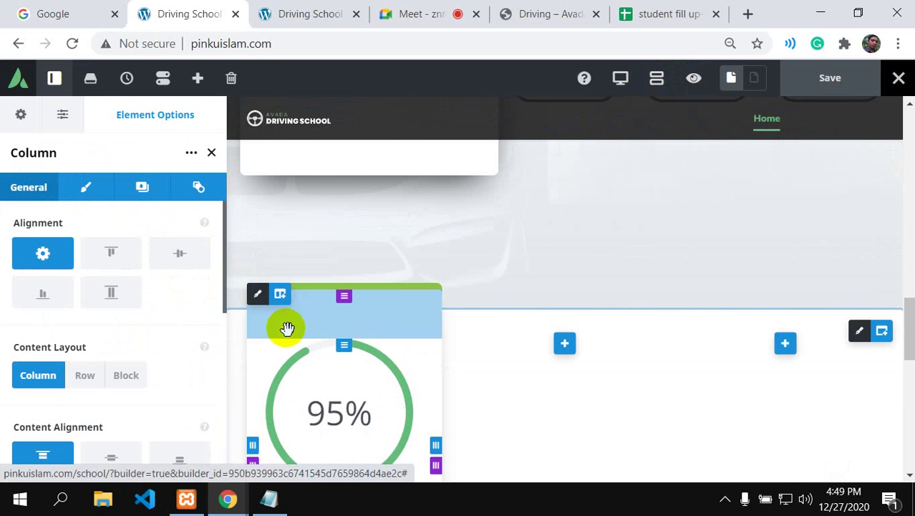
{"action": "scroll", "coordinate": [298, 333], "scroll_direction": "down", "scroll_amount": 4}
{"action": "left_click_drag", "start_coordinate": [347, 333], "coordinate": [347, 306]}
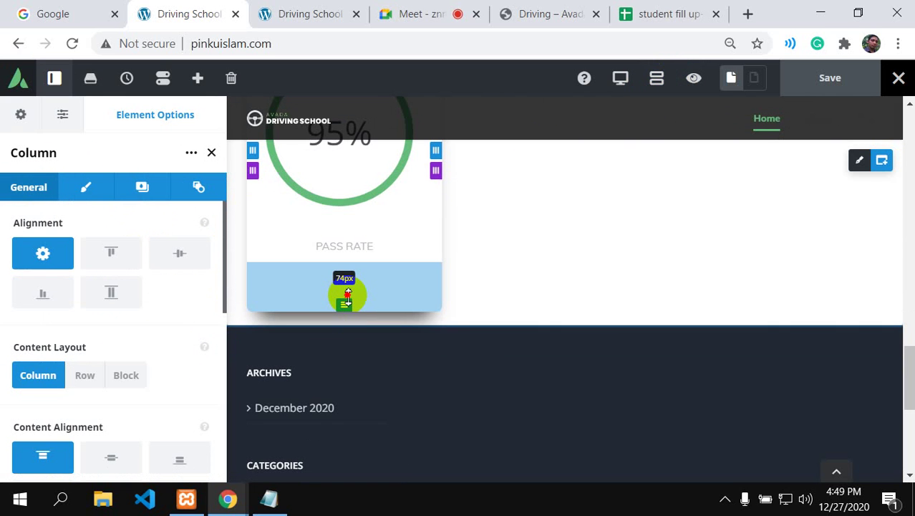
{"action": "left_click_drag", "start_coordinate": [347, 295], "coordinate": [348, 295]}
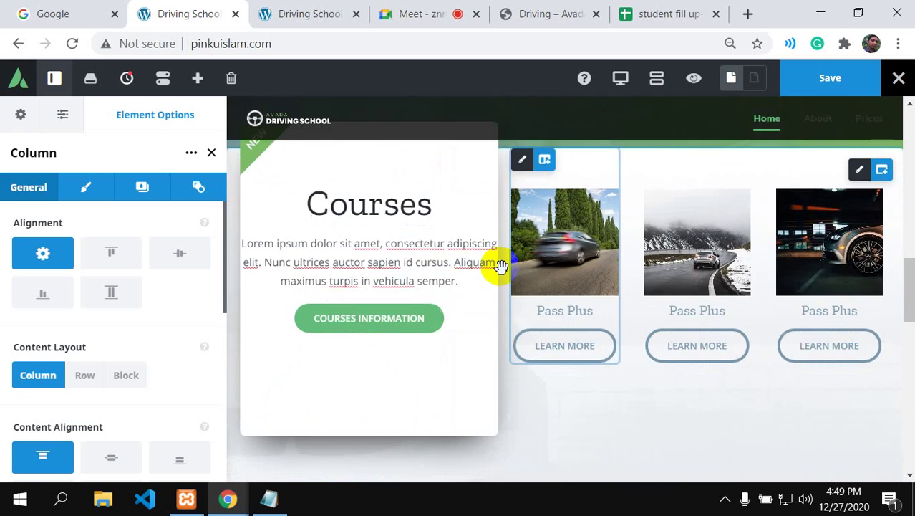
Step: Delete the two empty 1/3 columns beside the 95% card
{"action": "scroll", "coordinate": [500, 266], "scroll_direction": "down", "scroll_amount": 4}
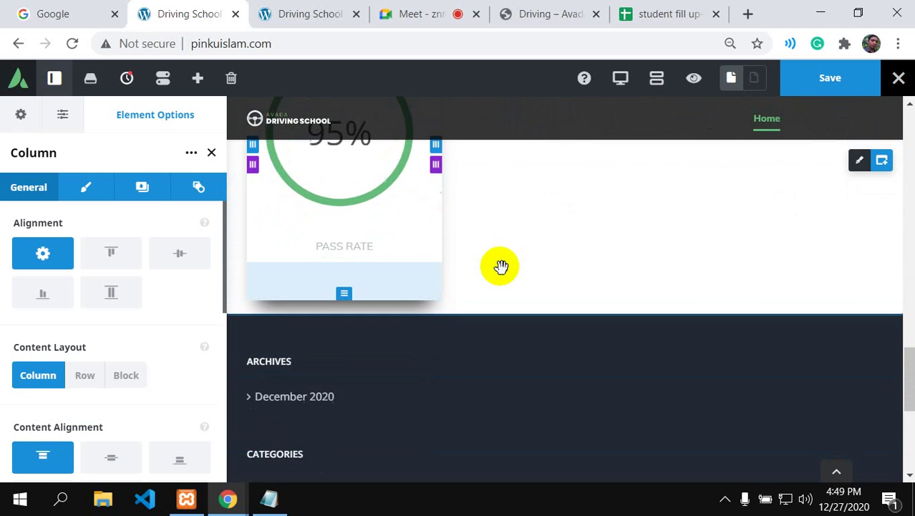
{"action": "scroll", "coordinate": [522, 265], "scroll_direction": "up", "scroll_amount": 3}
{"action": "scroll", "coordinate": [522, 266], "scroll_direction": "up", "scroll_amount": 1}
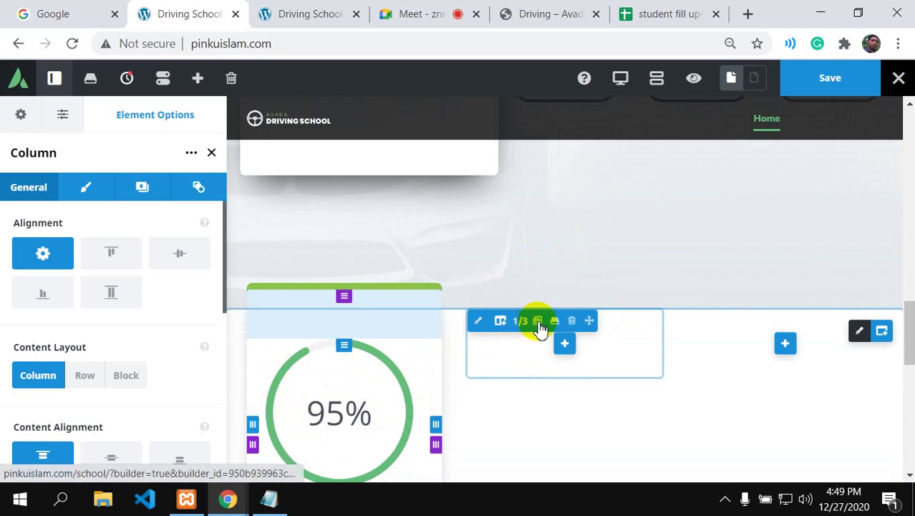
{"action": "left_click", "coordinate": [587, 321]}
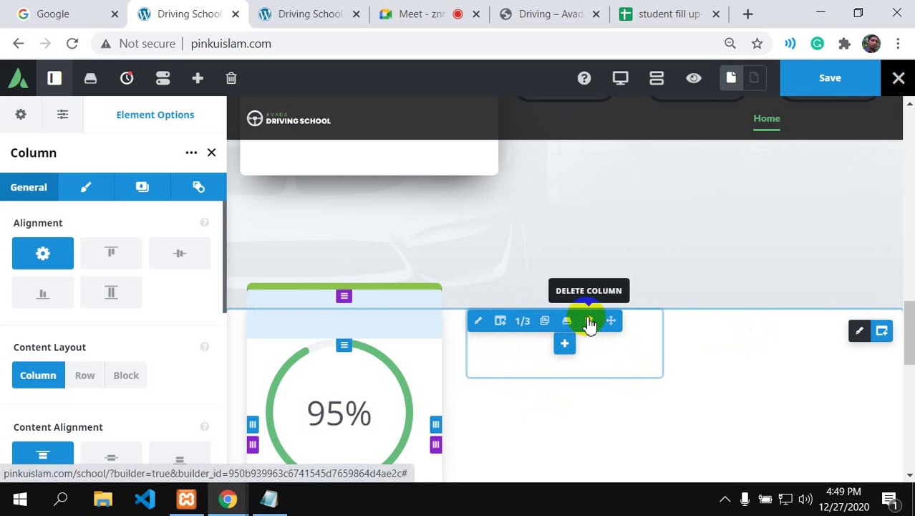
{"action": "left_click", "coordinate": [588, 319]}
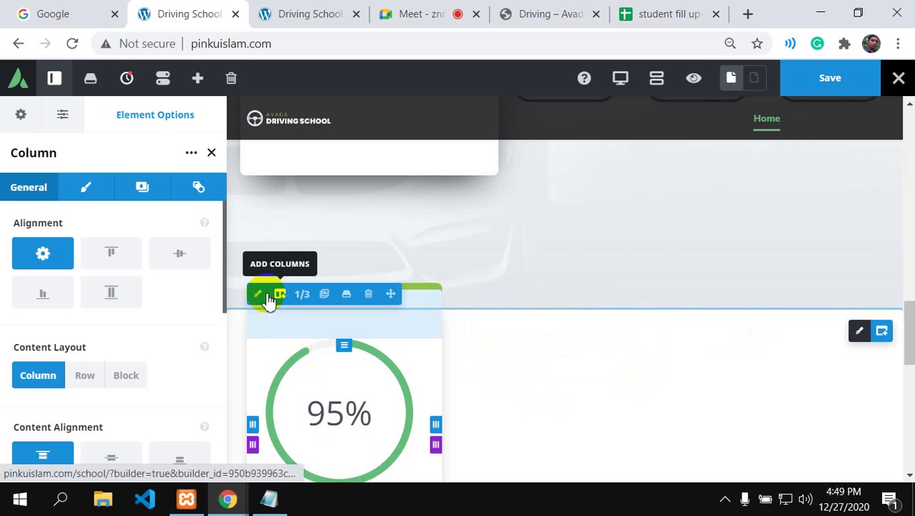
Step: Clone the 95% PASS RATE column twice to fill the row with three cards
{"action": "left_click", "coordinate": [326, 294]}
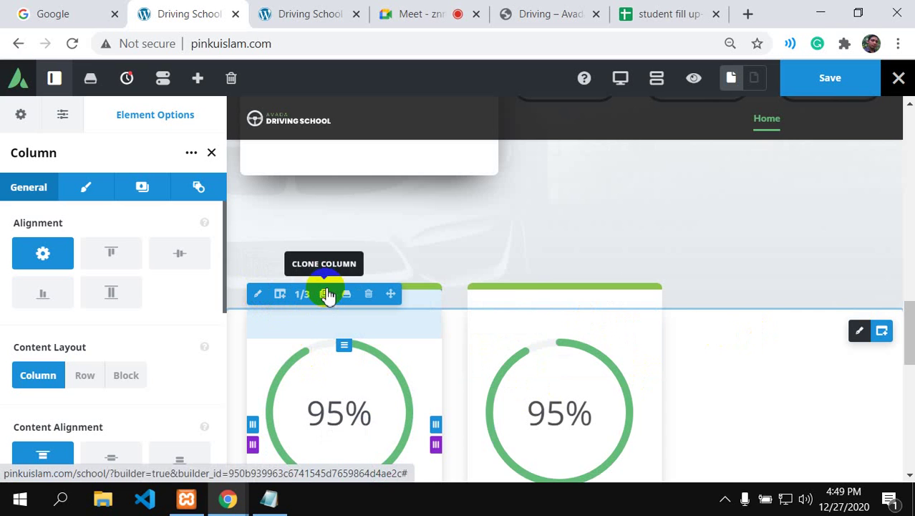
{"action": "left_click", "coordinate": [325, 294]}
{"action": "scroll", "coordinate": [570, 332], "scroll_direction": "down", "scroll_amount": 3}
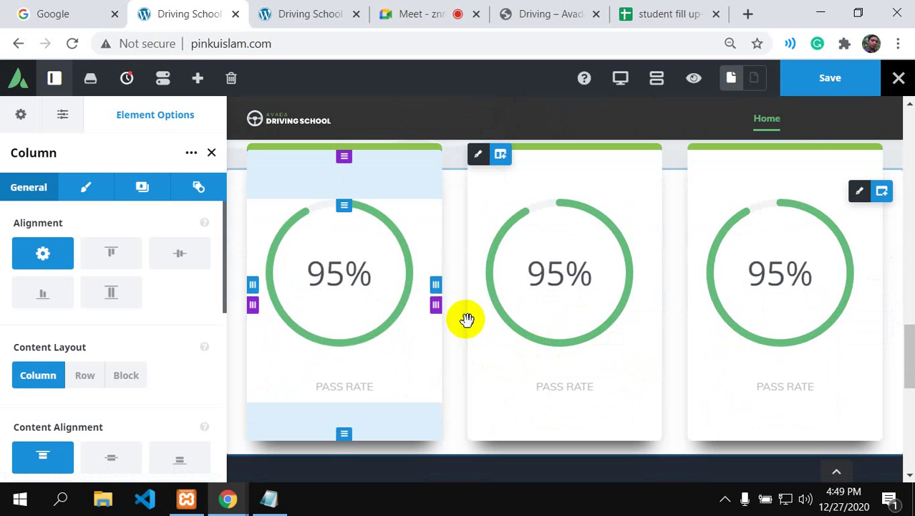
Step: Check the card spacing on the demo page and narrow the gap between the first and second cards by widening the first
{"action": "left_click", "coordinate": [536, 17]}
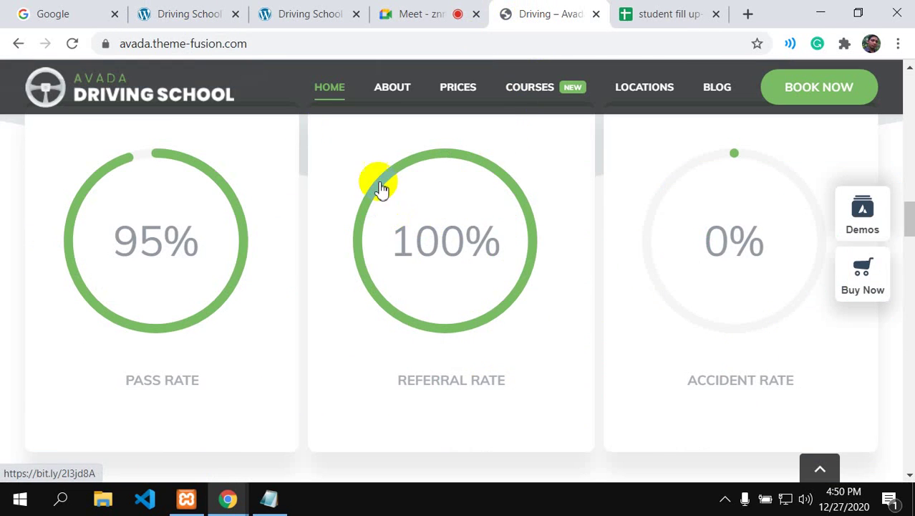
{"action": "left_click", "coordinate": [192, 20]}
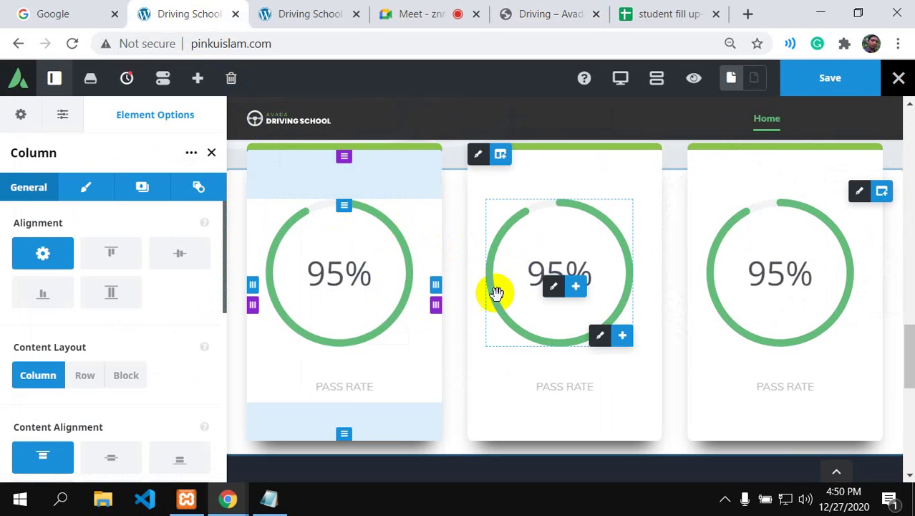
{"action": "scroll", "coordinate": [487, 301], "scroll_direction": "up", "scroll_amount": 2}
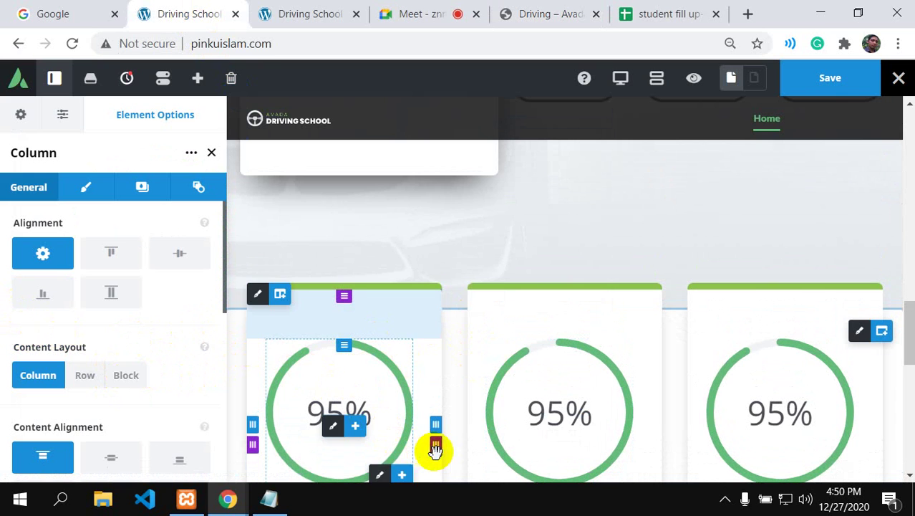
{"action": "left_click_drag", "start_coordinate": [447, 444], "coordinate": [451, 378]}
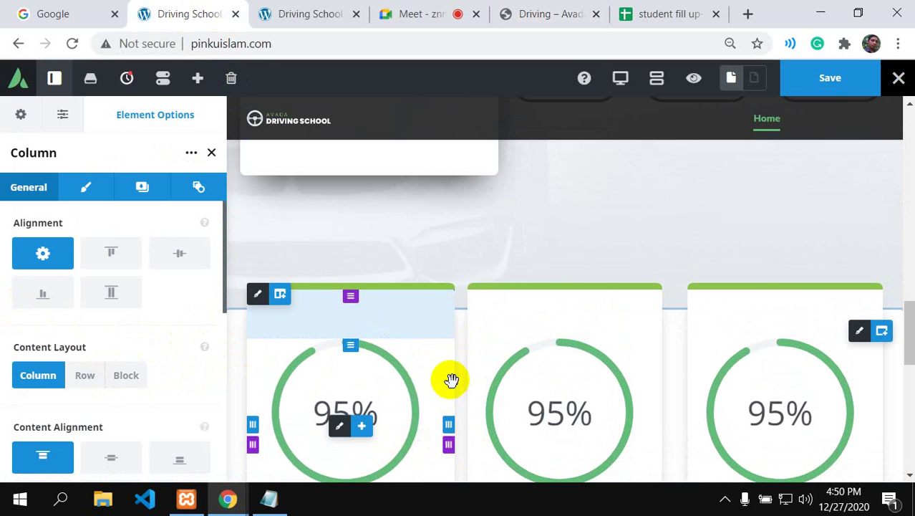
{"action": "scroll", "coordinate": [451, 379], "scroll_direction": "down", "scroll_amount": 2}
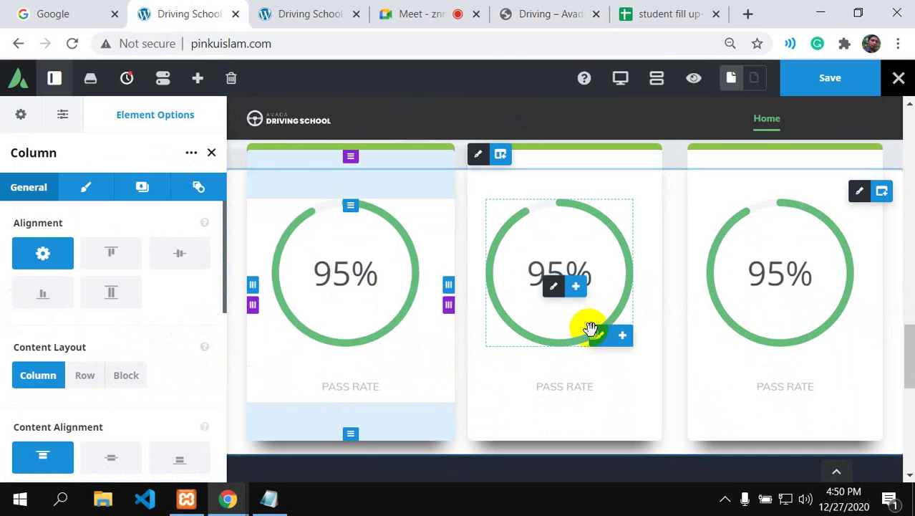
Step: Widen the second card by reducing its right column spacing to 0%, narrowing the gap to the third card
{"action": "mouse_move", "coordinate": [477, 163]}
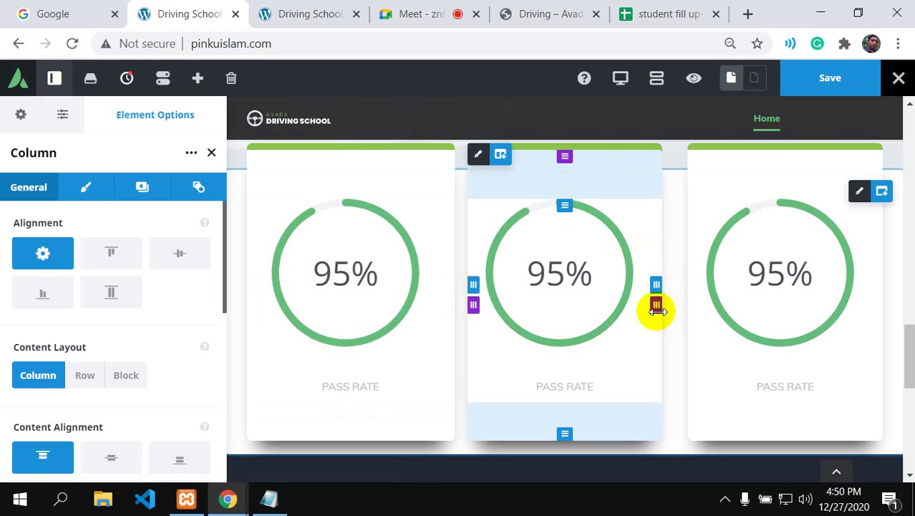
{"action": "left_click_drag", "start_coordinate": [660, 311], "coordinate": [671, 312]}
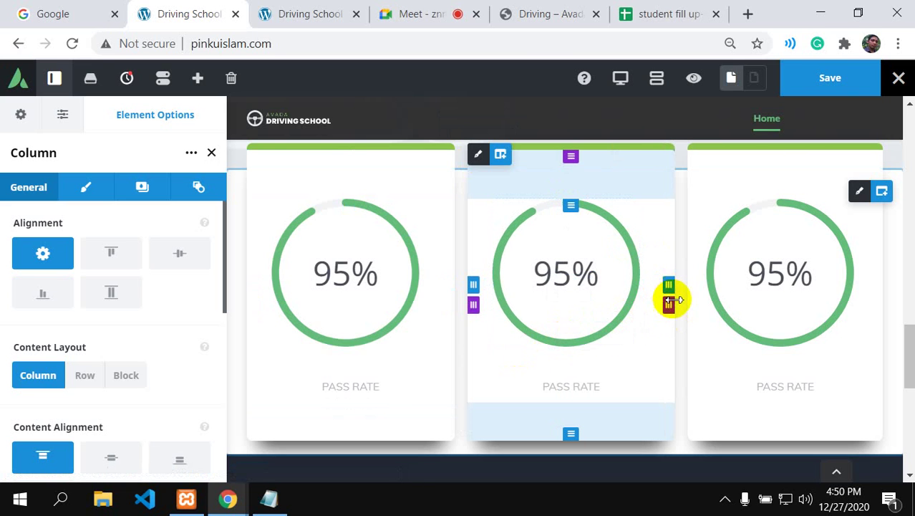
{"action": "left_click", "coordinate": [98, 186]}
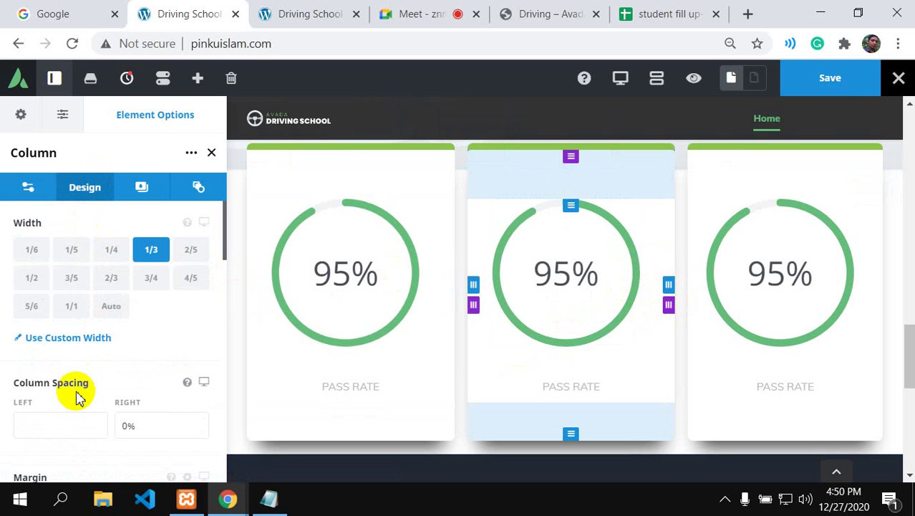
{"action": "scroll", "coordinate": [78, 400], "scroll_direction": "down", "scroll_amount": 2}
{"action": "left_click", "coordinate": [133, 285]}
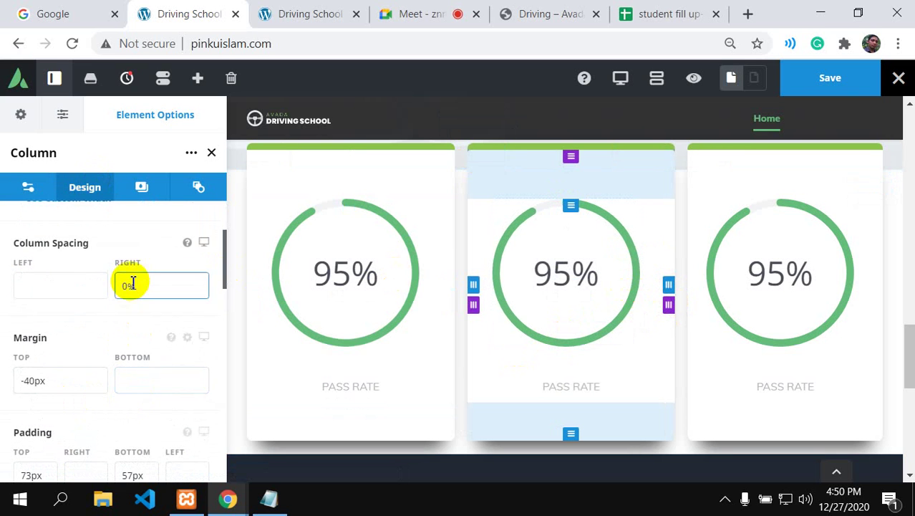
{"action": "type", "text": "0%"}
{"action": "left_click", "coordinate": [42, 290]}
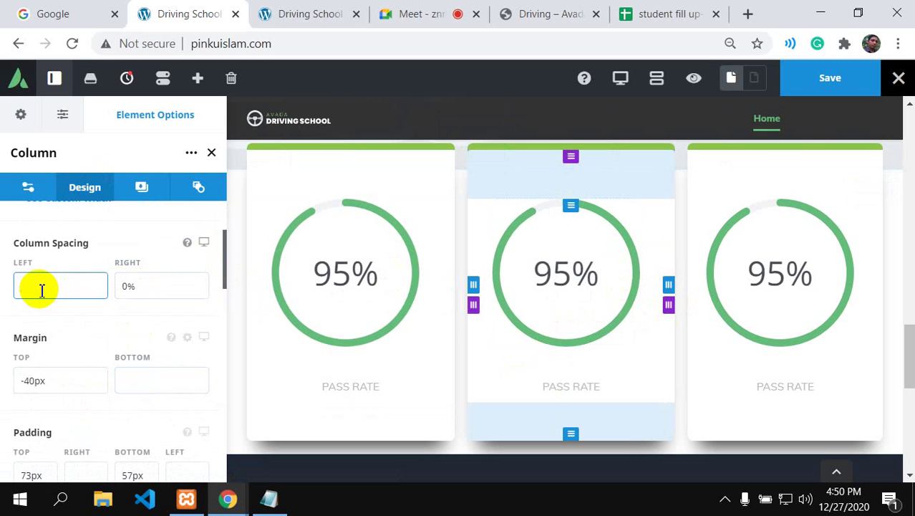
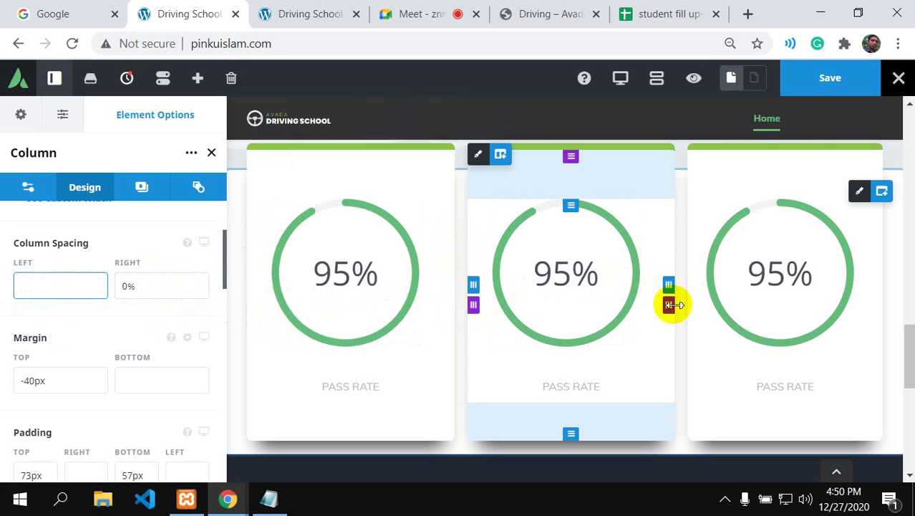
{"action": "scroll", "coordinate": [666, 396], "scroll_direction": "down", "scroll_amount": 2}
{"action": "scroll", "coordinate": [641, 390], "scroll_direction": "up", "scroll_amount": 4}
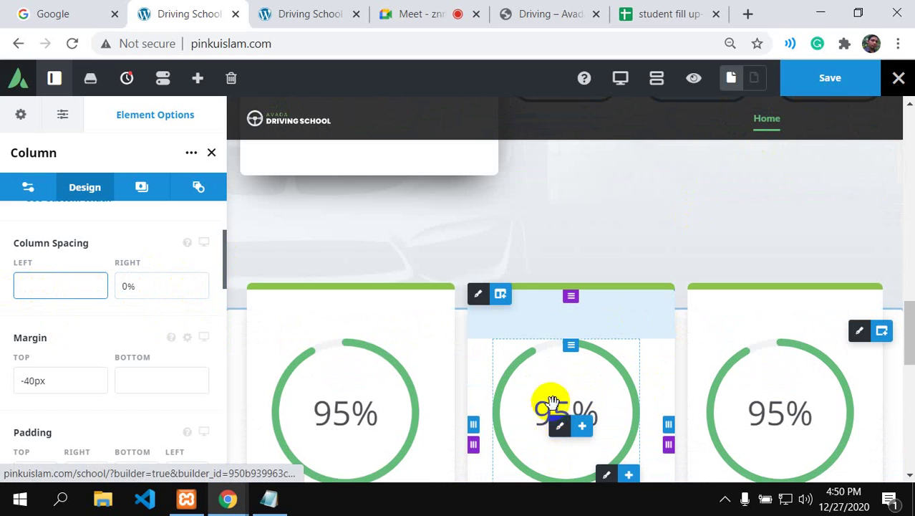
Step: Set the second card's counter circle to a filled area percentage of 100 and its text to 100%, as on the demo page
{"action": "left_click", "coordinate": [556, 9]}
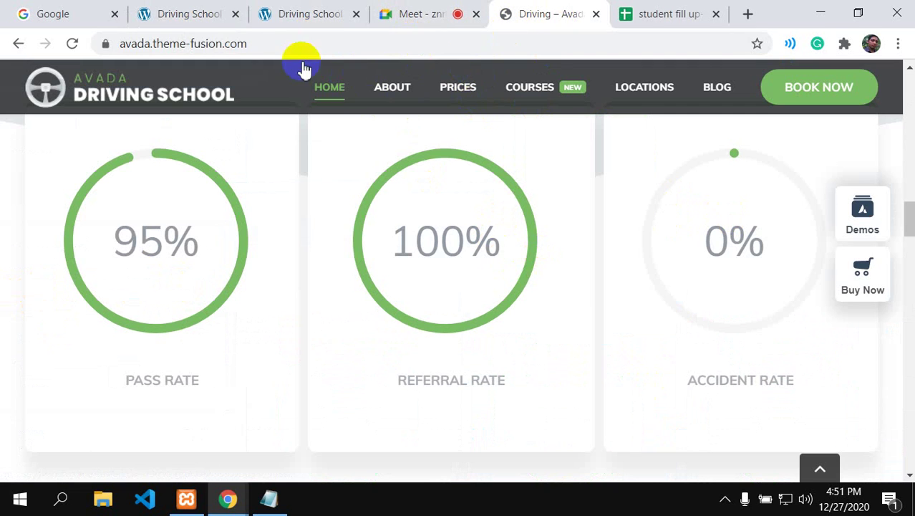
{"action": "left_click", "coordinate": [180, 10]}
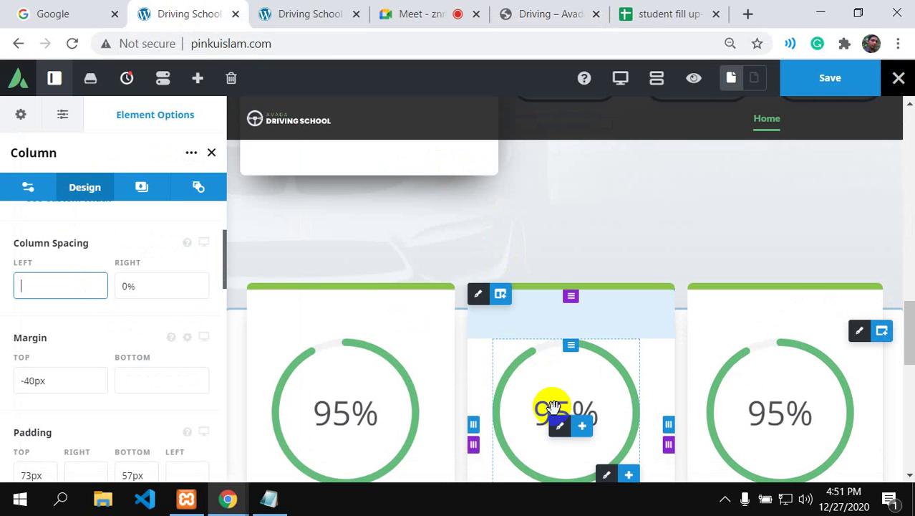
{"action": "left_click", "coordinate": [560, 427]}
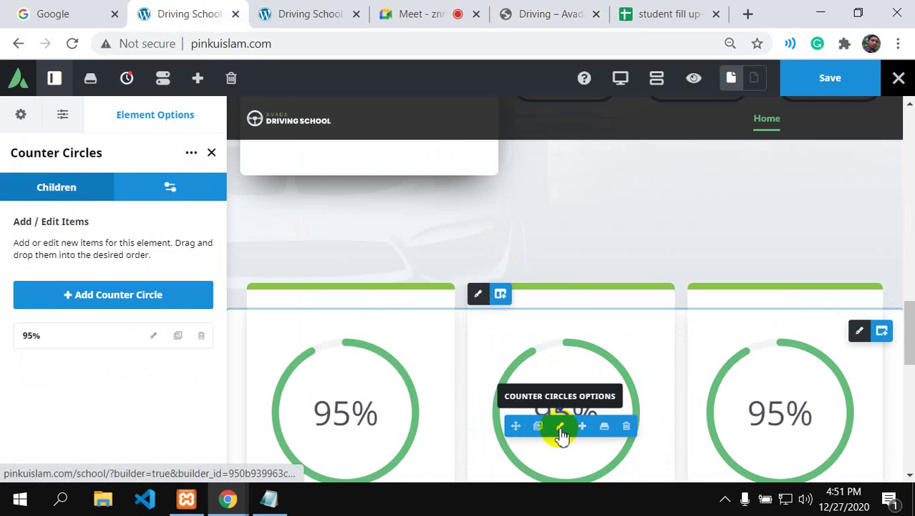
{"action": "left_click", "coordinate": [155, 336]}
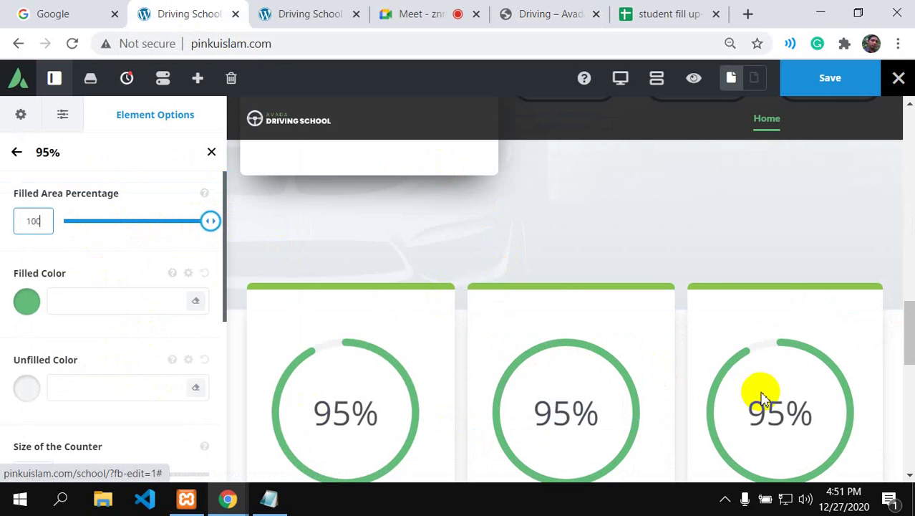
{"action": "scroll", "coordinate": [759, 388], "scroll_direction": "down", "scroll_amount": 2}
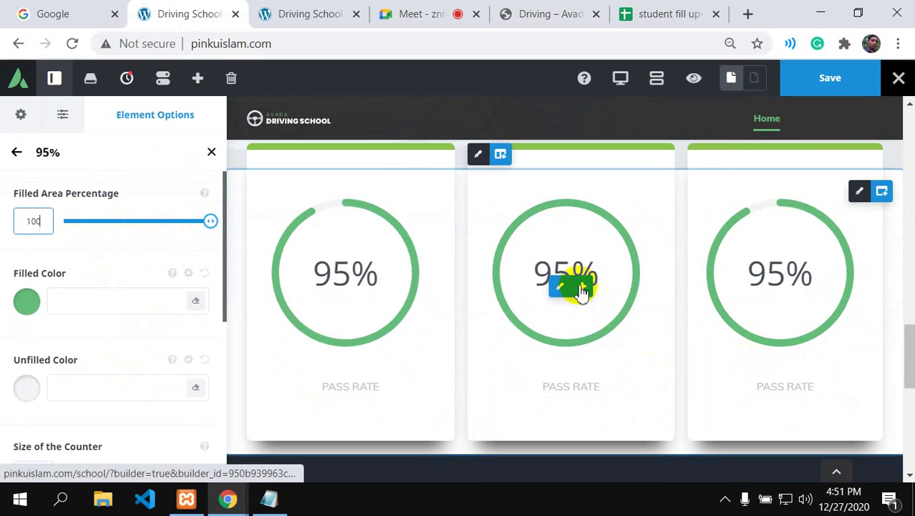
{"action": "scroll", "coordinate": [125, 400], "scroll_direction": "down", "scroll_amount": 5}
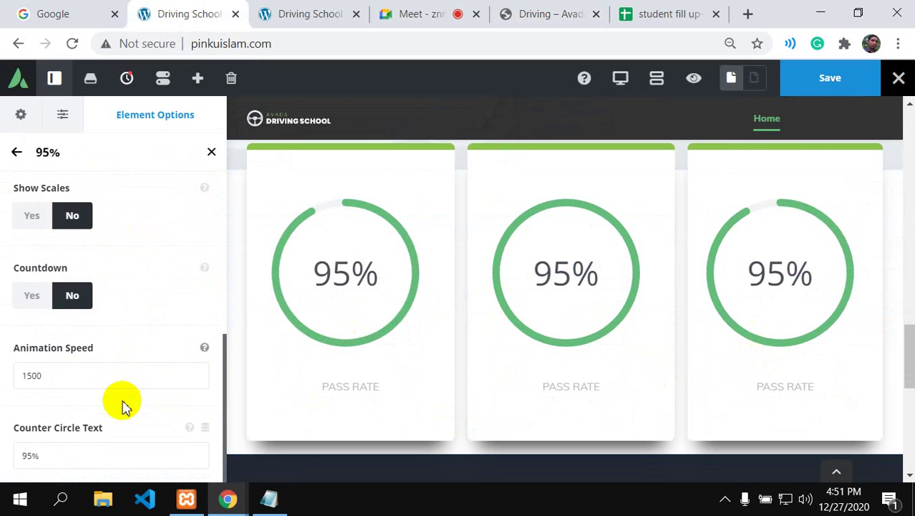
{"action": "left_click", "coordinate": [44, 459]}
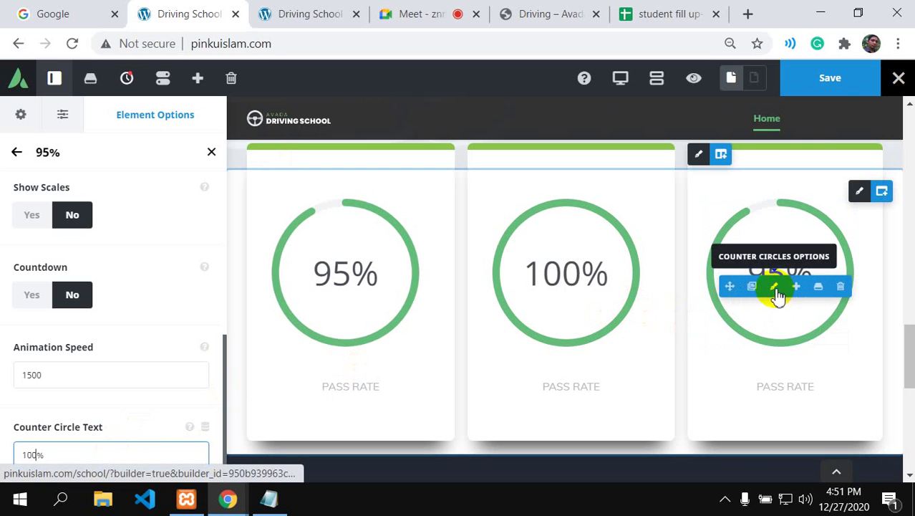
Step: Set the third card's counter circle to a filled area percentage of 0 and its counter circle text to 0%
{"action": "left_click", "coordinate": [777, 293]}
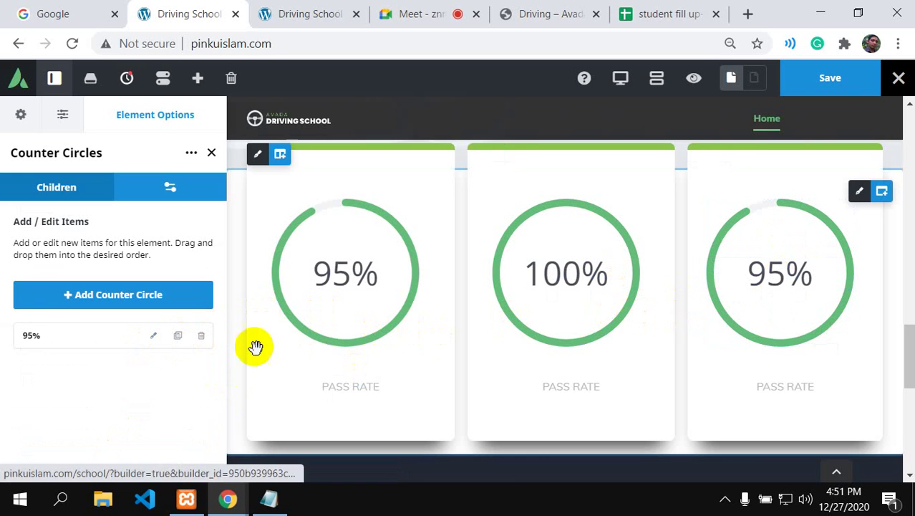
{"action": "left_click", "coordinate": [157, 336]}
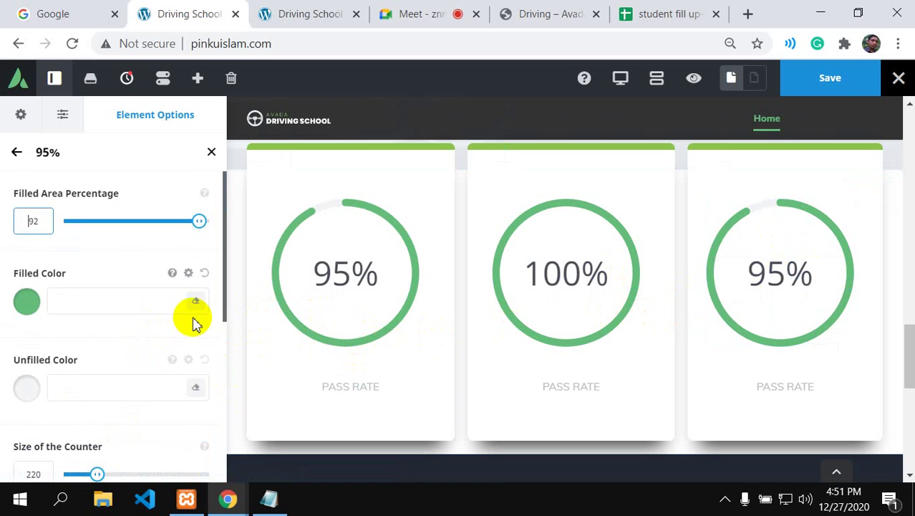
{"action": "left_click_drag", "start_coordinate": [207, 225], "coordinate": [36, 229]}
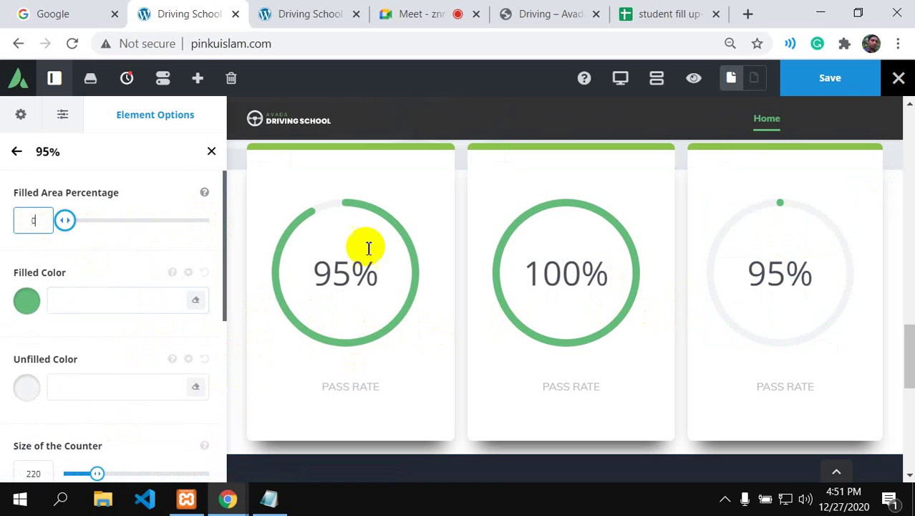
{"action": "scroll", "coordinate": [204, 369], "scroll_direction": "down", "scroll_amount": 4}
{"action": "scroll", "coordinate": [204, 376], "scroll_direction": "down", "scroll_amount": 2}
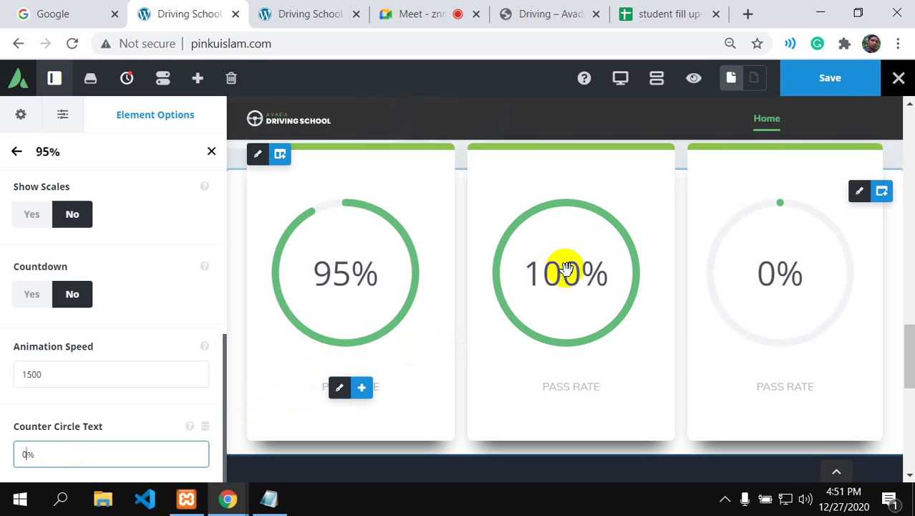
Step: Save the page and reload the live site to check the three counter cards
{"action": "left_click", "coordinate": [810, 77]}
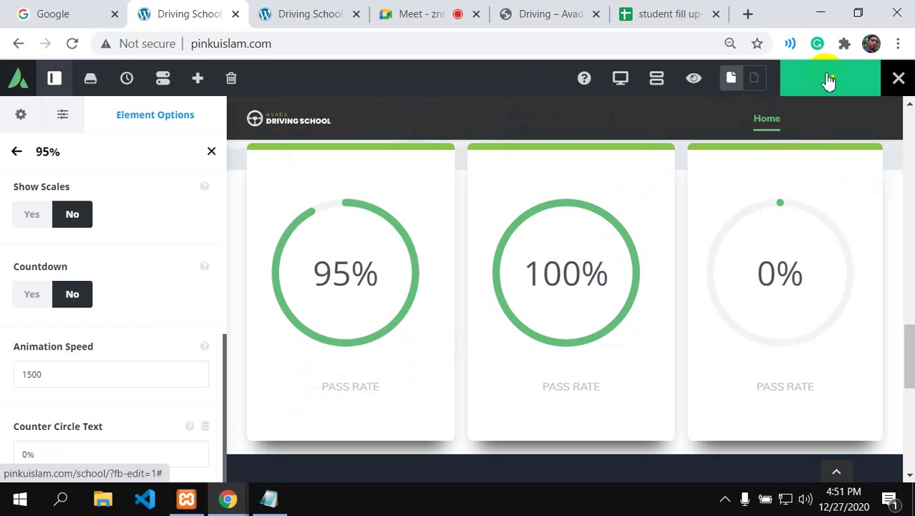
{"action": "left_click", "coordinate": [538, 20]}
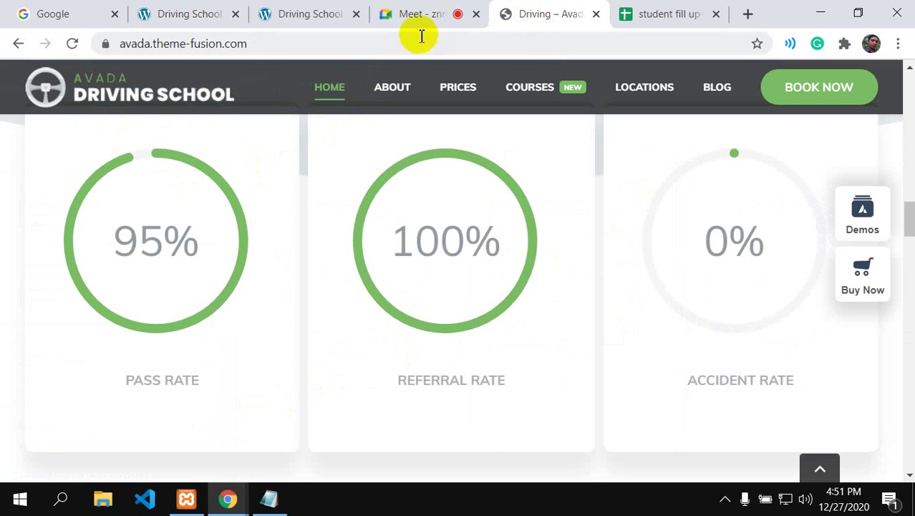
{"action": "left_click", "coordinate": [330, 100]}
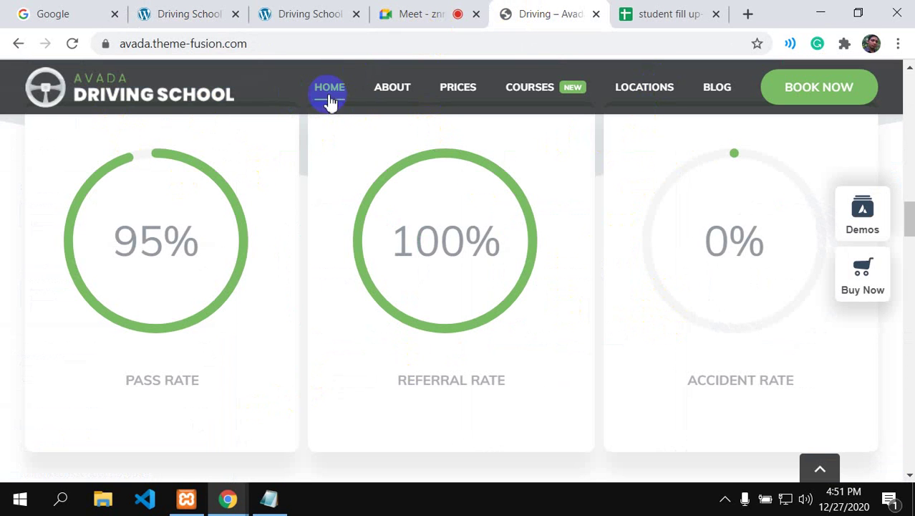
{"action": "left_click", "coordinate": [303, 22]}
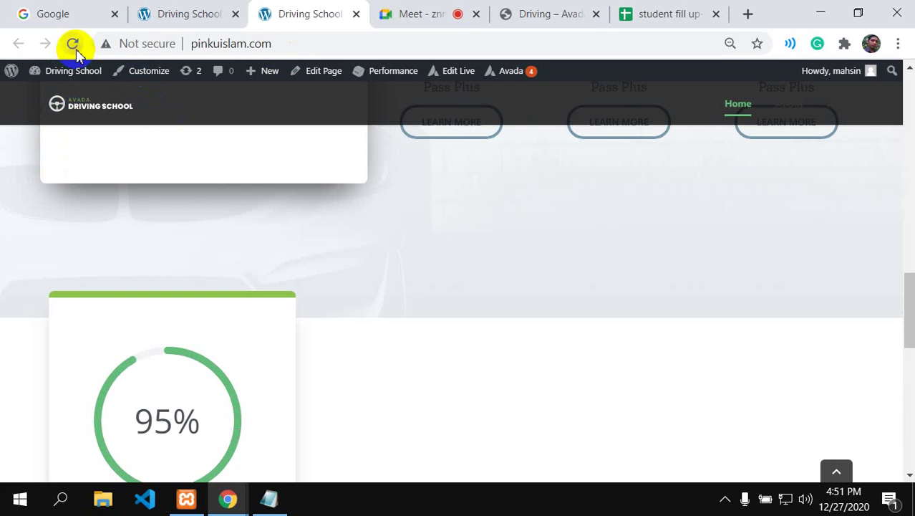
{"action": "left_click", "coordinate": [74, 47]}
{"action": "scroll", "coordinate": [499, 301], "scroll_direction": "down", "scroll_amount": 2}
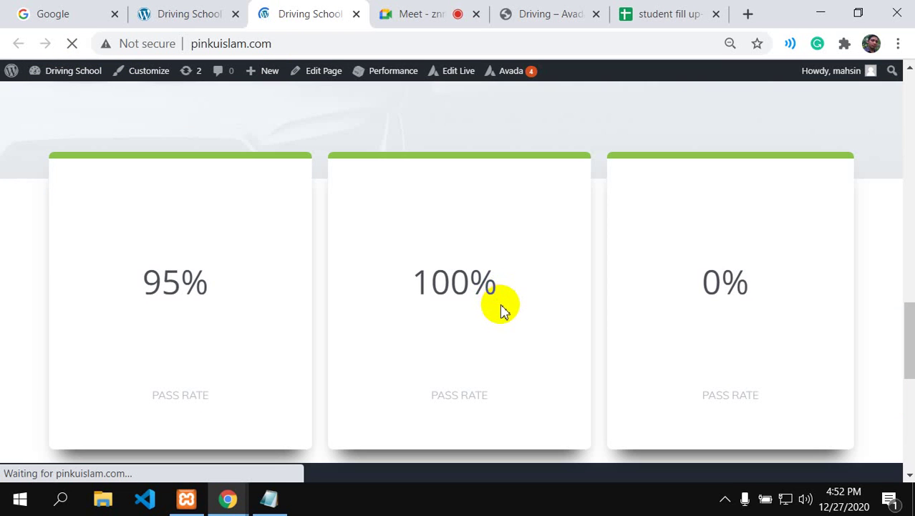
{"action": "scroll", "coordinate": [499, 308], "scroll_direction": "down", "scroll_amount": 2}
{"action": "scroll", "coordinate": [411, 318], "scroll_direction": "up", "scroll_amount": 2}
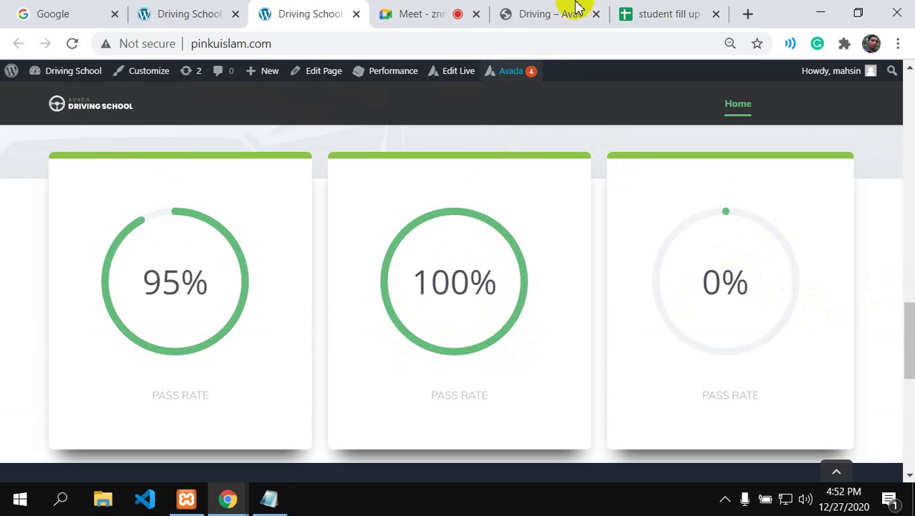
Step: Compare the live site's three counter cards and the area below them with the demo page
{"action": "left_click", "coordinate": [553, 11]}
{"action": "scroll", "coordinate": [427, 385], "scroll_direction": "up", "scroll_amount": 2}
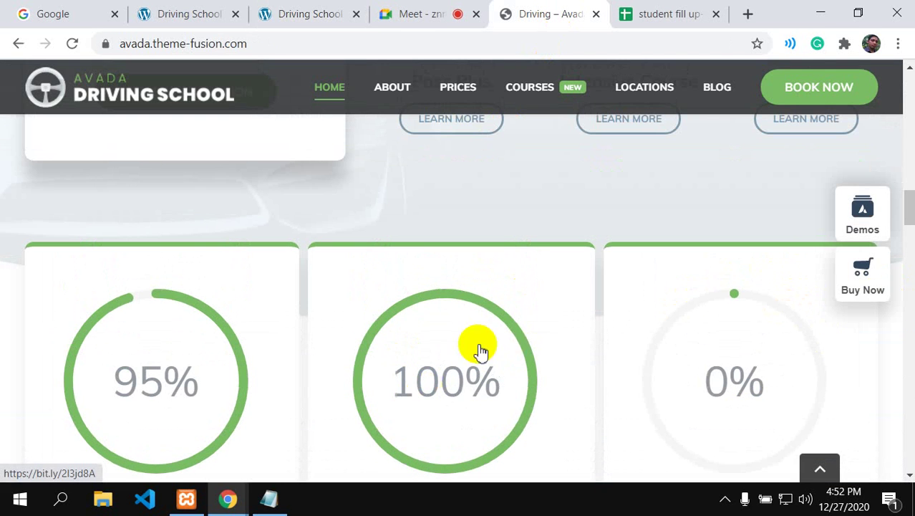
{"action": "left_click", "coordinate": [188, 15]}
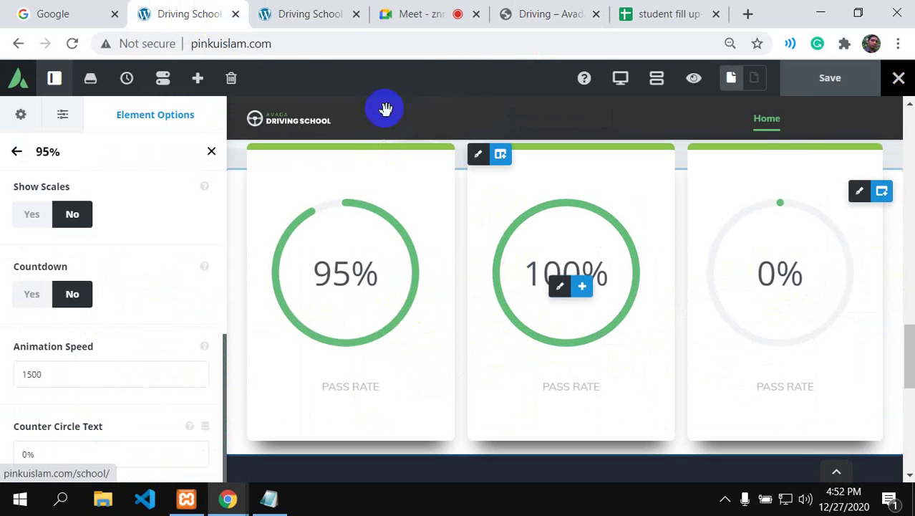
{"action": "left_click", "coordinate": [297, 15]}
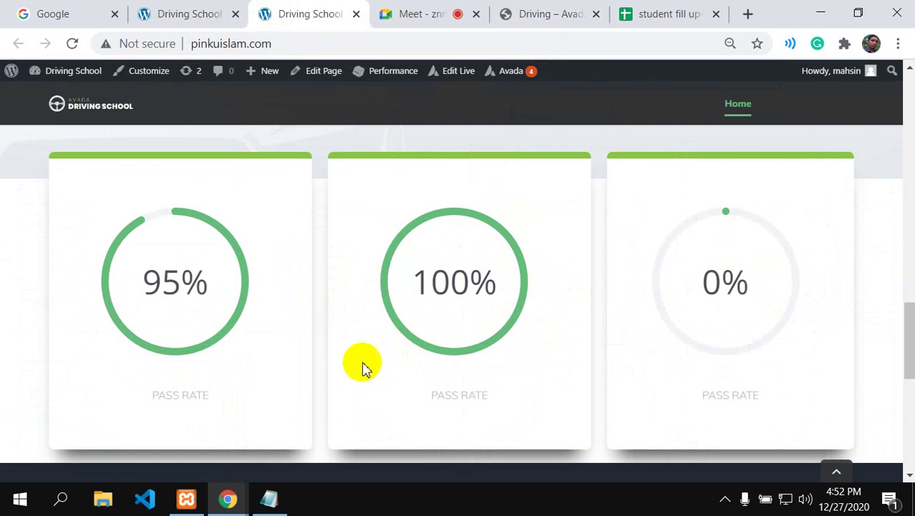
{"action": "scroll", "coordinate": [339, 353], "scroll_direction": "down", "scroll_amount": 2}
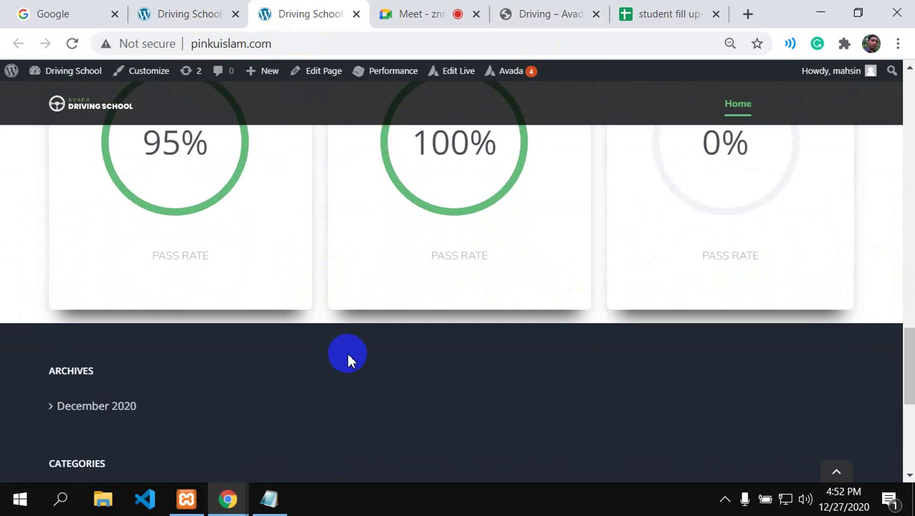
{"action": "scroll", "coordinate": [348, 358], "scroll_direction": "up", "scroll_amount": 2}
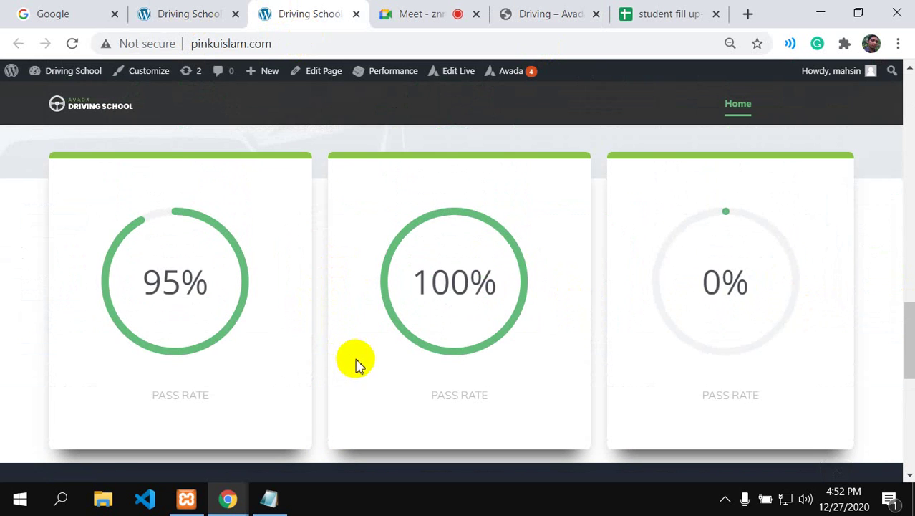
Step: Examine the demo's Your Instructors section below the counter cards, including its heading, paragraph and MORE ABOUT US button layout
{"action": "left_click", "coordinate": [533, 12]}
{"action": "scroll", "coordinate": [408, 235], "scroll_direction": "down", "scroll_amount": 4}
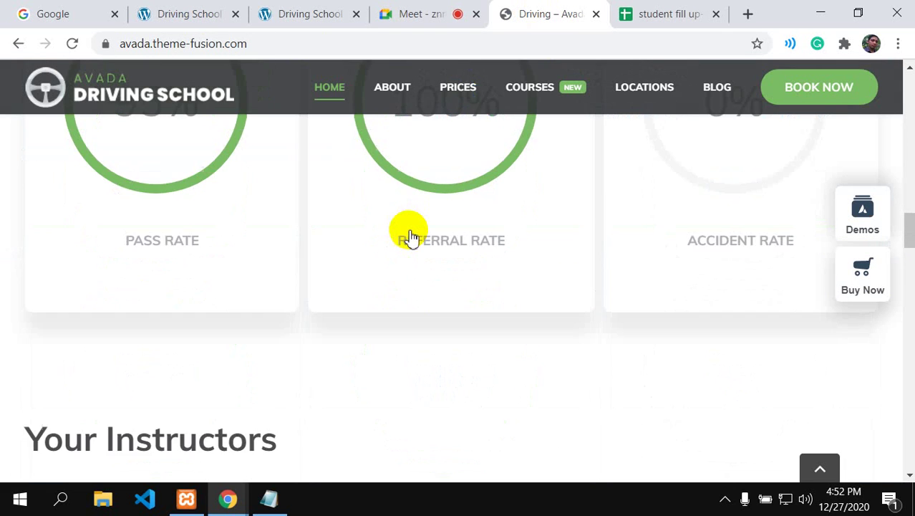
{"action": "scroll", "coordinate": [409, 235], "scroll_direction": "down", "scroll_amount": 4}
{"action": "scroll", "coordinate": [409, 234], "scroll_direction": "up", "scroll_amount": 2}
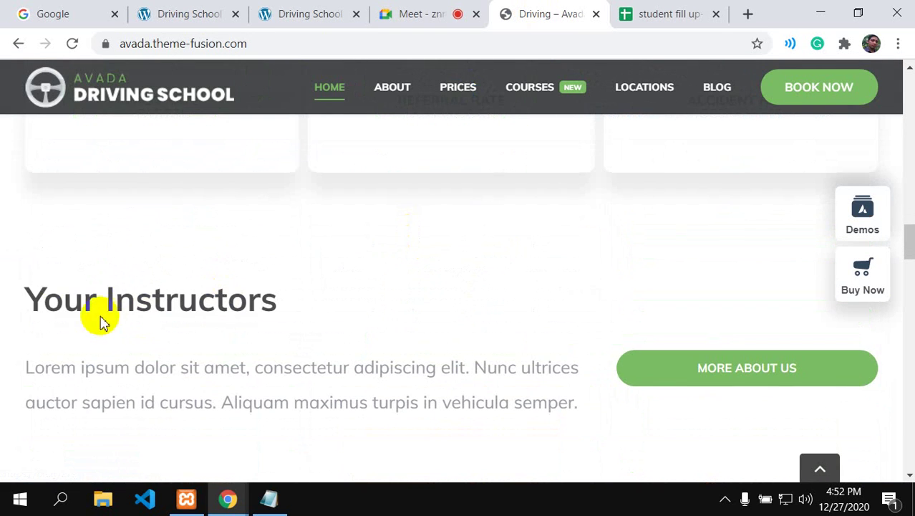
{"action": "left_click_drag", "start_coordinate": [31, 299], "coordinate": [313, 316]}
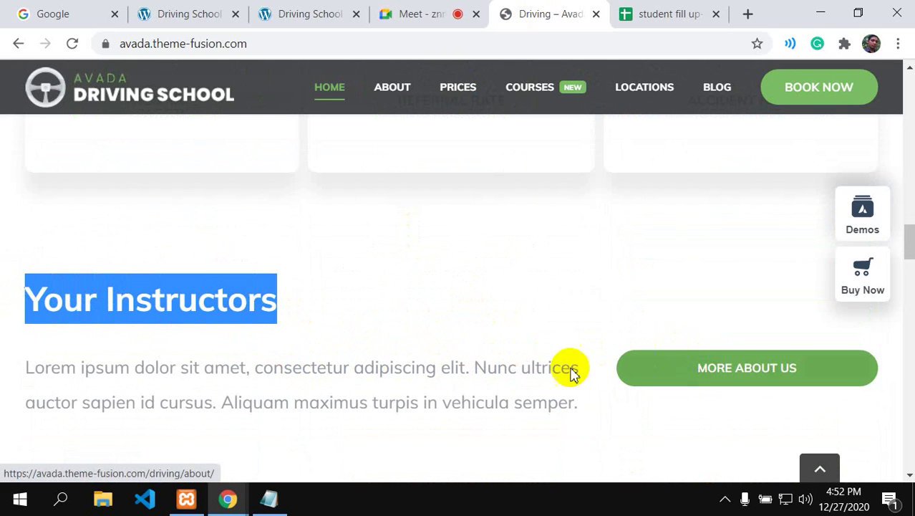
{"action": "left_click", "coordinate": [384, 383]}
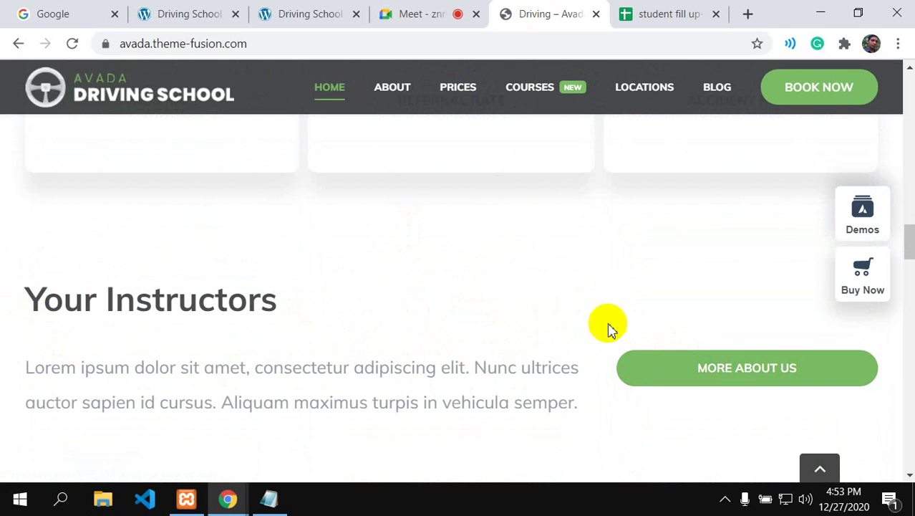
{"action": "left_click", "coordinate": [644, 387]}
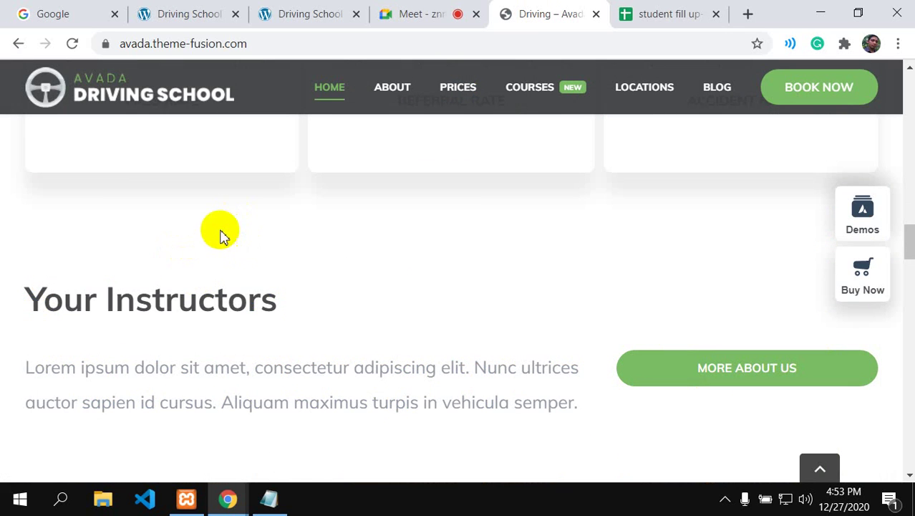
{"action": "scroll", "coordinate": [293, 317], "scroll_direction": "down", "scroll_amount": 4}
{"action": "scroll", "coordinate": [295, 319], "scroll_direction": "up", "scroll_amount": 1}
{"action": "scroll", "coordinate": [292, 317], "scroll_direction": "up", "scroll_amount": 8}
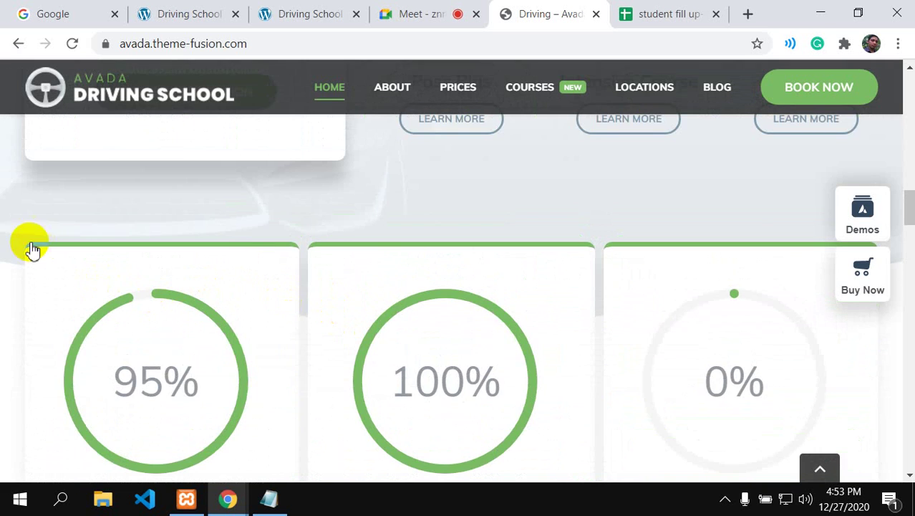
Step: Add a 3/5 - 2/5 column row below the three counter cards on the page being built
{"action": "scroll", "coordinate": [7, 317], "scroll_direction": "down", "scroll_amount": 8}
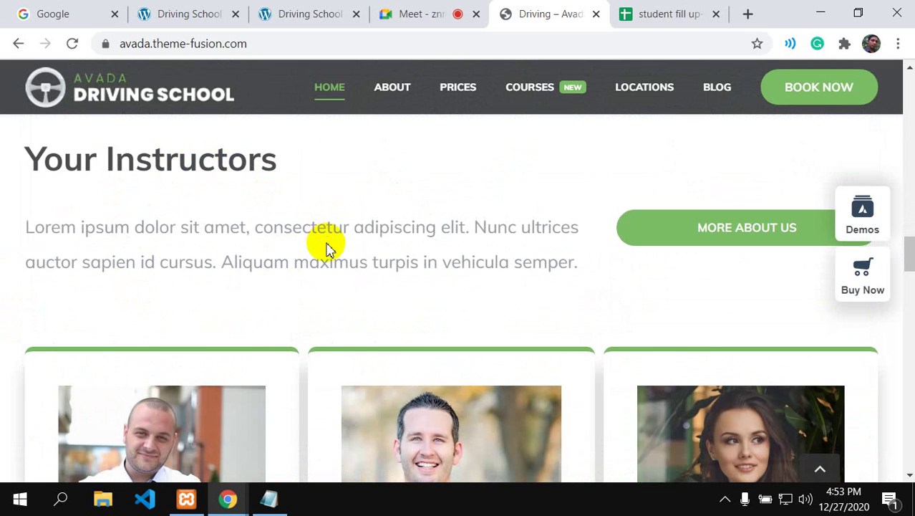
{"action": "scroll", "coordinate": [326, 246], "scroll_direction": "up", "scroll_amount": 6}
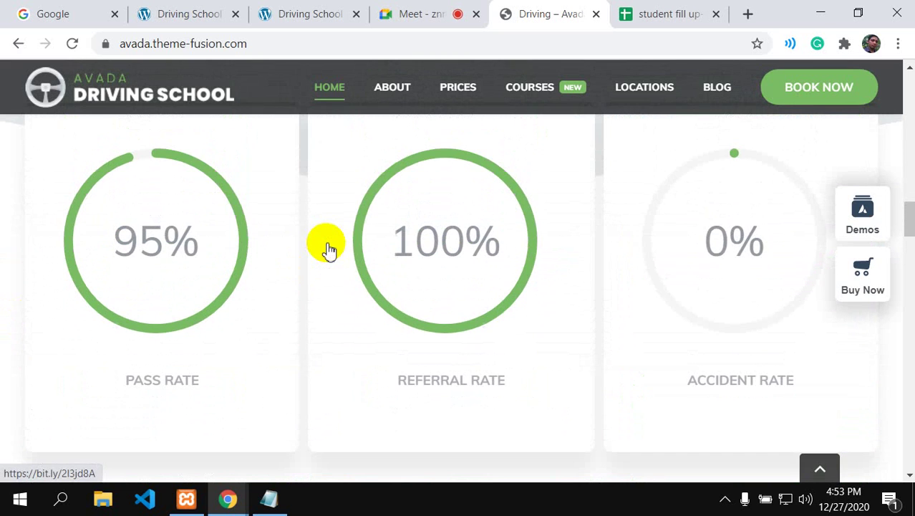
{"action": "left_click", "coordinate": [153, 10]}
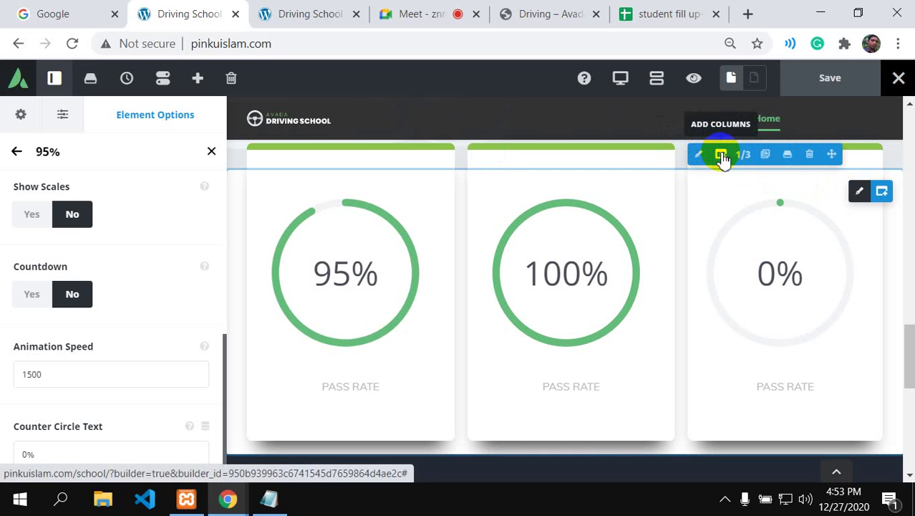
{"action": "left_click", "coordinate": [721, 155]}
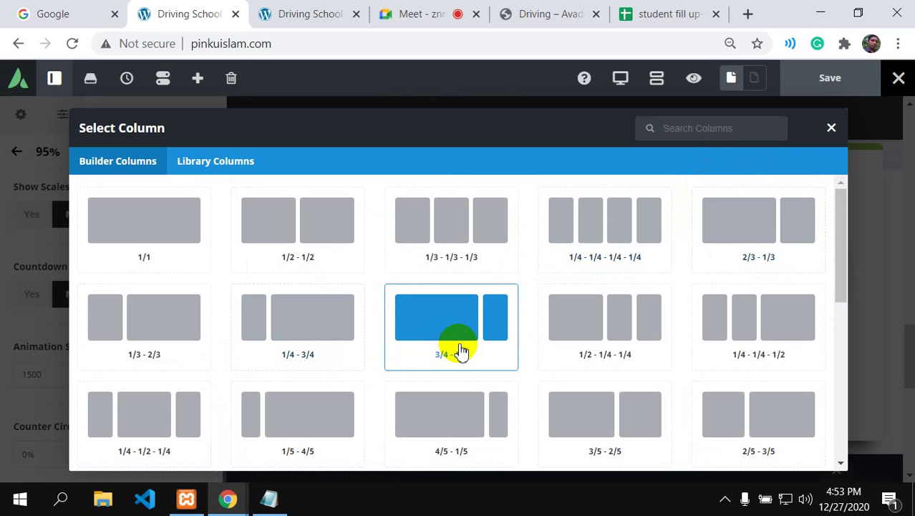
{"action": "left_click", "coordinate": [579, 402]}
{"action": "scroll", "coordinate": [575, 391], "scroll_direction": "down", "scroll_amount": 6}
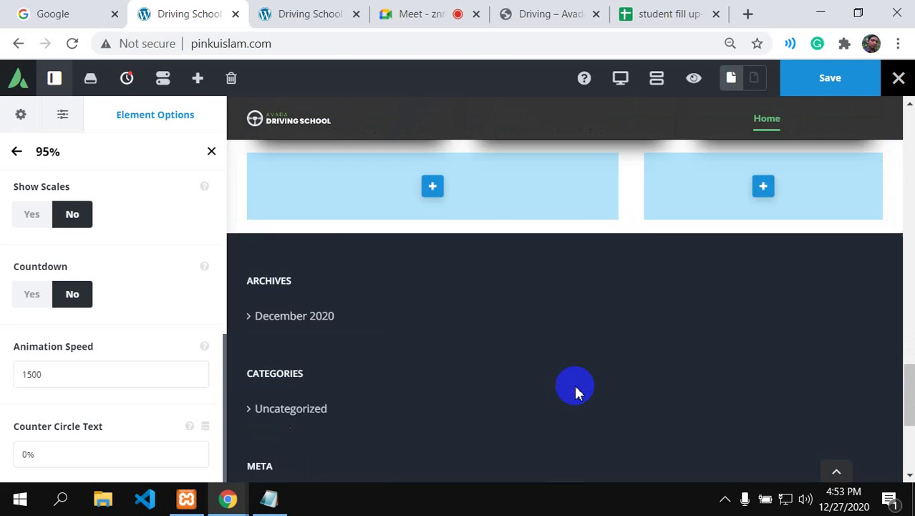
Step: Add padding above and below the content of the new 3/5 column, with about 63 px at its lower edge
{"action": "scroll", "coordinate": [468, 249], "scroll_direction": "up", "scroll_amount": 2}
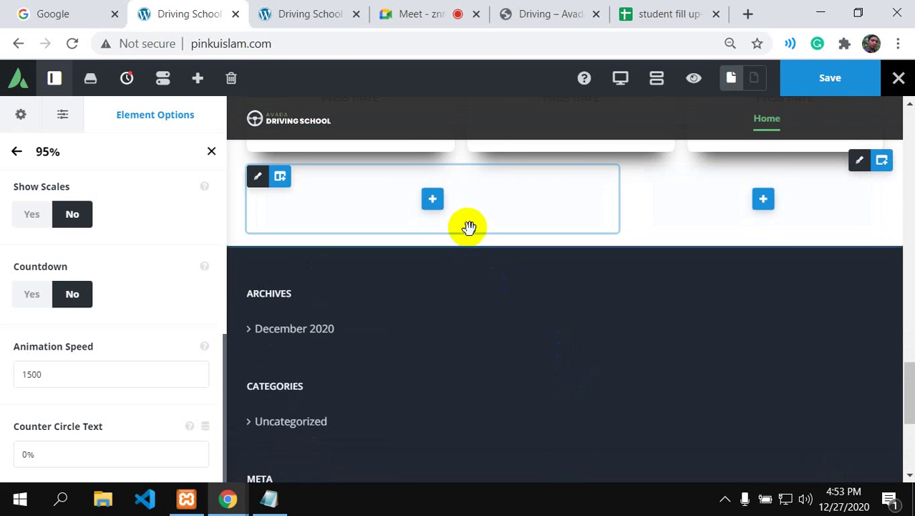
{"action": "scroll", "coordinate": [486, 244], "scroll_direction": "up", "scroll_amount": 2}
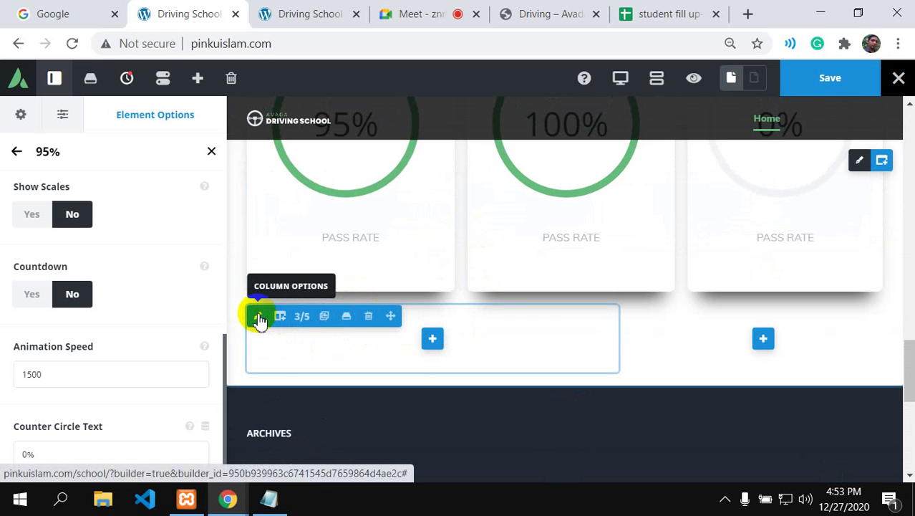
{"action": "left_click", "coordinate": [258, 317]}
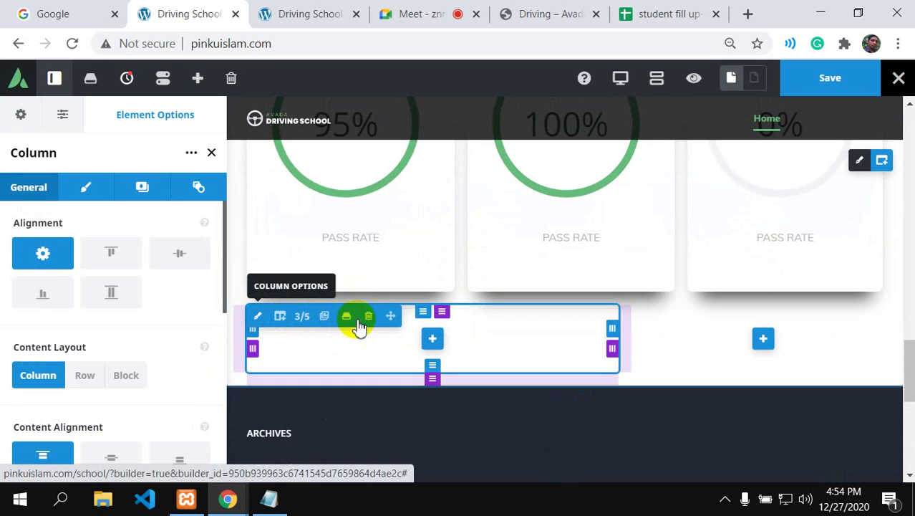
{"action": "left_click_drag", "start_coordinate": [419, 348], "coordinate": [423, 382]}
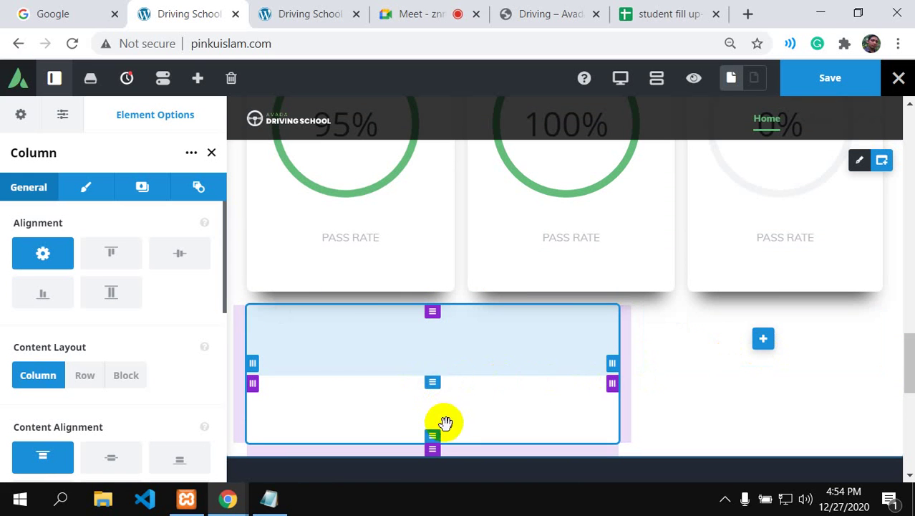
{"action": "left_click_drag", "start_coordinate": [432, 438], "coordinate": [433, 479]}
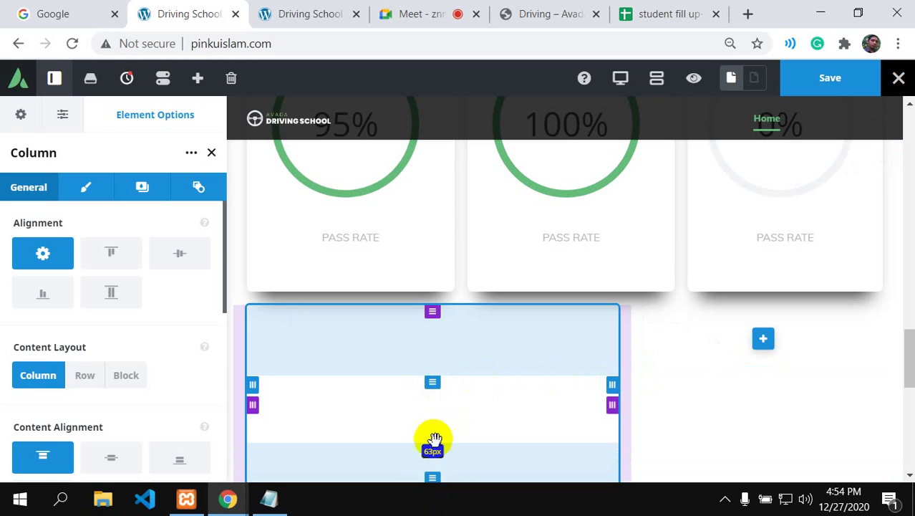
Step: Switch to the demo page and copy the Your Instructors heading text
{"action": "left_click", "coordinate": [542, 14]}
{"action": "scroll", "coordinate": [338, 333], "scroll_direction": "down", "scroll_amount": 1}
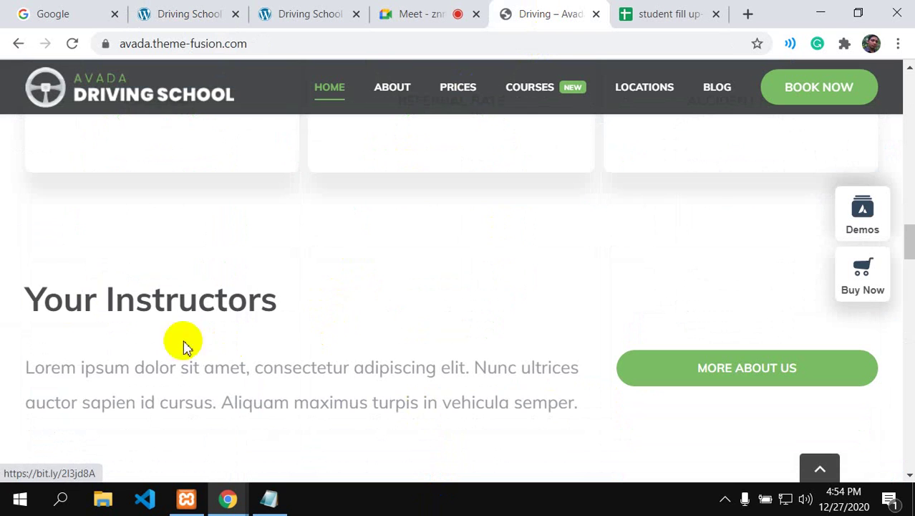
{"action": "mouse_move", "coordinate": [37, 299]}
{"action": "left_mouse_down"}
{"action": "mouse_move", "coordinate": [284, 296]}
{"action": "mouse_move", "coordinate": [20, 293]}
{"action": "left_mouse_up"}
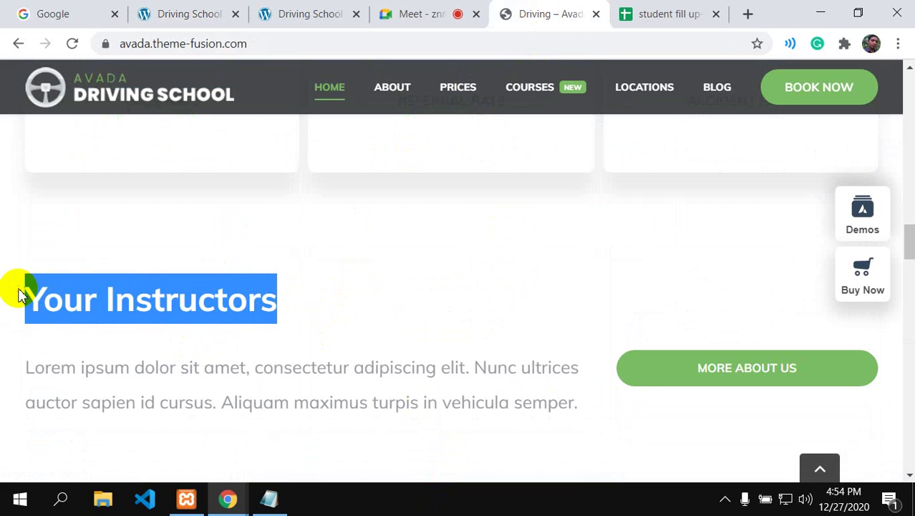
{"action": "right_click", "coordinate": [76, 300]}
{"action": "left_click", "coordinate": [103, 309]}
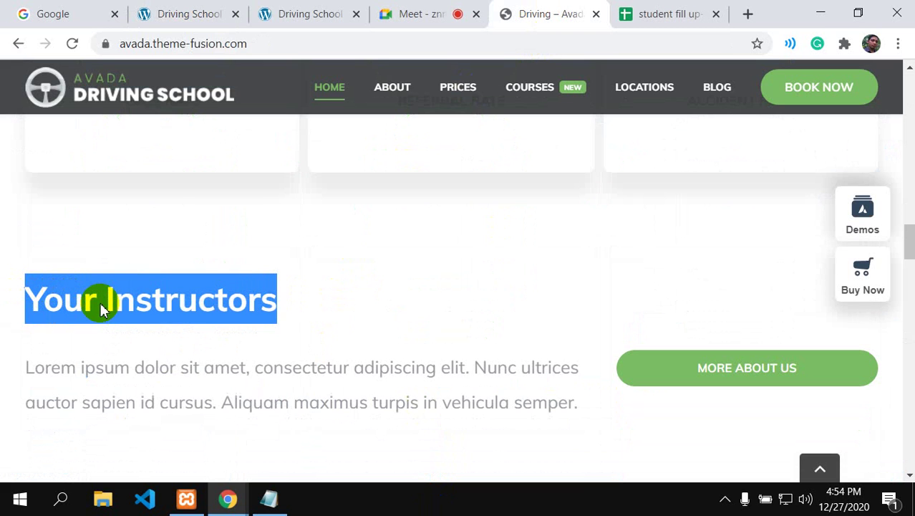
Step: Return to the page builder and add a Title element to the 3/5 column
{"action": "left_click", "coordinate": [151, 9]}
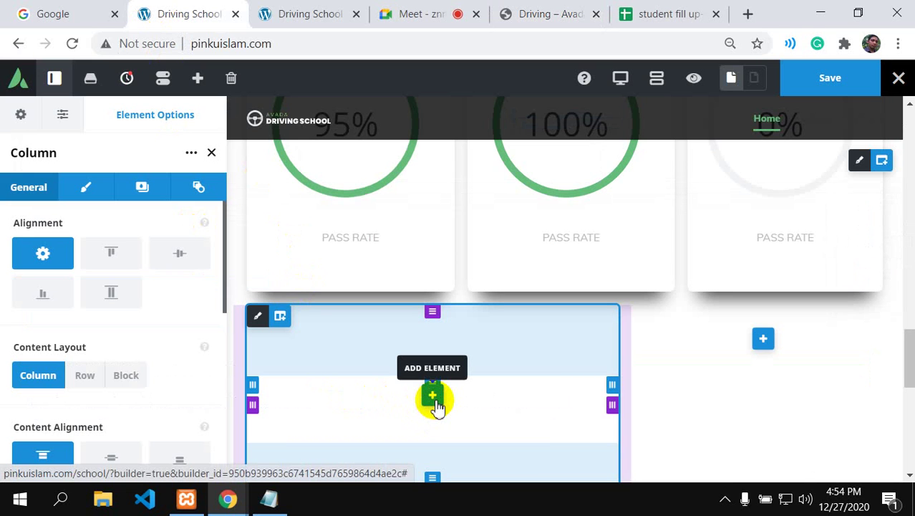
{"action": "left_click", "coordinate": [433, 398]}
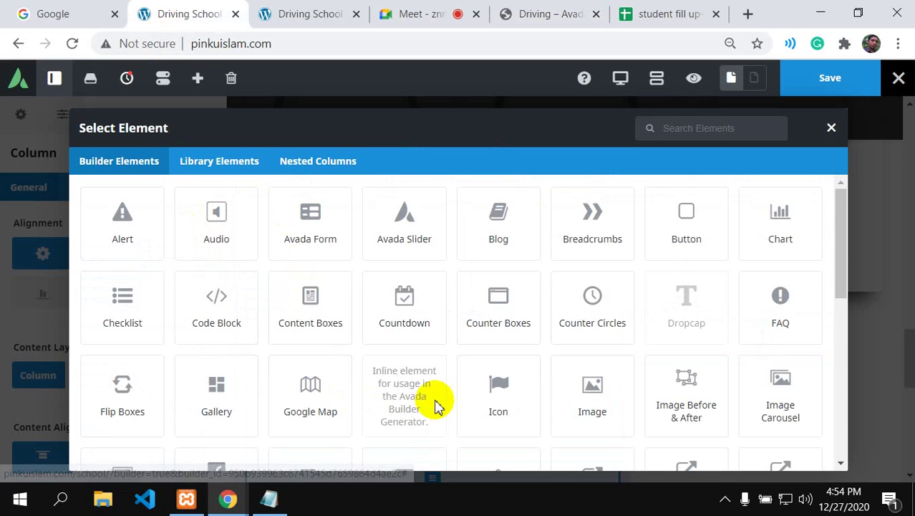
{"action": "left_click", "coordinate": [698, 127]}
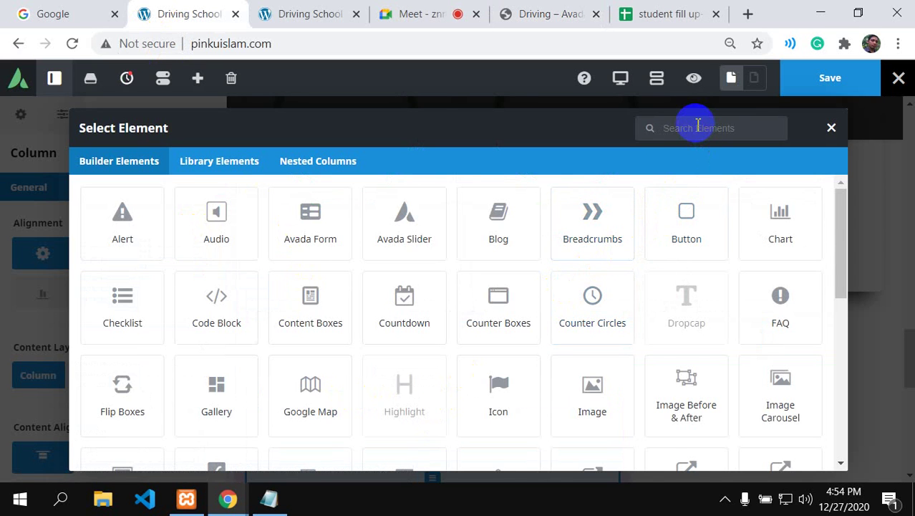
{"action": "type", "text": "T"}
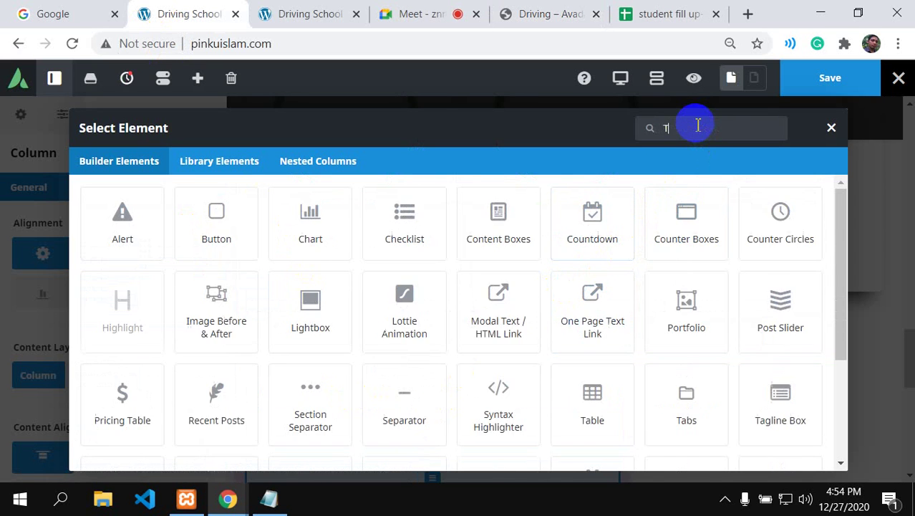
{"action": "type", "text": "ITLE"}
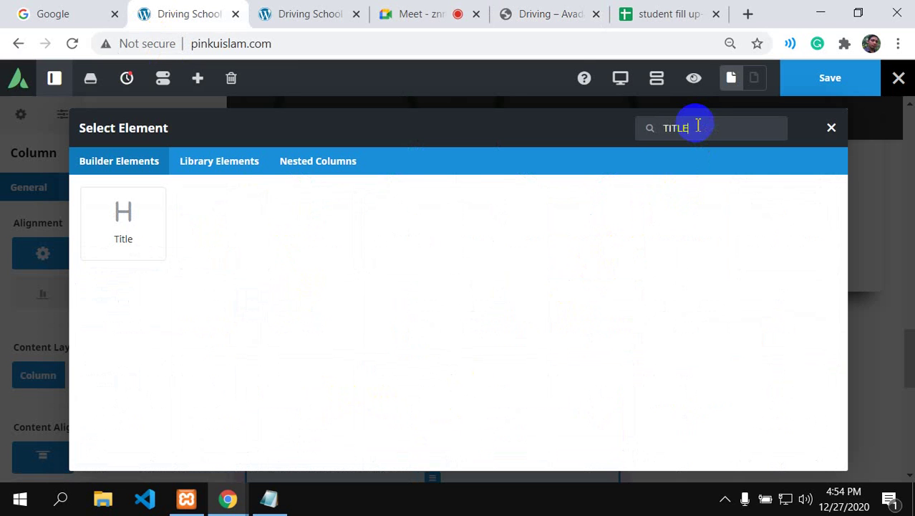
{"action": "left_click", "coordinate": [104, 225]}
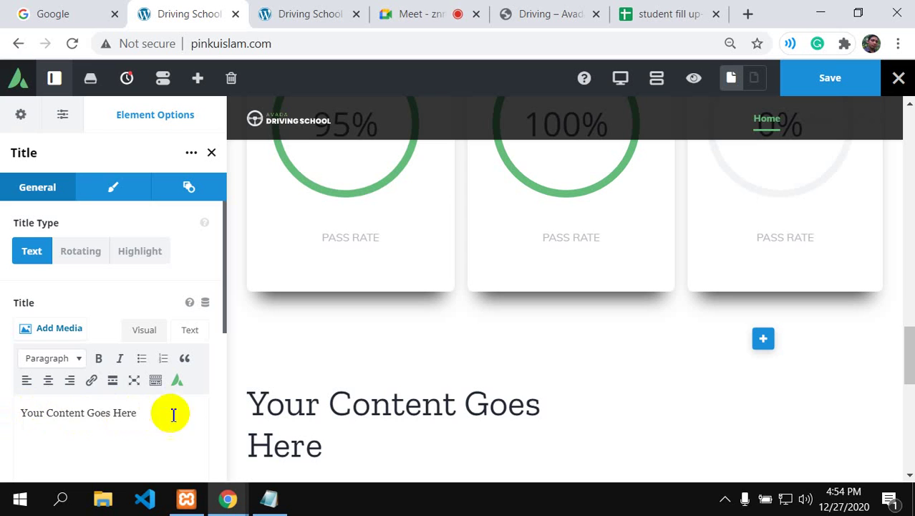
Step: Replace the title's placeholder text with the copied heading, Your Instructors, as plain text
{"action": "left_click_drag", "start_coordinate": [139, 414], "coordinate": [23, 419]}
{"action": "key", "text": "BackSpace"}
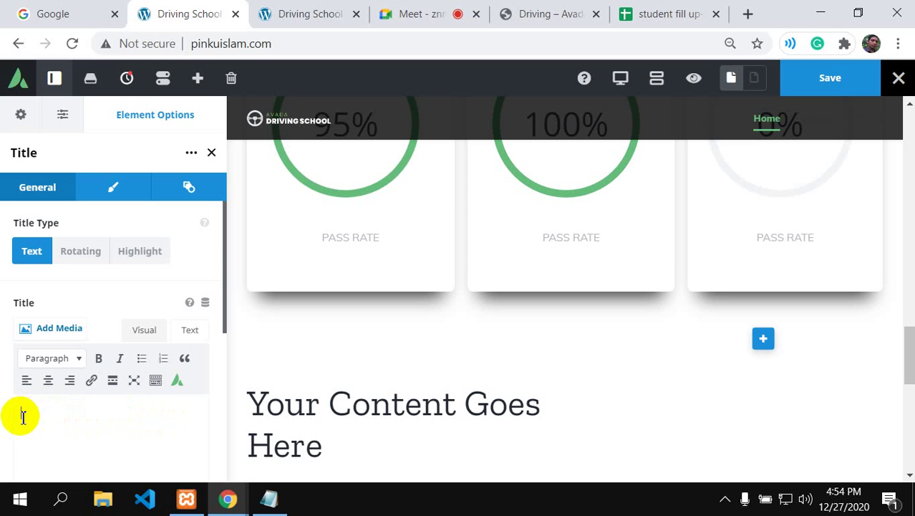
{"action": "right_click", "coordinate": [23, 413]}
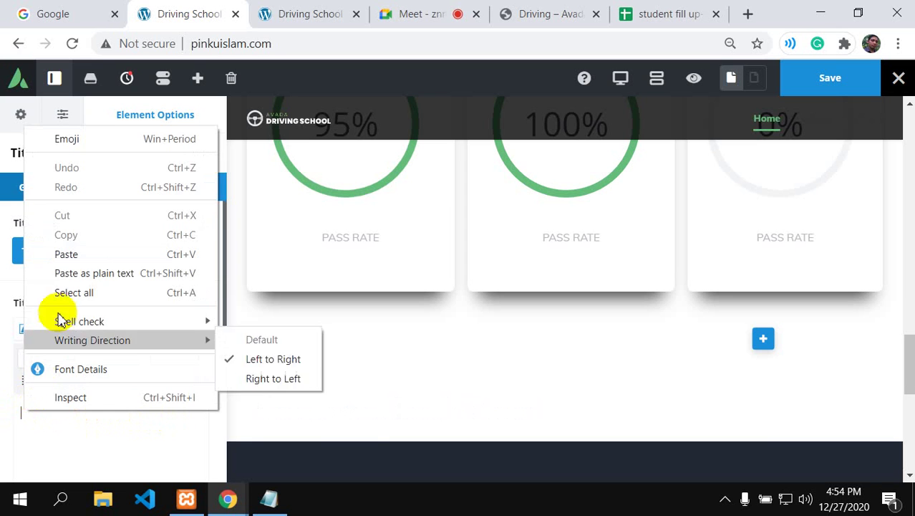
{"action": "left_click", "coordinate": [63, 273]}
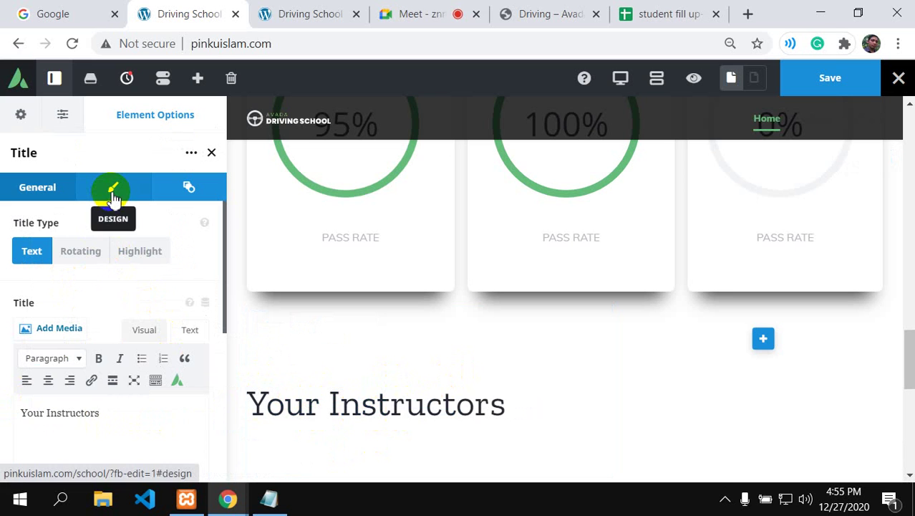
Step: Set the Your Instructors title's separator to None in its design options
{"action": "left_click", "coordinate": [113, 195]}
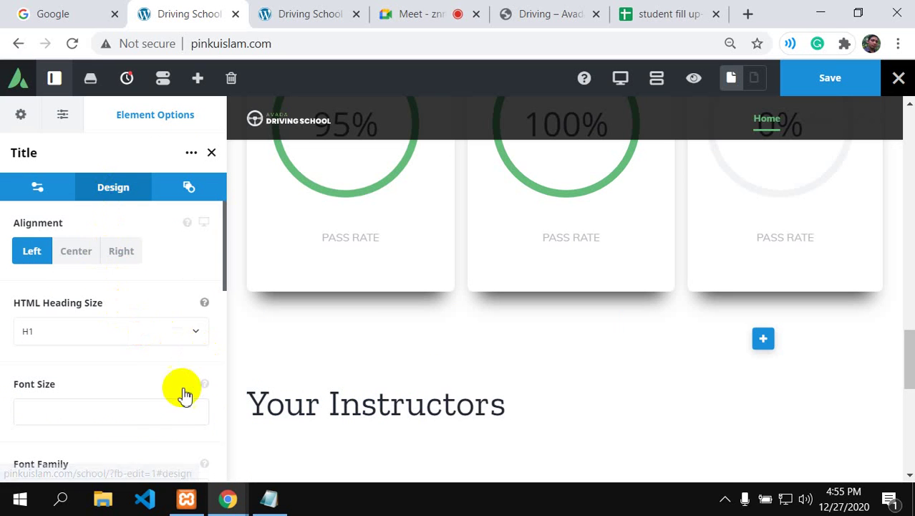
{"action": "scroll", "coordinate": [181, 390], "scroll_direction": "down", "scroll_amount": 3}
{"action": "left_click", "coordinate": [183, 374]}
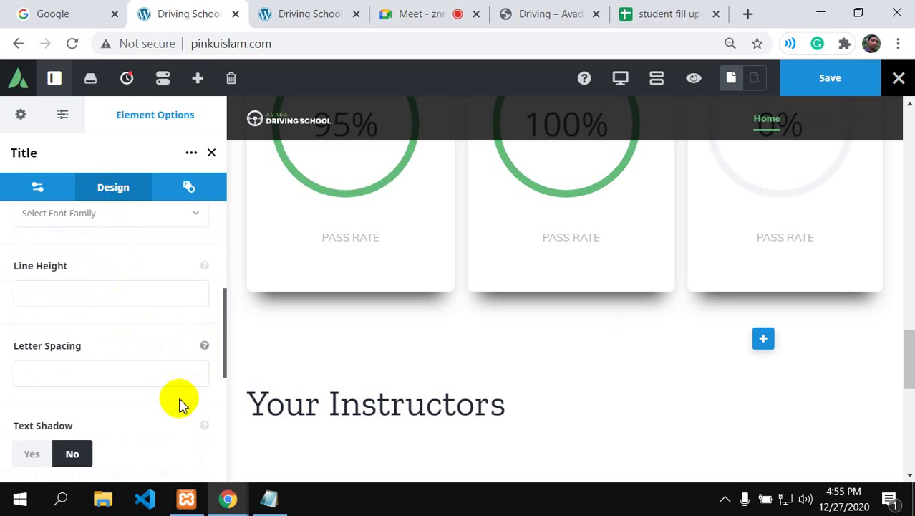
{"action": "scroll", "coordinate": [181, 401], "scroll_direction": "down", "scroll_amount": 2}
{"action": "left_click", "coordinate": [179, 401]}
{"action": "scroll", "coordinate": [180, 401], "scroll_direction": "down", "scroll_amount": 2}
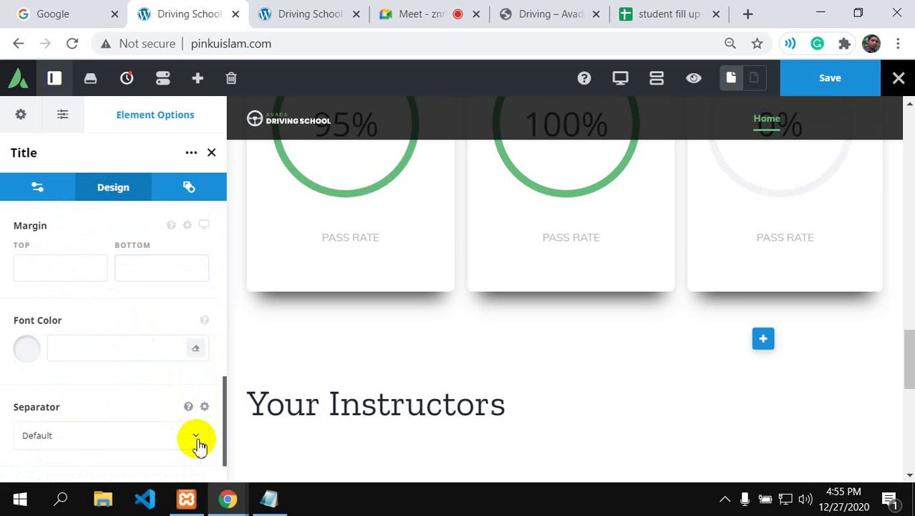
{"action": "scroll", "coordinate": [195, 444], "scroll_direction": "down", "scroll_amount": 2}
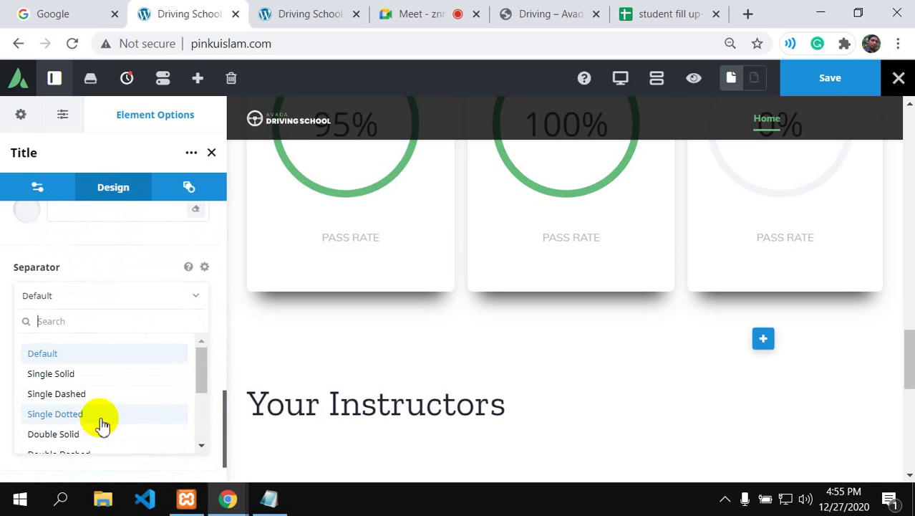
{"action": "scroll", "coordinate": [98, 423], "scroll_direction": "down", "scroll_amount": 2}
{"action": "left_click", "coordinate": [81, 432]}
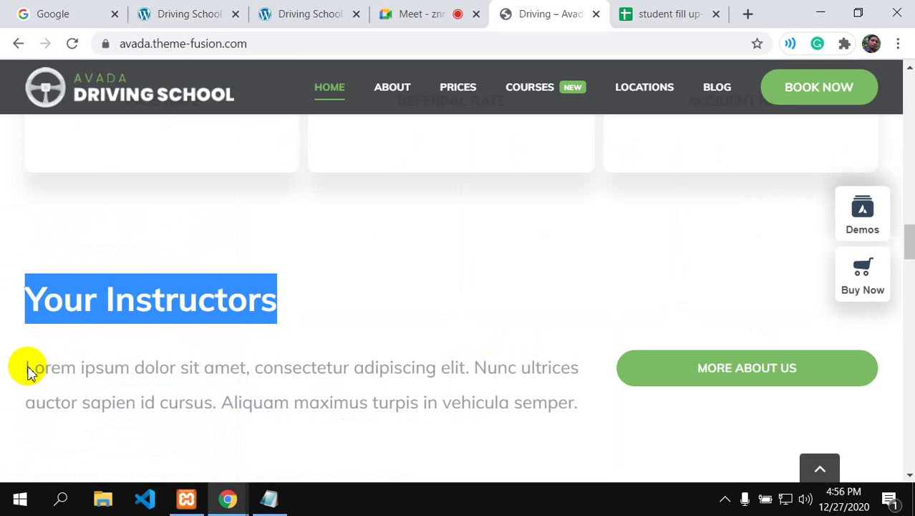
Step: Copy the Lorem ipsum paragraph under the demo page's Your Instructors heading
{"action": "left_click_drag", "start_coordinate": [26, 369], "coordinate": [597, 407]}
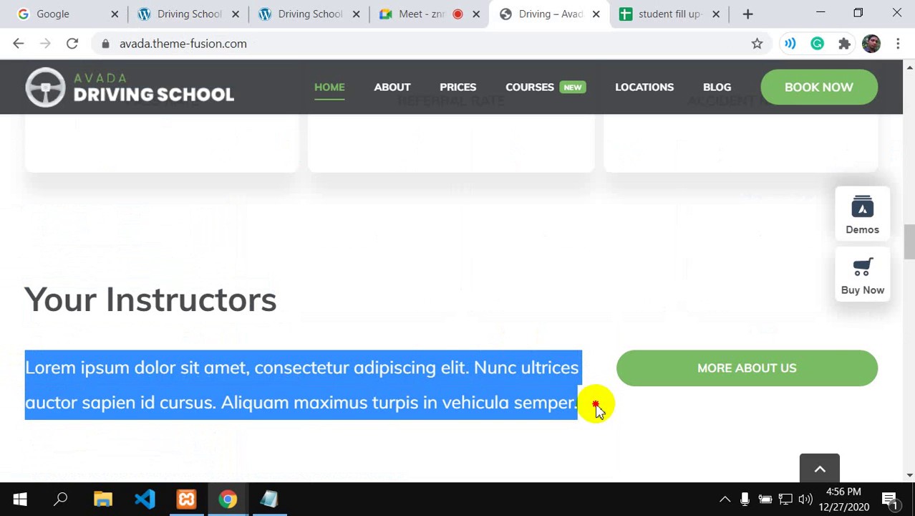
{"action": "right_click", "coordinate": [437, 371]}
{"action": "left_click", "coordinate": [474, 255]}
Step: Return to the page builder and add a Text Block element below the Your Instructors title
{"action": "left_click", "coordinate": [183, 14]}
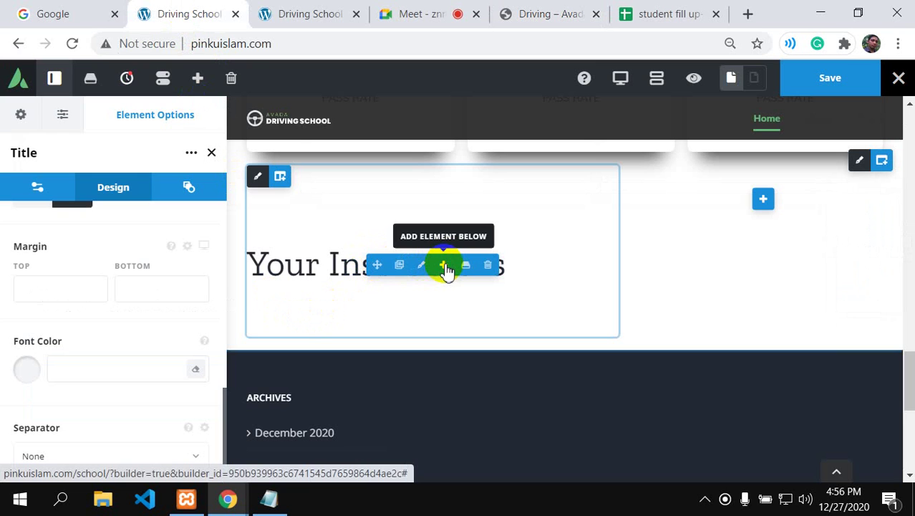
{"action": "left_click", "coordinate": [444, 265]}
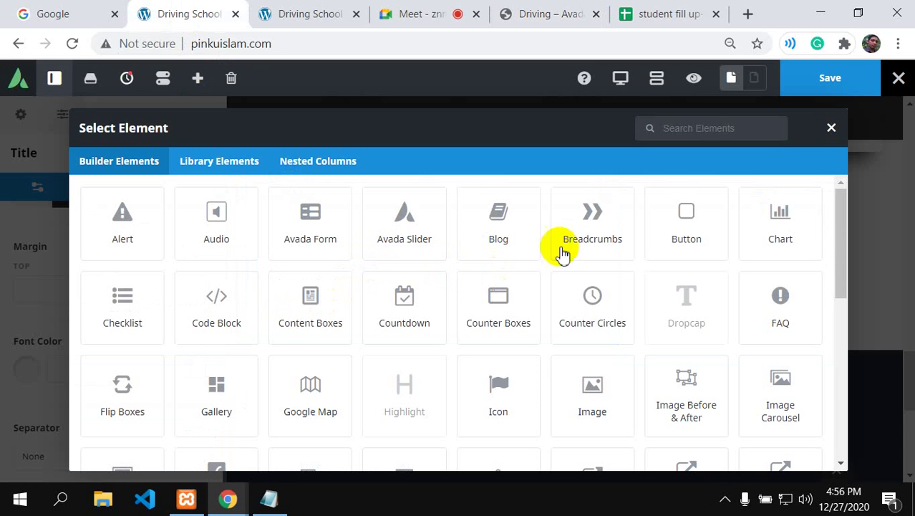
{"action": "left_click", "coordinate": [682, 126]}
{"action": "type", "text": "TE"}
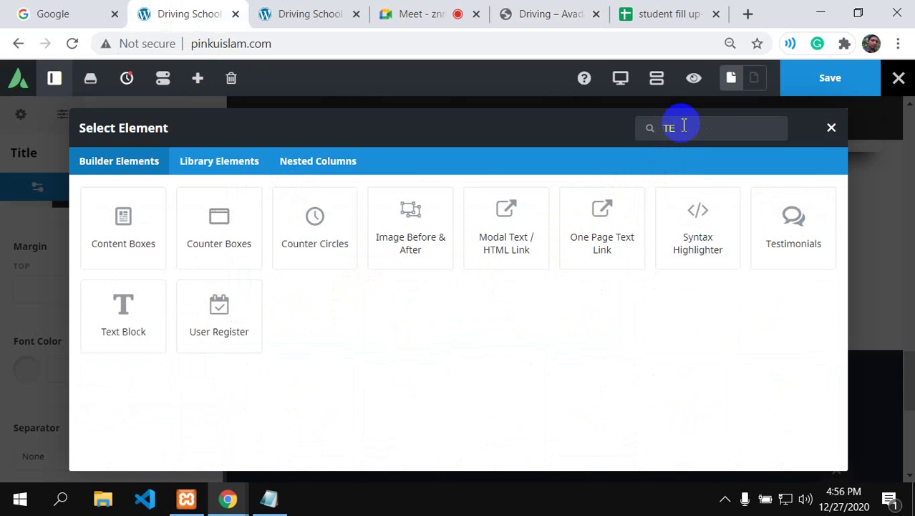
{"action": "left_click", "coordinate": [122, 322]}
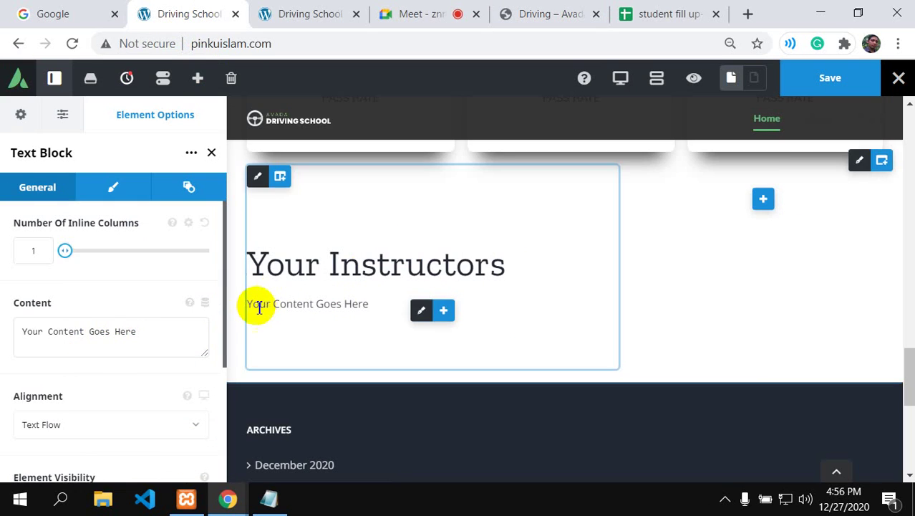
Step: Replace the text block's placeholder content with the copied Lorem ipsum paragraph
{"action": "scroll", "coordinate": [113, 422], "scroll_direction": "down", "scroll_amount": 3}
{"action": "scroll", "coordinate": [112, 422], "scroll_direction": "up", "scroll_amount": 3}
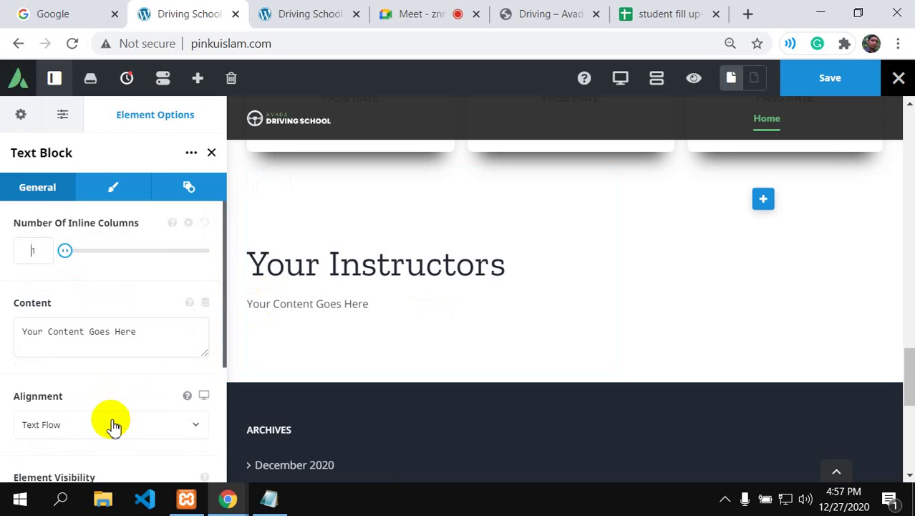
{"action": "scroll", "coordinate": [112, 424], "scroll_direction": "down", "scroll_amount": 3}
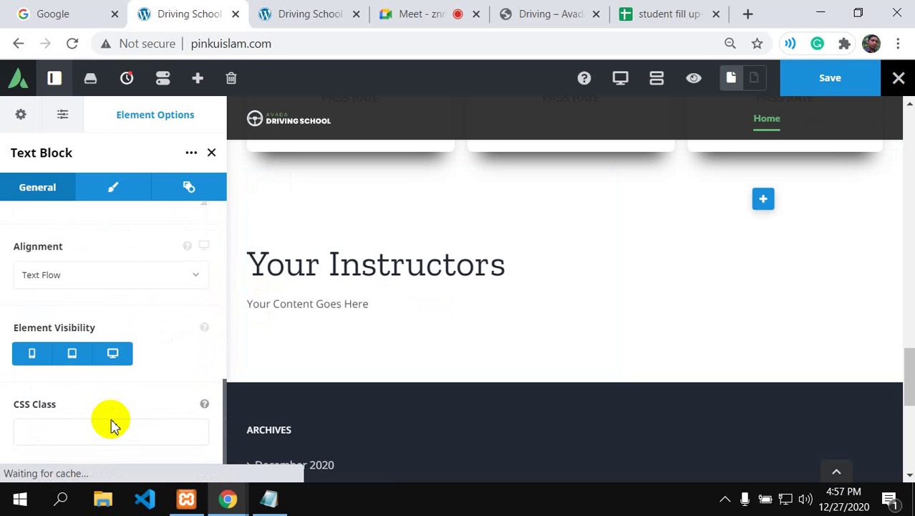
{"action": "scroll", "coordinate": [113, 421], "scroll_direction": "up", "scroll_amount": 10}
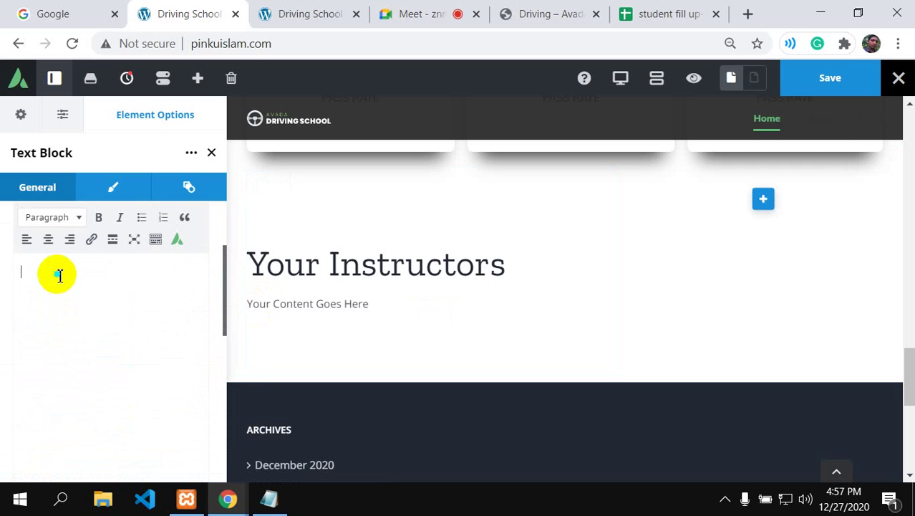
{"action": "right_click", "coordinate": [60, 276]}
{"action": "left_click", "coordinate": [99, 346]}
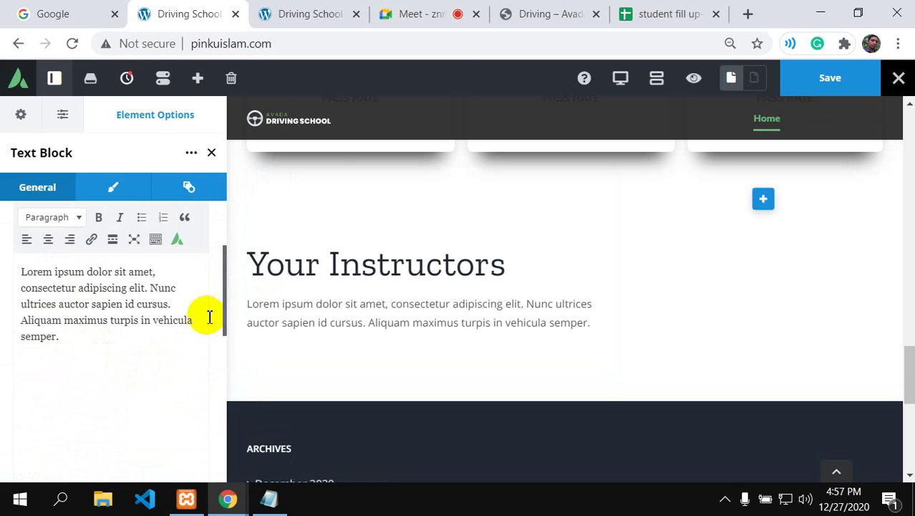
Step: Add top padding to the 2/5 column and compare its spacing with the demo's MORE ABOUT US button position
{"action": "left_click", "coordinate": [519, 15]}
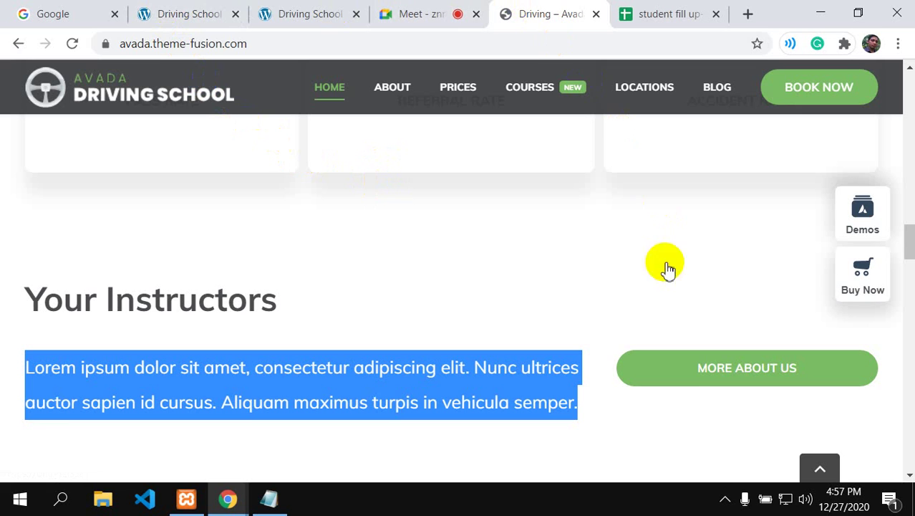
{"action": "left_click", "coordinate": [184, 12]}
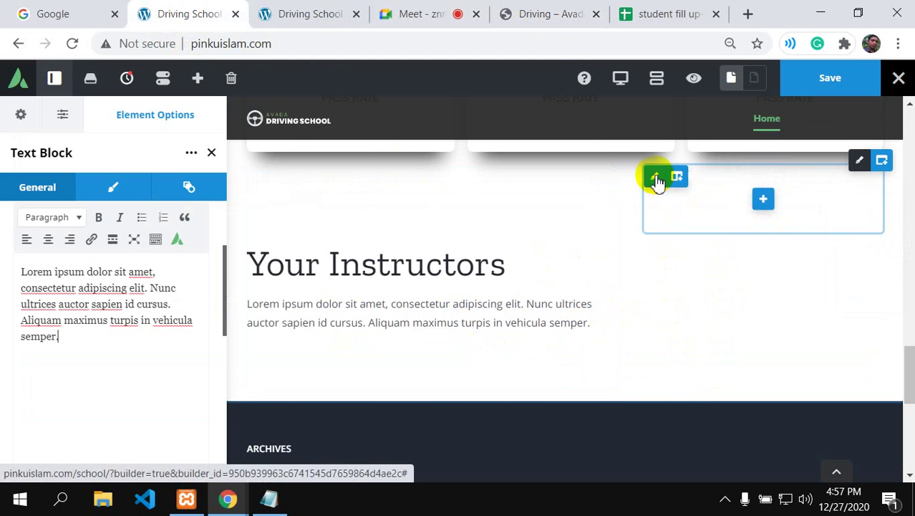
{"action": "left_click", "coordinate": [656, 179]}
{"action": "left_click_drag", "start_coordinate": [755, 177], "coordinate": [774, 261]}
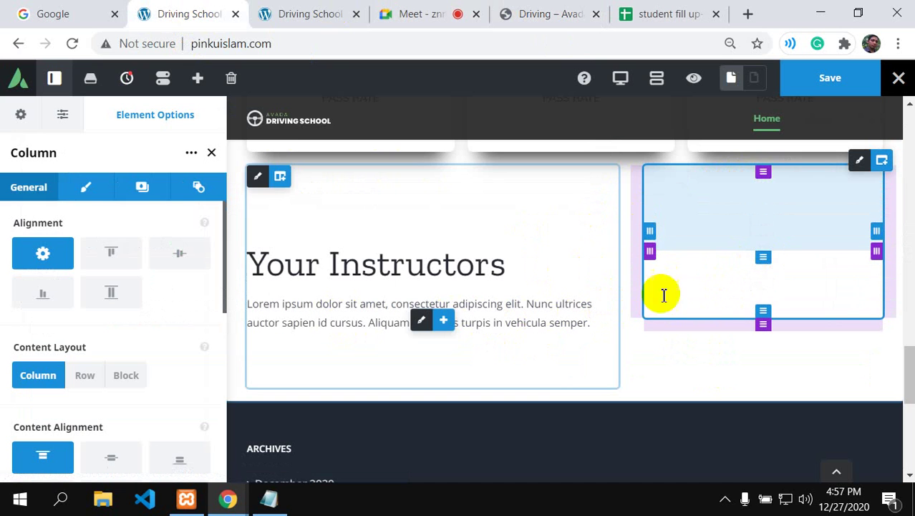
{"action": "left_click", "coordinate": [557, 16]}
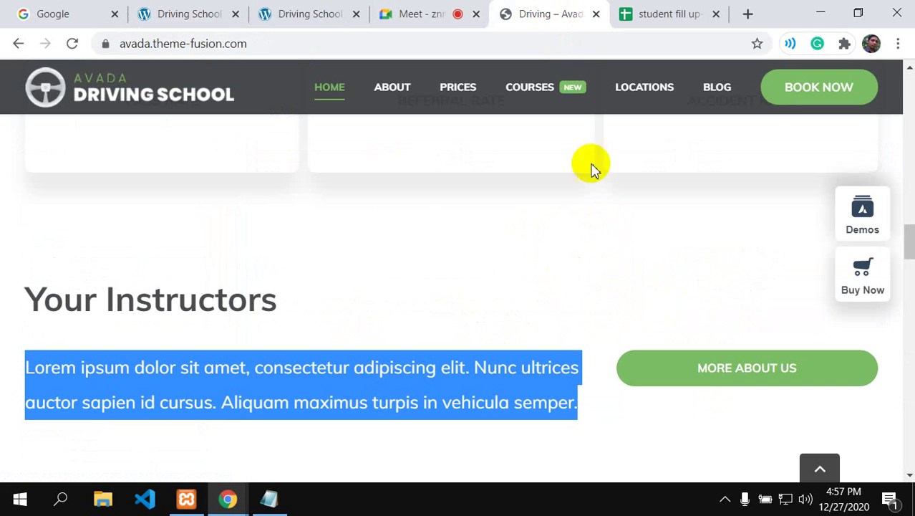
Step: In the page builder, increase the vertical padding of the empty column beside the Your Instructors heading and add a Button element to it
{"action": "left_click", "coordinate": [175, 14]}
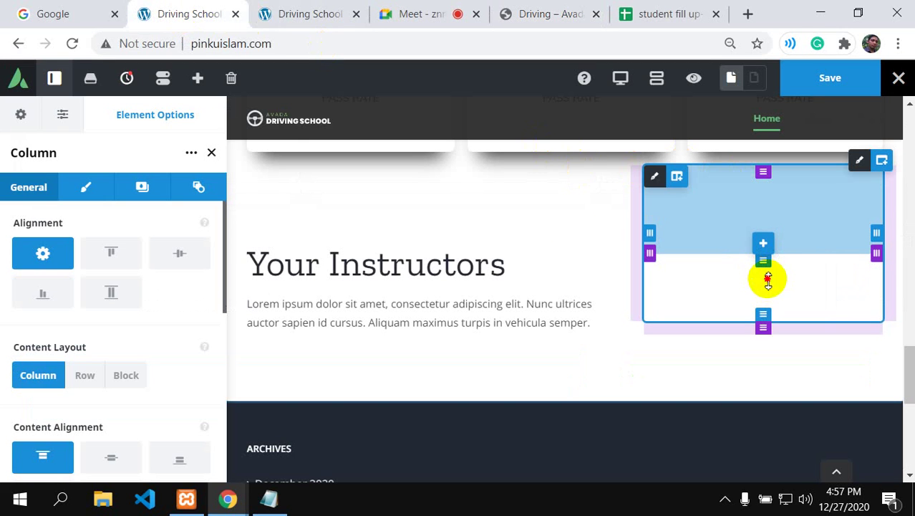
{"action": "left_click_drag", "start_coordinate": [765, 331], "coordinate": [764, 363]}
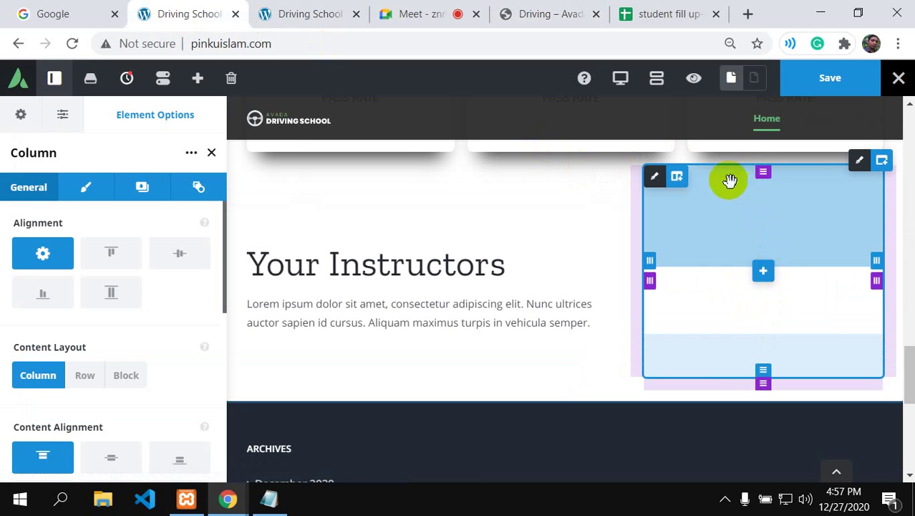
{"action": "left_click", "coordinate": [763, 273]}
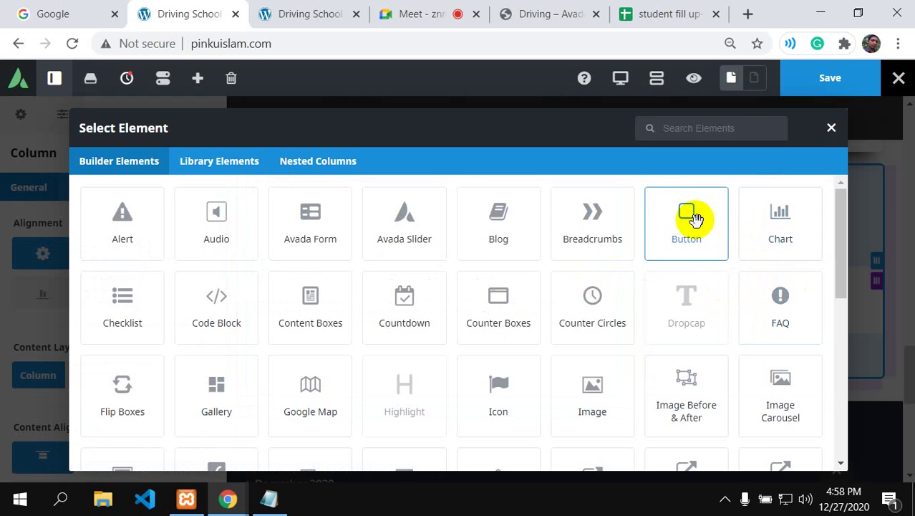
{"action": "left_click", "coordinate": [698, 227]}
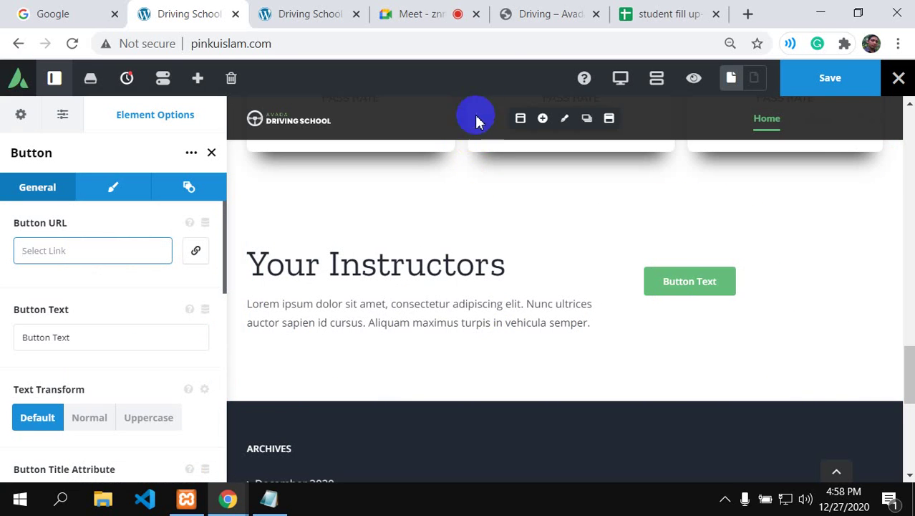
Step: Set the new button's URL to # and its text to "More About Us" with uppercase text transform, following the demo's button
{"action": "left_click", "coordinate": [525, 14]}
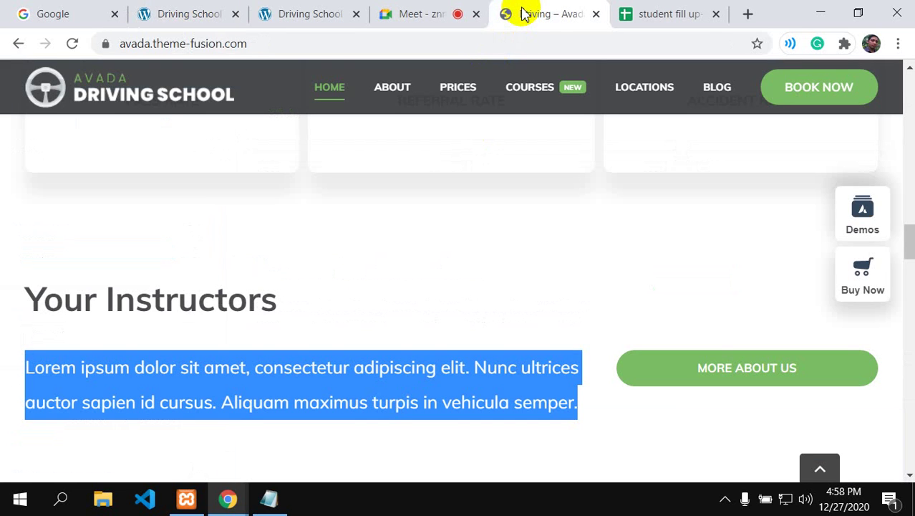
{"action": "left_click", "coordinate": [148, 14]}
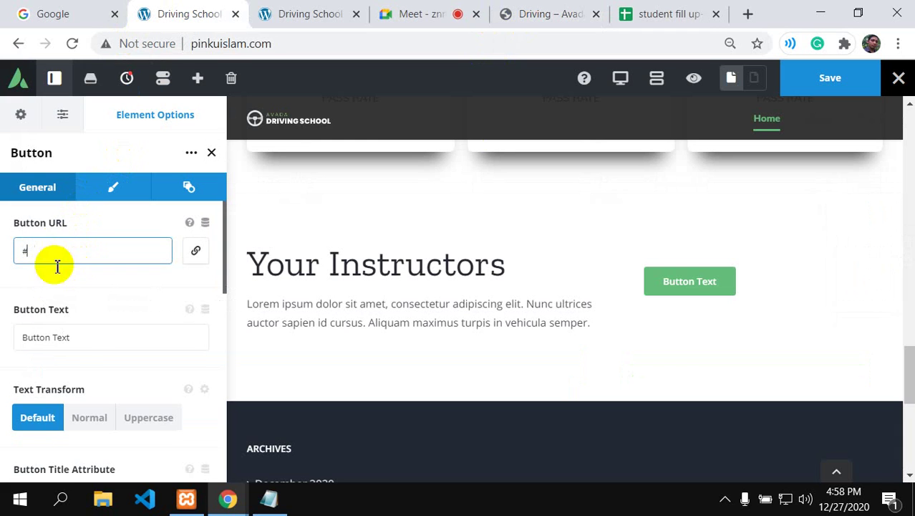
{"action": "left_click", "coordinate": [81, 347]}
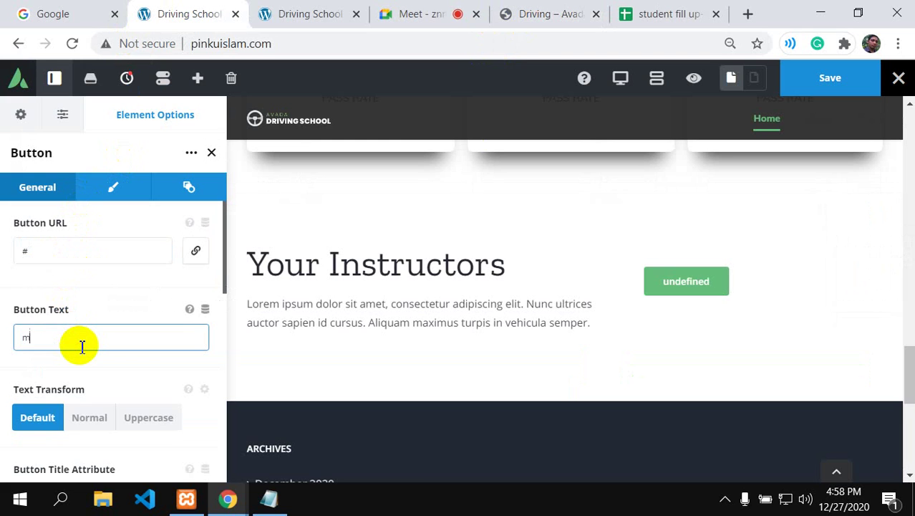
{"action": "type", "text": "mc"}
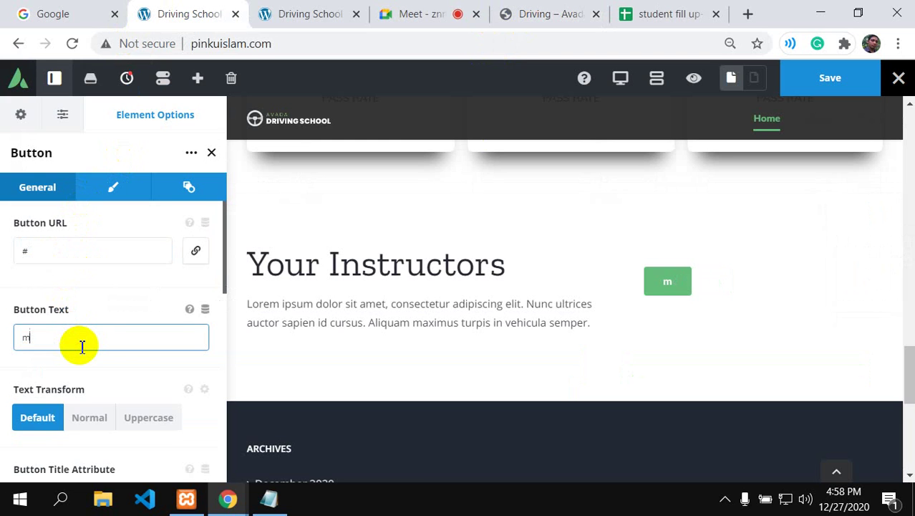
{"action": "key", "text": "BackSpace"}
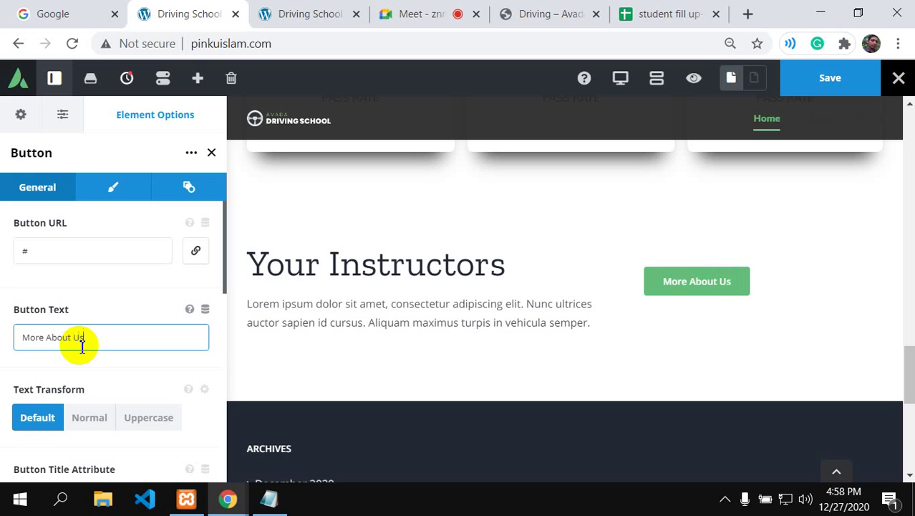
{"action": "left_click", "coordinate": [133, 423]}
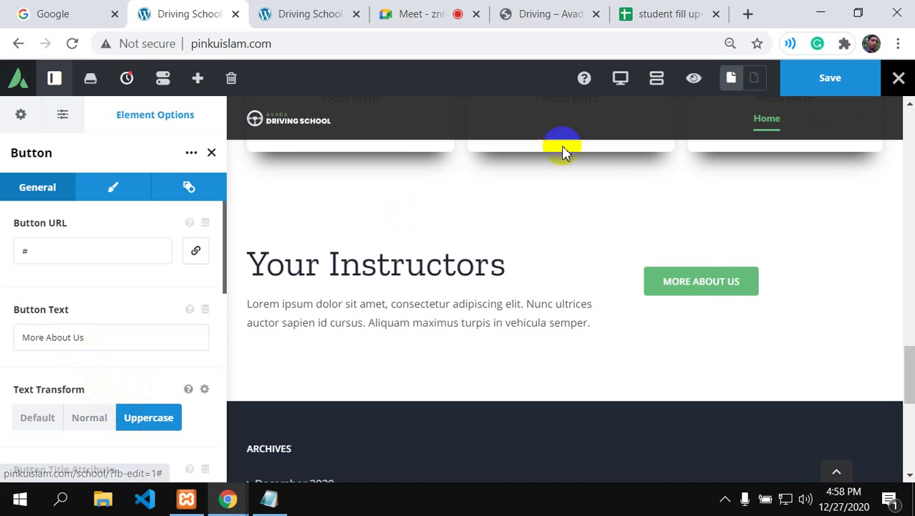
Step: Make the More About Us button span the full column width, as on the demo page
{"action": "left_click", "coordinate": [523, 10]}
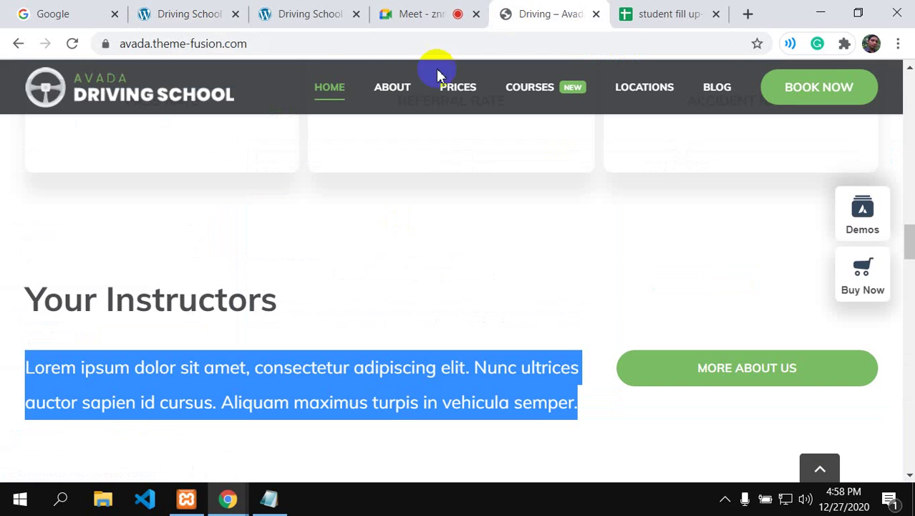
{"action": "left_click", "coordinate": [170, 15]}
{"action": "scroll", "coordinate": [129, 269], "scroll_direction": "down", "scroll_amount": 2}
{"action": "scroll", "coordinate": [129, 272], "scroll_direction": "down", "scroll_amount": 1}
{"action": "scroll", "coordinate": [107, 250], "scroll_direction": "up", "scroll_amount": 3}
{"action": "left_click", "coordinate": [113, 188]}
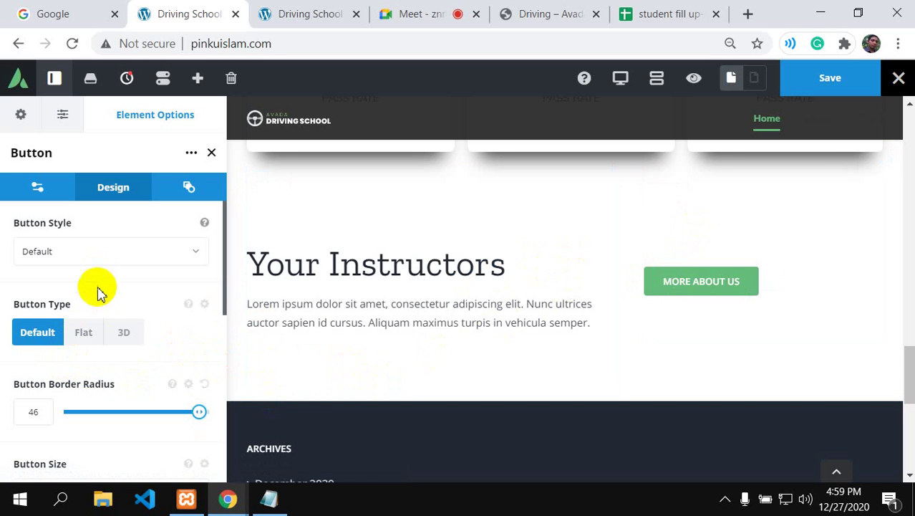
{"action": "scroll", "coordinate": [10, 322], "scroll_direction": "down", "scroll_amount": 2}
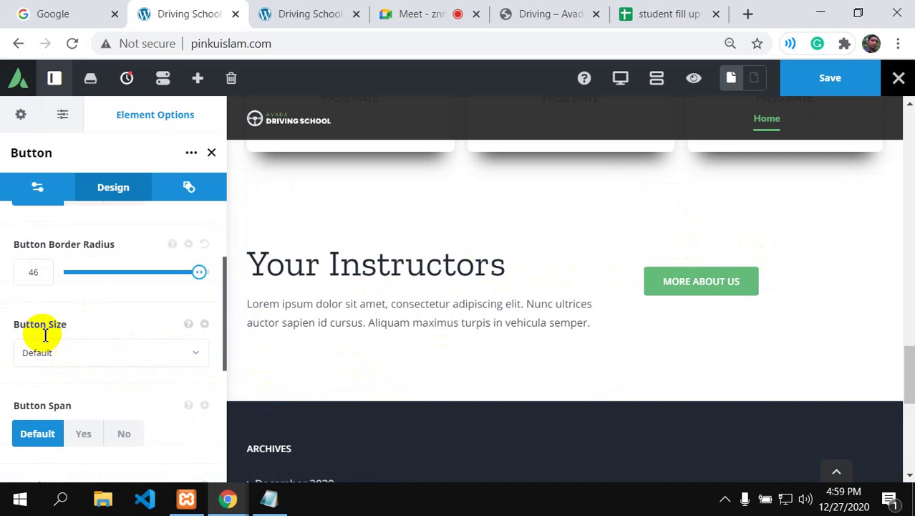
{"action": "left_click", "coordinate": [84, 439]}
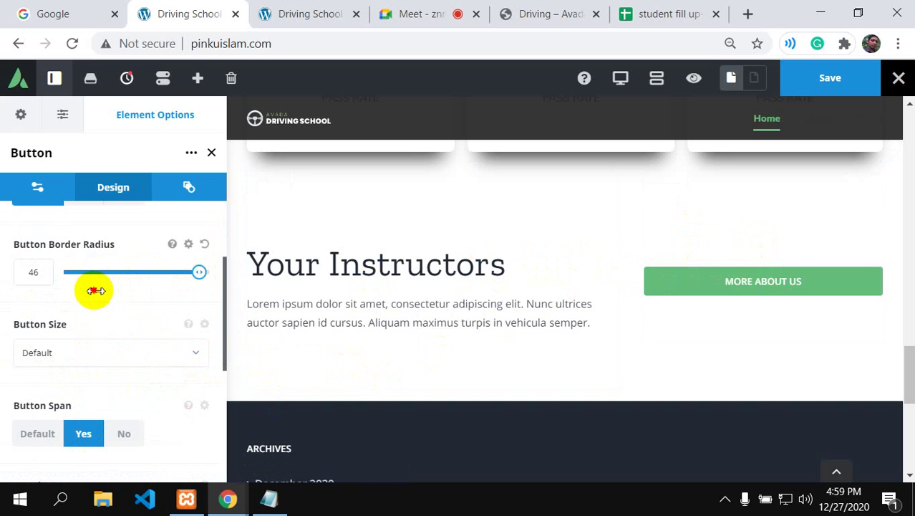
Step: Set the More About Us button's border radius to 27 and compare its shape with the demo's button
{"action": "left_click_drag", "start_coordinate": [95, 289], "coordinate": [140, 283]}
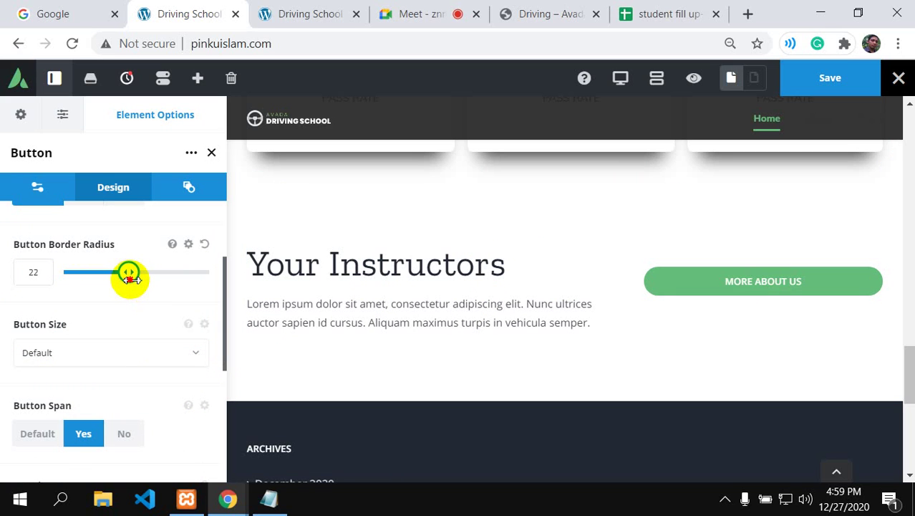
{"action": "left_click_drag", "start_coordinate": [129, 279], "coordinate": [154, 270]}
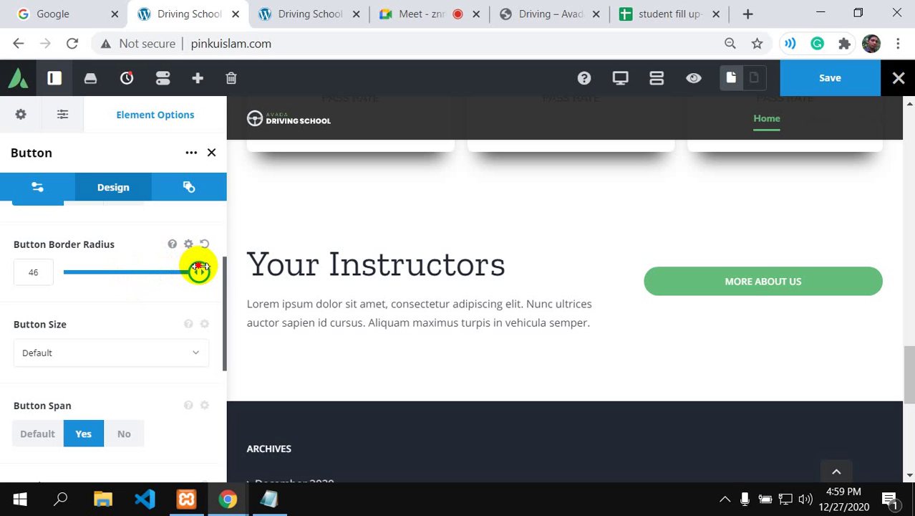
{"action": "left_click", "coordinate": [525, 9]}
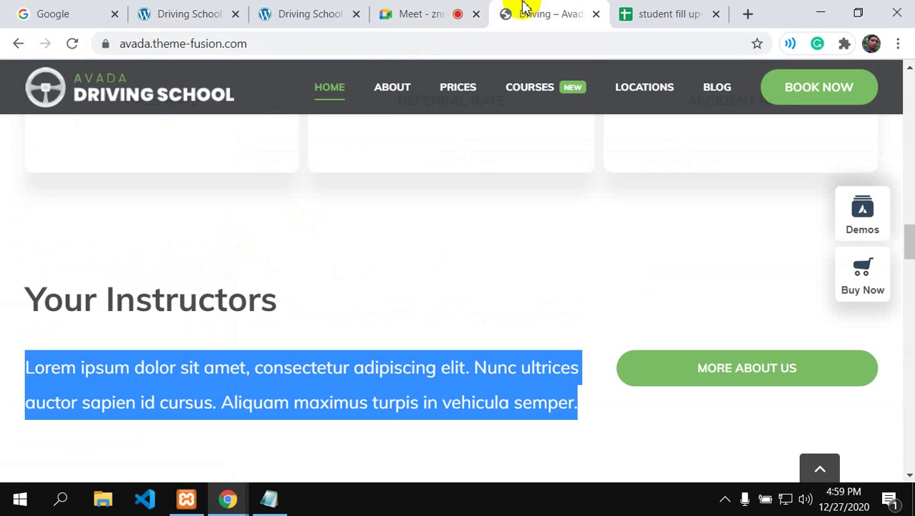
{"action": "left_click", "coordinate": [184, 17]}
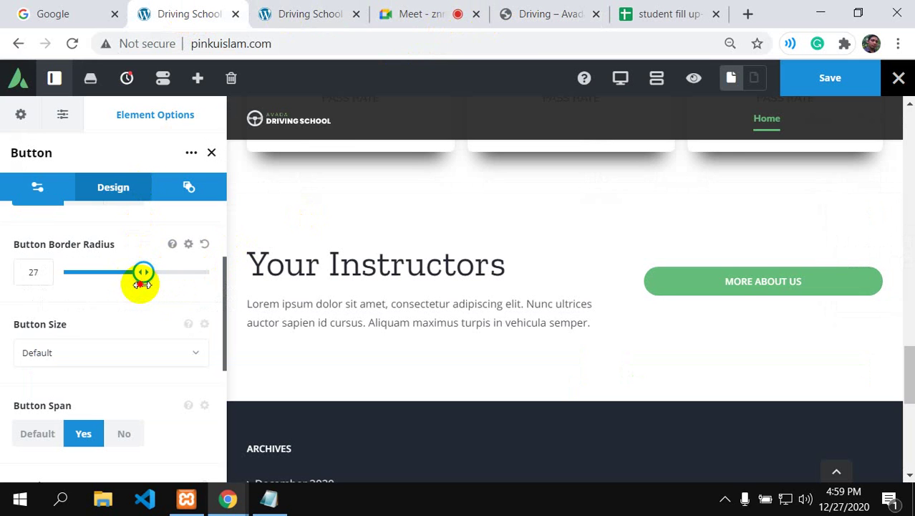
{"action": "left_click", "coordinate": [562, 8]}
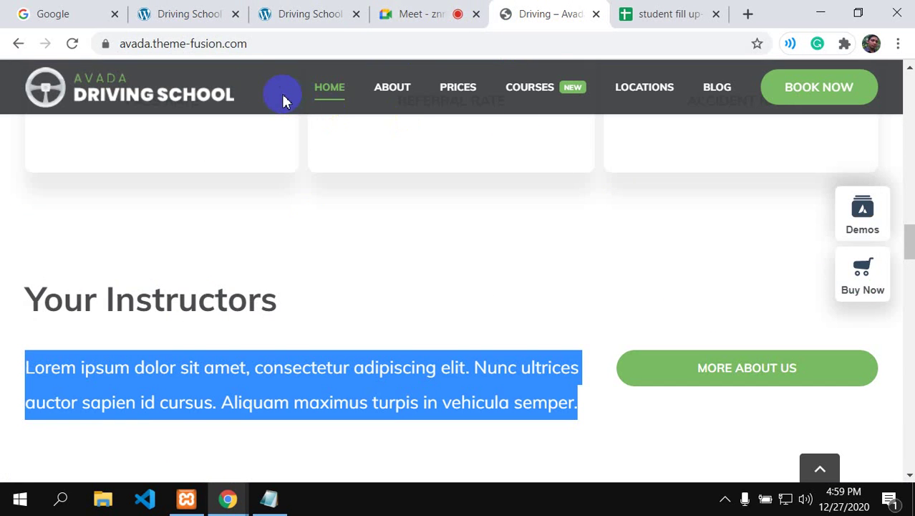
{"action": "left_click", "coordinate": [192, 16]}
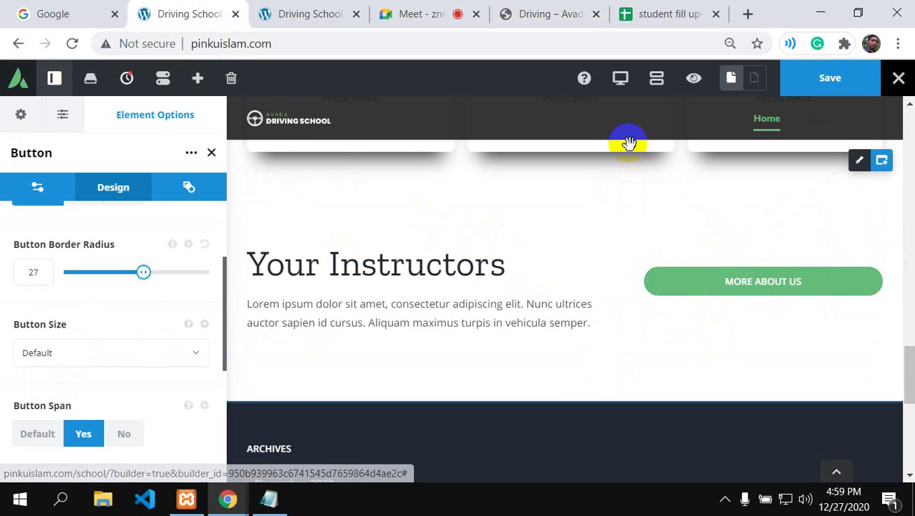
Step: Save the page and preview it, comparing the Your Instructors section with the demo site
{"action": "left_click", "coordinate": [827, 77]}
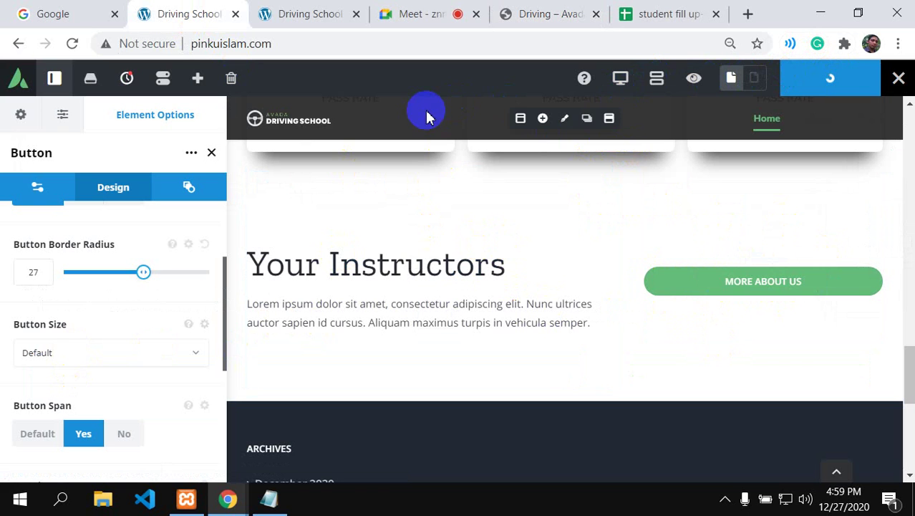
{"action": "left_click", "coordinate": [694, 80]}
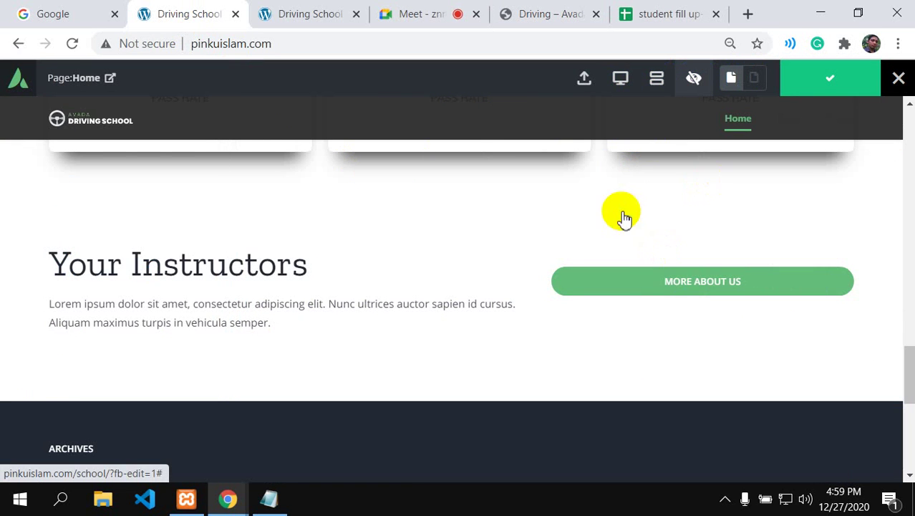
{"action": "left_click", "coordinate": [562, 10]}
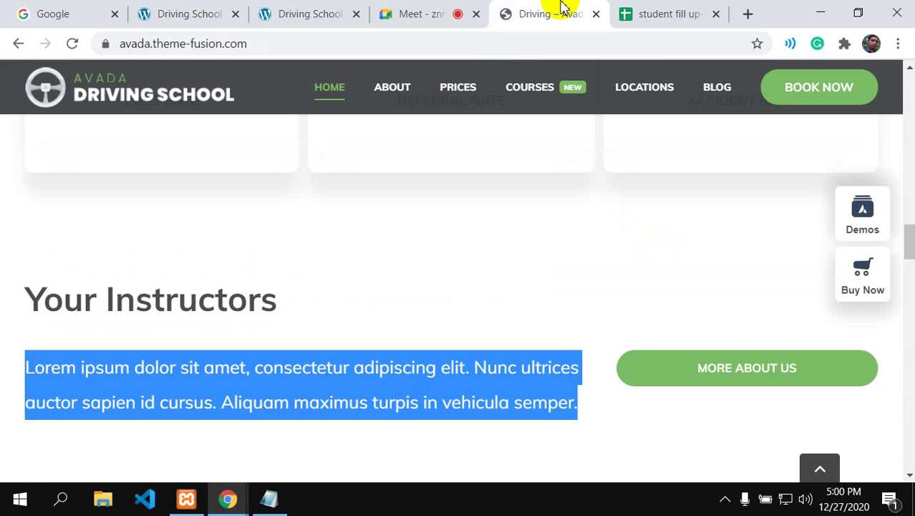
{"action": "left_click", "coordinate": [191, 22]}
{"action": "scroll", "coordinate": [657, 297], "scroll_direction": "up", "scroll_amount": 5}
{"action": "left_click", "coordinate": [528, 13]}
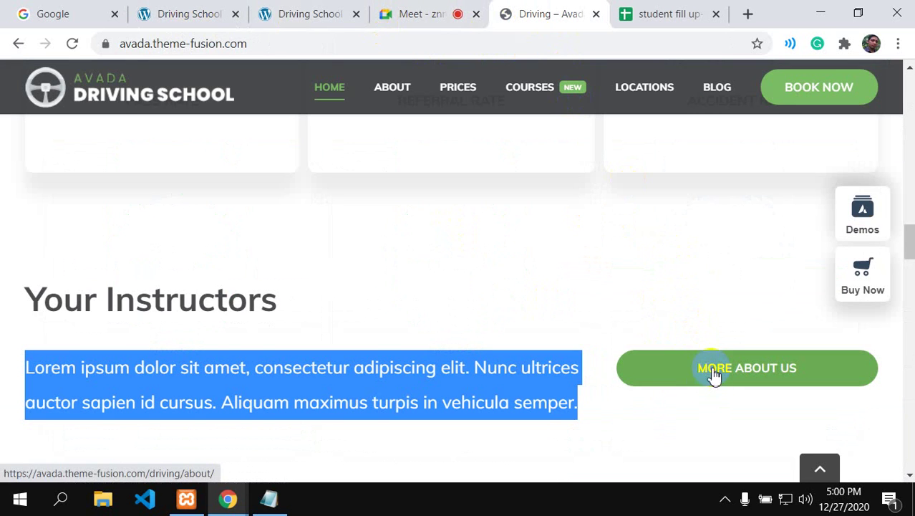
{"action": "left_click", "coordinate": [183, 19]}
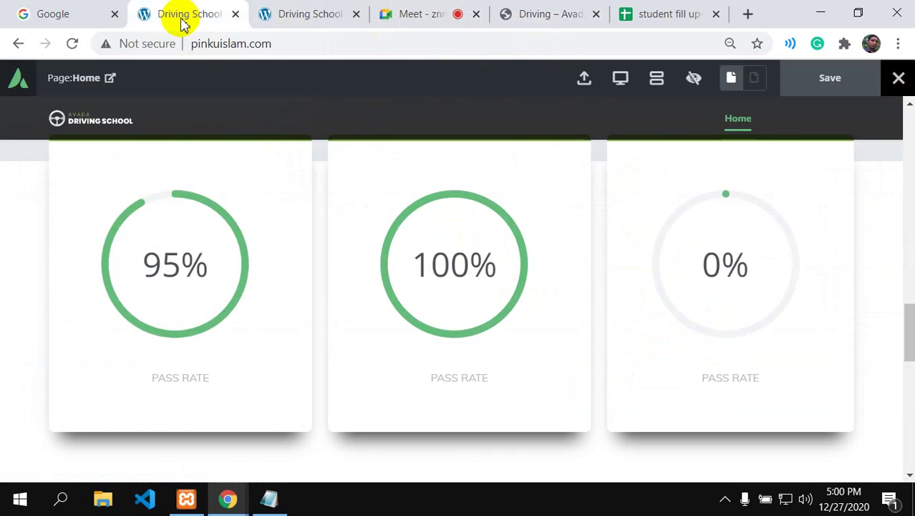
Step: Reload the published home page and check the Your Instructors section with its More About Us button
{"action": "left_click", "coordinate": [292, 16]}
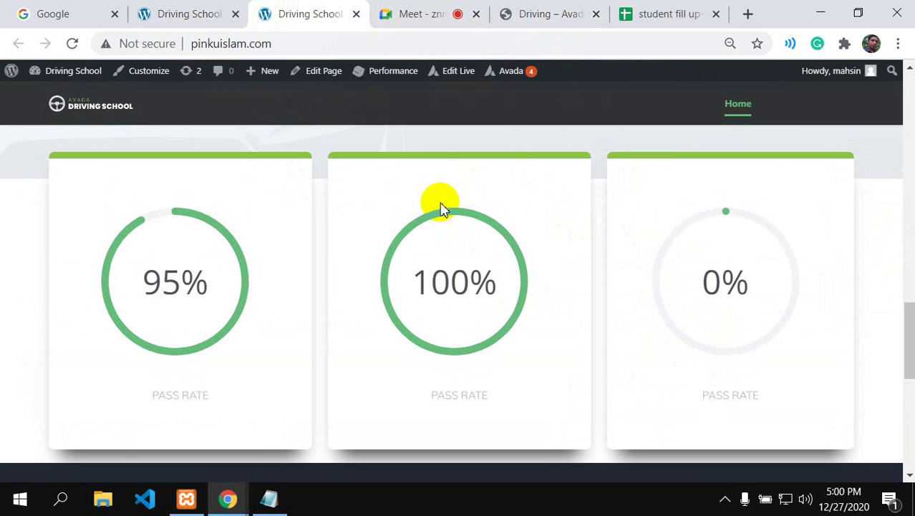
{"action": "scroll", "coordinate": [439, 208], "scroll_direction": "down", "scroll_amount": 10}
{"action": "scroll", "coordinate": [440, 226], "scroll_direction": "up", "scroll_amount": 4}
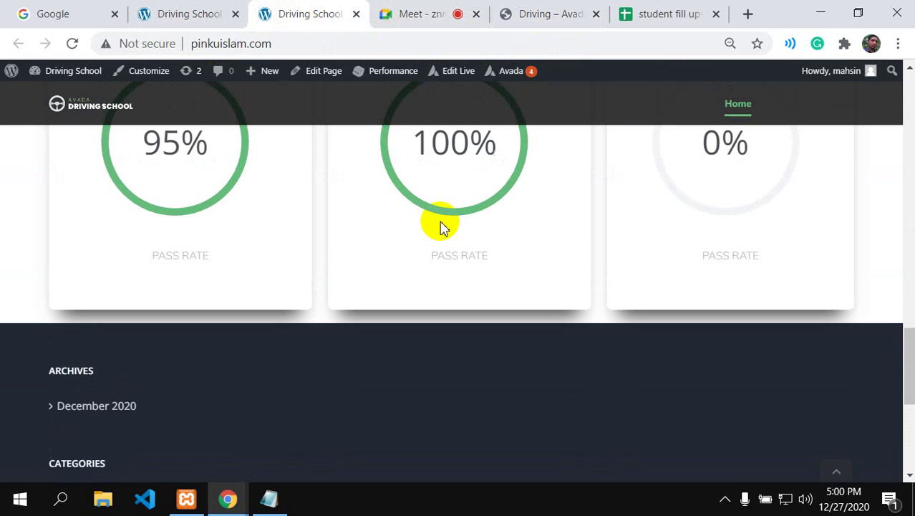
{"action": "left_click", "coordinate": [79, 45]}
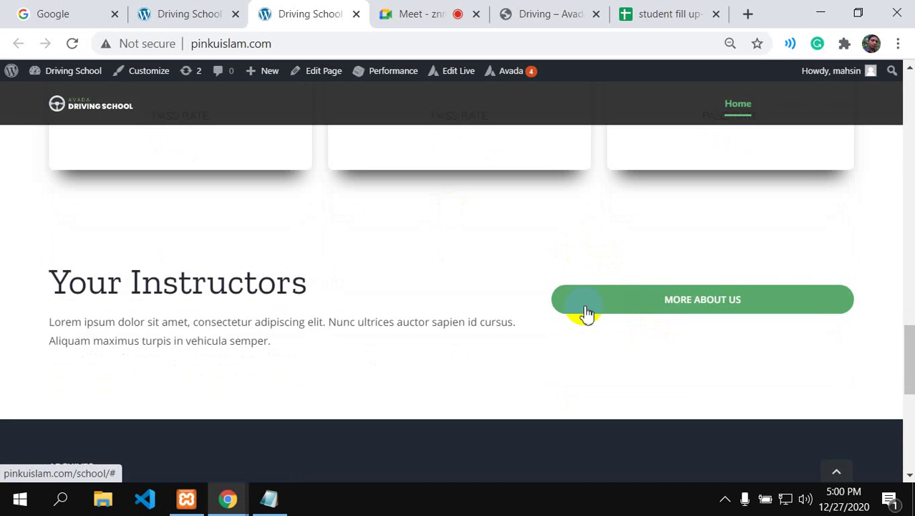
Step: Leave preview mode in the page builder and return to editing at the Your Instructors section
{"action": "left_click", "coordinate": [190, 15]}
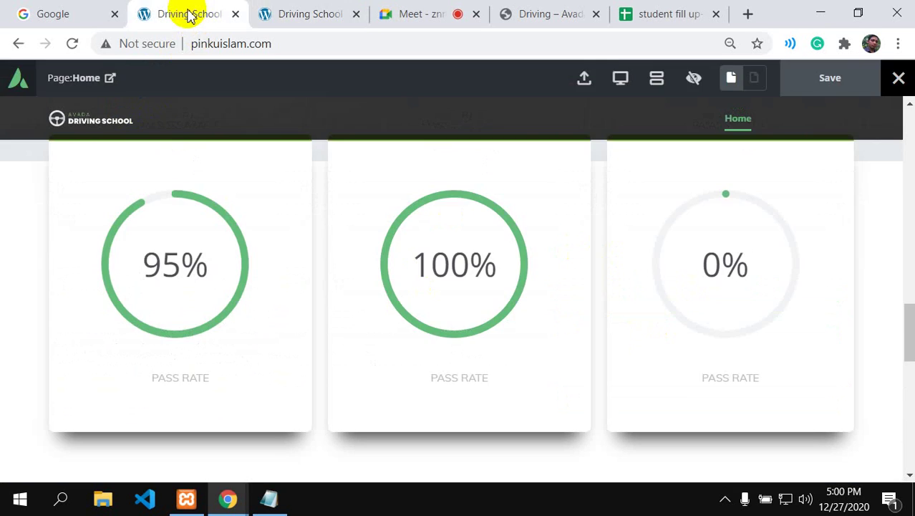
{"action": "left_click", "coordinate": [698, 93]}
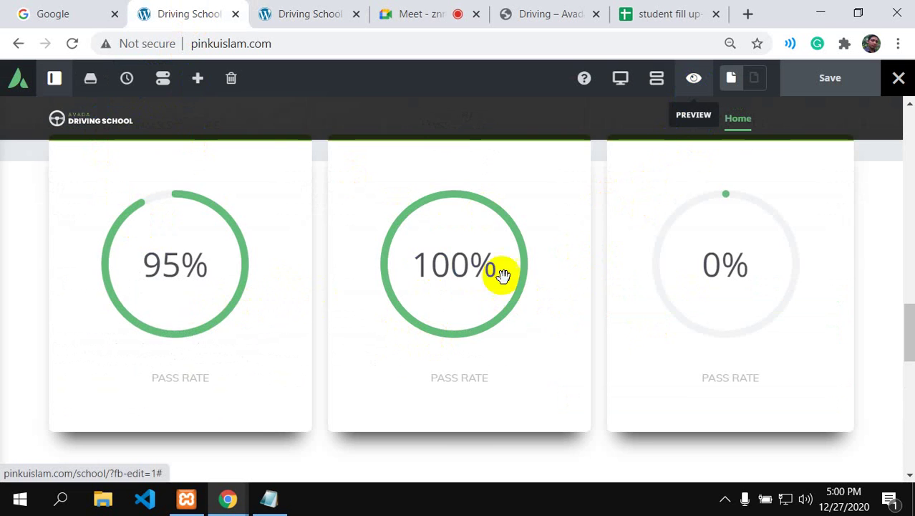
{"action": "scroll", "coordinate": [293, 413], "scroll_direction": "down", "scroll_amount": 10}
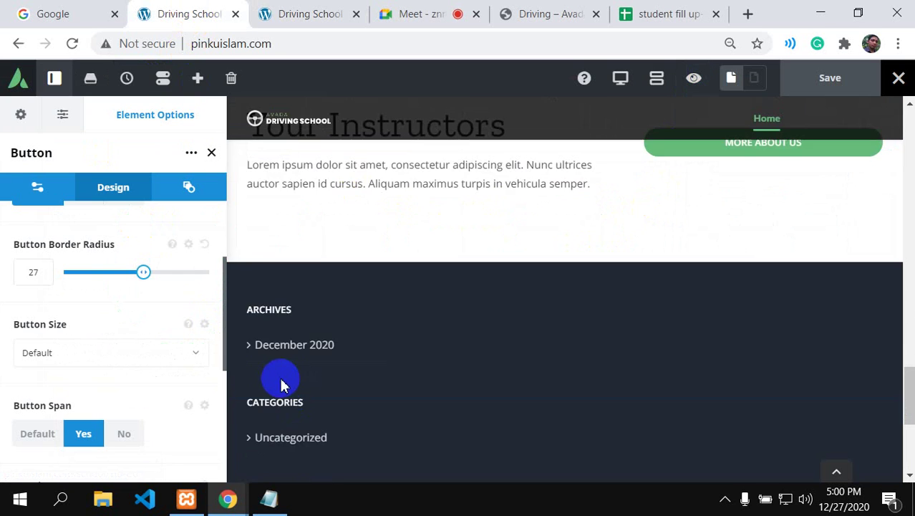
{"action": "scroll", "coordinate": [187, 389], "scroll_direction": "up", "scroll_amount": 2}
{"action": "scroll", "coordinate": [385, 333], "scroll_direction": "up", "scroll_amount": 6}
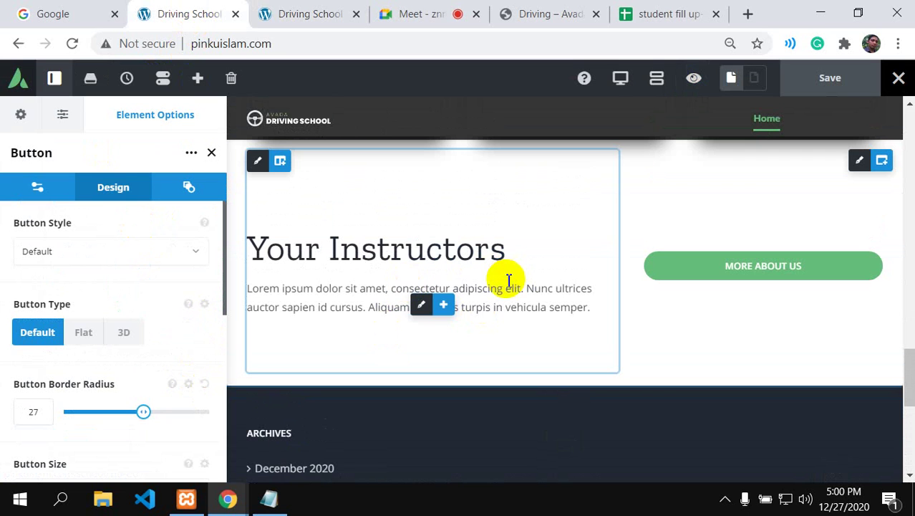
Step: Examine the layout of the instructor cards below the Your Instructors heading on the Avada demo page
{"action": "left_click", "coordinate": [539, 18]}
{"action": "scroll", "coordinate": [460, 221], "scroll_direction": "down", "scroll_amount": 4}
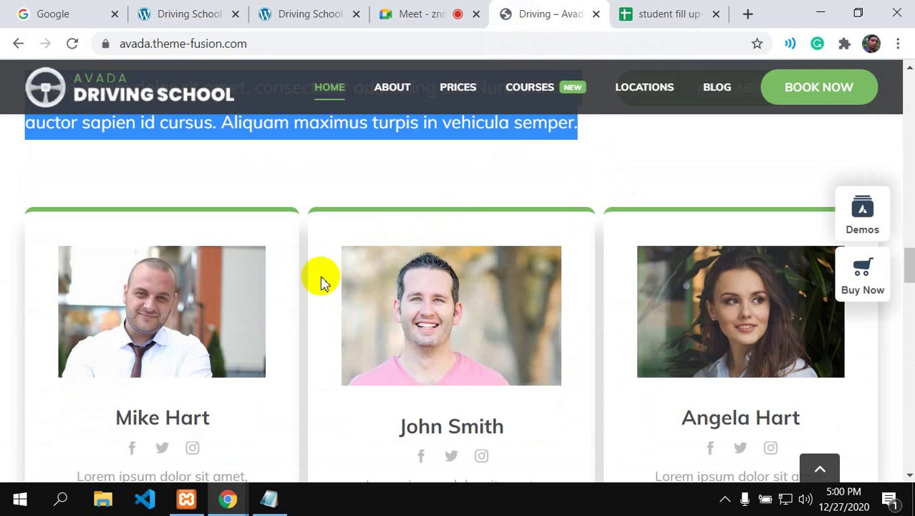
{"action": "scroll", "coordinate": [273, 293], "scroll_direction": "down", "scroll_amount": 2}
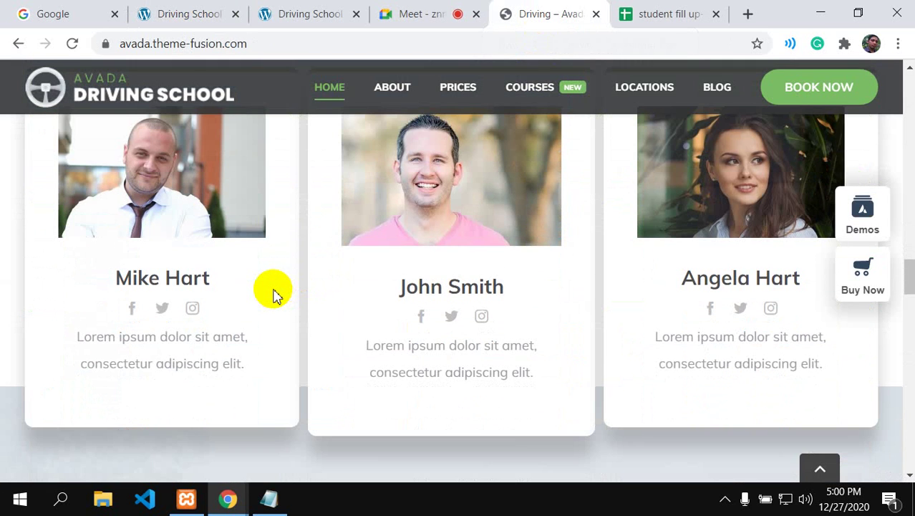
{"action": "scroll", "coordinate": [276, 282], "scroll_direction": "up", "scroll_amount": 4}
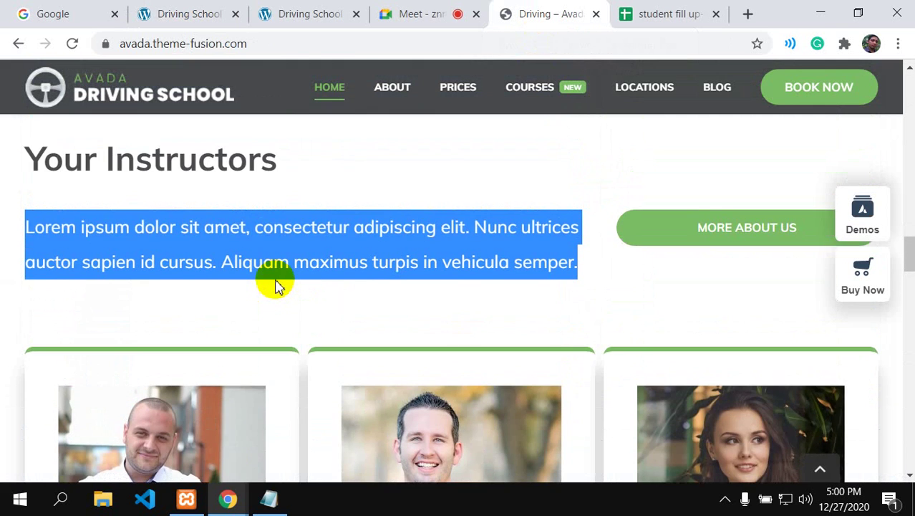
Step: Examine the spacing between the Your Instructors intro text and the three instructor cards on the demo page
{"action": "scroll", "coordinate": [275, 282], "scroll_direction": "down", "scroll_amount": 2}
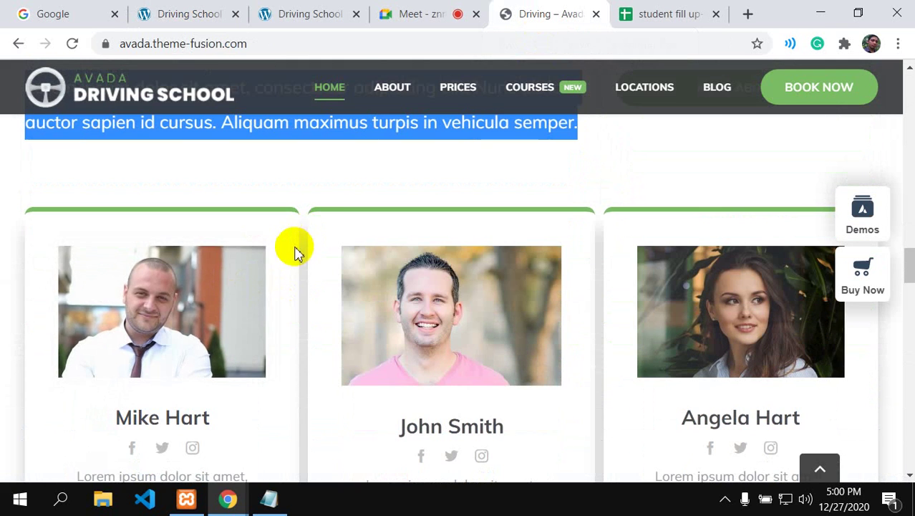
{"action": "scroll", "coordinate": [287, 250], "scroll_direction": "up", "scroll_amount": 2}
{"action": "scroll", "coordinate": [287, 251], "scroll_direction": "down", "scroll_amount": 2}
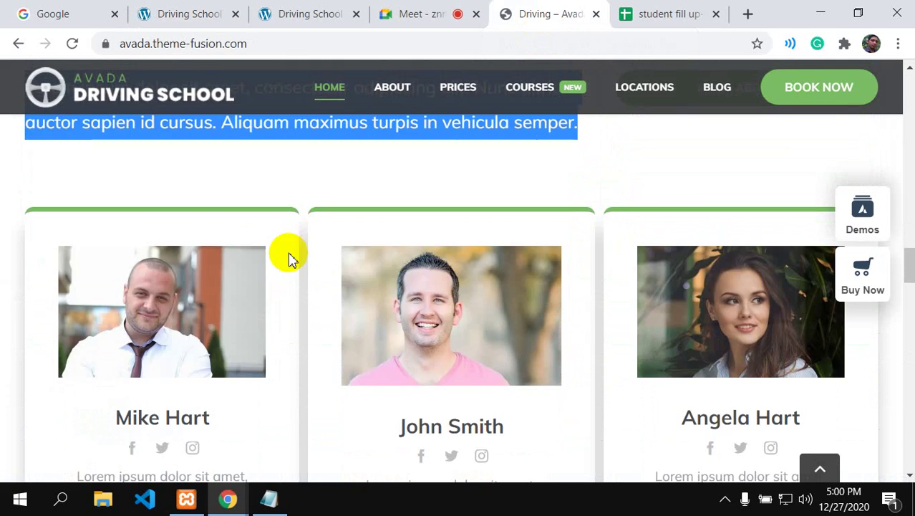
{"action": "scroll", "coordinate": [430, 150], "scroll_direction": "up", "scroll_amount": 2}
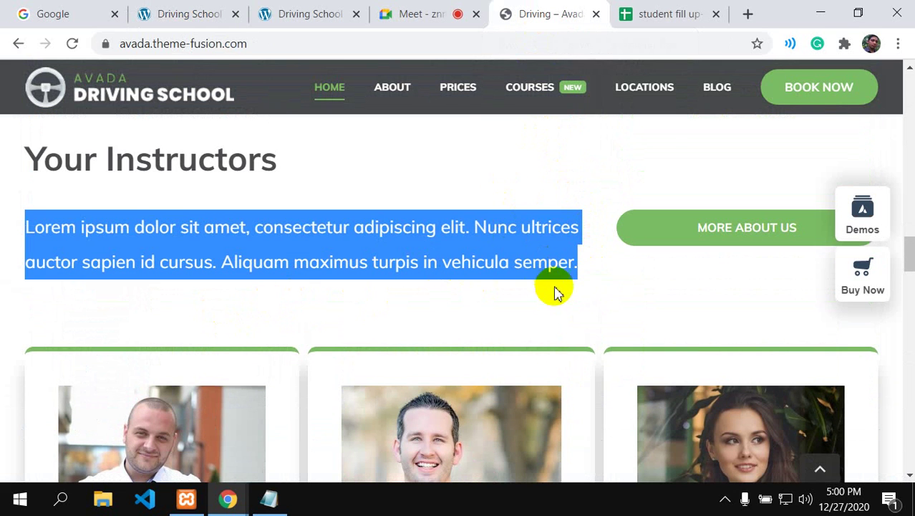
{"action": "left_click", "coordinate": [598, 286]}
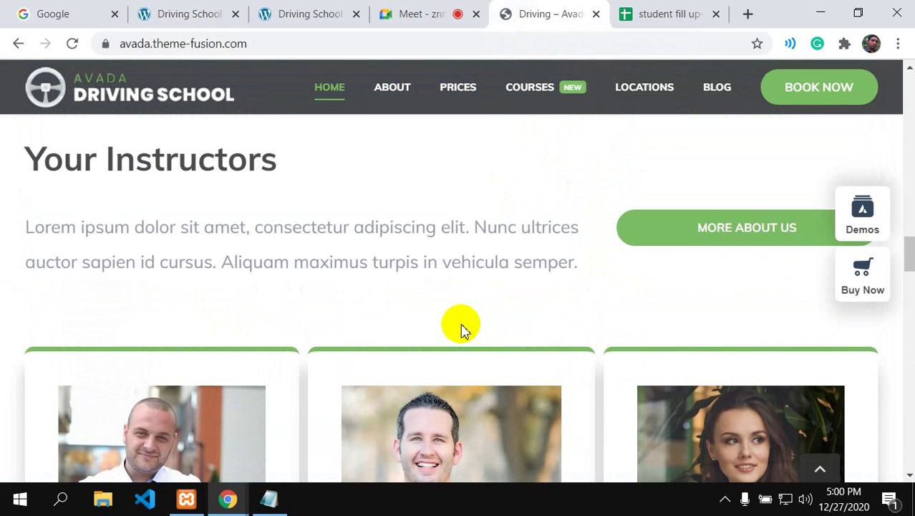
{"action": "scroll", "coordinate": [458, 326], "scroll_direction": "down", "scroll_amount": 2}
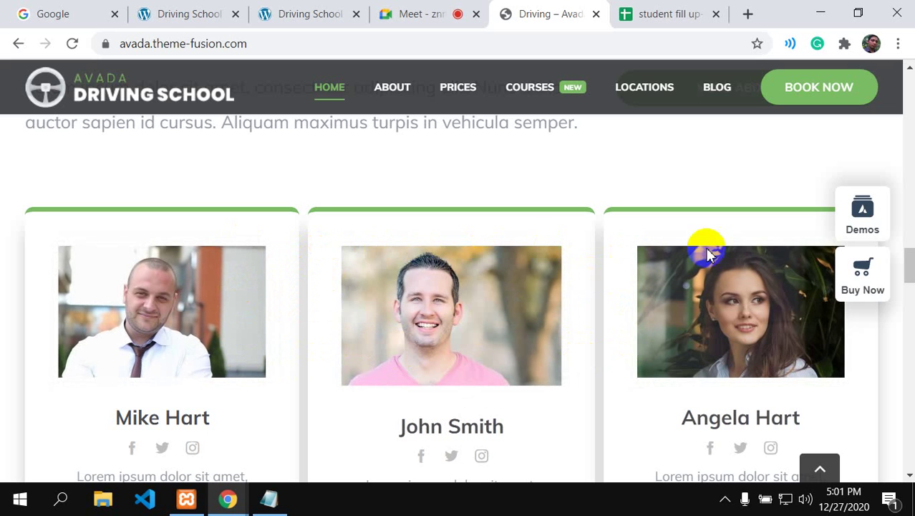
Step: In the page builder, add an empty 1/3 column after the More About Us button column
{"action": "left_click", "coordinate": [175, 16]}
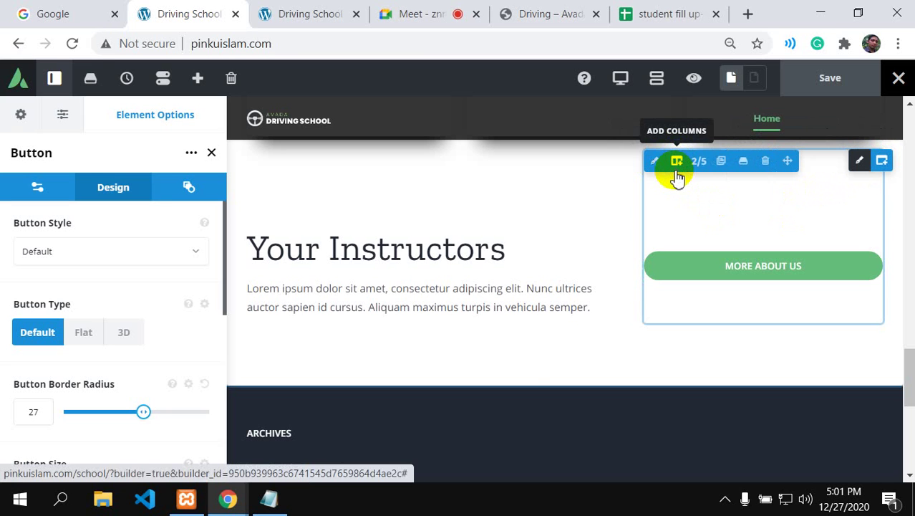
{"action": "left_click", "coordinate": [676, 174]}
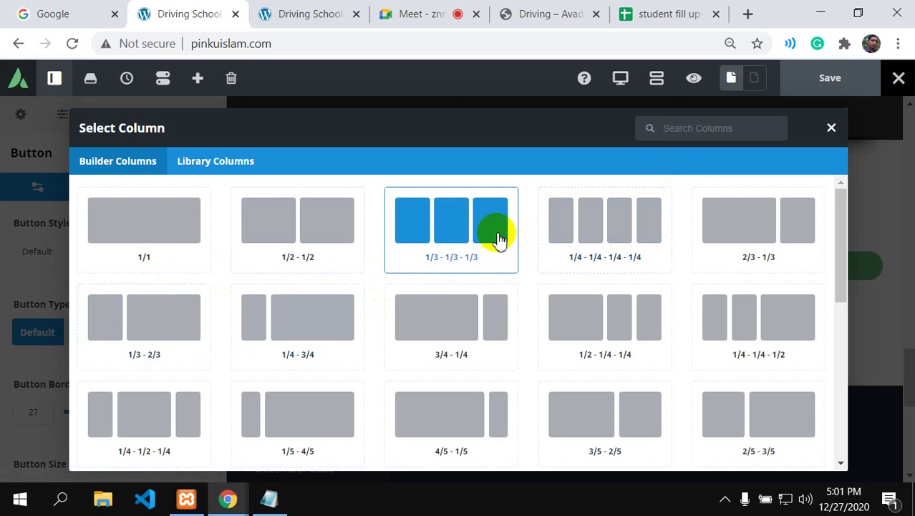
{"action": "scroll", "coordinate": [499, 244], "scroll_direction": "down", "scroll_amount": 3}
{"action": "scroll", "coordinate": [499, 243], "scroll_direction": "down", "scroll_amount": 2}
{"action": "scroll", "coordinate": [499, 243], "scroll_direction": "down", "scroll_amount": 2}
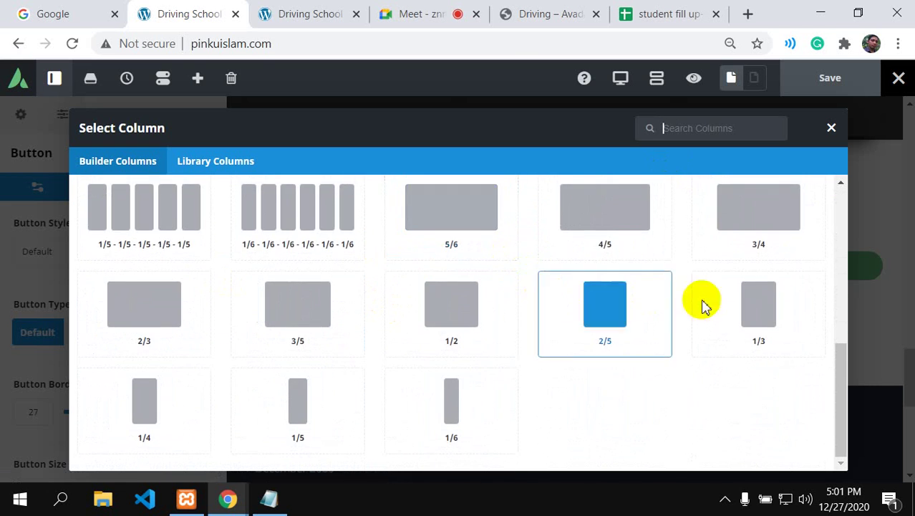
{"action": "left_click", "coordinate": [756, 333]}
{"action": "scroll", "coordinate": [359, 387], "scroll_direction": "down", "scroll_amount": 4}
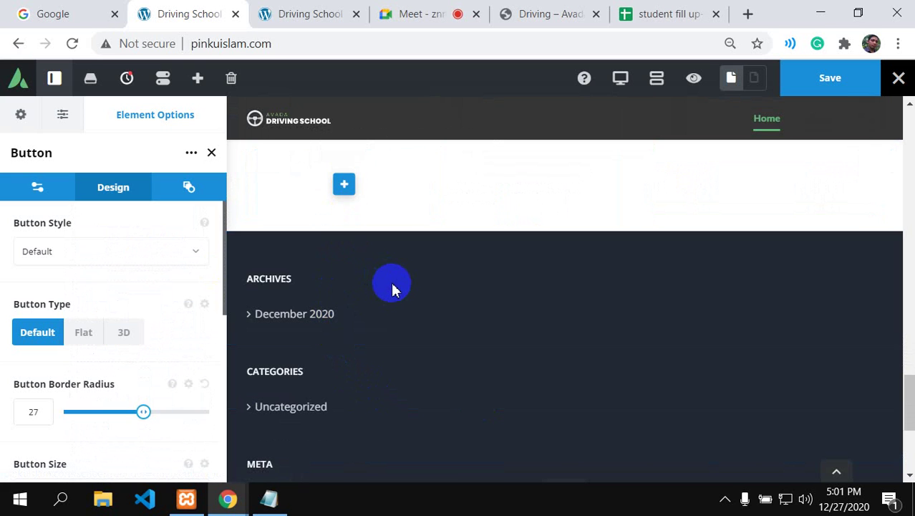
{"action": "scroll", "coordinate": [390, 286], "scroll_direction": "up", "scroll_amount": 2}
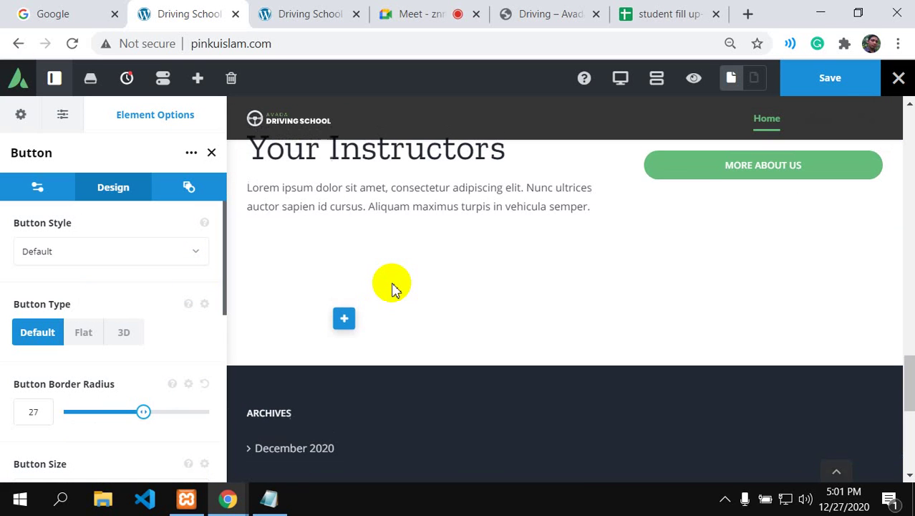
Step: Review the instructor cards on the demo page, from their green top borders down to the Testimonials section
{"action": "left_click", "coordinate": [558, 15]}
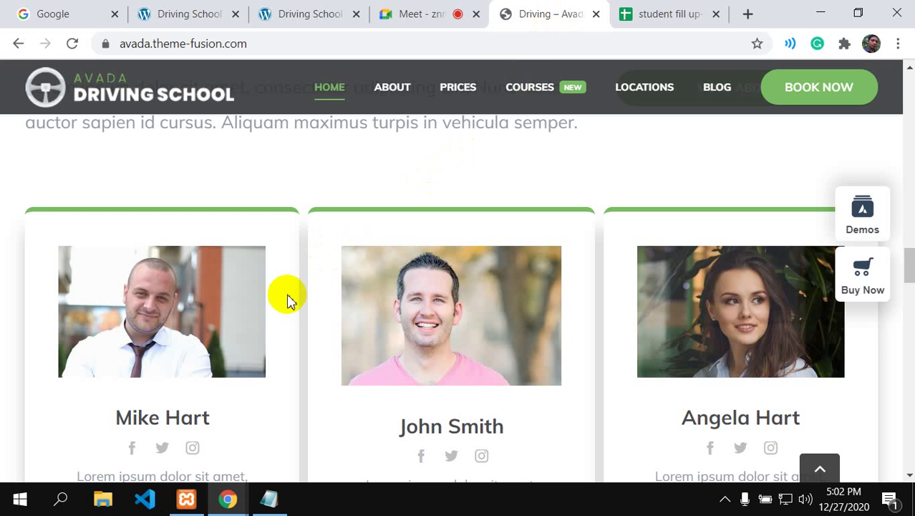
{"action": "scroll", "coordinate": [286, 299], "scroll_direction": "up", "scroll_amount": 8}
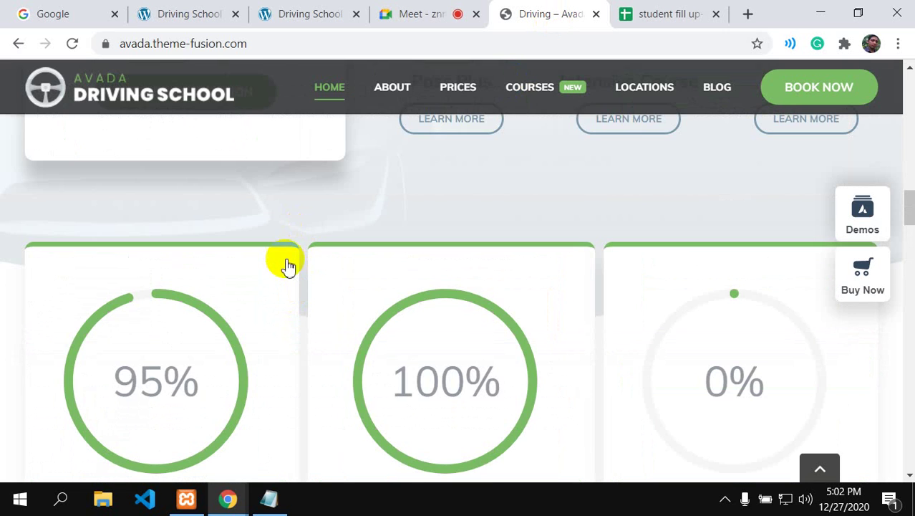
{"action": "scroll", "coordinate": [292, 267], "scroll_direction": "down", "scroll_amount": 4}
{"action": "scroll", "coordinate": [293, 287], "scroll_direction": "down", "scroll_amount": 6}
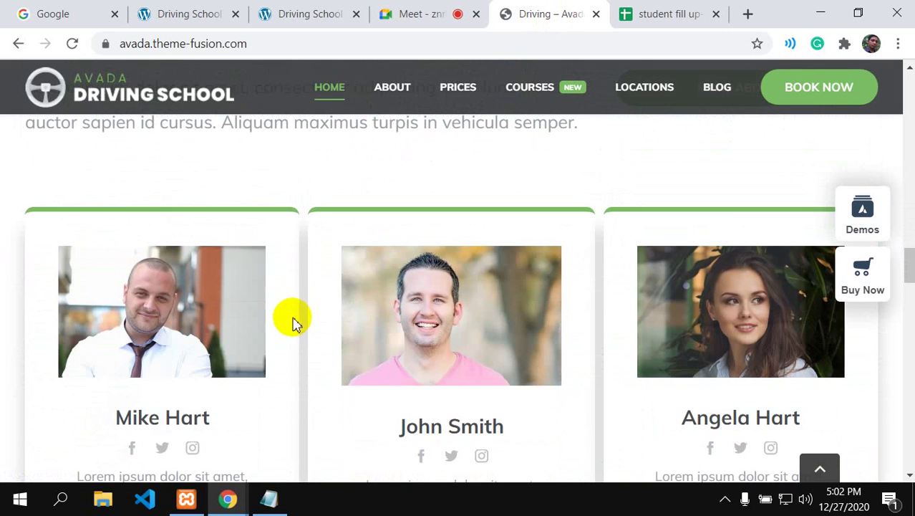
{"action": "scroll", "coordinate": [247, 331], "scroll_direction": "down", "scroll_amount": 4}
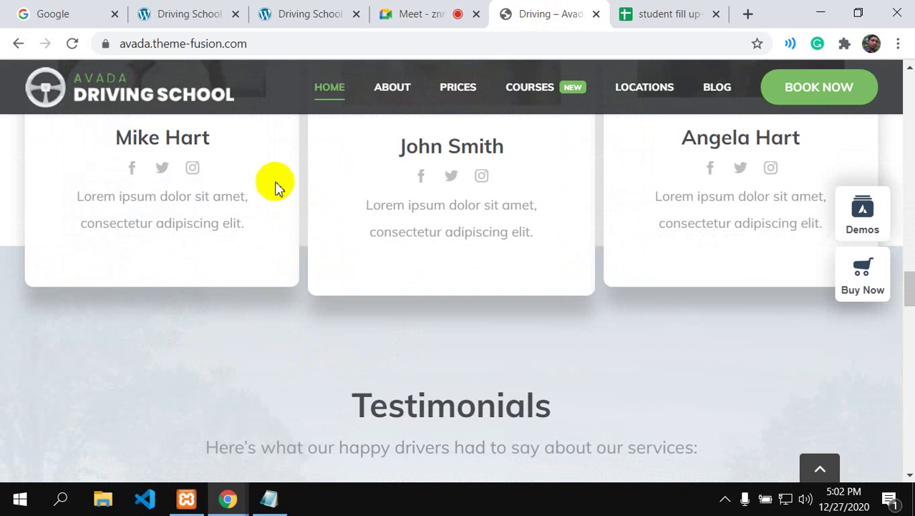
{"action": "scroll", "coordinate": [286, 327], "scroll_direction": "up", "scroll_amount": 2}
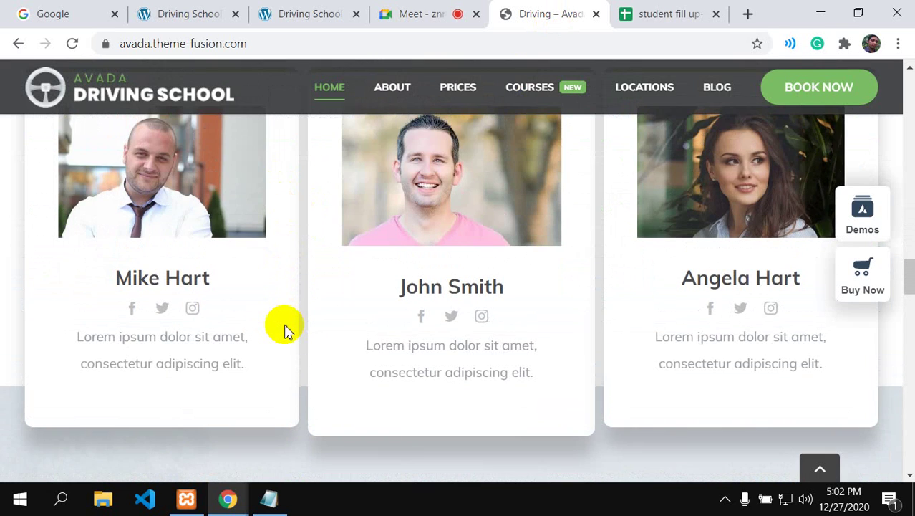
{"action": "scroll", "coordinate": [286, 326], "scroll_direction": "up", "scroll_amount": 2}
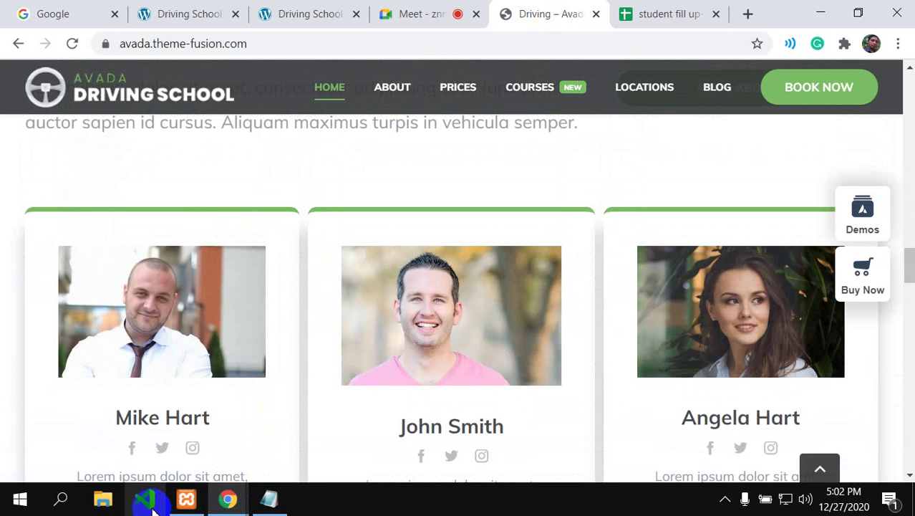
{"action": "mouse_move", "coordinate": [244, 469]}
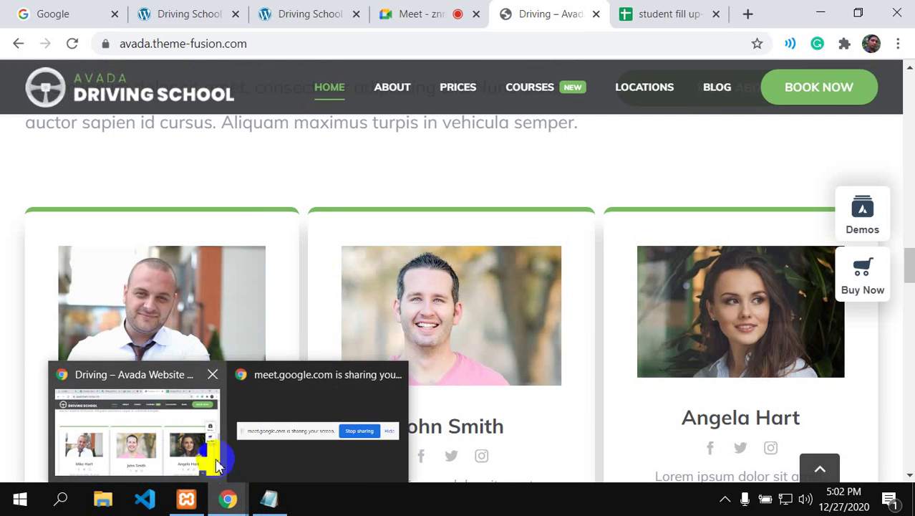
Step: Open the options of the empty 1/3 column in the page builder and add about 43 px top padding plus some bottom padding
{"action": "left_click", "coordinate": [172, 15]}
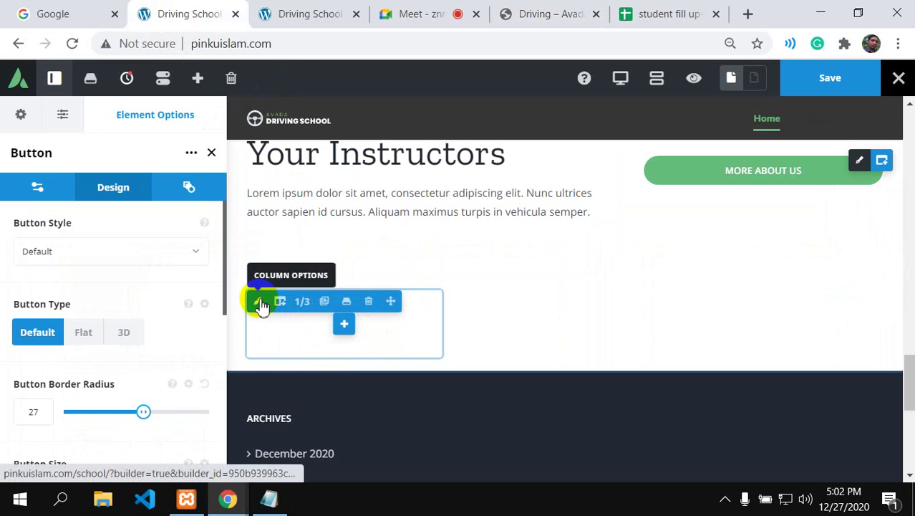
{"action": "left_click", "coordinate": [259, 303]}
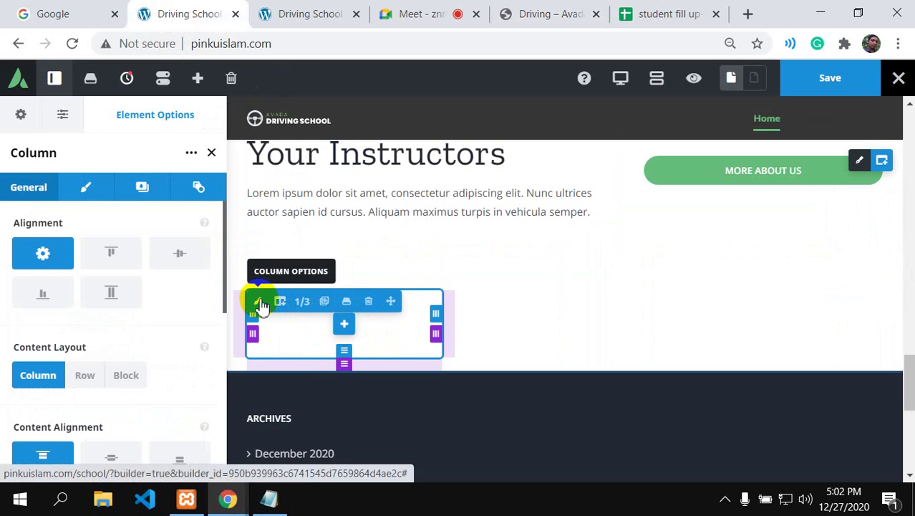
{"action": "left_click_drag", "start_coordinate": [337, 297], "coordinate": [334, 328]}
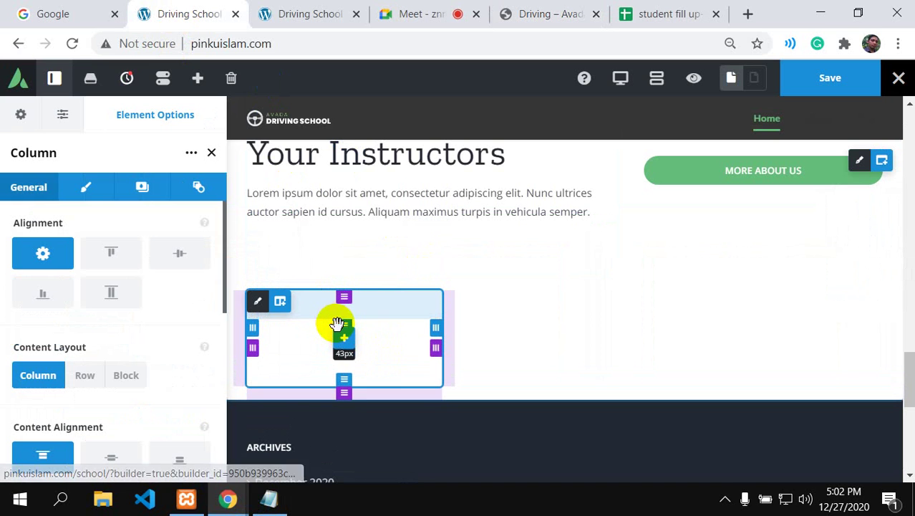
{"action": "left_click_drag", "start_coordinate": [344, 378], "coordinate": [349, 404]}
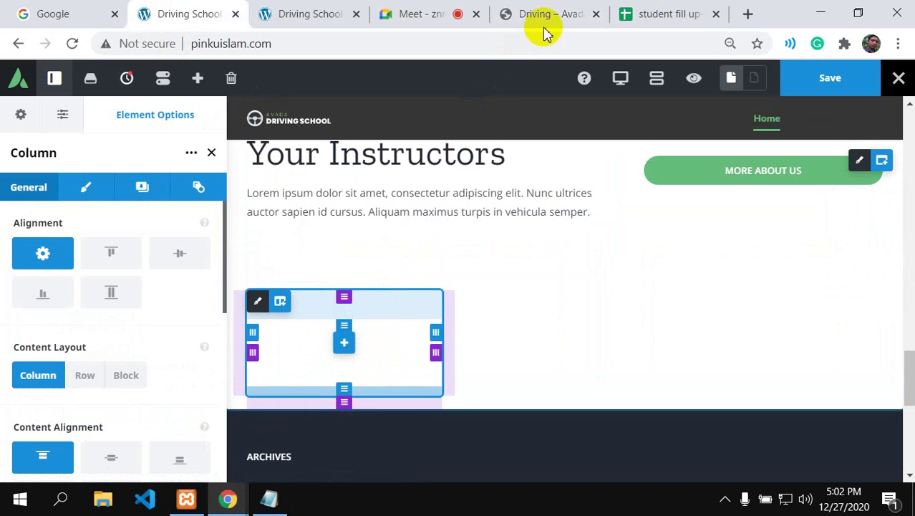
Step: Check the bottom spacing of the demo's instructor cards and set the 1/3 column's bottom padding to 60 px
{"action": "left_click", "coordinate": [562, 15]}
{"action": "scroll", "coordinate": [494, 214], "scroll_direction": "down", "scroll_amount": 6}
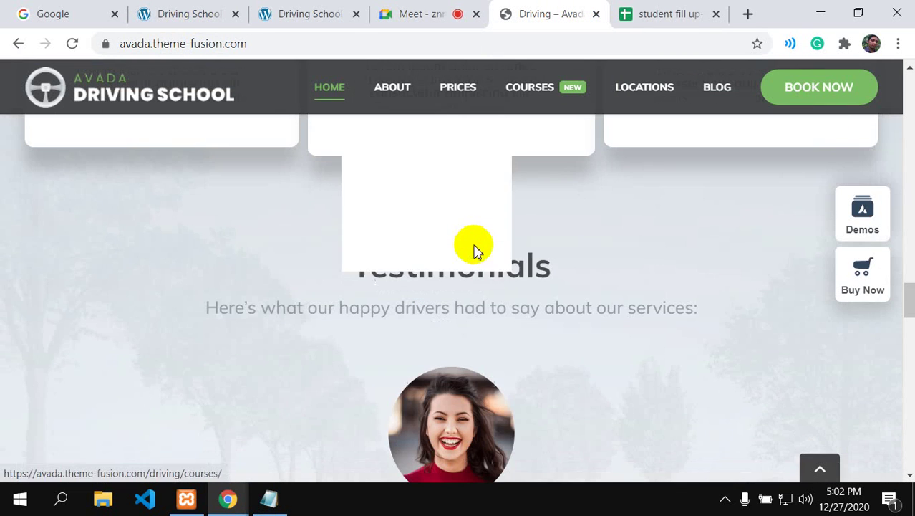
{"action": "scroll", "coordinate": [474, 248], "scroll_direction": "up", "scroll_amount": 2}
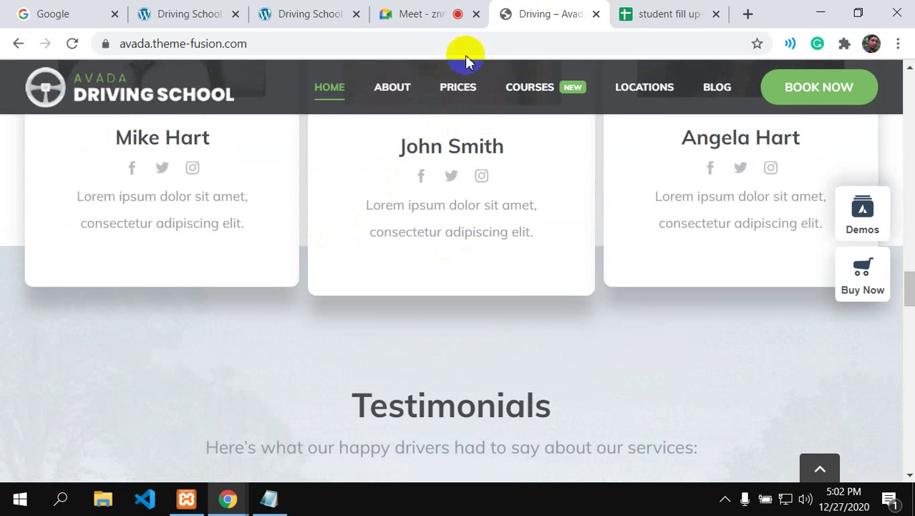
{"action": "left_click", "coordinate": [200, 15]}
{"action": "left_click_drag", "start_coordinate": [347, 388], "coordinate": [347, 423]}
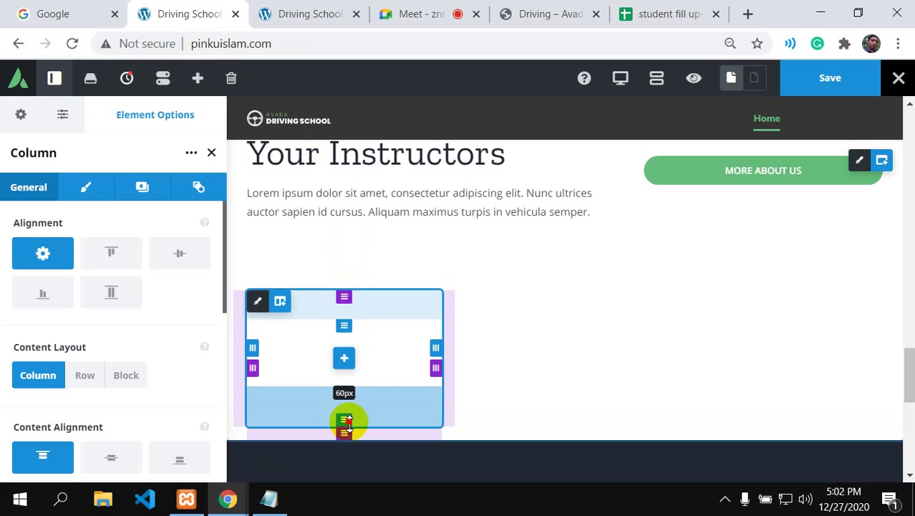
{"action": "left_click_drag", "start_coordinate": [346, 422], "coordinate": [346, 422]}
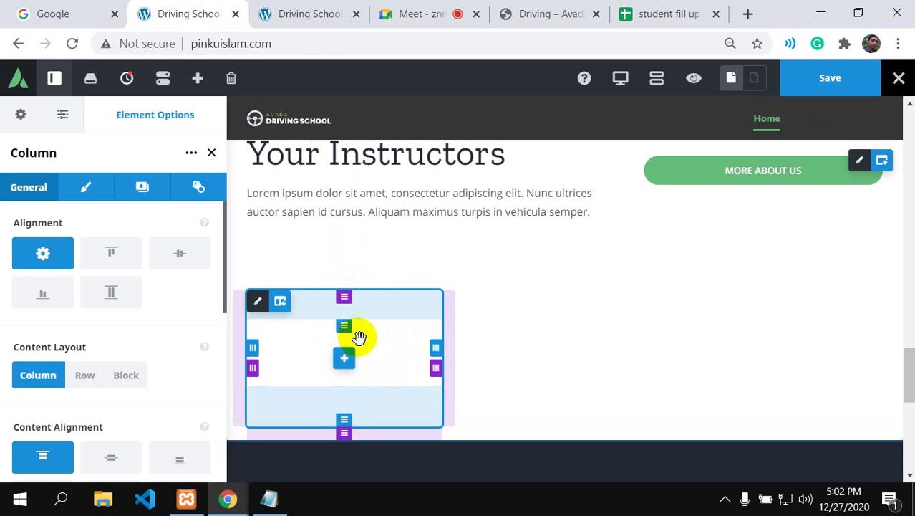
Step: Compare with the demo cards again and increase the 1/3 column's top padding to 52 px
{"action": "left_click", "coordinate": [536, 14]}
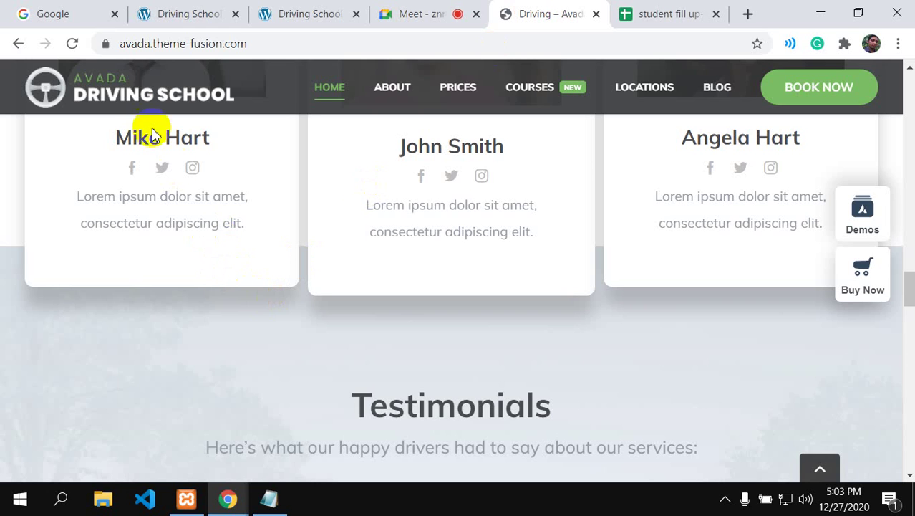
{"action": "left_click", "coordinate": [159, 12]}
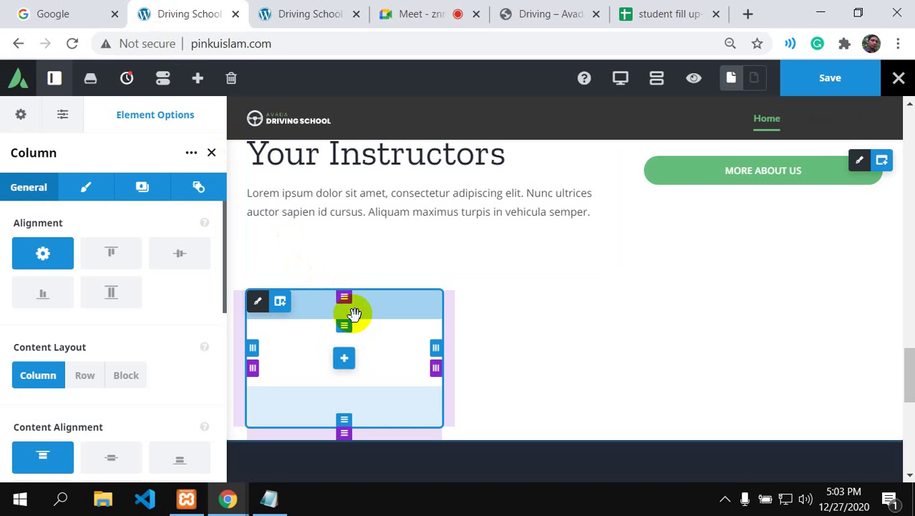
{"action": "left_click_drag", "start_coordinate": [345, 330], "coordinate": [345, 335]}
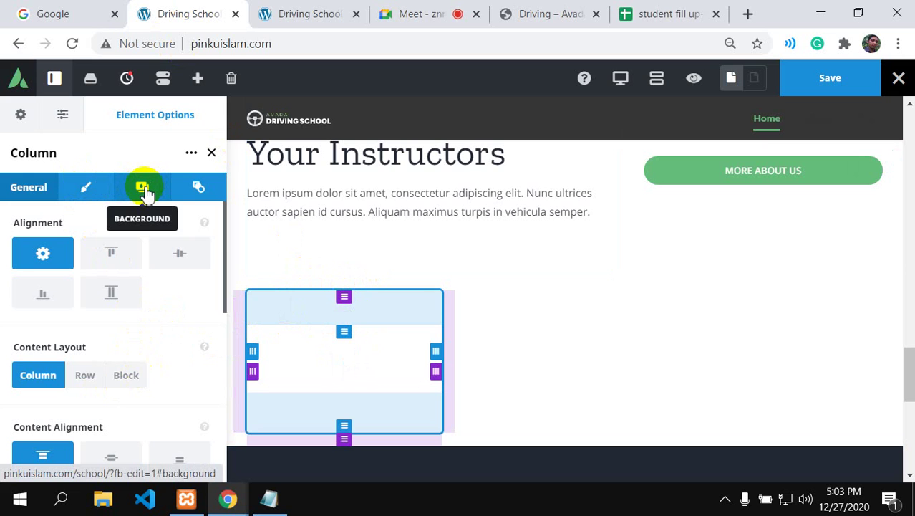
Step: Check the green top edge of the demo's instructor cards and set the 1/3 column's top border size to 10 px
{"action": "left_click", "coordinate": [88, 189]}
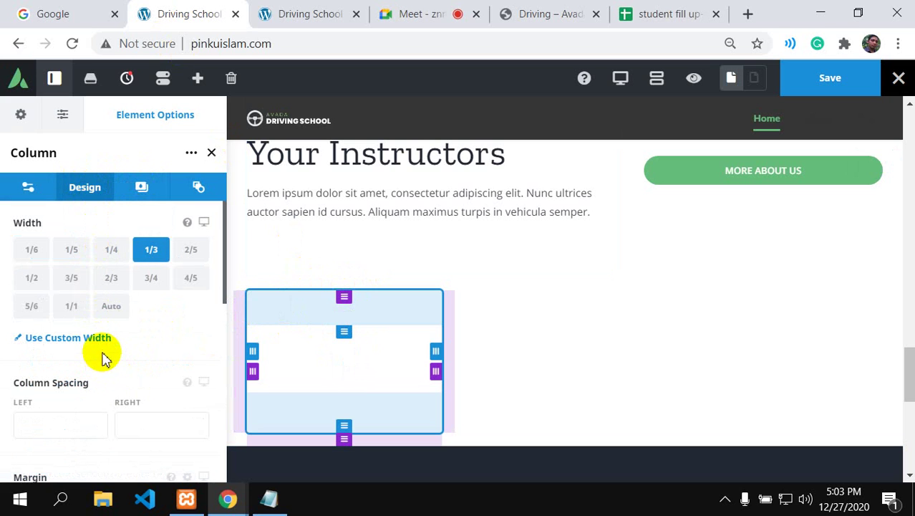
{"action": "scroll", "coordinate": [102, 356], "scroll_direction": "down", "scroll_amount": 2}
{"action": "scroll", "coordinate": [102, 355], "scroll_direction": "down", "scroll_amount": 2}
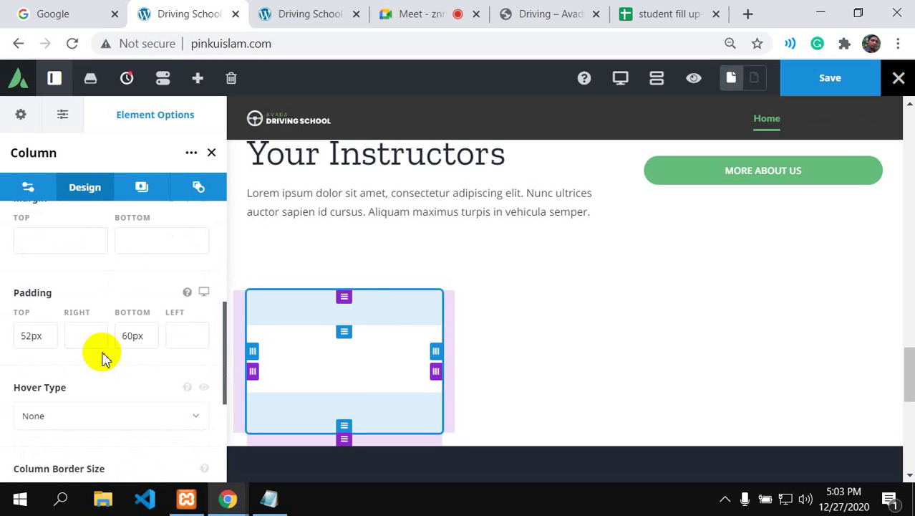
{"action": "scroll", "coordinate": [103, 355], "scroll_direction": "down", "scroll_amount": 3}
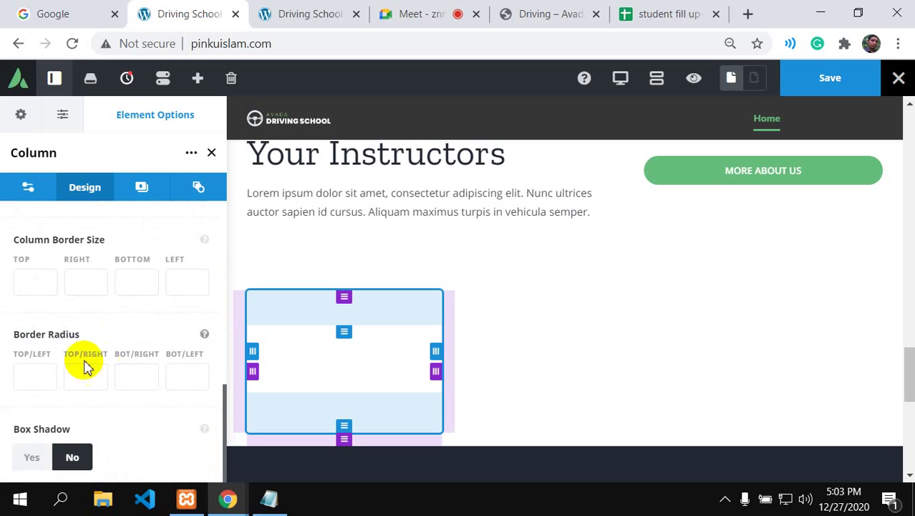
{"action": "left_click", "coordinate": [36, 373]}
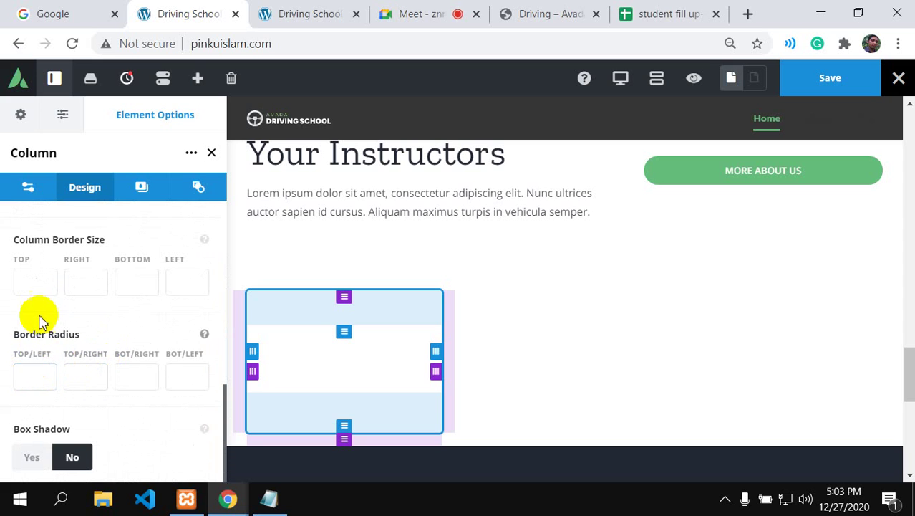
{"action": "left_click", "coordinate": [36, 280]}
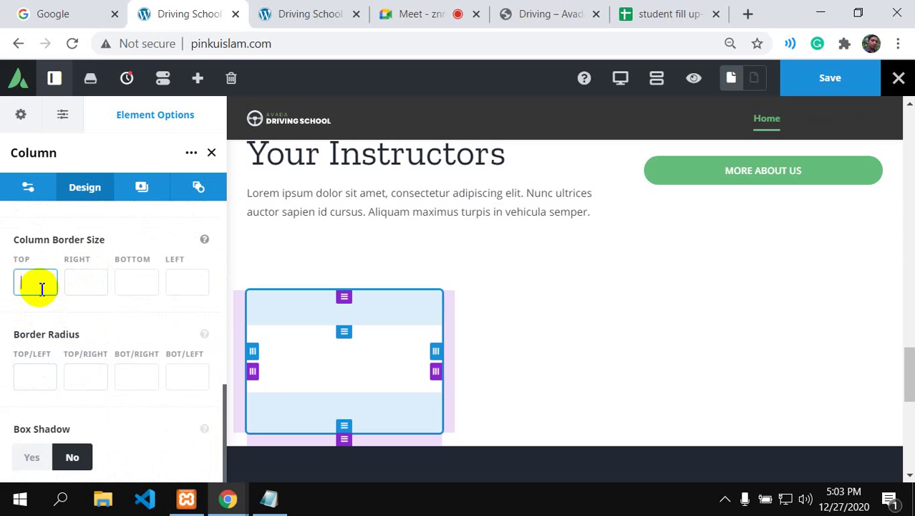
{"action": "left_click", "coordinate": [505, 16]}
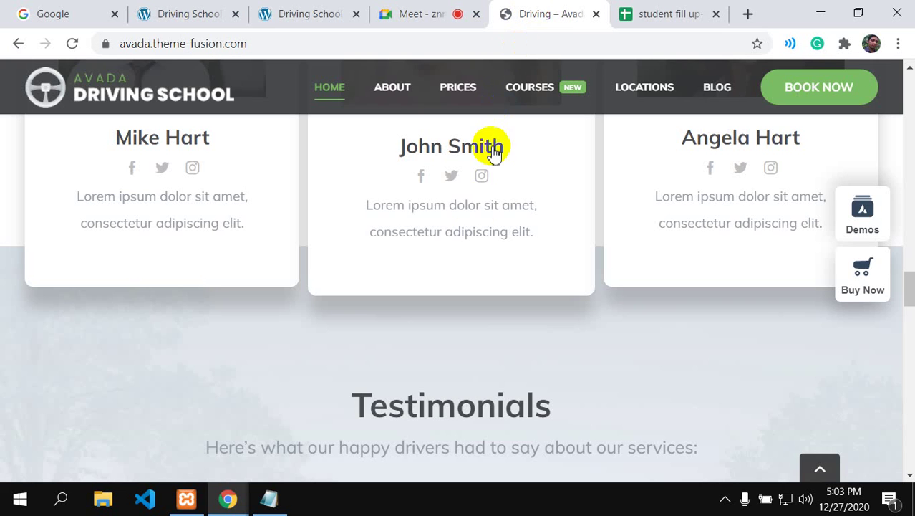
{"action": "scroll", "coordinate": [473, 201], "scroll_direction": "up", "scroll_amount": 4}
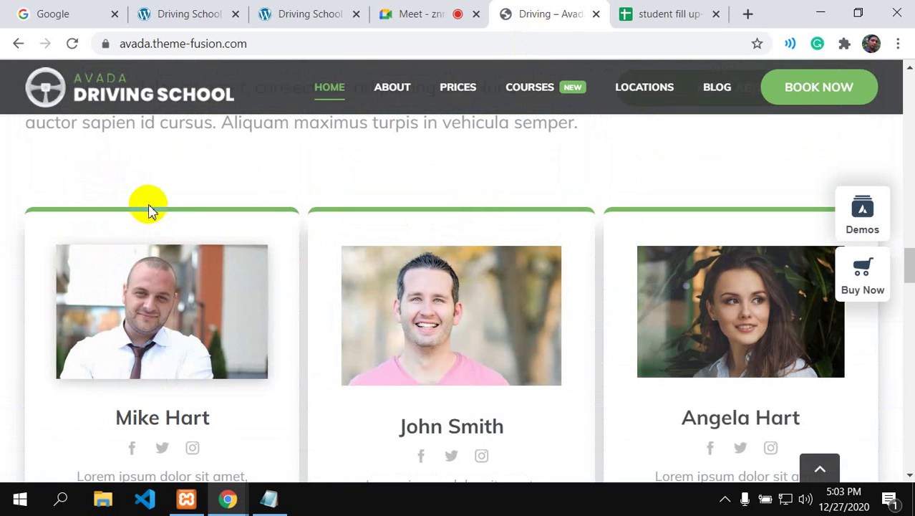
{"action": "left_click", "coordinate": [164, 14]}
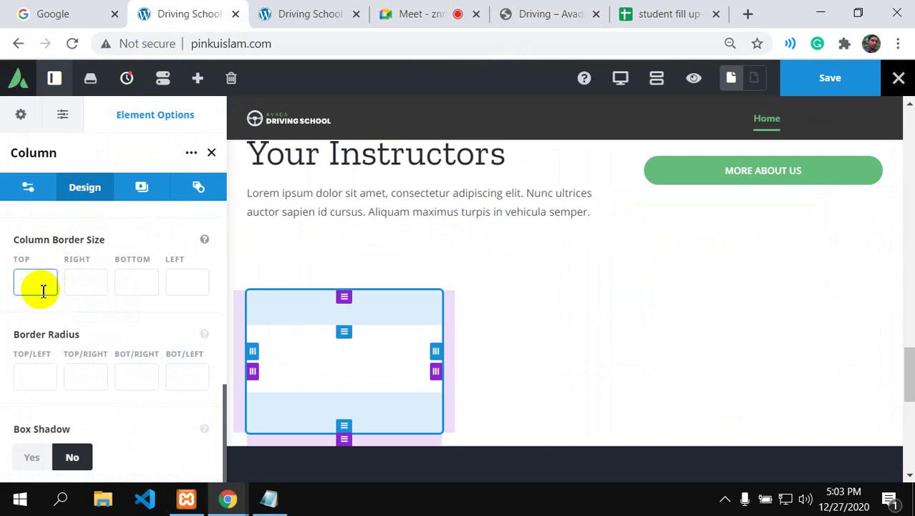
{"action": "type", "text": "10"}
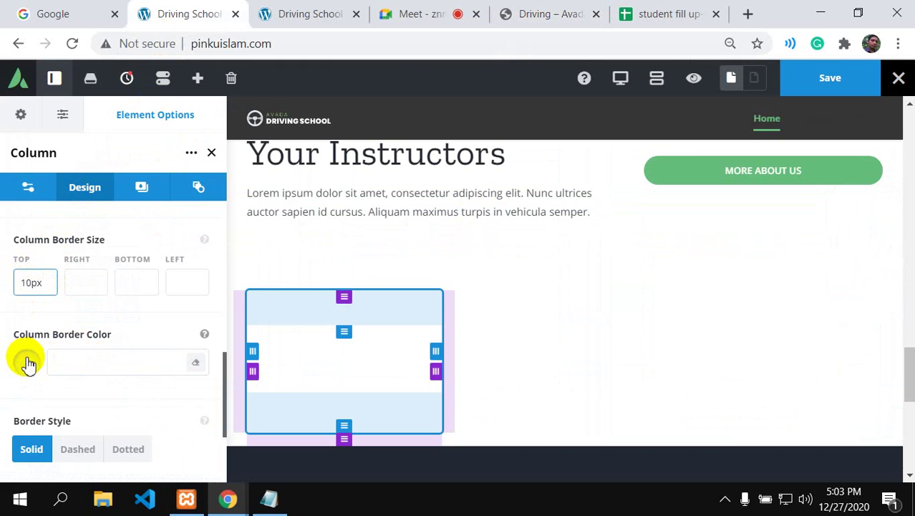
Step: Set the column's border colour to the green preset #8bc34a
{"action": "left_click", "coordinate": [86, 354]}
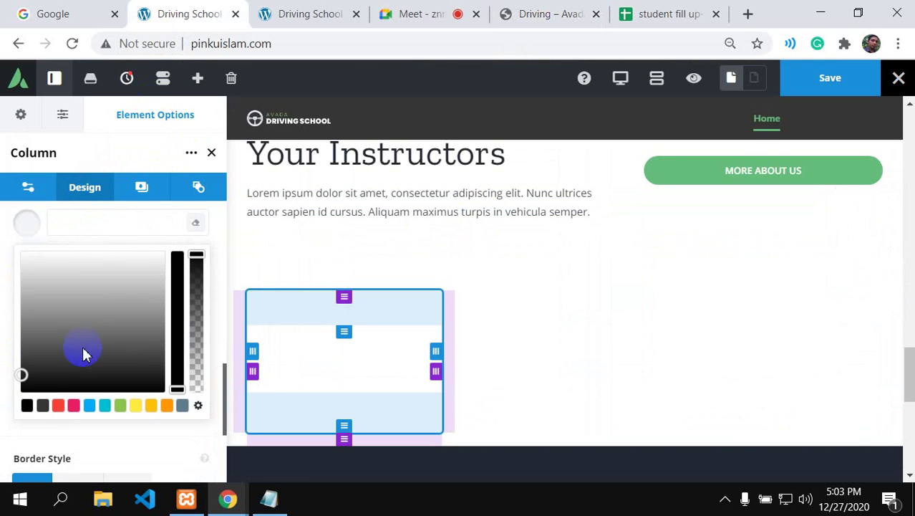
{"action": "left_click", "coordinate": [119, 408]}
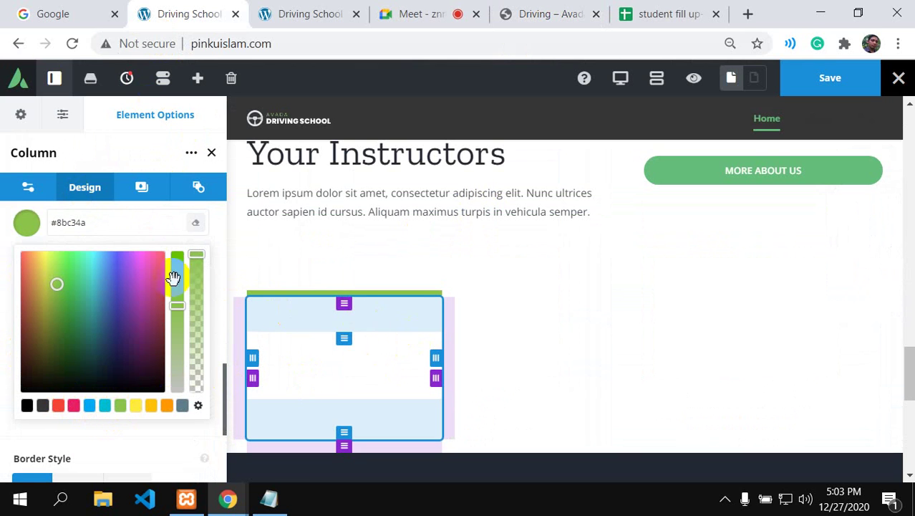
{"action": "scroll", "coordinate": [108, 278], "scroll_direction": "up", "scroll_amount": 2}
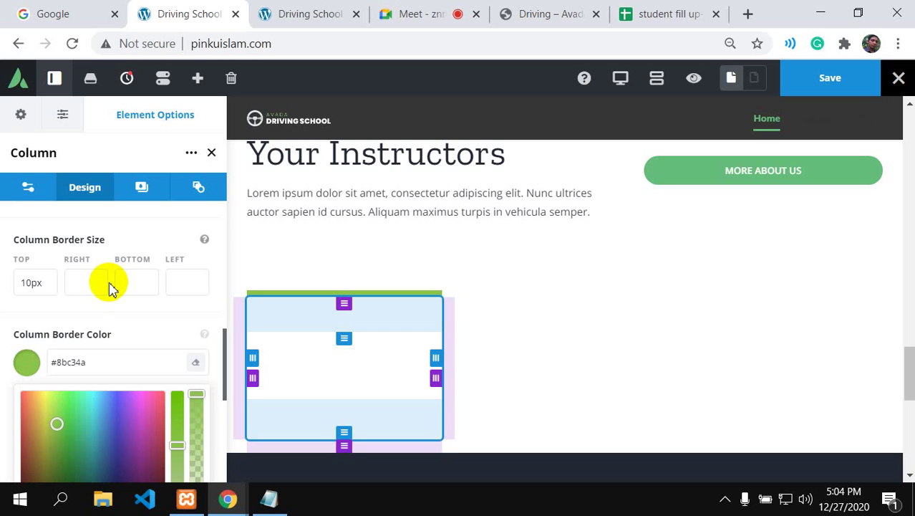
Step: Round all four corners of the column with a 10 px border radius
{"action": "scroll", "coordinate": [109, 286], "scroll_direction": "down", "scroll_amount": 5}
{"action": "left_click", "coordinate": [28, 378]}
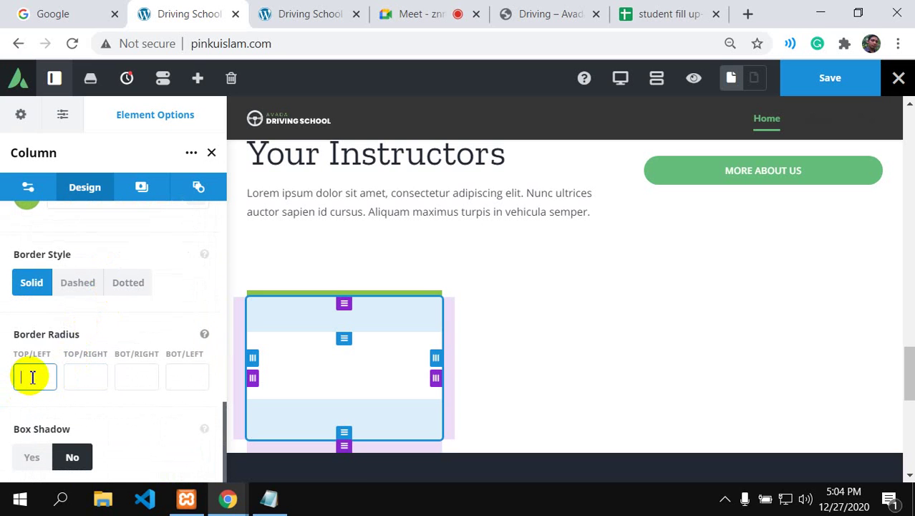
{"action": "type", "text": "10"}
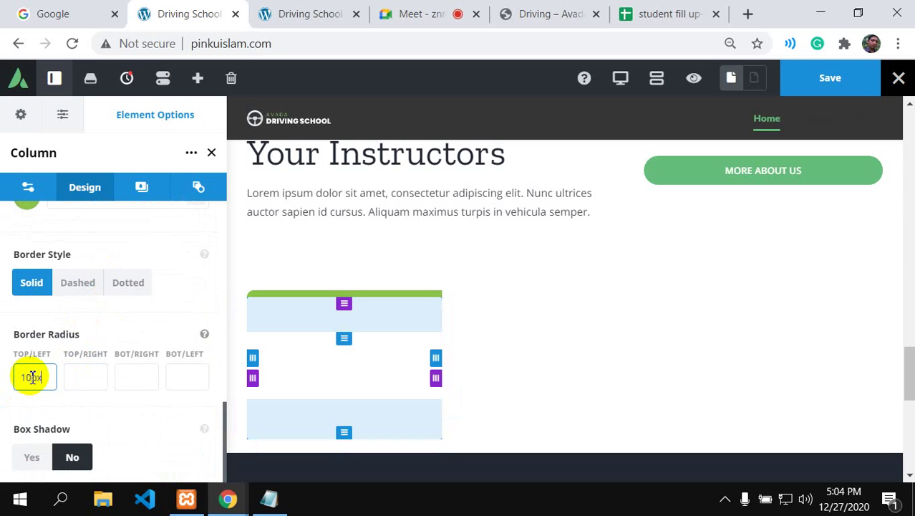
{"action": "left_click_drag", "start_coordinate": [46, 382], "coordinate": [21, 384]}
{"action": "key", "text": "ctrl+c"}
{"action": "left_click", "coordinate": [83, 378]}
{"action": "key", "text": "ctrl+v"}
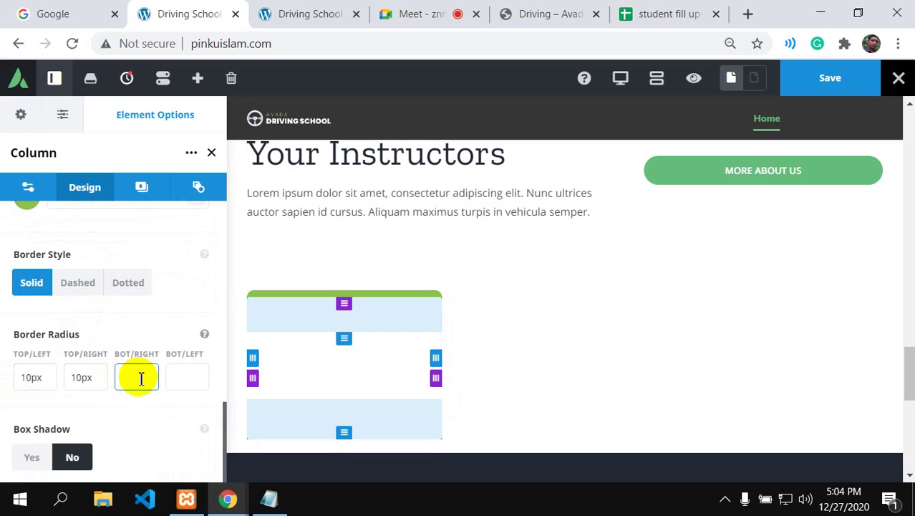
{"action": "left_click", "coordinate": [179, 377]}
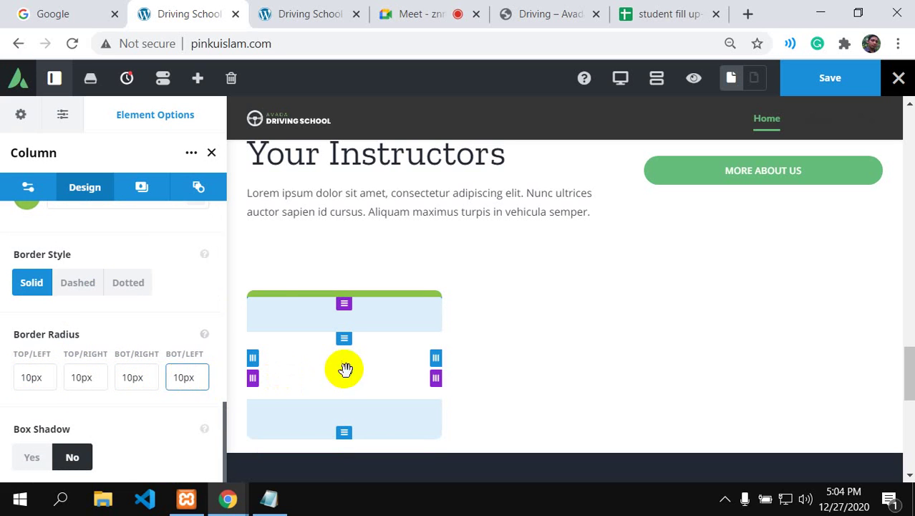
Step: Compare the column's green border and rounded corners with the instructor cards on the demo page
{"action": "scroll", "coordinate": [354, 377], "scroll_direction": "down", "scroll_amount": 2}
{"action": "scroll", "coordinate": [358, 380], "scroll_direction": "down", "scroll_amount": 2}
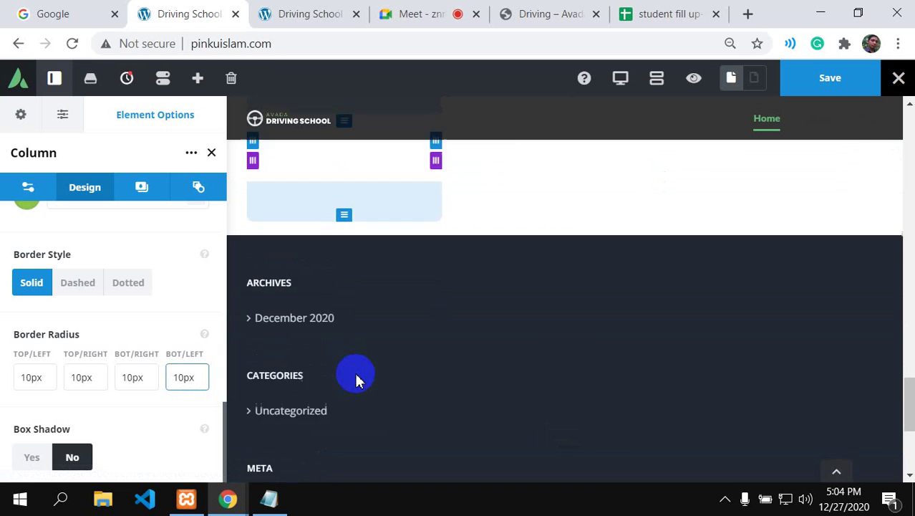
{"action": "scroll", "coordinate": [365, 369], "scroll_direction": "up", "scroll_amount": 2}
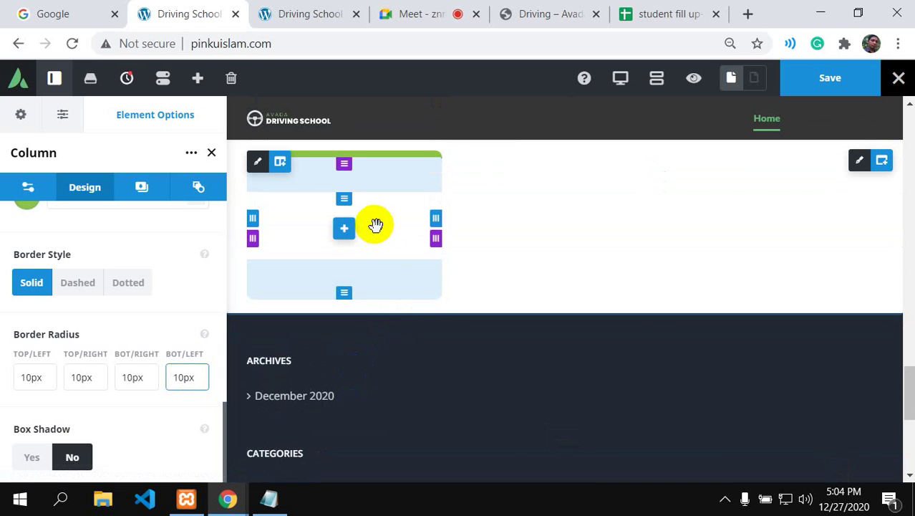
{"action": "left_click", "coordinate": [566, 10]}
{"action": "scroll", "coordinate": [330, 410], "scroll_direction": "down", "scroll_amount": 2}
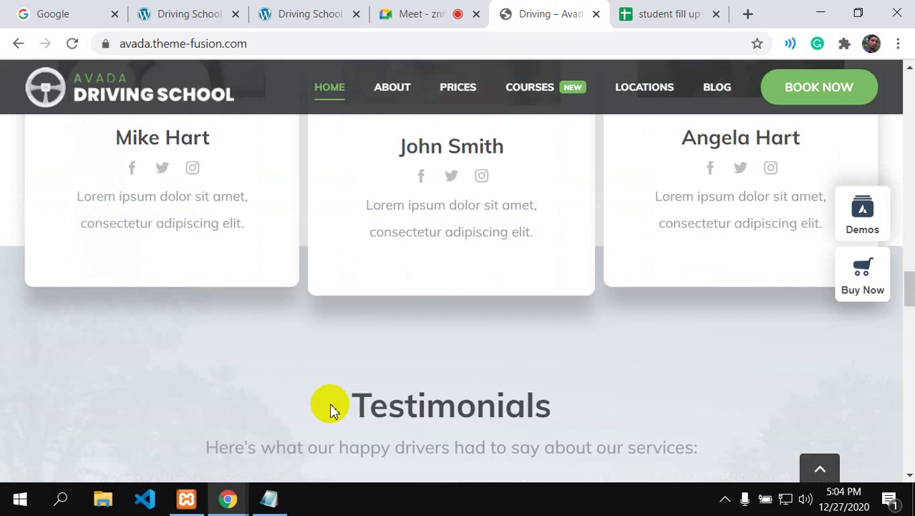
{"action": "scroll", "coordinate": [331, 410], "scroll_direction": "up", "scroll_amount": 2}
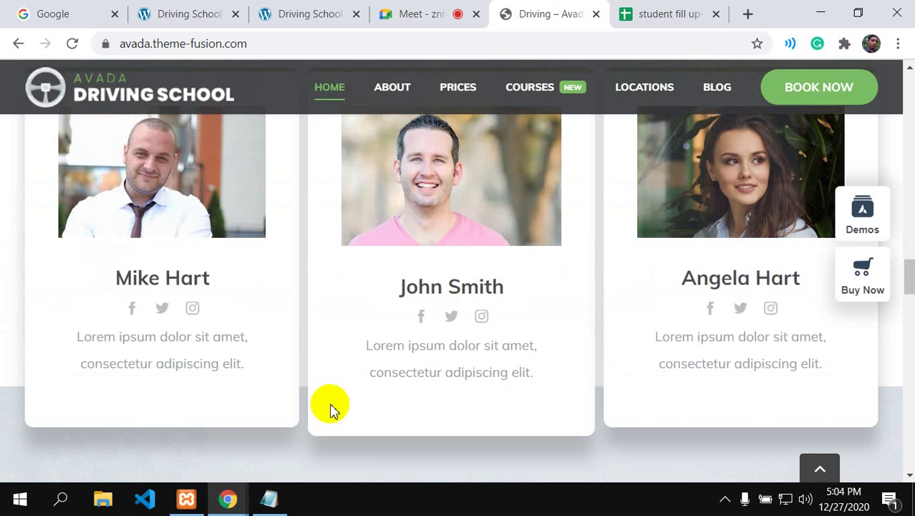
{"action": "scroll", "coordinate": [330, 411], "scroll_direction": "up", "scroll_amount": 6}
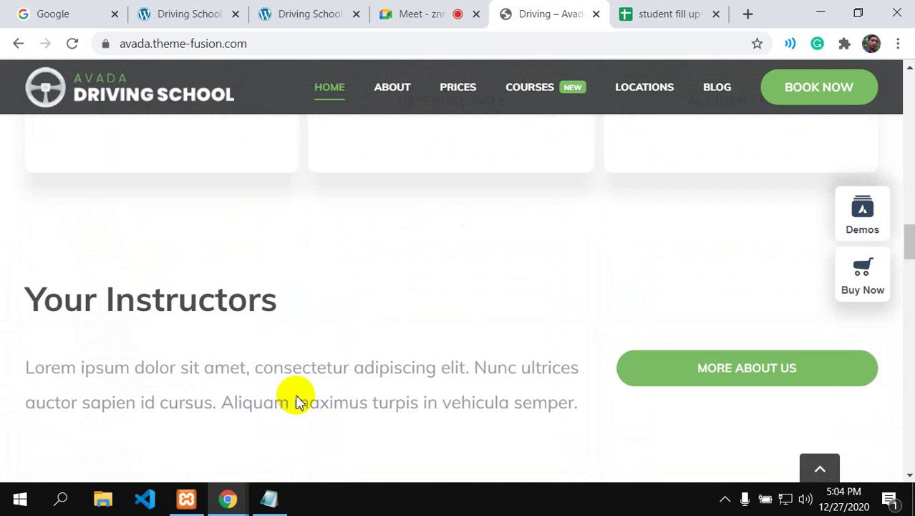
{"action": "left_click", "coordinate": [176, 15]}
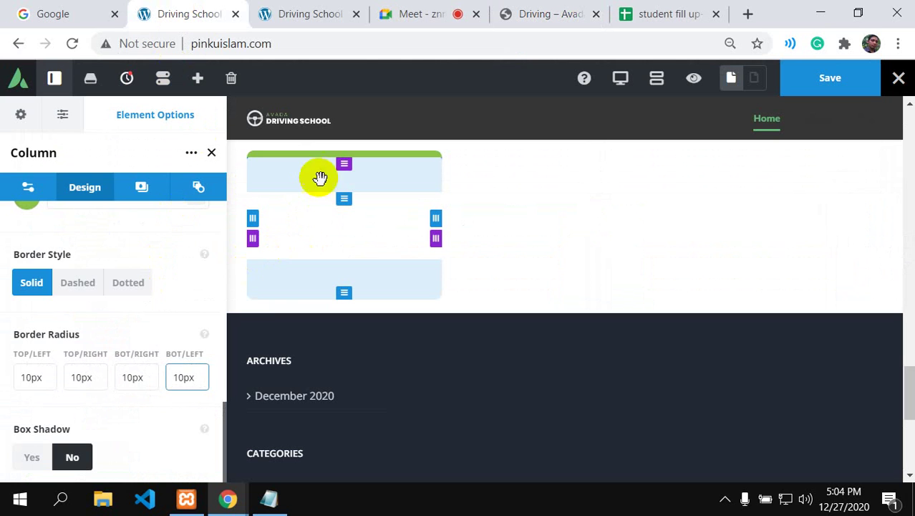
Step: Give the 1/3 column a solid background colour, trying #ffffff and settling on light grey #f4f4f4
{"action": "left_click", "coordinate": [161, 194]}
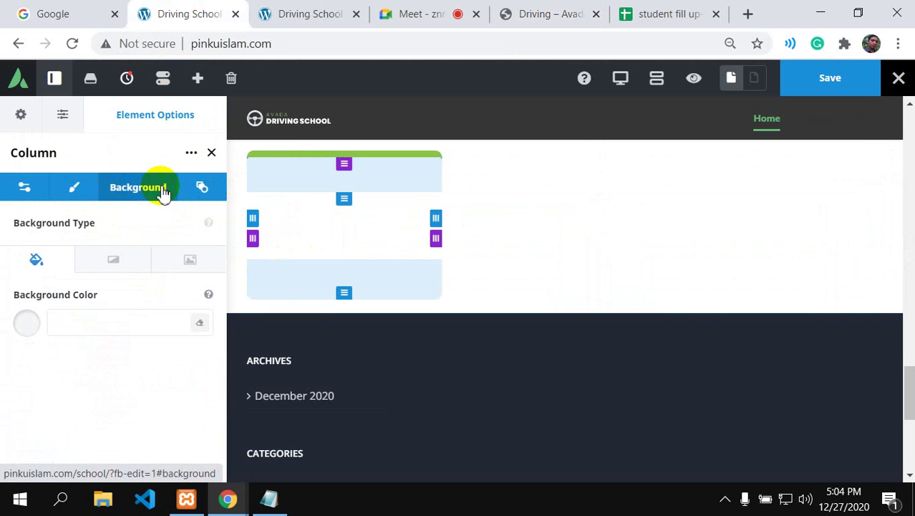
{"action": "left_click", "coordinate": [59, 322]}
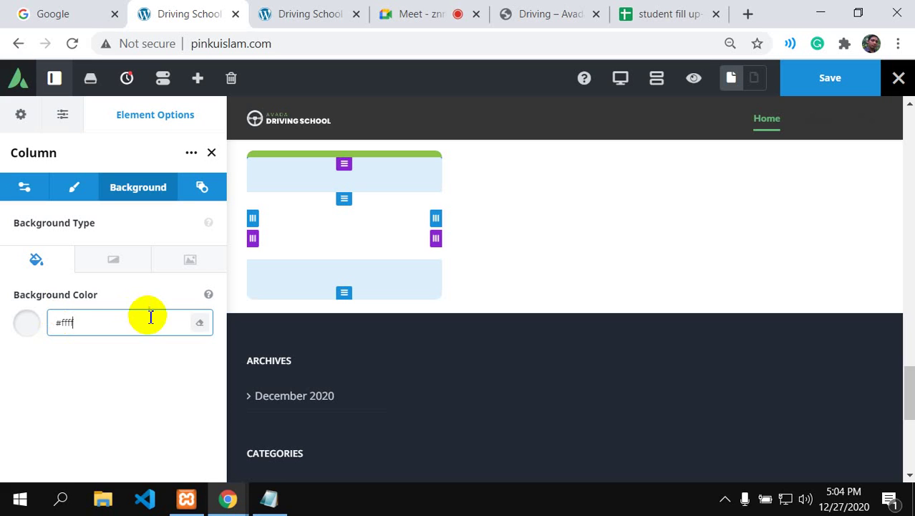
{"action": "type", "text": "ff"}
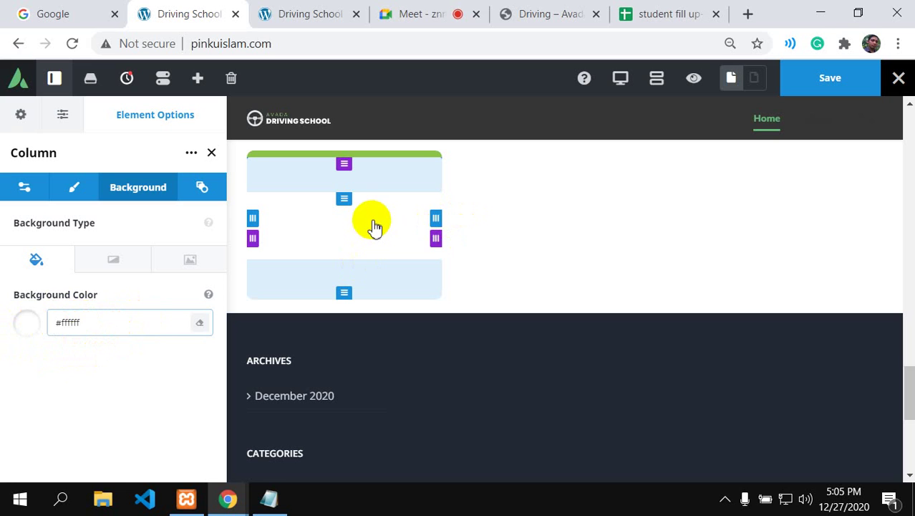
Step: Insert an Avada Form element into the instructor column and save the page
{"action": "left_click", "coordinate": [338, 227]}
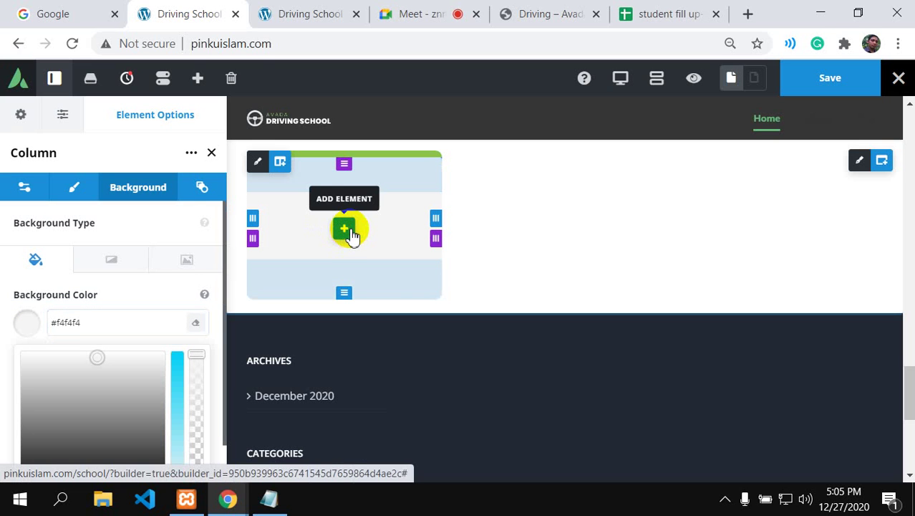
{"action": "left_click", "coordinate": [835, 84]}
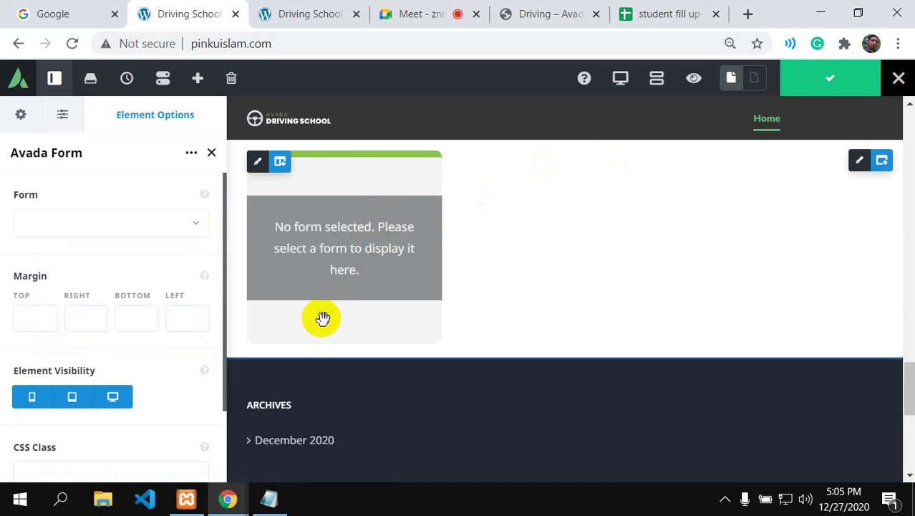
Step: Search the builder elements for "per" and add a Person element below the Avada Form
{"action": "mouse_move", "coordinate": [342, 232]}
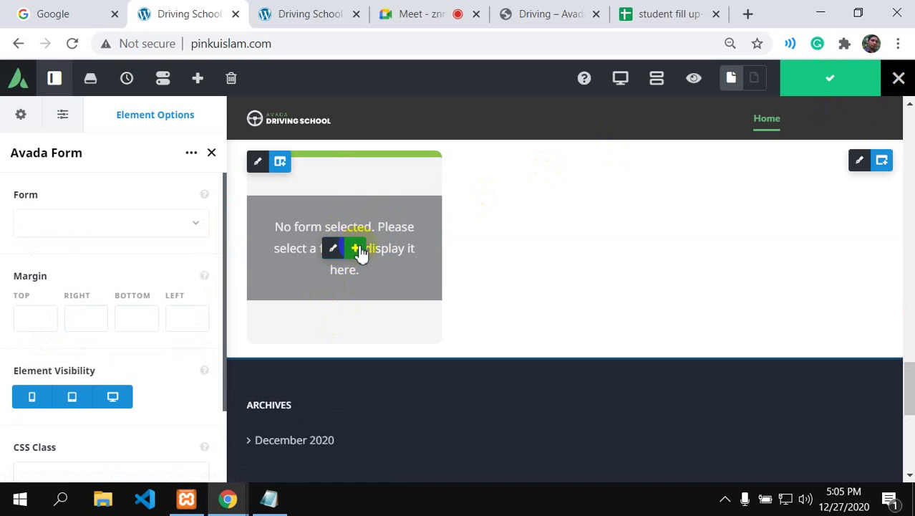
{"action": "left_click", "coordinate": [355, 248]}
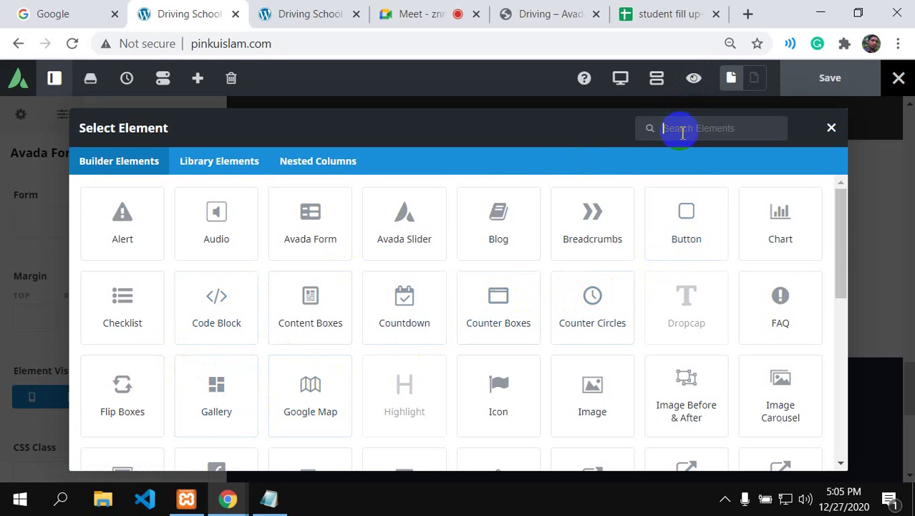
{"action": "type", "text": "per"}
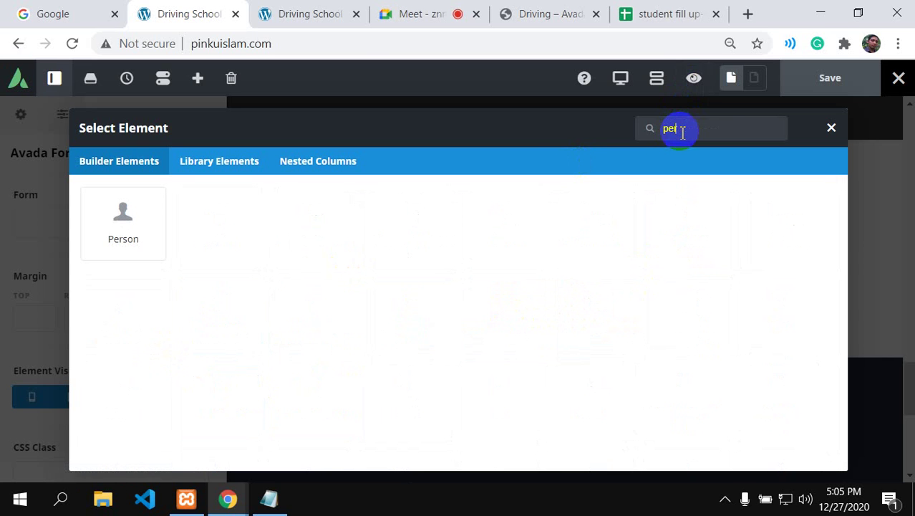
{"action": "left_click", "coordinate": [123, 244]}
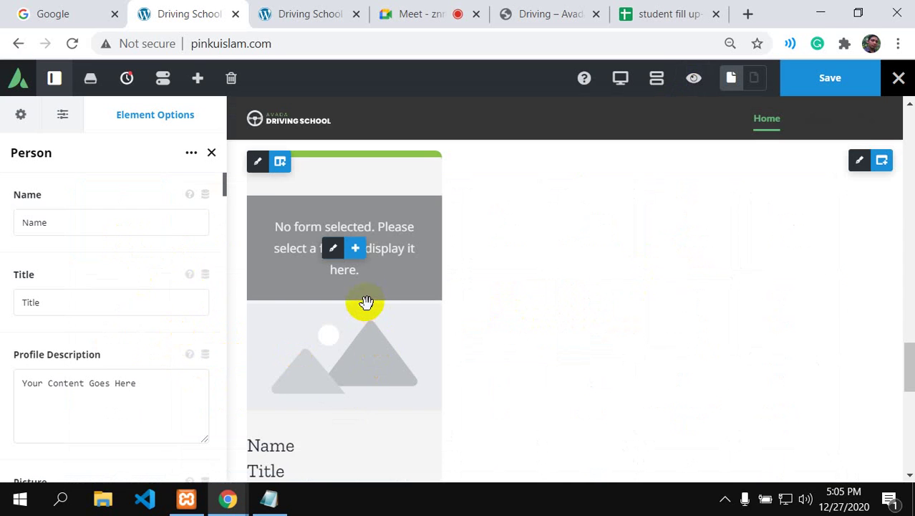
Step: Delete the Avada Form and Person elements from the instructor column
{"action": "scroll", "coordinate": [366, 318], "scroll_direction": "down", "scroll_amount": 2}
{"action": "scroll", "coordinate": [363, 338], "scroll_direction": "up", "scroll_amount": 2}
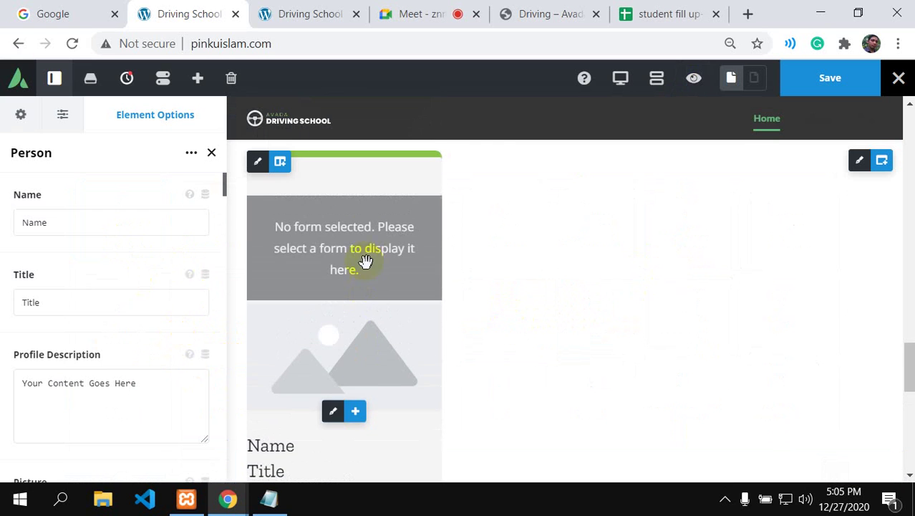
{"action": "scroll", "coordinate": [362, 269], "scroll_direction": "up", "scroll_amount": 2}
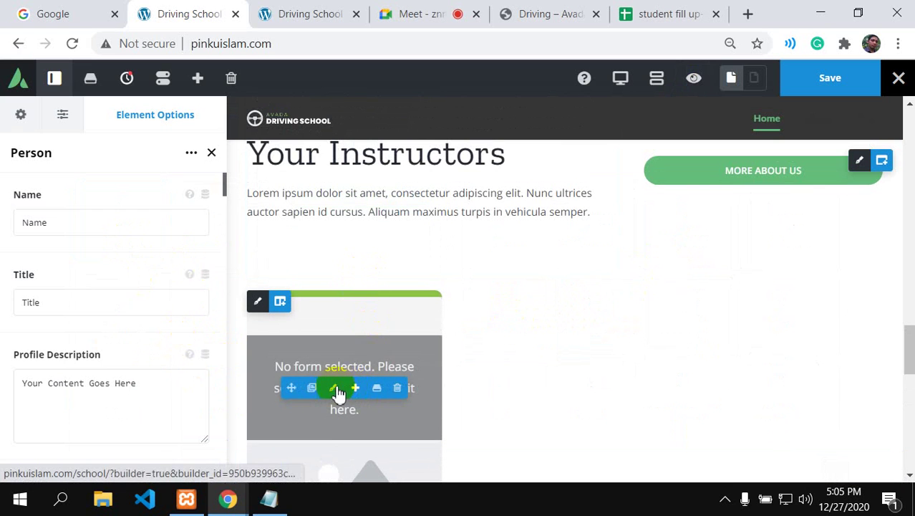
{"action": "left_click", "coordinate": [399, 390]}
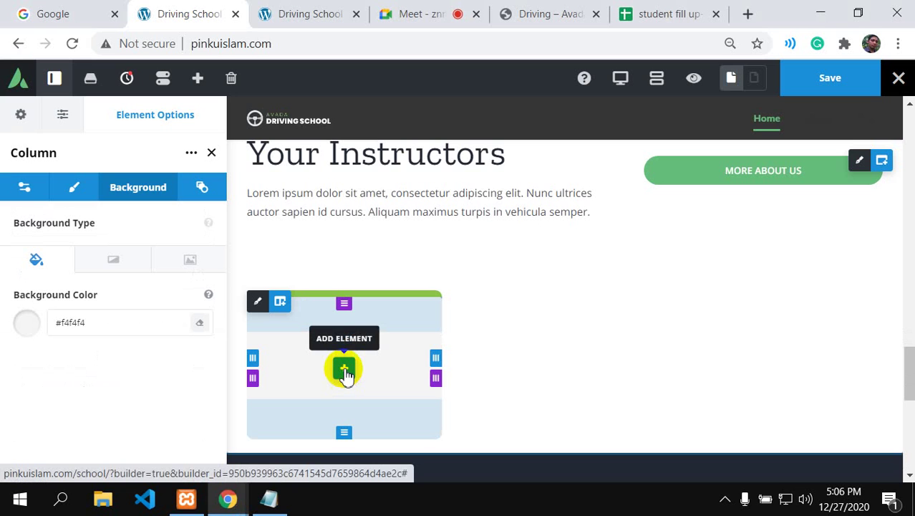
Step: Add a Person element to the empty instructor column under Your Instructors
{"action": "left_click", "coordinate": [344, 370]}
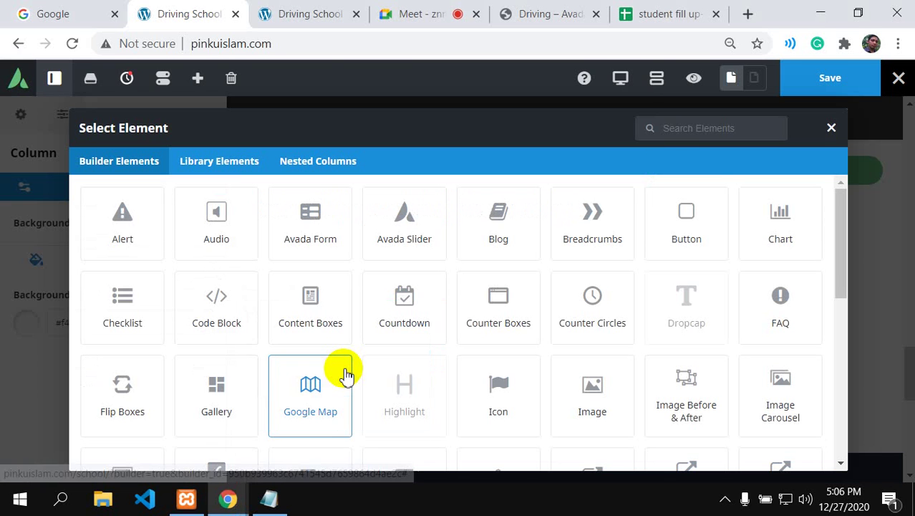
{"action": "left_click", "coordinate": [691, 129]}
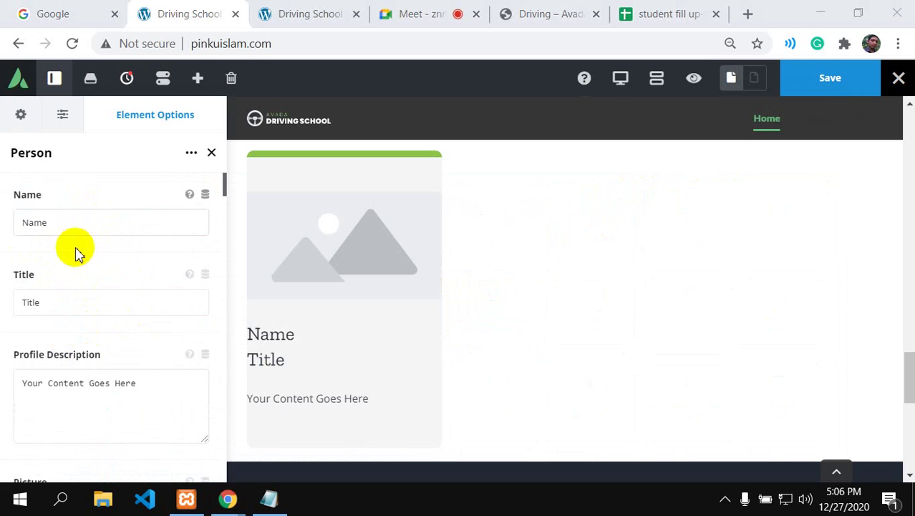
Step: Look up the first instructor card on the Avada demo page and enter that instructor's name in the Person element
{"action": "left_click", "coordinate": [536, 15]}
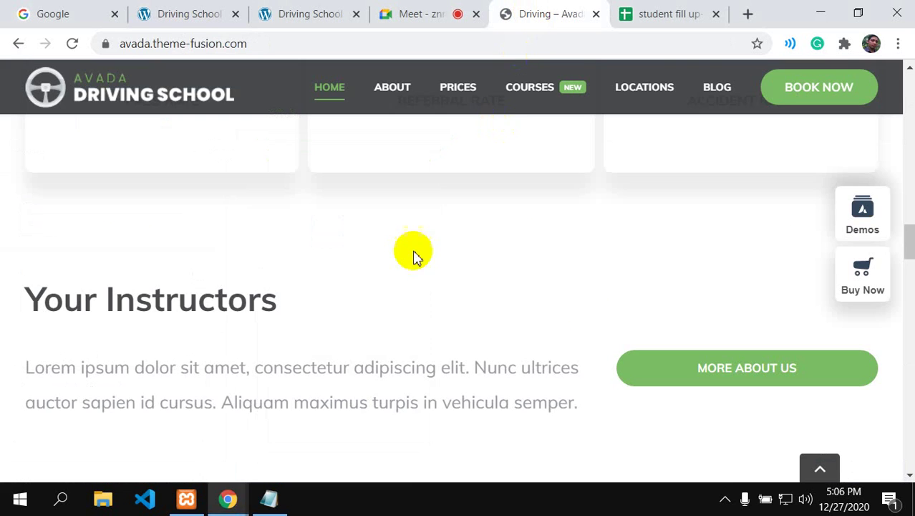
{"action": "scroll", "coordinate": [349, 289], "scroll_direction": "up", "scroll_amount": 4}
{"action": "scroll", "coordinate": [349, 289], "scroll_direction": "down", "scroll_amount": 7}
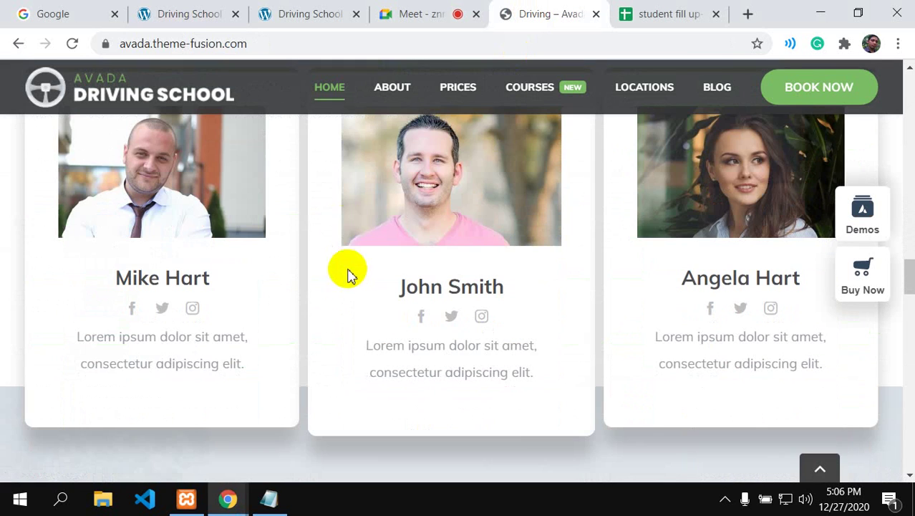
{"action": "left_click", "coordinate": [147, 14]}
{"action": "left_click", "coordinate": [83, 214]}
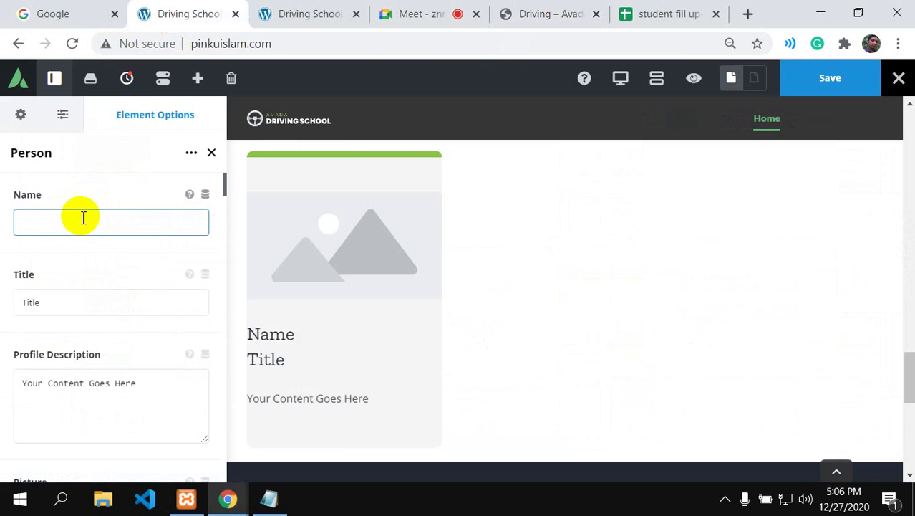
{"action": "type", "text": "MAKE HART"}
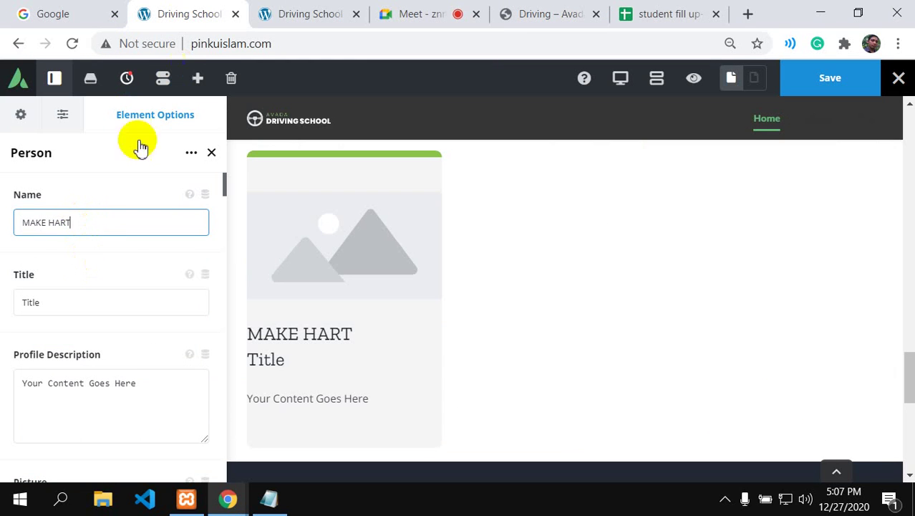
{"action": "left_click_drag", "start_coordinate": [76, 222], "coordinate": [17, 221]}
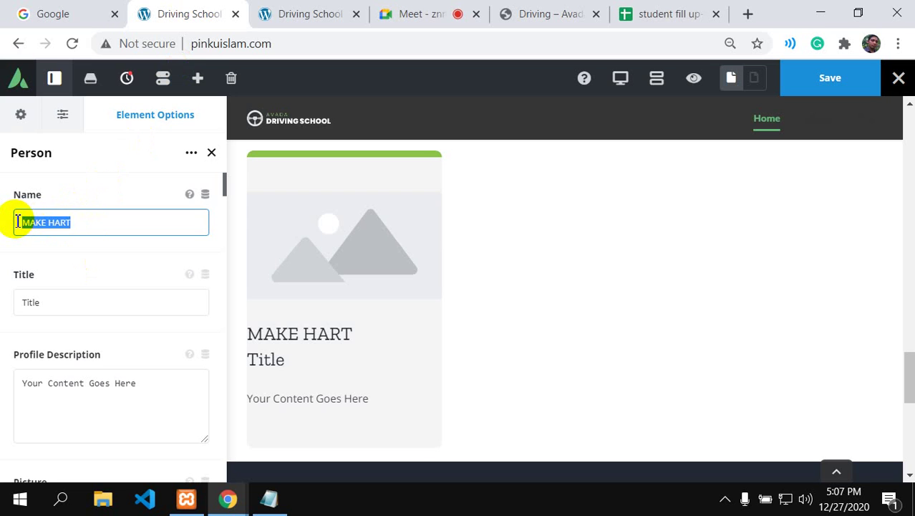
{"action": "type", "text": "Mike Hart"}
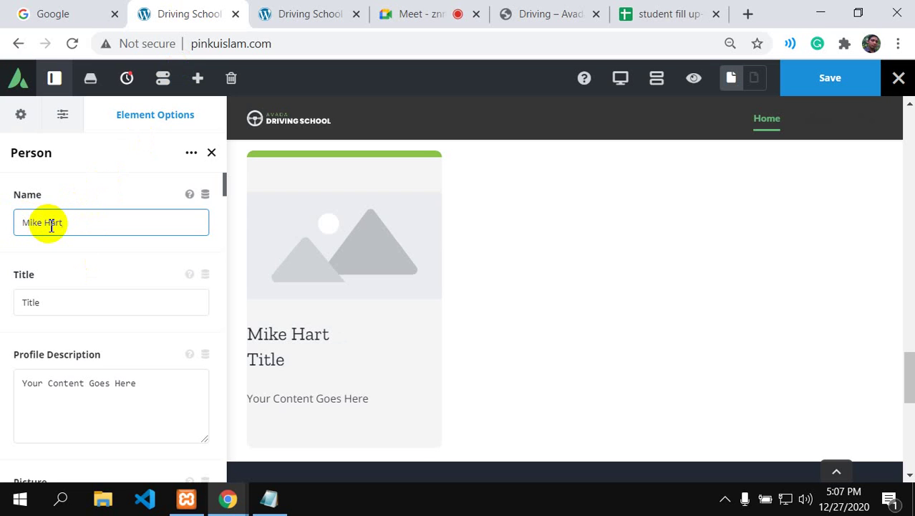
Step: Check the demo's first instructor card and clear the placeholder title from the Person element
{"action": "left_click", "coordinate": [64, 308]}
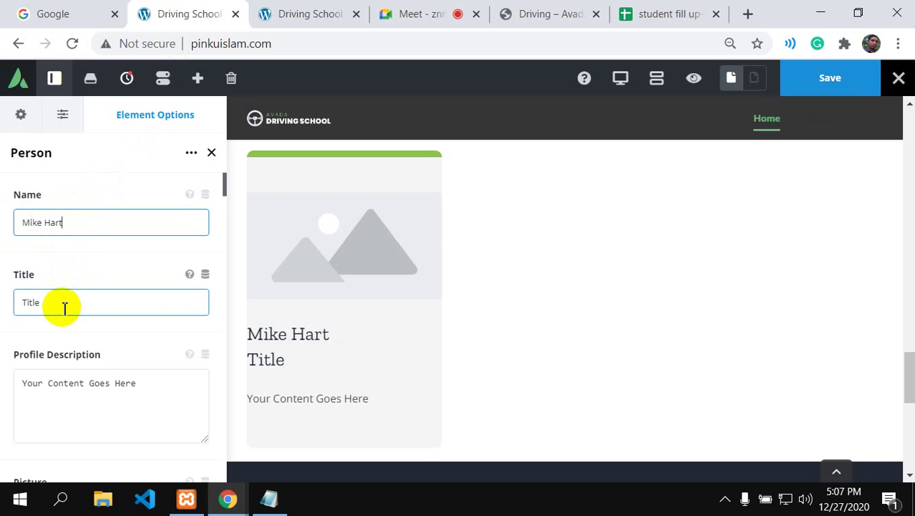
{"action": "key", "text": "ctrl+a"}
{"action": "key", "text": "BackSpace"}
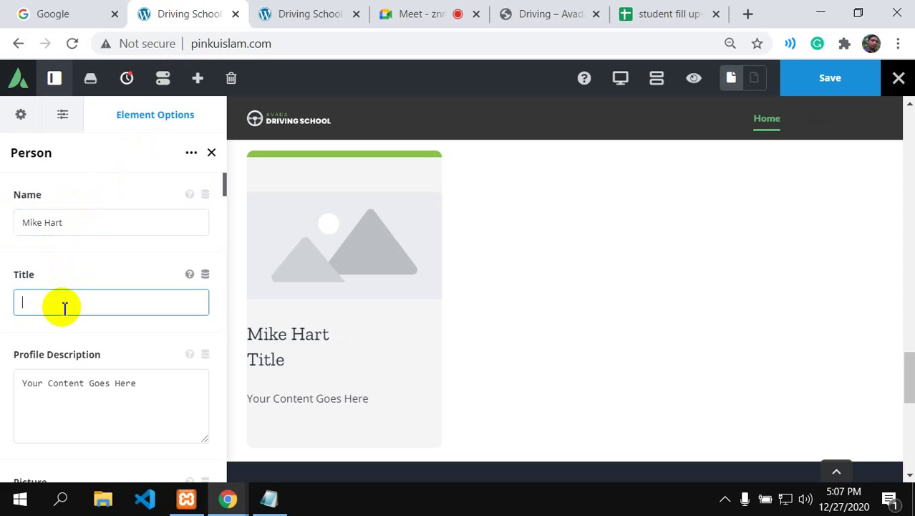
{"action": "left_click", "coordinate": [536, 14]}
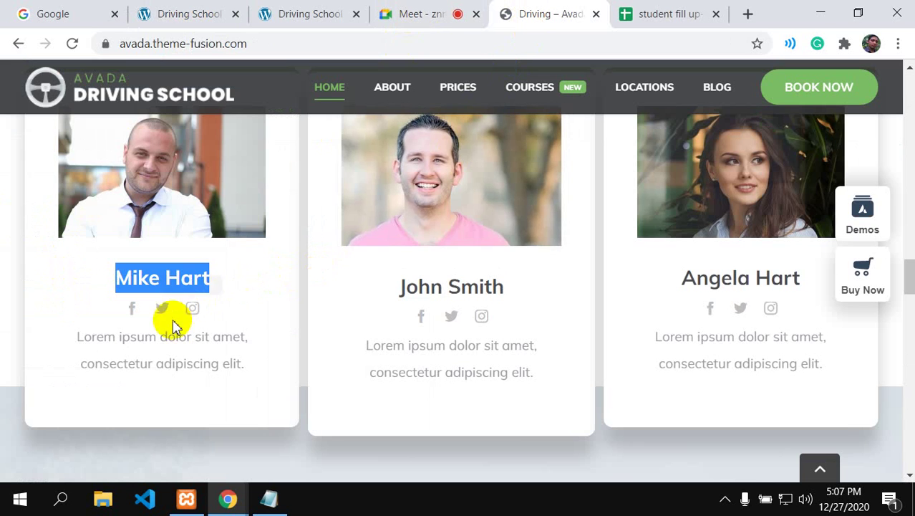
{"action": "left_click", "coordinate": [187, 20]}
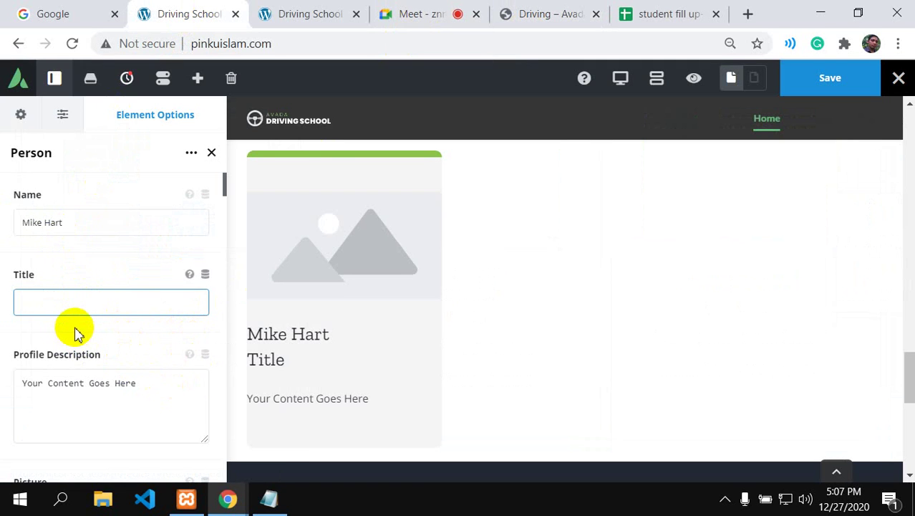
{"action": "type", "text": "L"}
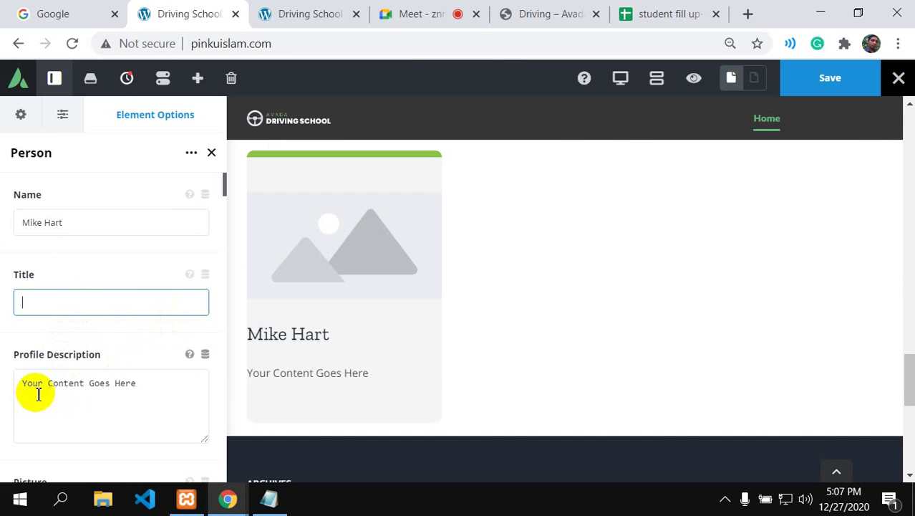
{"action": "left_click", "coordinate": [515, 14]}
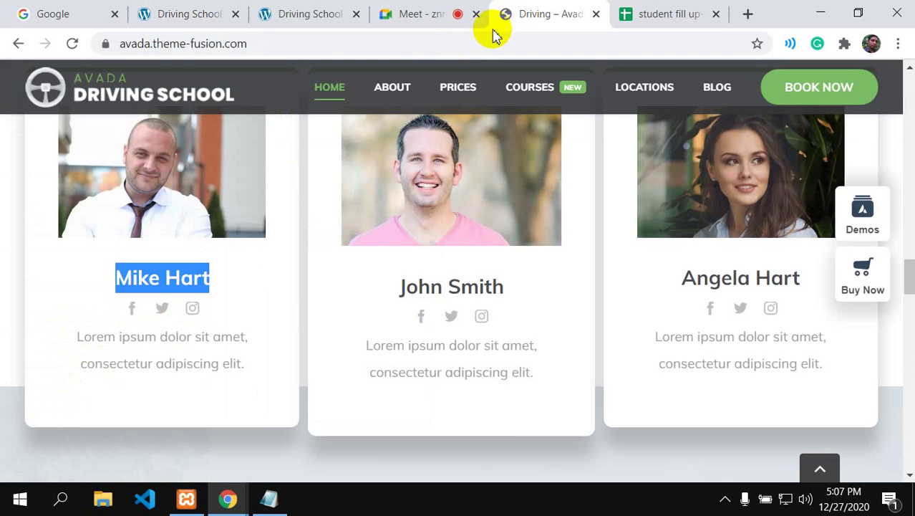
{"action": "left_click_drag", "start_coordinate": [73, 337], "coordinate": [255, 369]}
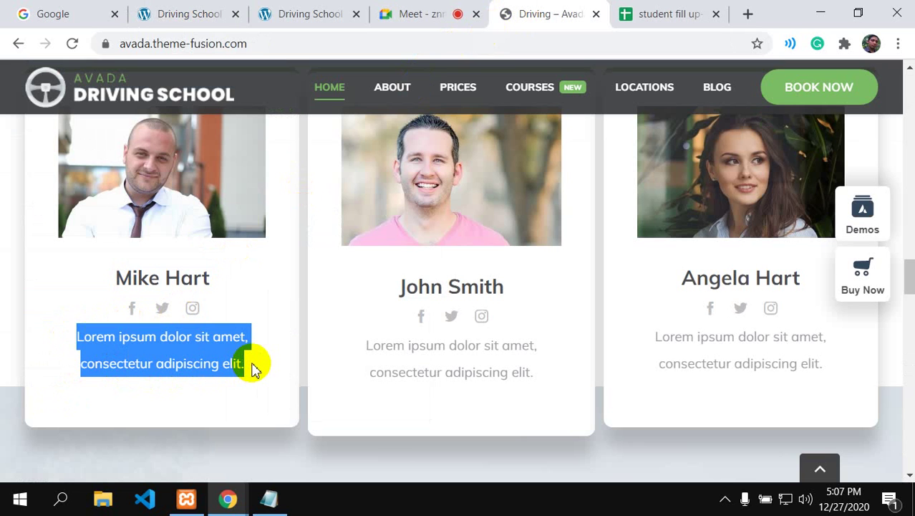
{"action": "left_click", "coordinate": [180, 14]}
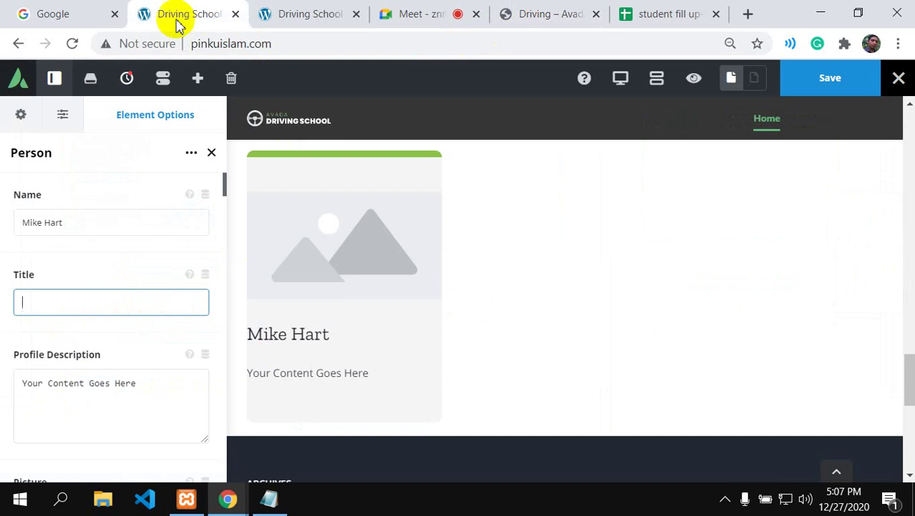
{"action": "left_click", "coordinate": [35, 384]}
{"action": "right_click", "coordinate": [29, 383]}
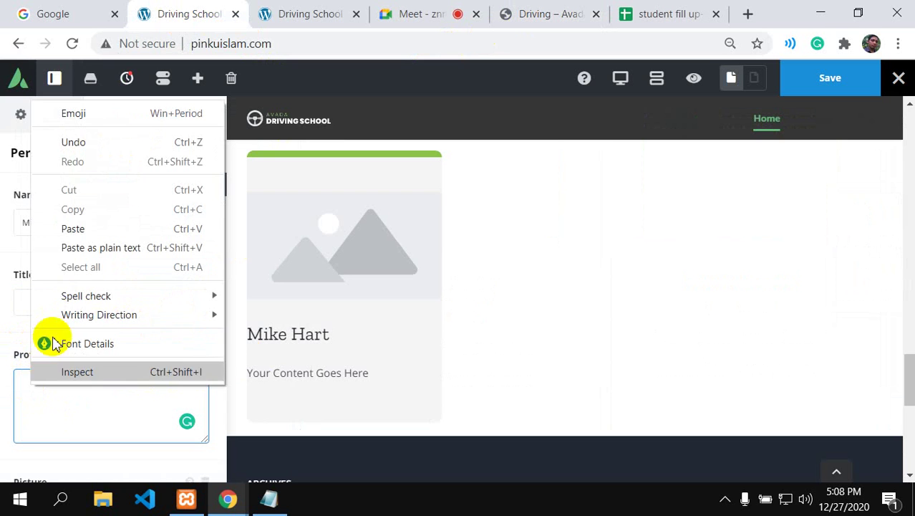
{"action": "left_click", "coordinate": [75, 252]}
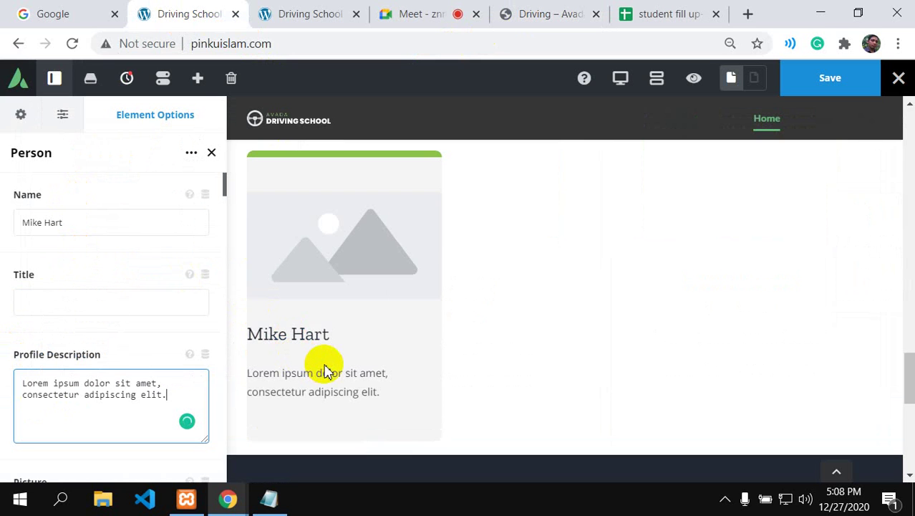
Step: Set the Person element's content alignment to Center
{"action": "scroll", "coordinate": [164, 394], "scroll_direction": "down", "scroll_amount": 5}
{"action": "scroll", "coordinate": [161, 401], "scroll_direction": "down", "scroll_amount": 2}
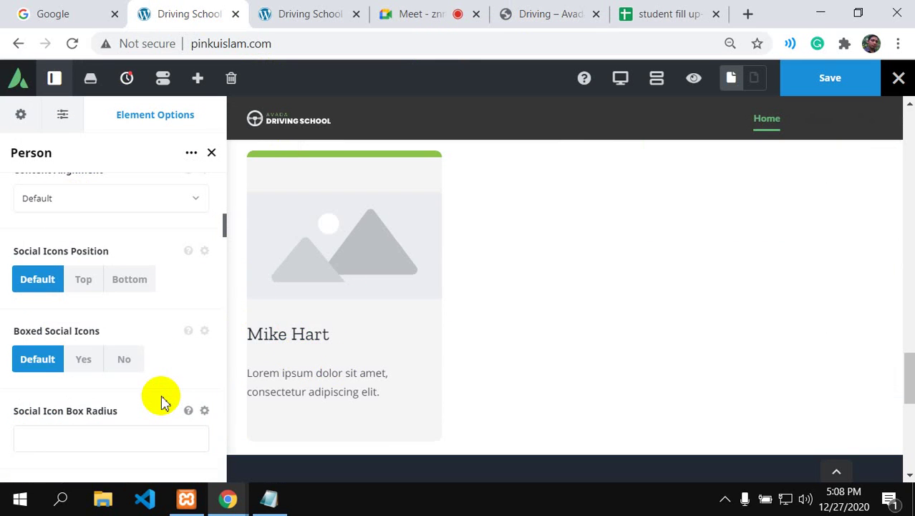
{"action": "left_click", "coordinate": [82, 434]}
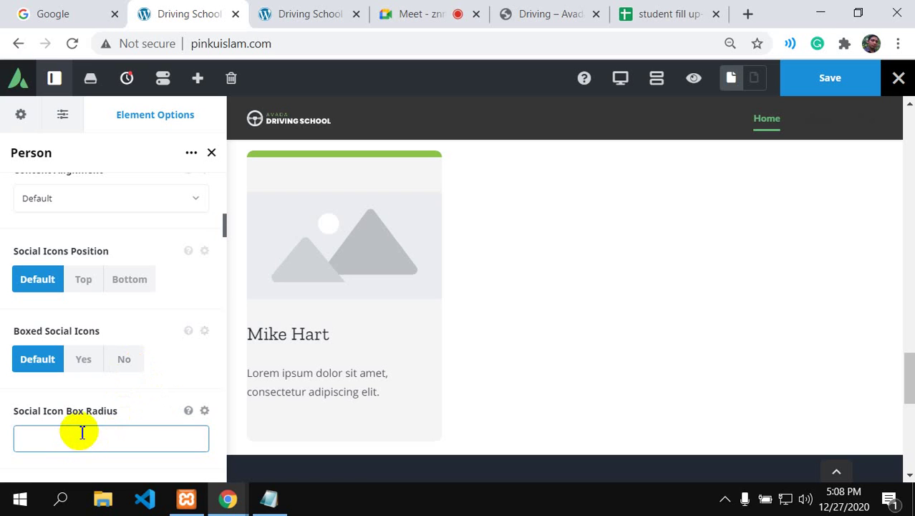
{"action": "scroll", "coordinate": [82, 435], "scroll_direction": "up", "scroll_amount": 2}
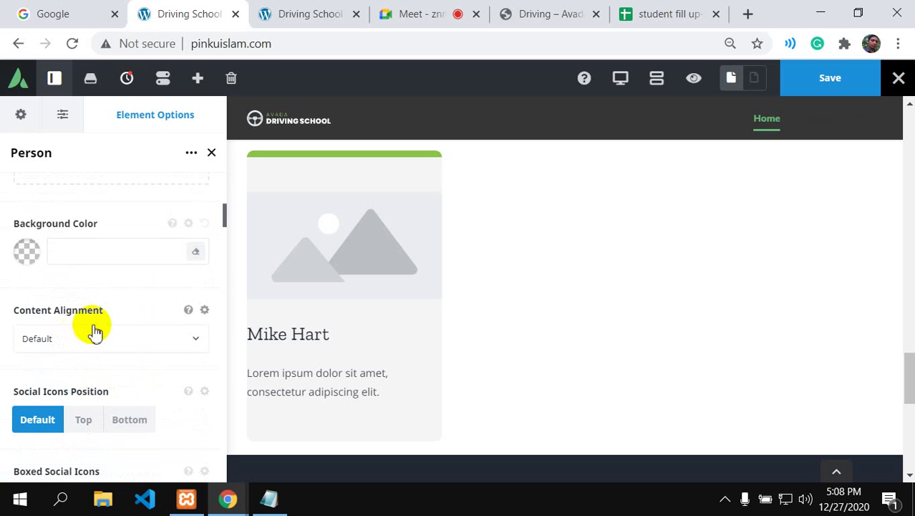
{"action": "left_click", "coordinate": [192, 342]}
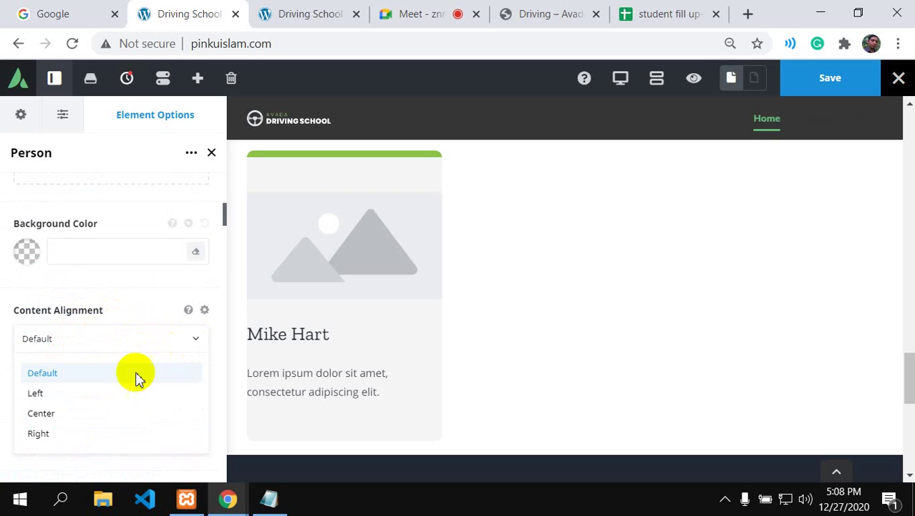
{"action": "left_click", "coordinate": [65, 412]}
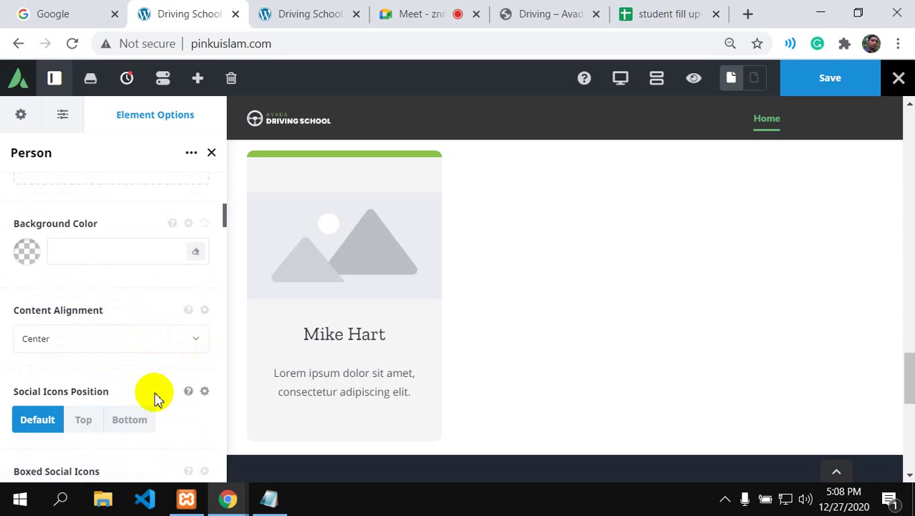
Step: Try the Top position for the Person's social icons and return the setting to Default
{"action": "scroll", "coordinate": [156, 396], "scroll_direction": "down", "scroll_amount": 1}
{"action": "scroll", "coordinate": [156, 395], "scroll_direction": "down", "scroll_amount": 2}
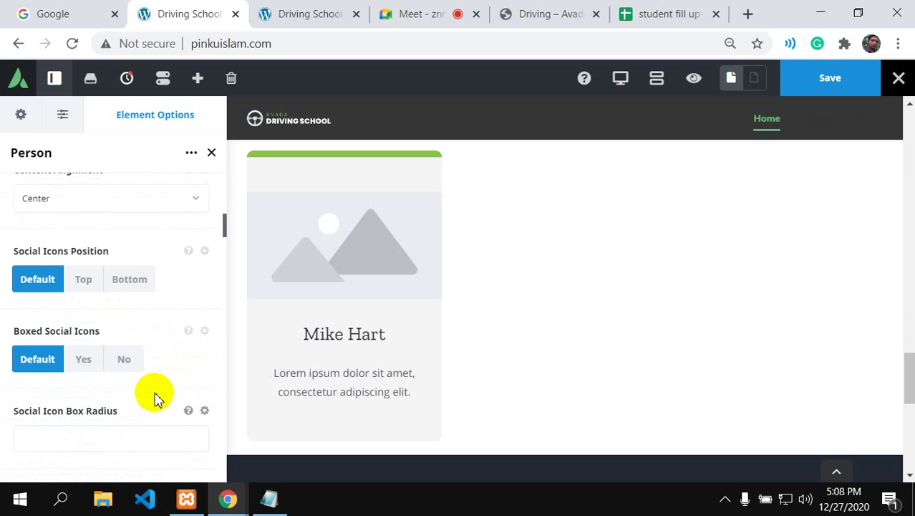
{"action": "left_click", "coordinate": [85, 280]}
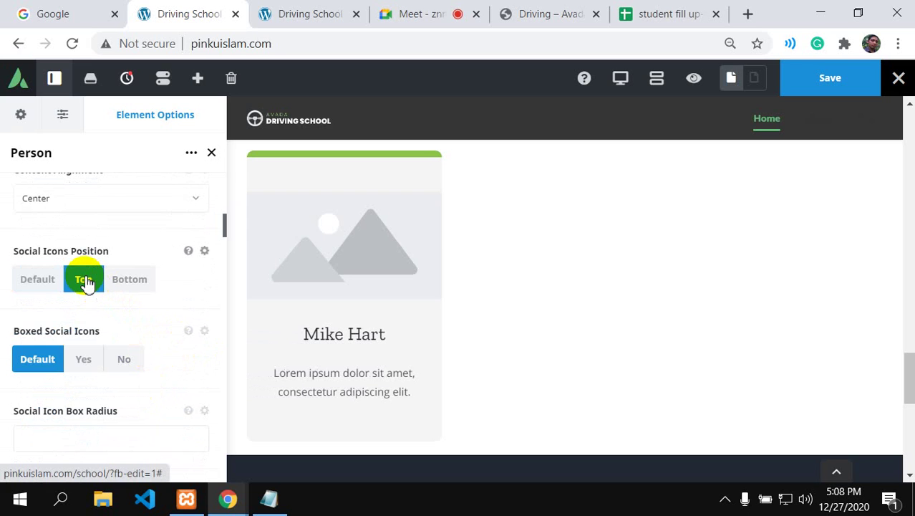
{"action": "left_click", "coordinate": [55, 281]}
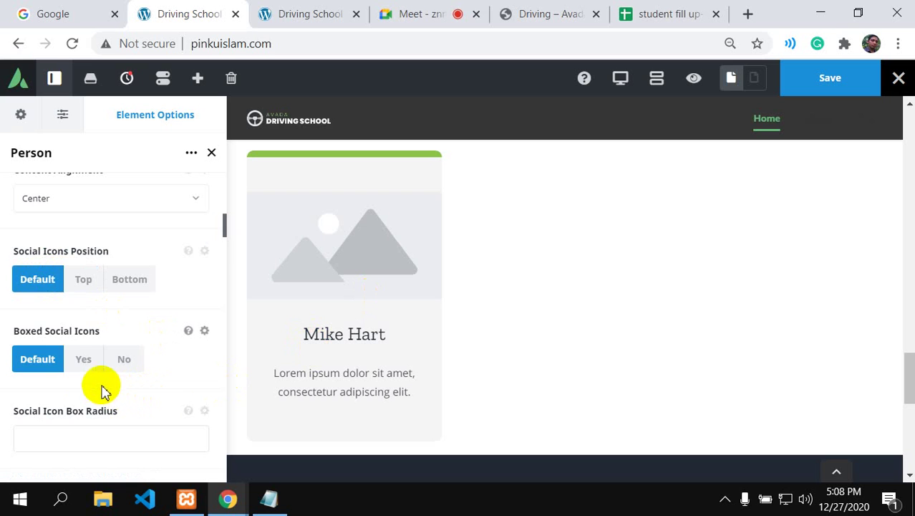
Step: Examine the Person element's social icon box radius, color type, custom colors, tooltip and social link options
{"action": "left_click", "coordinate": [118, 430]}
{"action": "scroll", "coordinate": [118, 419], "scroll_direction": "down", "scroll_amount": 2}
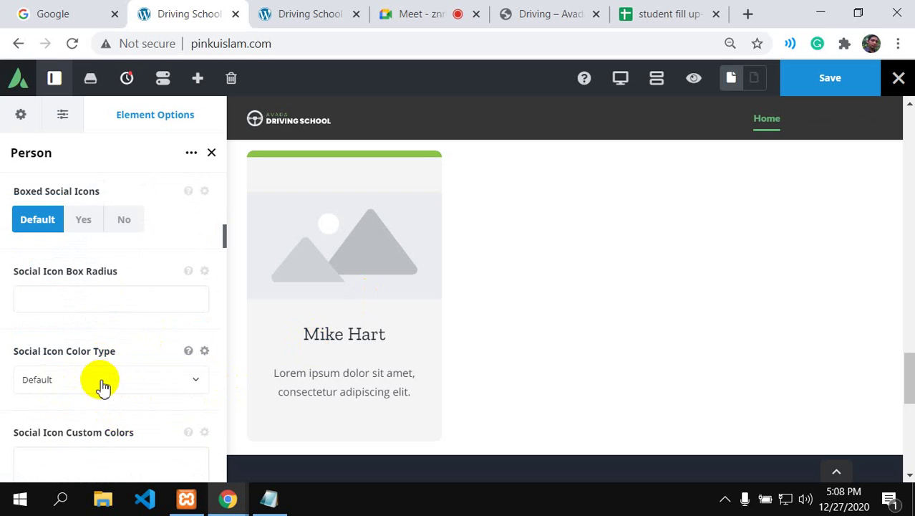
{"action": "scroll", "coordinate": [182, 379], "scroll_direction": "down", "scroll_amount": 1}
{"action": "scroll", "coordinate": [184, 380], "scroll_direction": "down", "scroll_amount": 2}
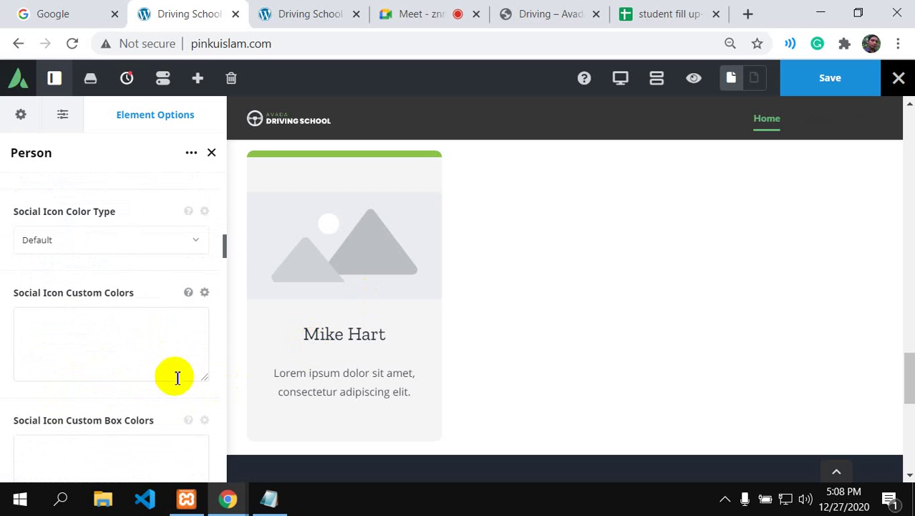
{"action": "scroll", "coordinate": [183, 289], "scroll_direction": "up", "scroll_amount": 2}
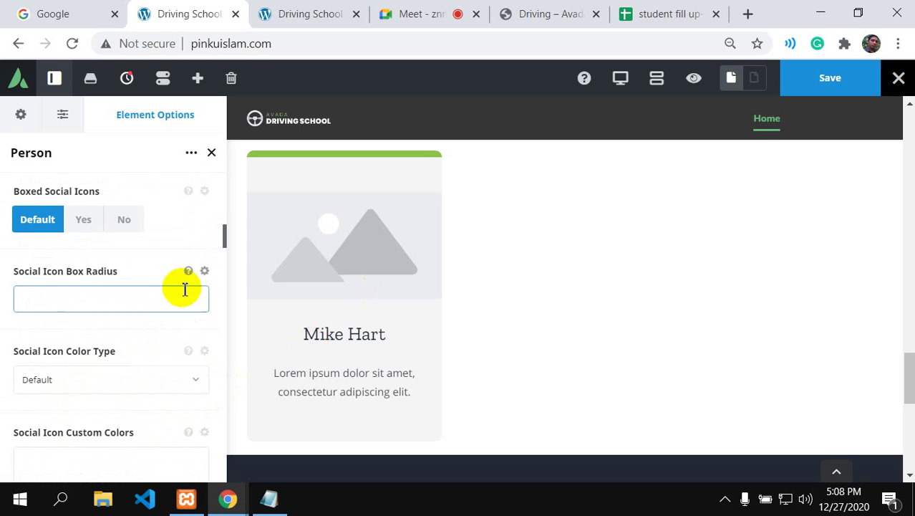
{"action": "left_click", "coordinate": [198, 387]}
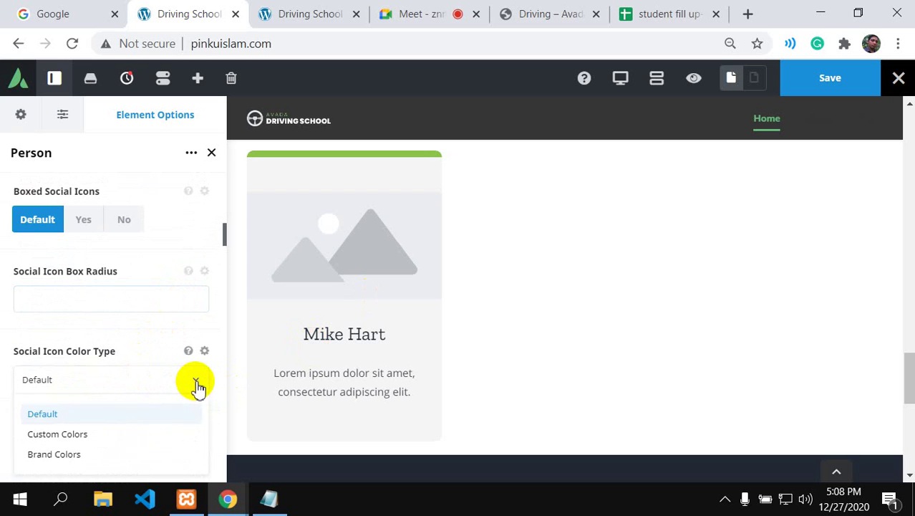
{"action": "scroll", "coordinate": [182, 391], "scroll_direction": "down", "scroll_amount": 2}
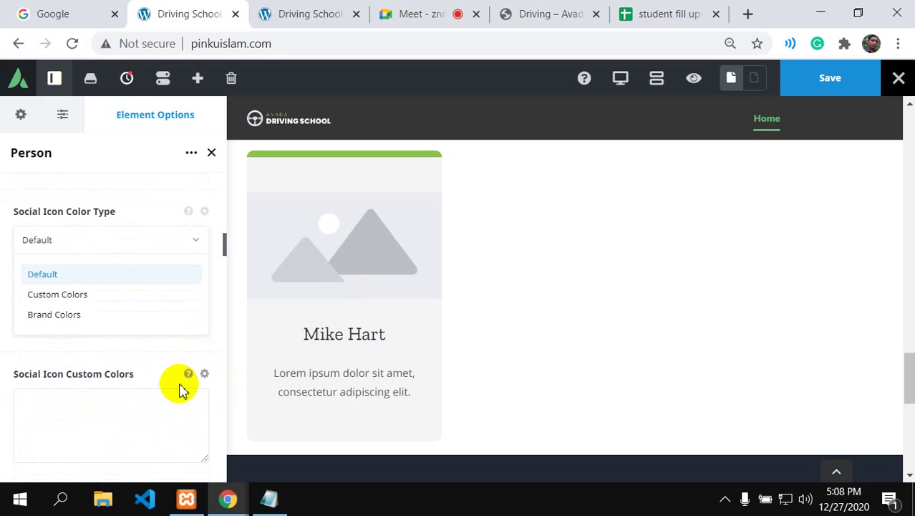
{"action": "scroll", "coordinate": [179, 389], "scroll_direction": "up", "scroll_amount": 2}
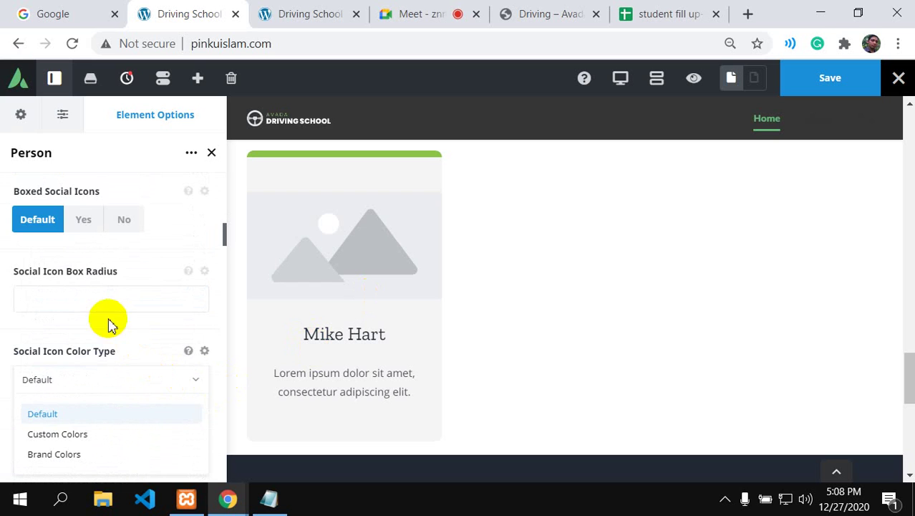
{"action": "left_click", "coordinate": [81, 306]}
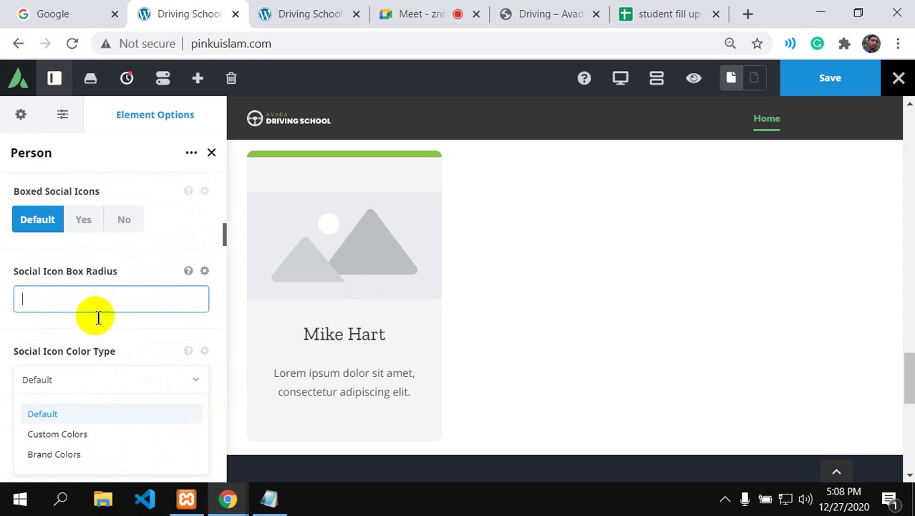
{"action": "scroll", "coordinate": [98, 325], "scroll_direction": "down", "scroll_amount": 4}
{"action": "scroll", "coordinate": [98, 326], "scroll_direction": "down", "scroll_amount": 8}
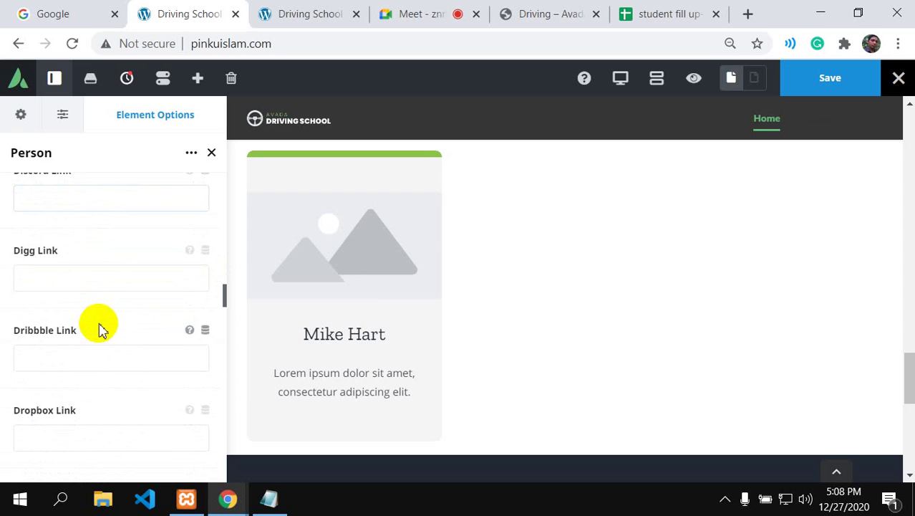
{"action": "scroll", "coordinate": [98, 326], "scroll_direction": "up", "scroll_amount": 2}
{"action": "scroll", "coordinate": [98, 325], "scroll_direction": "up", "scroll_amount": 2}
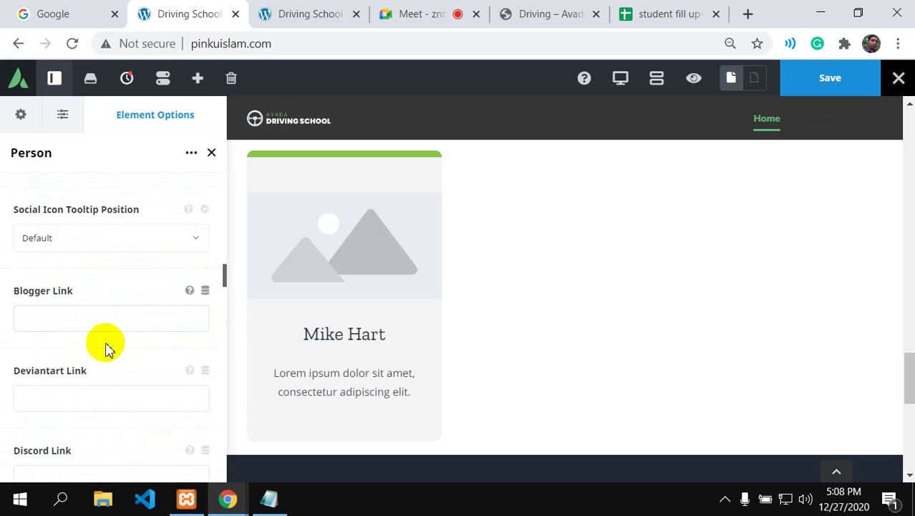
Step: Enter # as the Person element's Facebook link
{"action": "scroll", "coordinate": [106, 348], "scroll_direction": "up", "scroll_amount": 2}
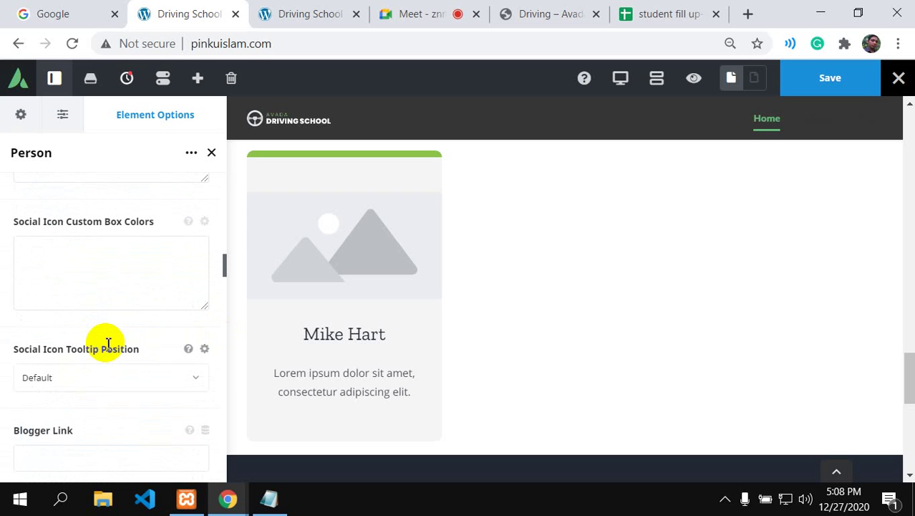
{"action": "scroll", "coordinate": [107, 347], "scroll_direction": "up", "scroll_amount": 2}
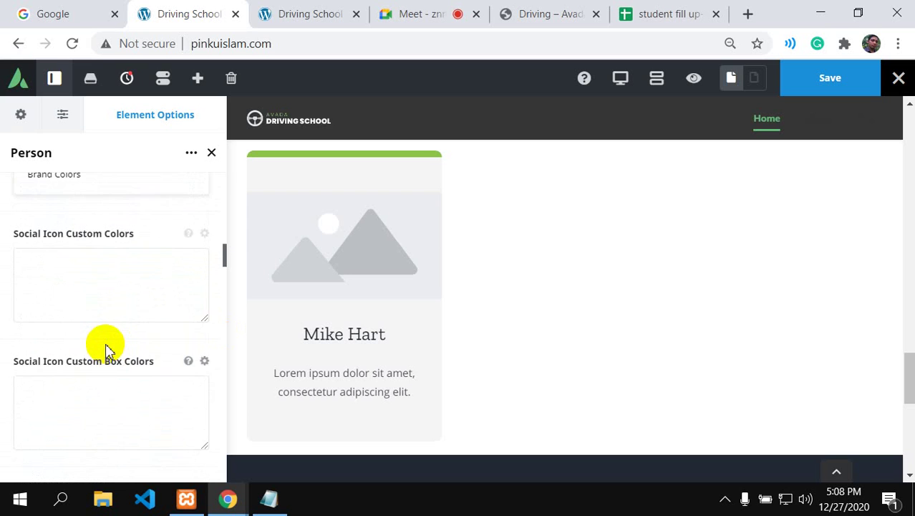
{"action": "scroll", "coordinate": [105, 348], "scroll_direction": "up", "scroll_amount": 2}
{"action": "scroll", "coordinate": [106, 348], "scroll_direction": "down", "scroll_amount": 6}
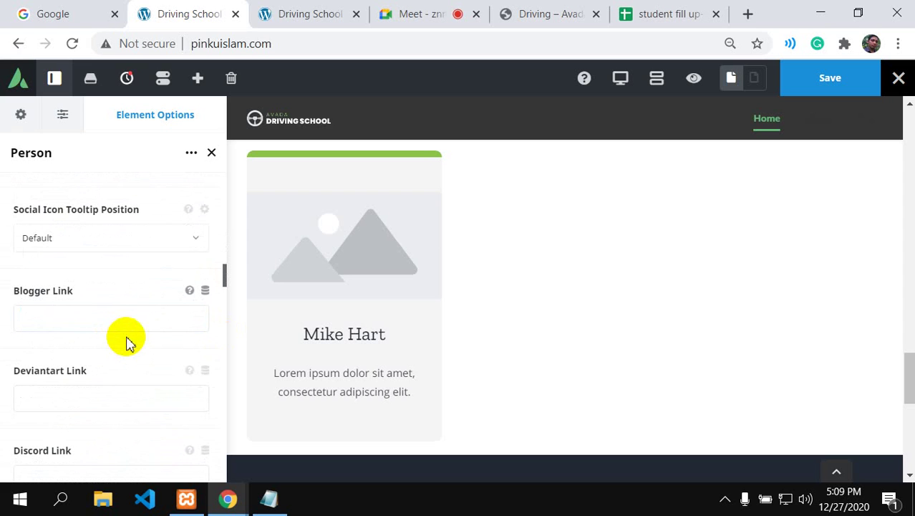
{"action": "scroll", "coordinate": [126, 338], "scroll_direction": "down", "scroll_amount": 2}
{"action": "scroll", "coordinate": [98, 373], "scroll_direction": "down", "scroll_amount": 2}
{"action": "scroll", "coordinate": [99, 371], "scroll_direction": "down", "scroll_amount": 2}
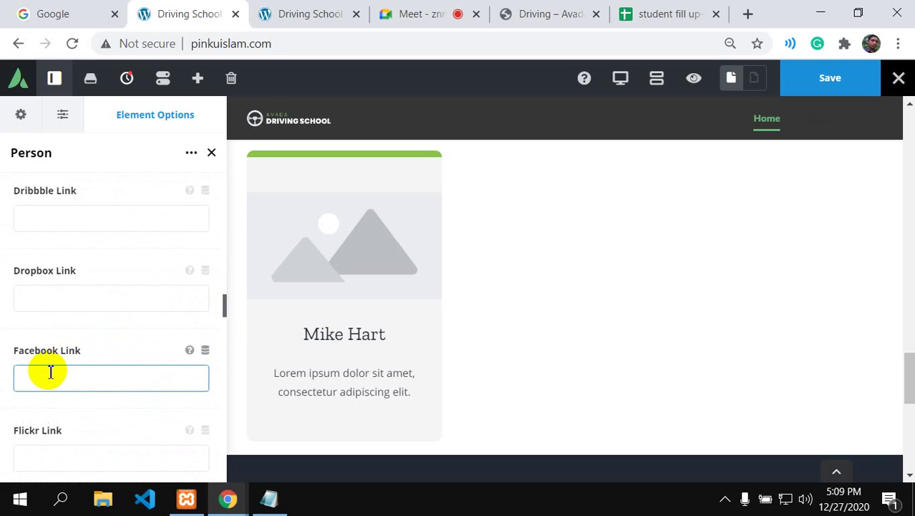
{"action": "type", "text": "f"}
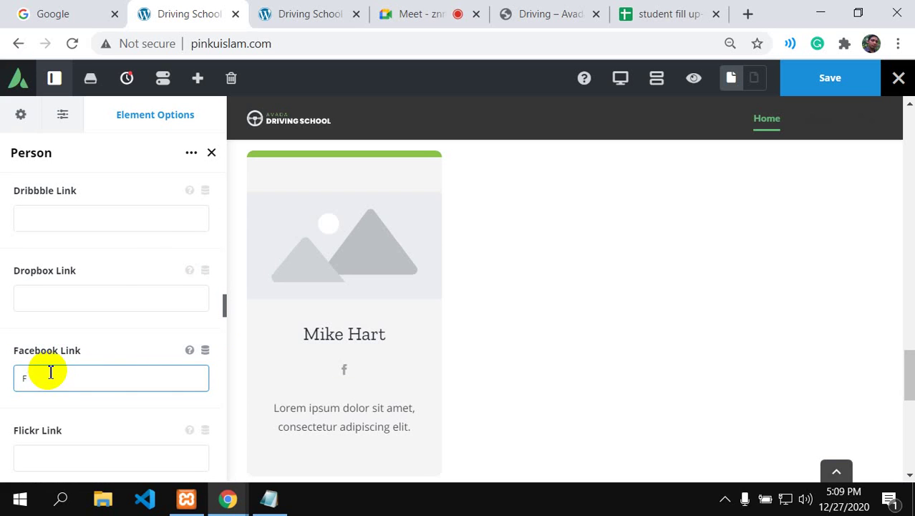
{"action": "key", "text": "BackSpace"}
{"action": "type", "text": "FA"}
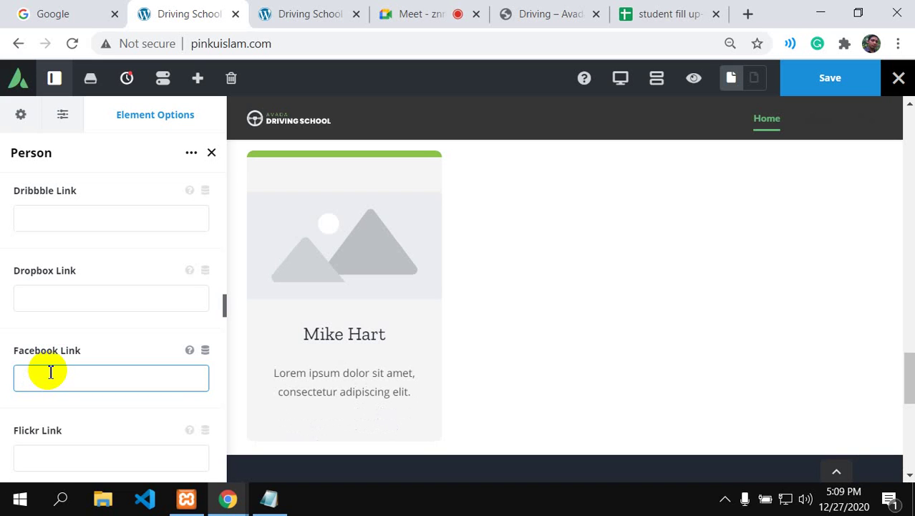
{"action": "type", "text": "f"}
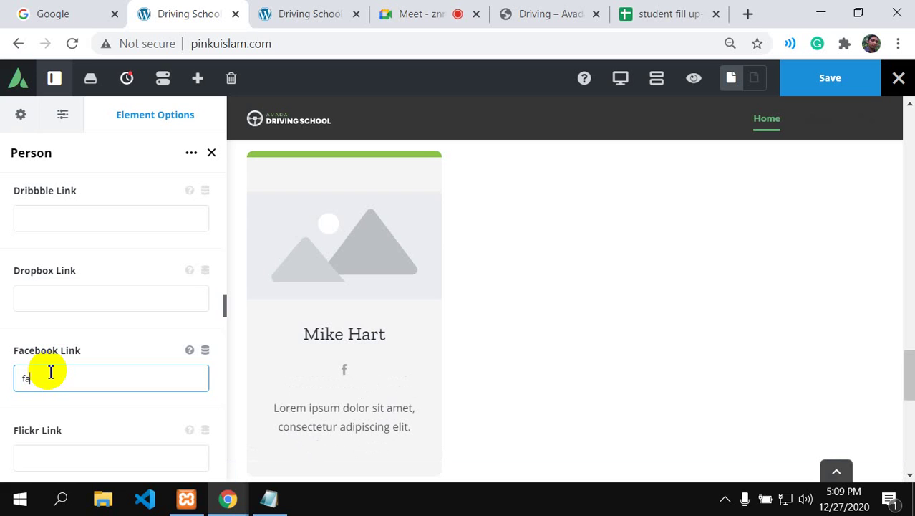
{"action": "key", "text": "BackSpace"}
{"action": "type", "text": "#"}
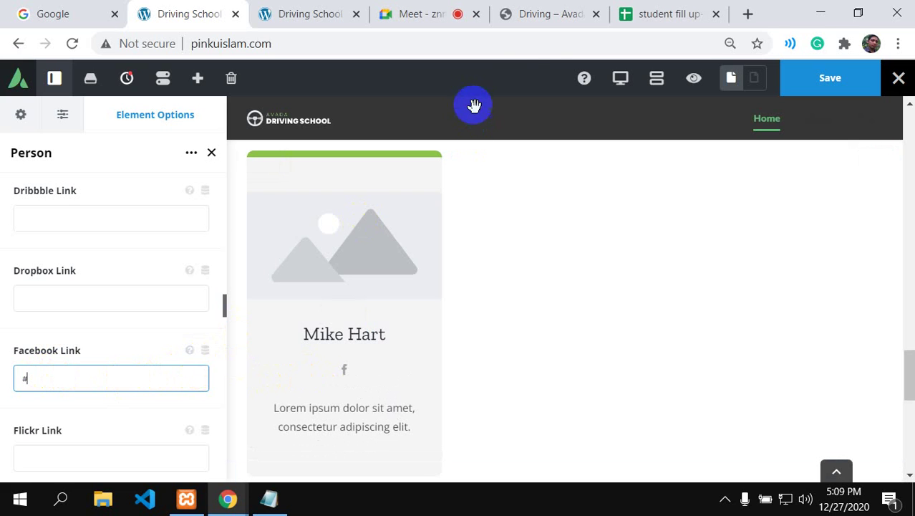
Step: Check which social icons the demo's instructor cards use and enter # as the Person's Instagram link
{"action": "left_click", "coordinate": [548, 20]}
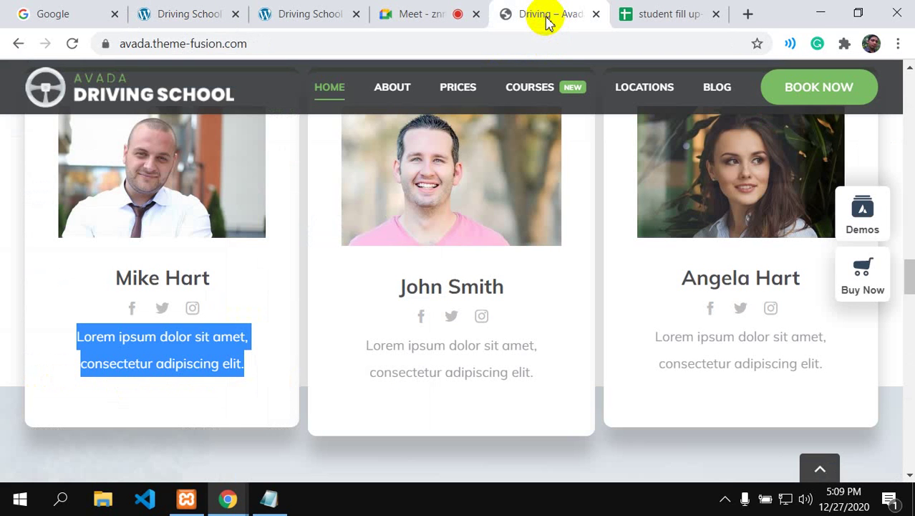
{"action": "left_click", "coordinate": [156, 12]}
{"action": "scroll", "coordinate": [96, 404], "scroll_direction": "down", "scroll_amount": 2}
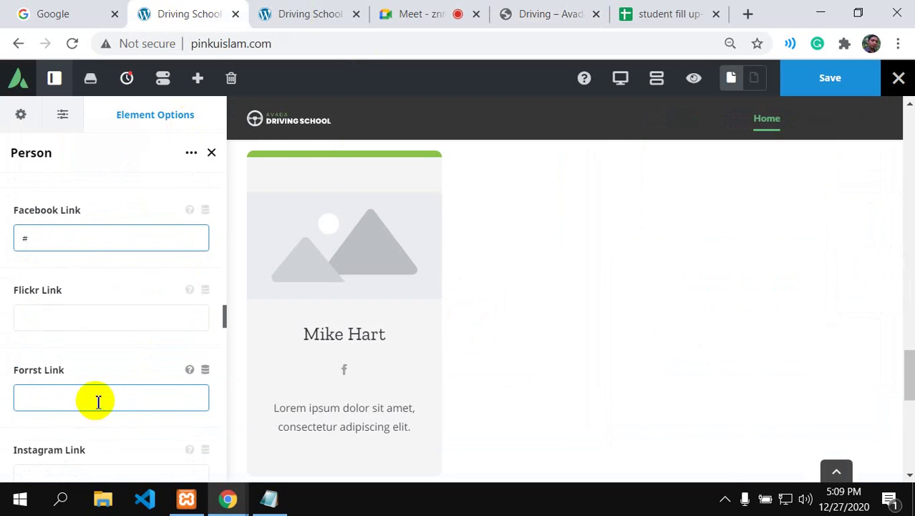
{"action": "scroll", "coordinate": [96, 395], "scroll_direction": "down", "scroll_amount": 2}
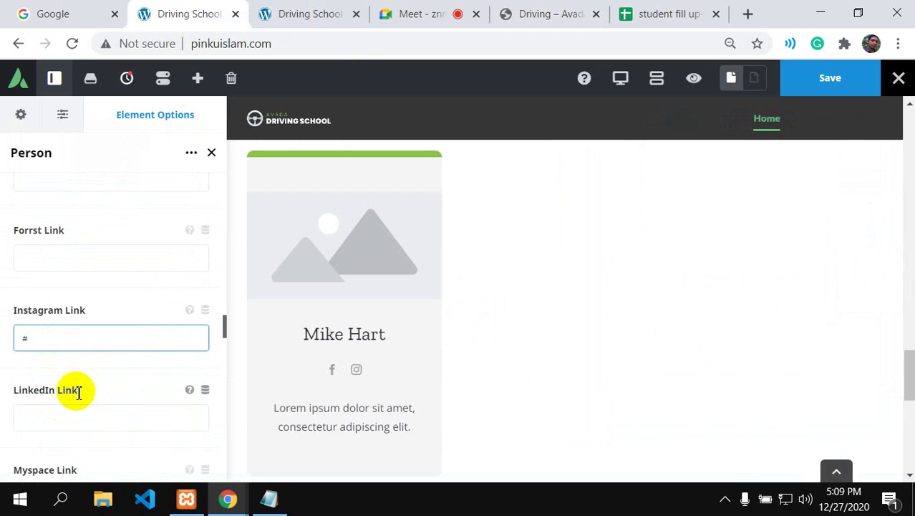
Step: Enter 3 as the Person's Twitter link and compare the card's social icons with the demo's
{"action": "scroll", "coordinate": [77, 396], "scroll_direction": "down", "scroll_amount": 2}
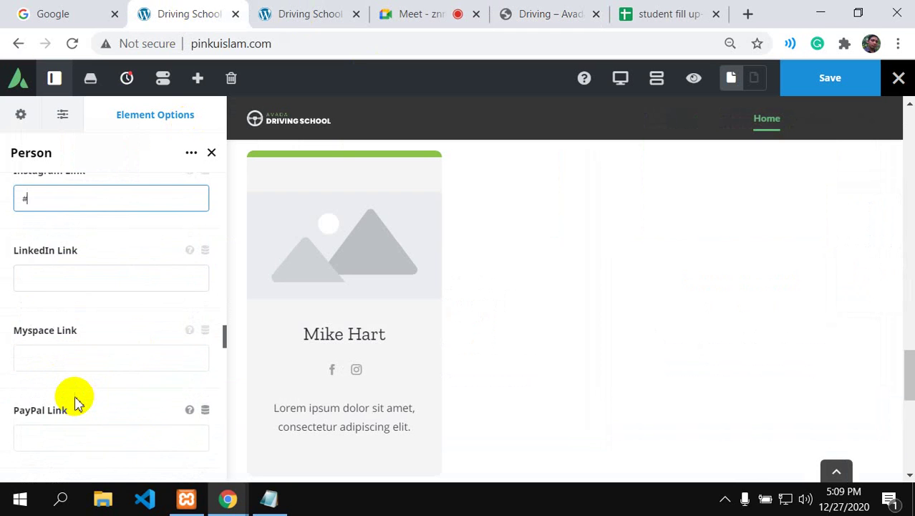
{"action": "scroll", "coordinate": [77, 402], "scroll_direction": "down", "scroll_amount": 6}
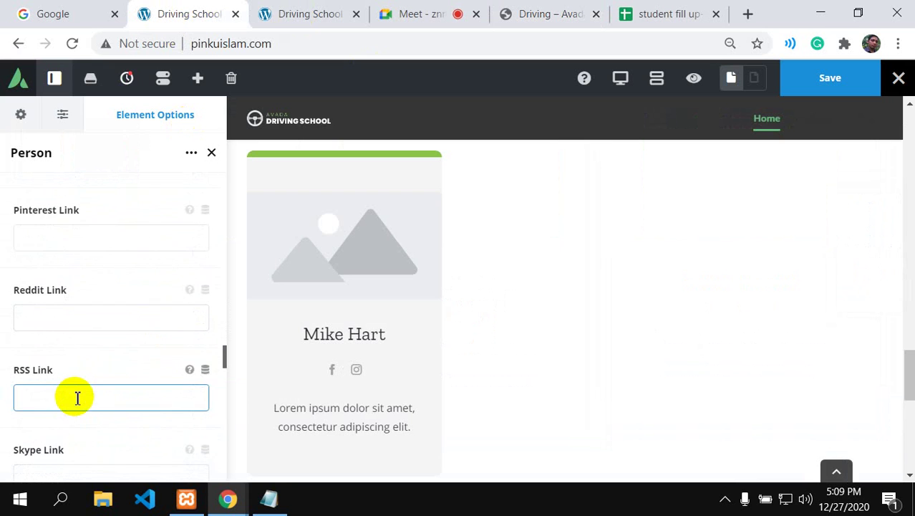
{"action": "scroll", "coordinate": [77, 402], "scroll_direction": "down", "scroll_amount": 2}
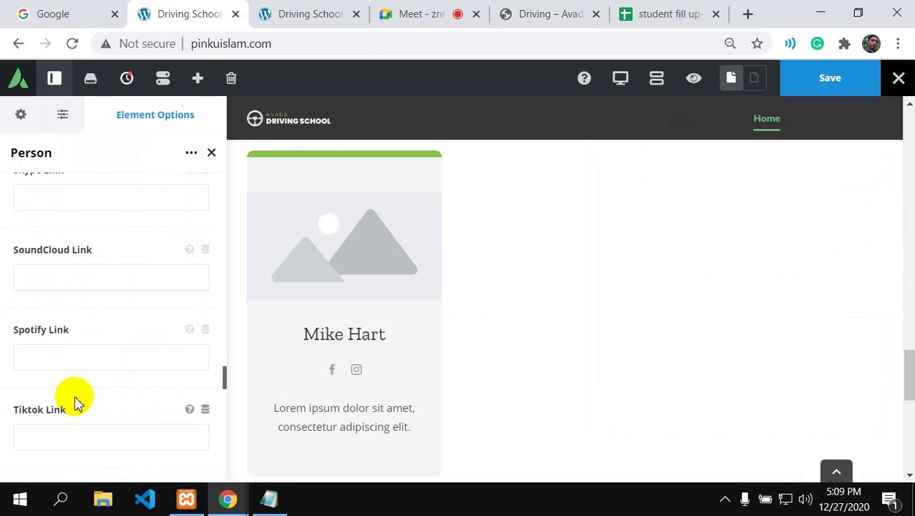
{"action": "scroll", "coordinate": [77, 403], "scroll_direction": "down", "scroll_amount": 4}
{"action": "left_click", "coordinate": [73, 398]}
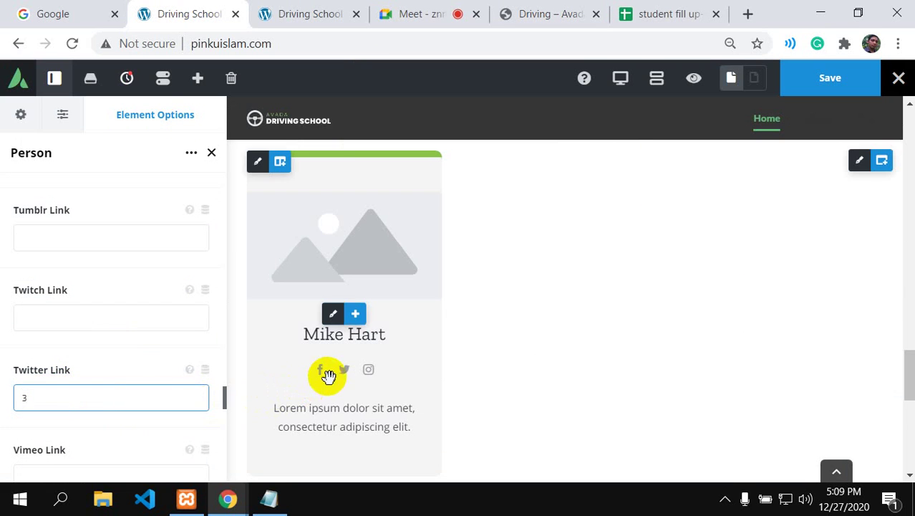
{"action": "left_click", "coordinate": [544, 14]}
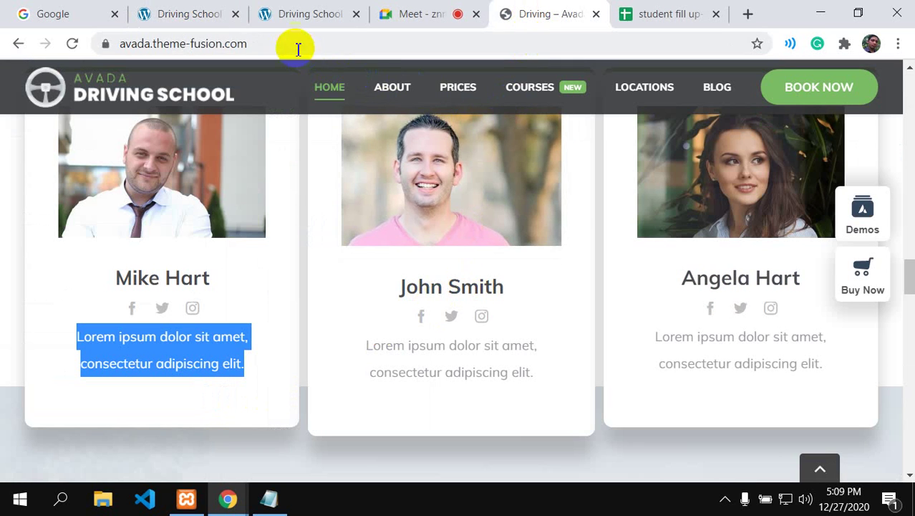
{"action": "left_click", "coordinate": [179, 17]}
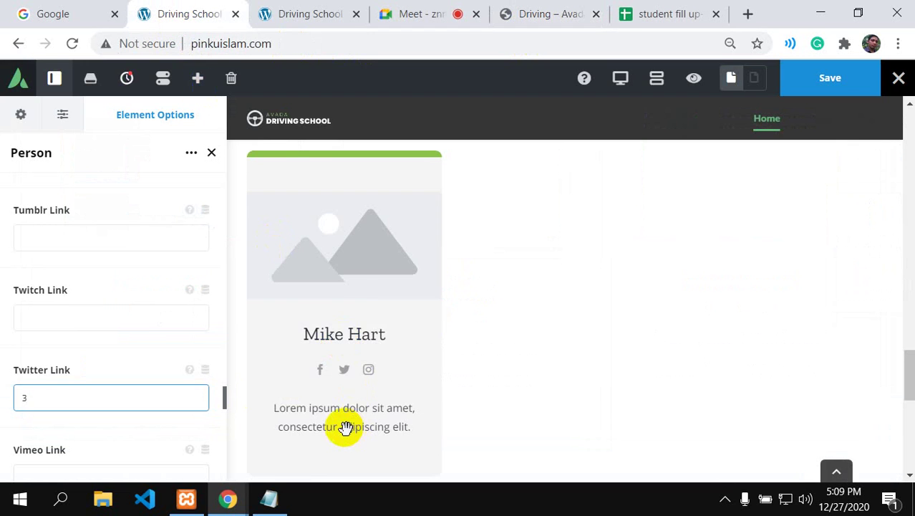
Step: Open the media library for the Person's picture and check the first instructor's photo on the demo page
{"action": "scroll", "coordinate": [94, 388], "scroll_direction": "down", "scroll_amount": 4}
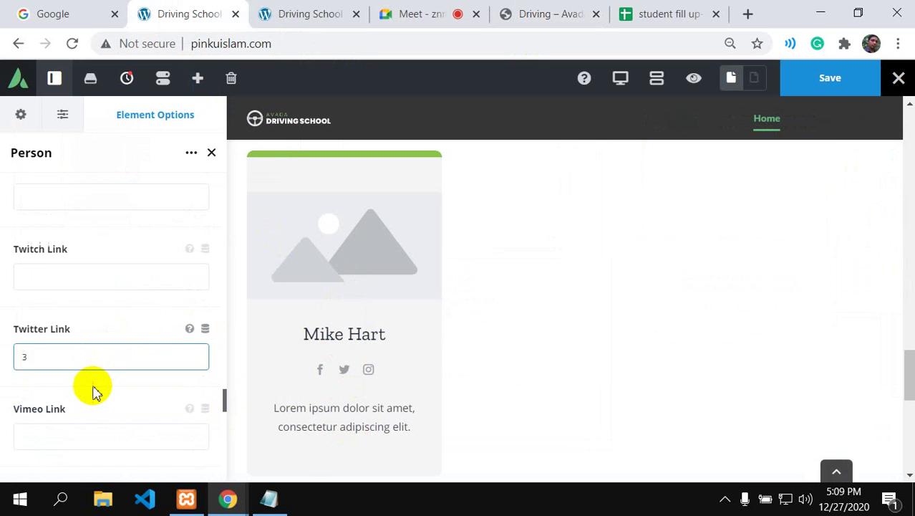
{"action": "scroll", "coordinate": [94, 388], "scroll_direction": "down", "scroll_amount": 5}
{"action": "scroll", "coordinate": [94, 386], "scroll_direction": "up", "scroll_amount": 15}
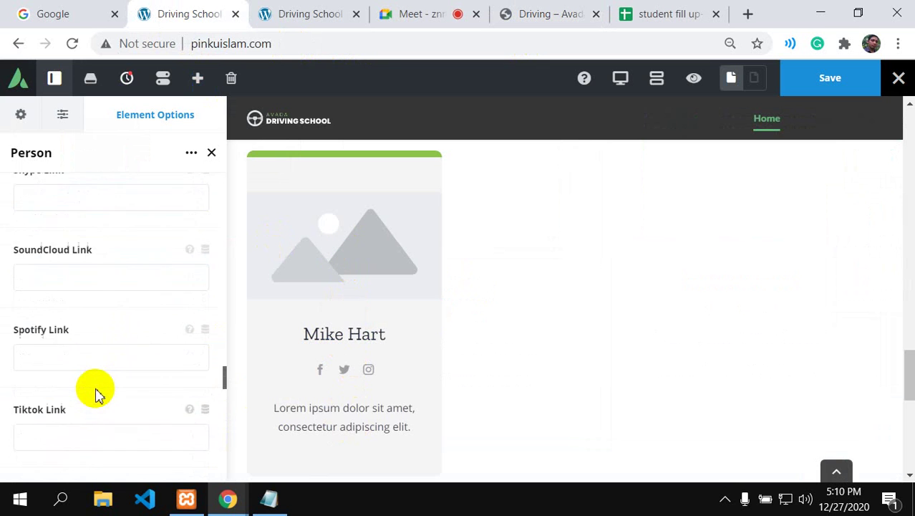
{"action": "scroll", "coordinate": [99, 392], "scroll_direction": "up", "scroll_amount": 10}
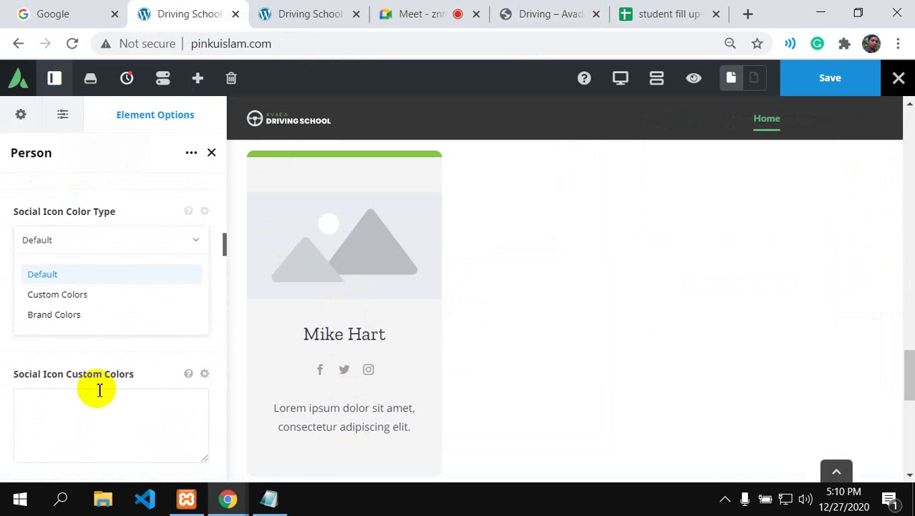
{"action": "scroll", "coordinate": [100, 389], "scroll_direction": "up", "scroll_amount": 5}
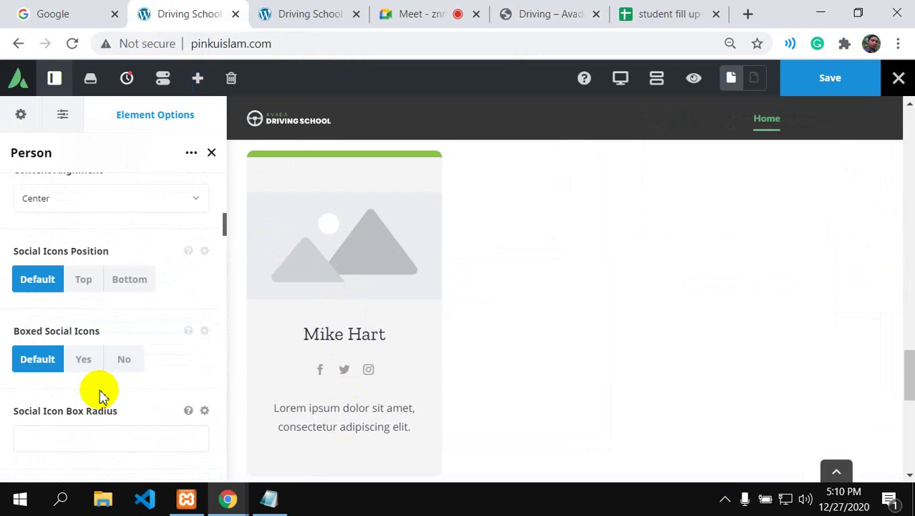
{"action": "scroll", "coordinate": [102, 391], "scroll_direction": "up", "scroll_amount": 3}
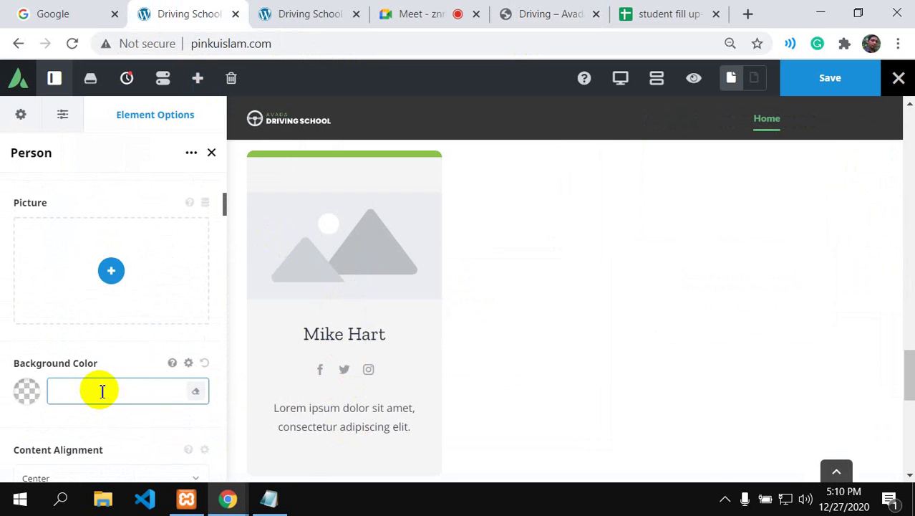
{"action": "left_click", "coordinate": [111, 272]}
{"action": "left_click", "coordinate": [537, 12]}
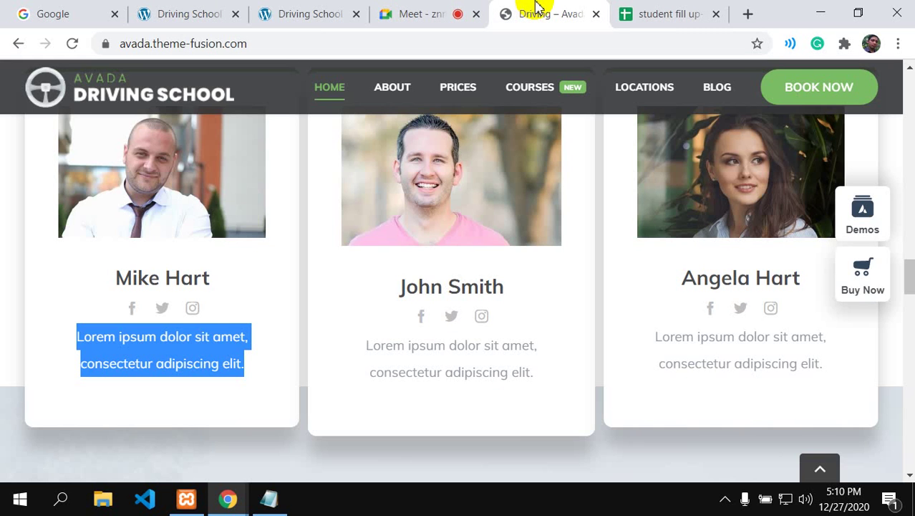
{"action": "scroll", "coordinate": [118, 239], "scroll_direction": "up", "scroll_amount": 2}
{"action": "scroll", "coordinate": [120, 240], "scroll_direction": "up", "scroll_amount": 1}
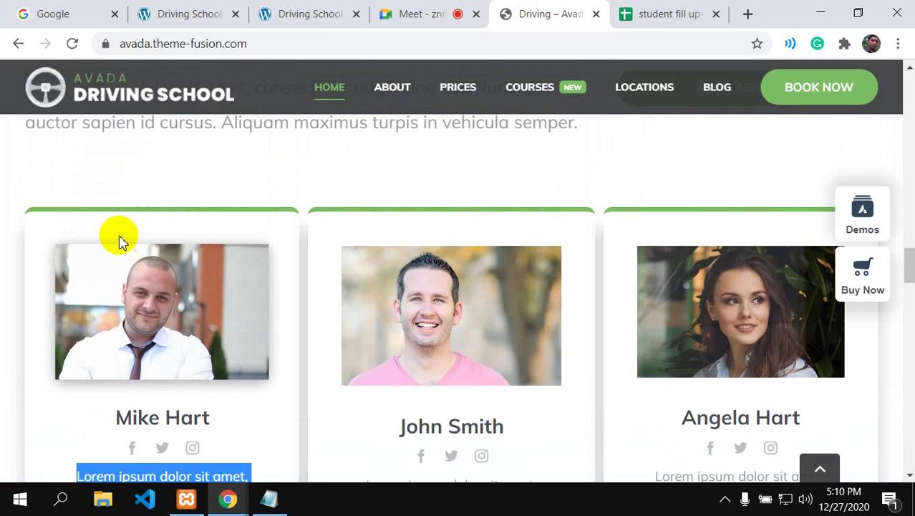
{"action": "left_click", "coordinate": [179, 15]}
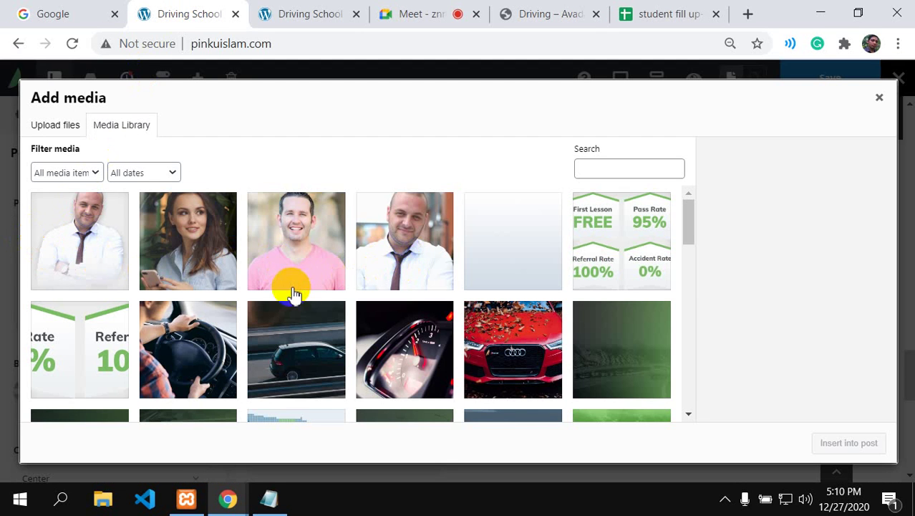
Step: Insert the first instructor's about-page JPG portrait, 1630 by 2055 pixels, as the Person's picture
{"action": "scroll", "coordinate": [346, 279], "scroll_direction": "down", "scroll_amount": 2}
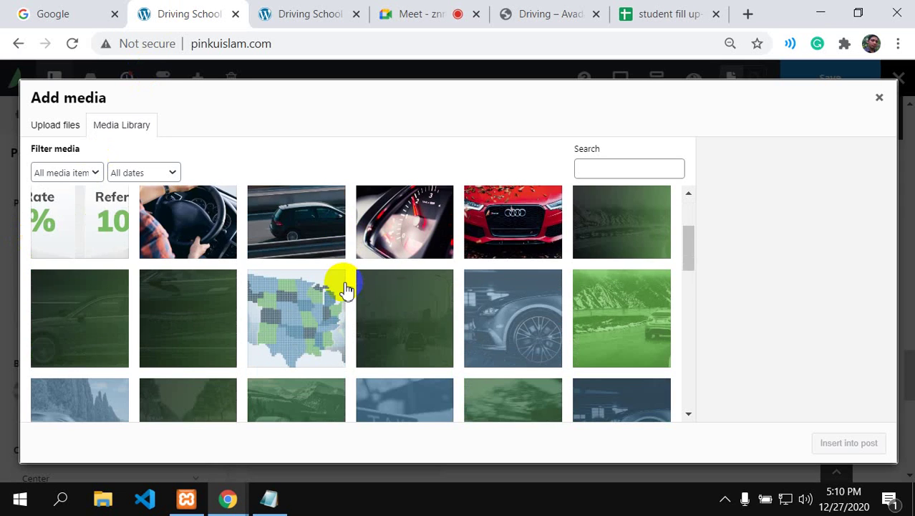
{"action": "scroll", "coordinate": [344, 286], "scroll_direction": "down", "scroll_amount": 2}
{"action": "left_click", "coordinate": [550, 12]}
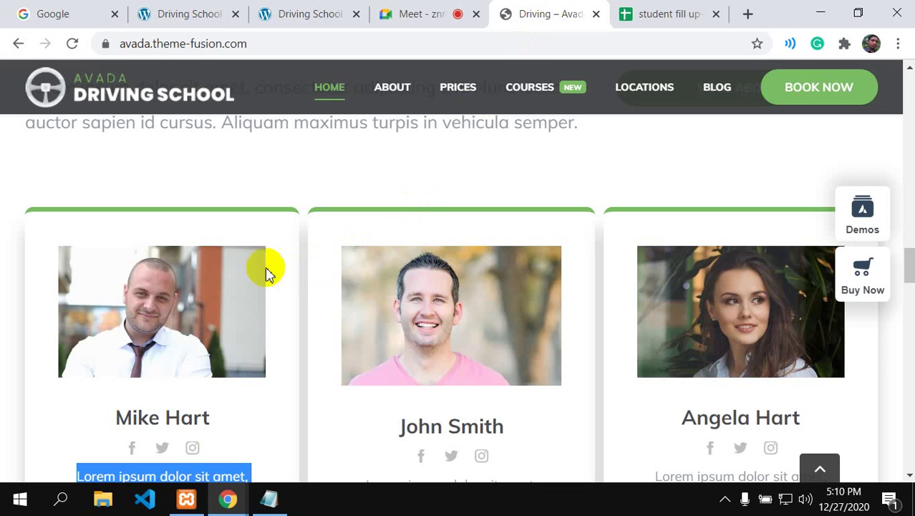
{"action": "left_click", "coordinate": [178, 18]}
{"action": "scroll", "coordinate": [218, 292], "scroll_direction": "up", "scroll_amount": 5}
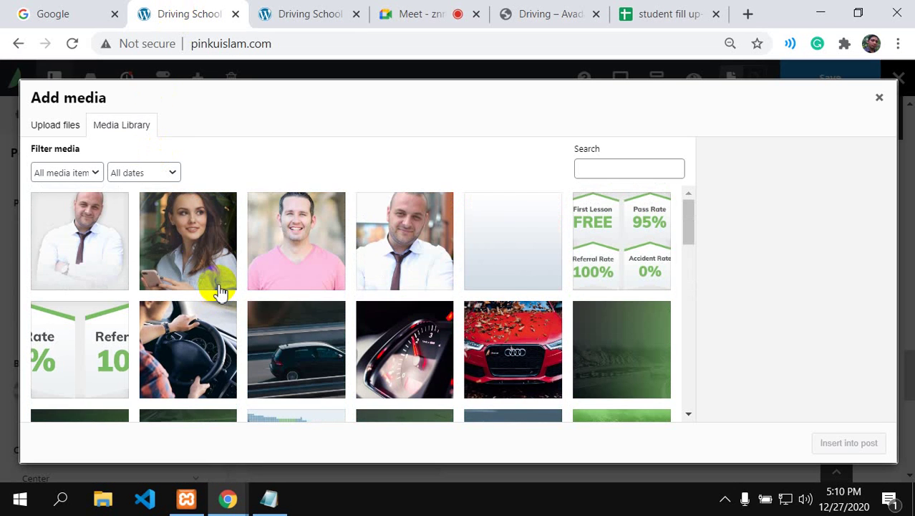
{"action": "left_click", "coordinate": [57, 261]}
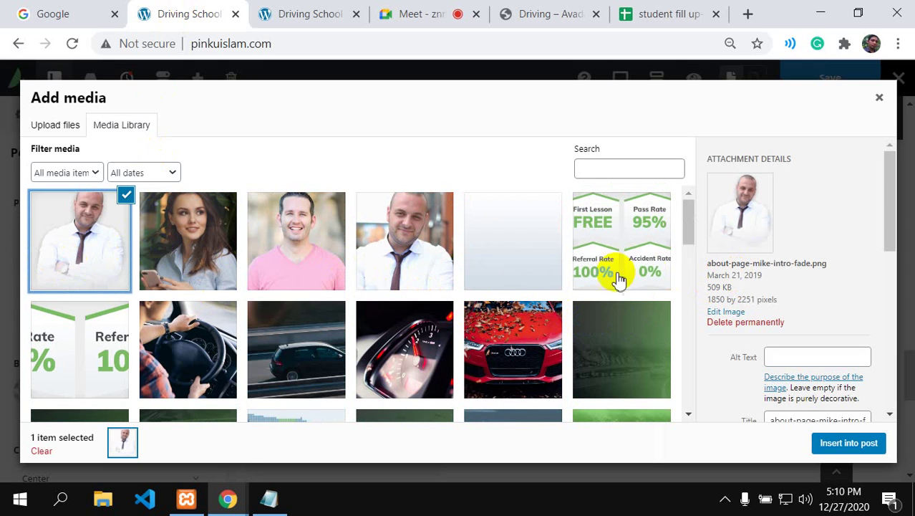
{"action": "left_click", "coordinate": [383, 265]}
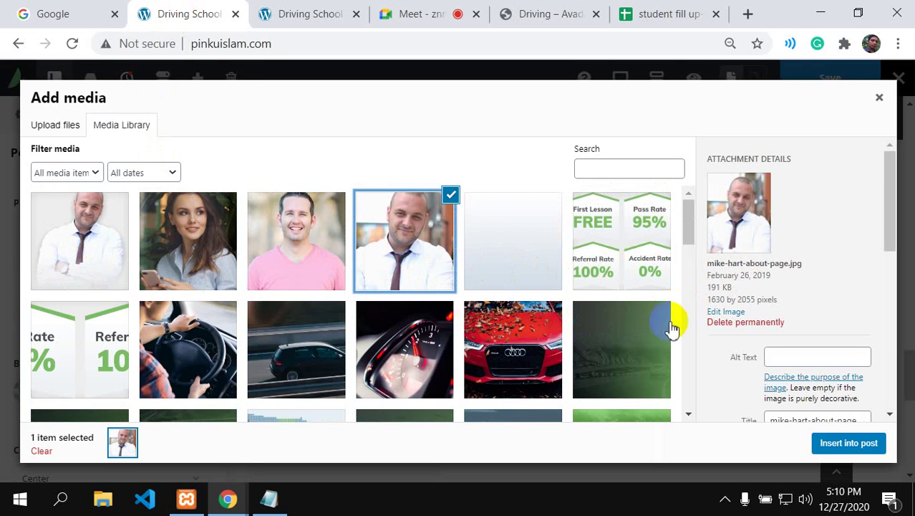
{"action": "left_click", "coordinate": [850, 442]}
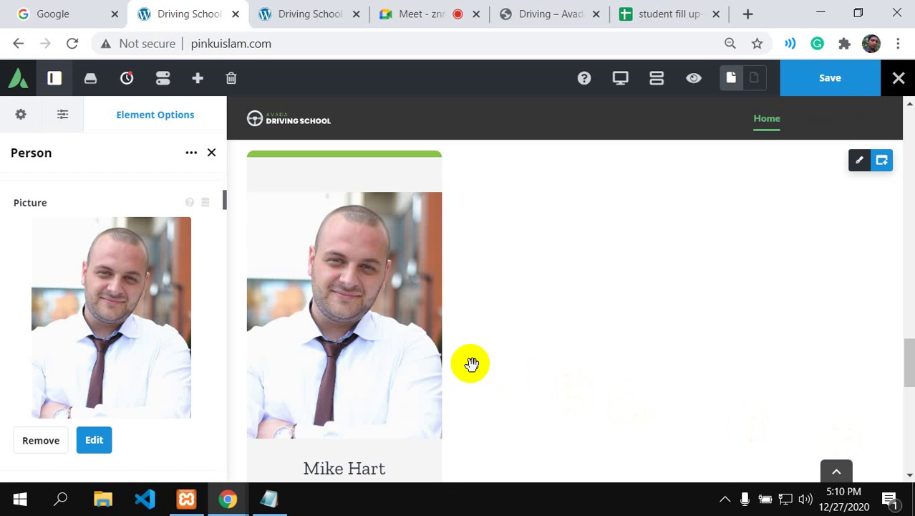
Step: Review the Person's picture link and style options, and try the Picture Border Size before returning it to 0
{"action": "scroll", "coordinate": [444, 372], "scroll_direction": "down", "scroll_amount": 4}
{"action": "scroll", "coordinate": [443, 371], "scroll_direction": "up", "scroll_amount": 2}
{"action": "scroll", "coordinate": [443, 371], "scroll_direction": "up", "scroll_amount": 2}
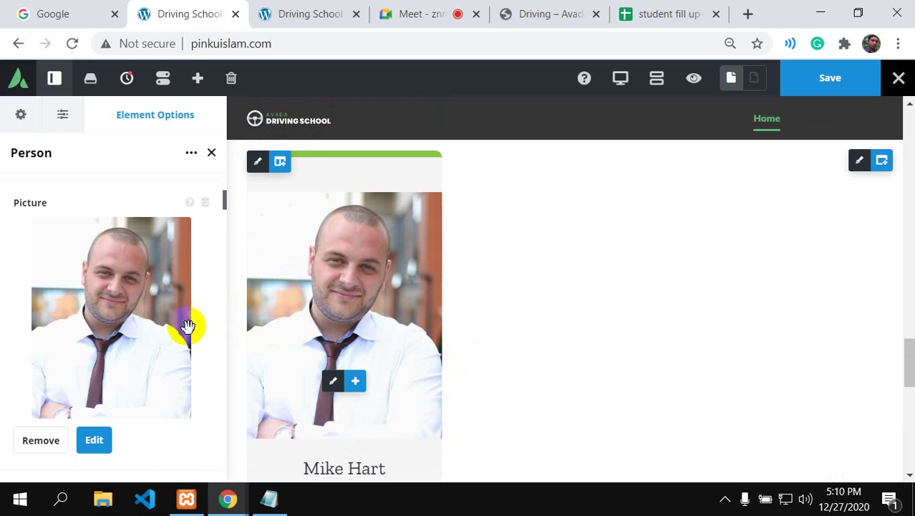
{"action": "scroll", "coordinate": [130, 315], "scroll_direction": "down", "scroll_amount": 2}
{"action": "scroll", "coordinate": [129, 319], "scroll_direction": "down", "scroll_amount": 2}
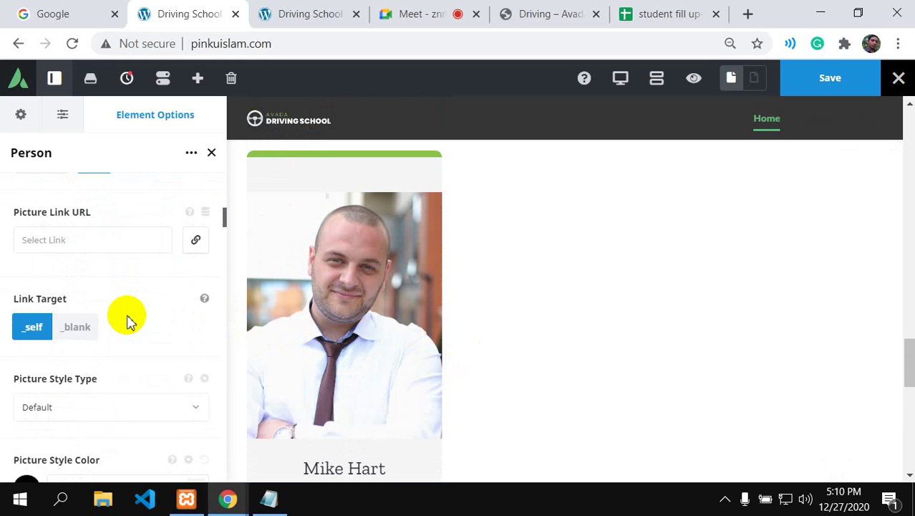
{"action": "scroll", "coordinate": [128, 320], "scroll_direction": "down", "scroll_amount": 2}
{"action": "scroll", "coordinate": [130, 320], "scroll_direction": "up", "scroll_amount": 4}
{"action": "scroll", "coordinate": [134, 322], "scroll_direction": "down", "scroll_amount": 4}
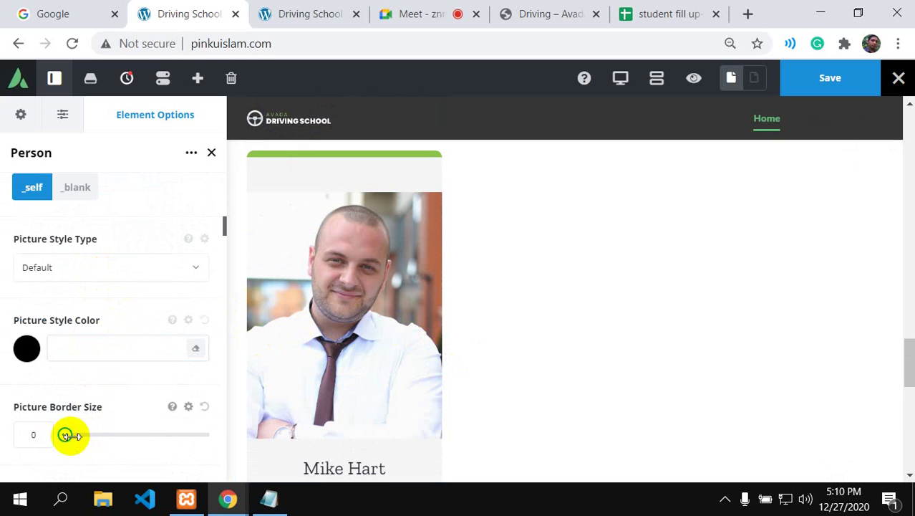
{"action": "left_click_drag", "start_coordinate": [109, 439], "coordinate": [63, 435]}
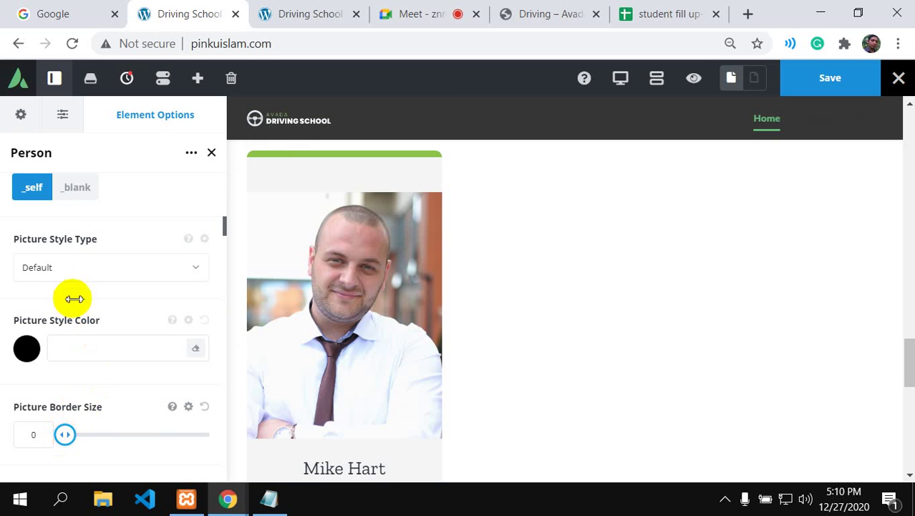
Step: Review the Person's picture style types and its hover, alignment and social icon options
{"action": "left_click", "coordinate": [197, 272]}
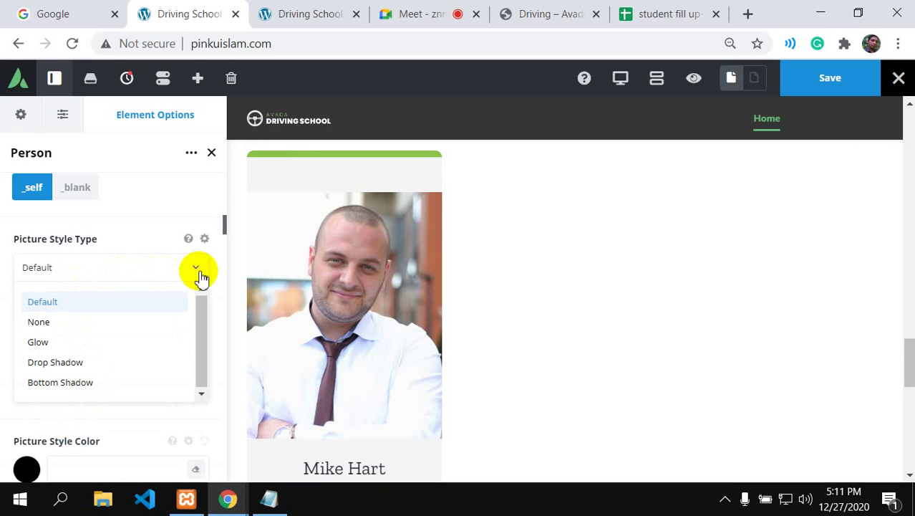
{"action": "left_click", "coordinate": [197, 272]}
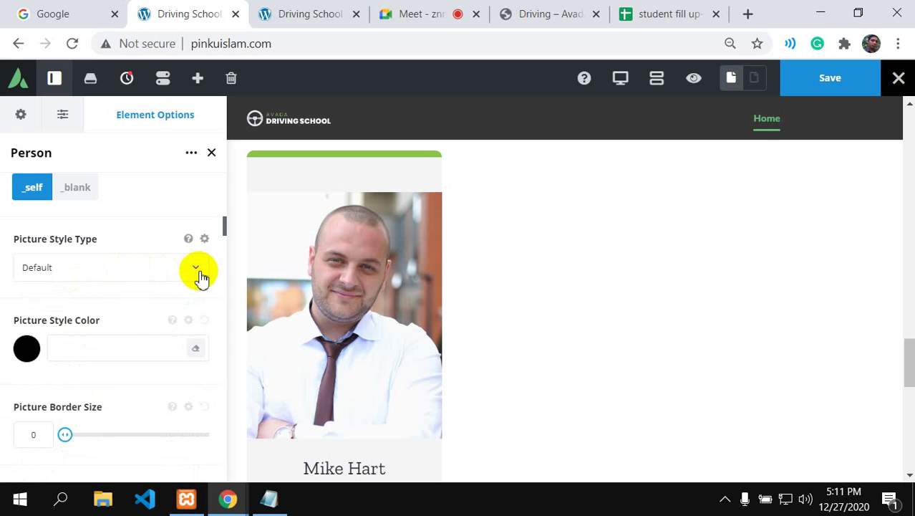
{"action": "scroll", "coordinate": [157, 320], "scroll_direction": "down", "scroll_amount": 4}
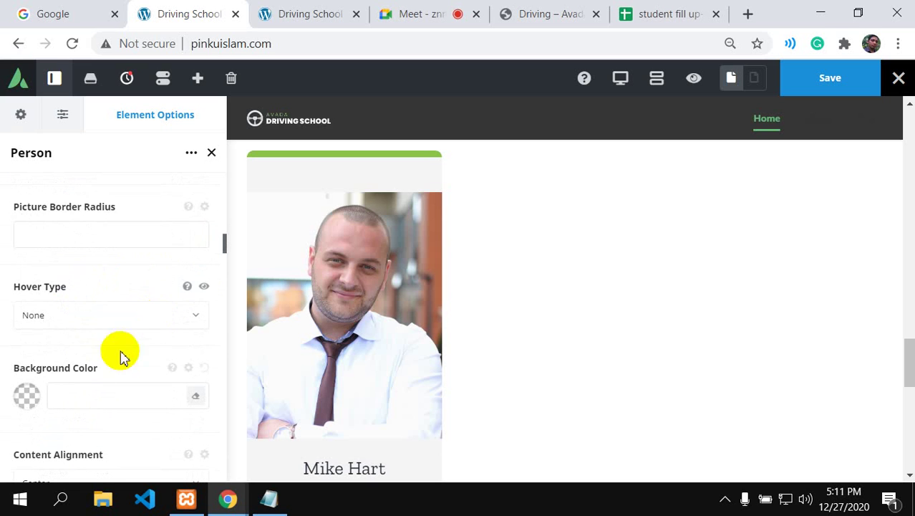
{"action": "scroll", "coordinate": [199, 380], "scroll_direction": "down", "scroll_amount": 4}
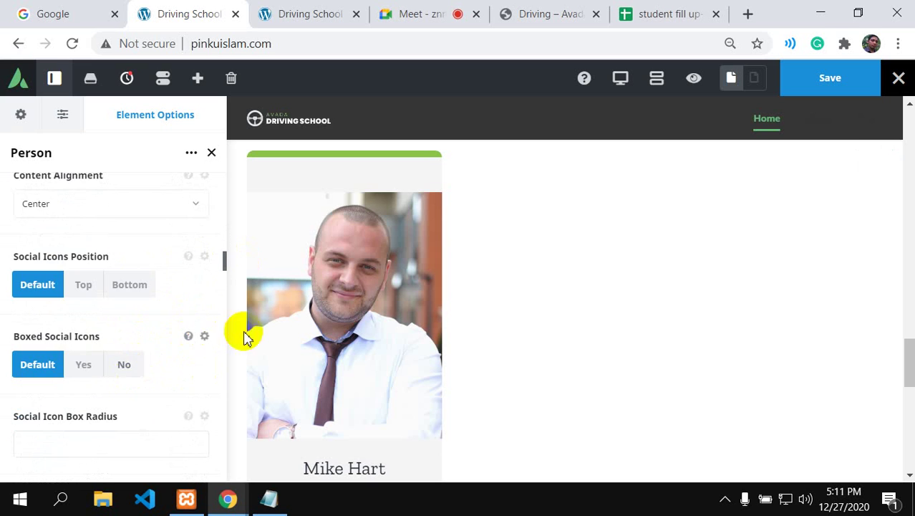
{"action": "scroll", "coordinate": [161, 326], "scroll_direction": "up", "scroll_amount": 10}
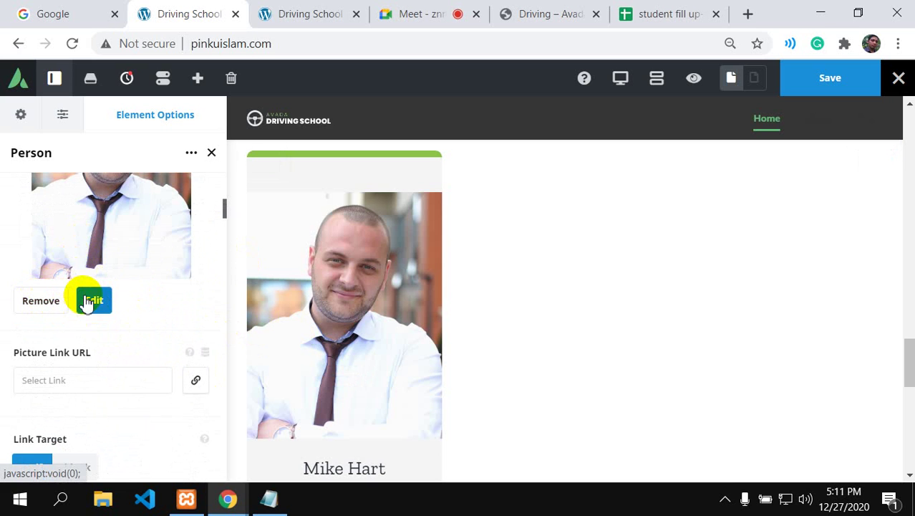
Step: Try to replace the Person's picture with the first portrait in the media library and check the card
{"action": "left_click", "coordinate": [86, 301]}
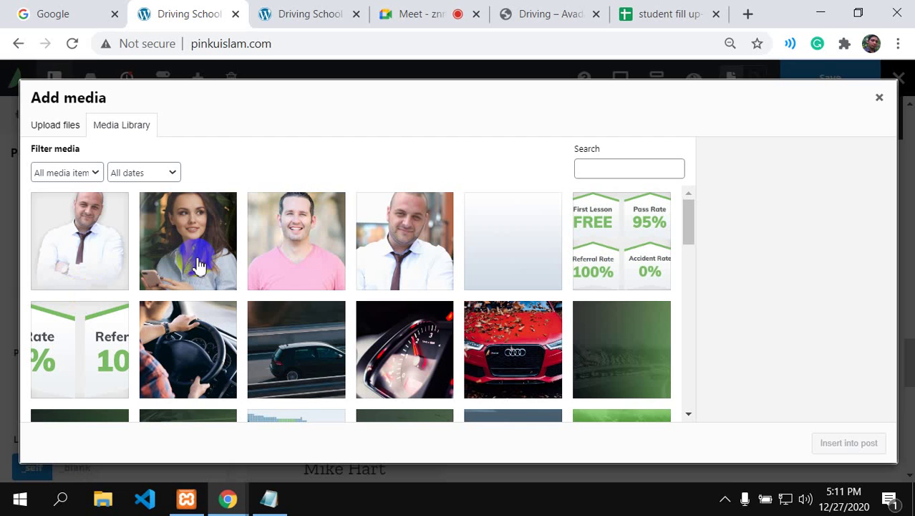
{"action": "left_click", "coordinate": [83, 247]}
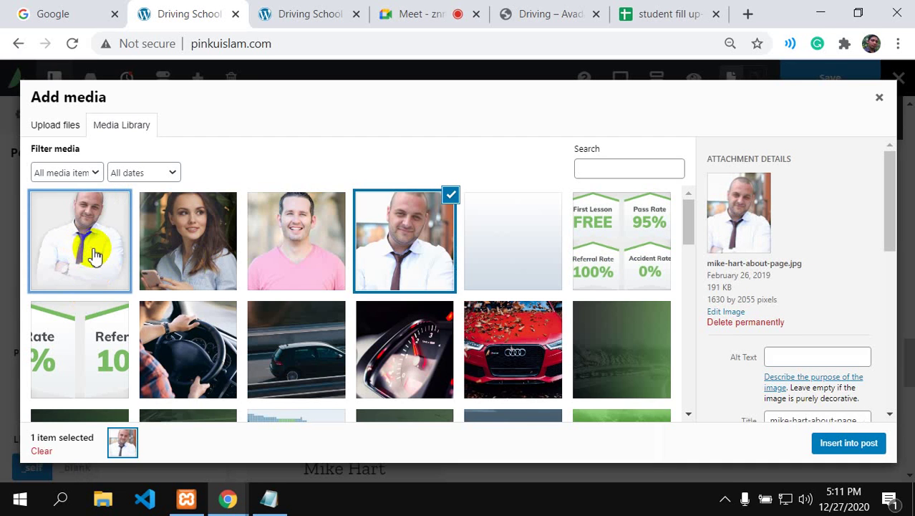
{"action": "left_click", "coordinate": [830, 440]}
{"action": "scroll", "coordinate": [352, 337], "scroll_direction": "down", "scroll_amount": 3}
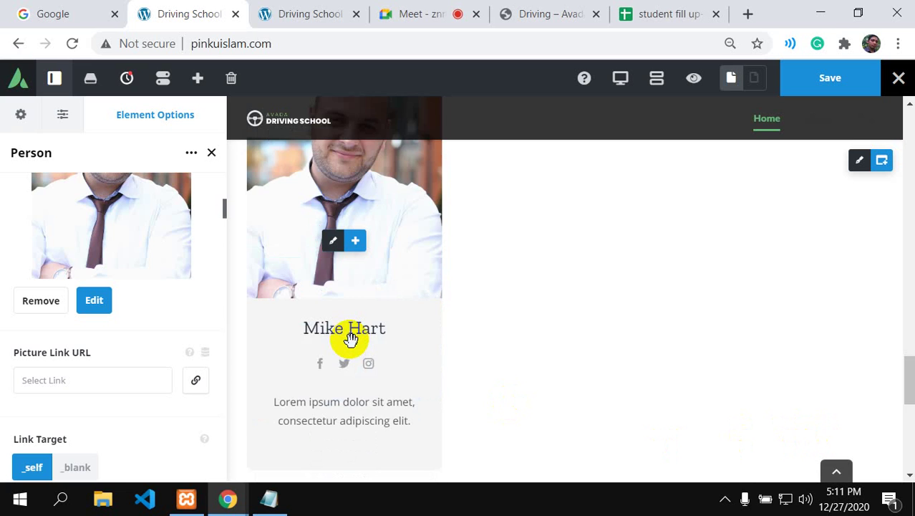
{"action": "scroll", "coordinate": [350, 338], "scroll_direction": "up", "scroll_amount": 2}
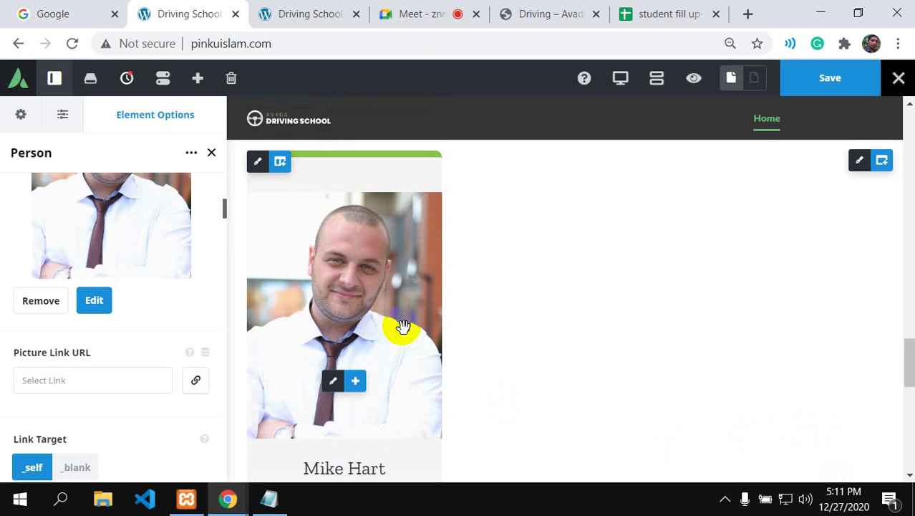
Step: Replace the Person's picture with the first instructor's landscape JPG photo, 645 by 410 pixels, from the media library
{"action": "left_click", "coordinate": [95, 302]}
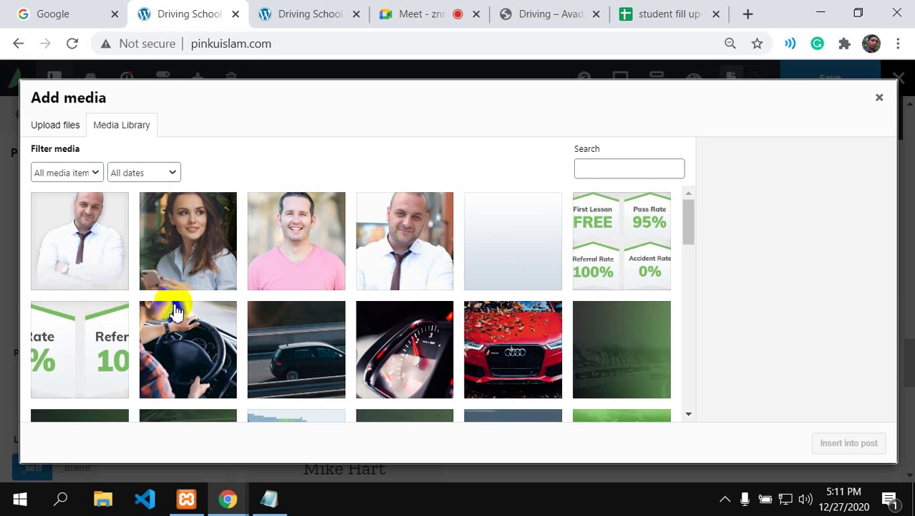
{"action": "scroll", "coordinate": [208, 312], "scroll_direction": "down", "scroll_amount": 1}
{"action": "scroll", "coordinate": [208, 312], "scroll_direction": "down", "scroll_amount": 8}
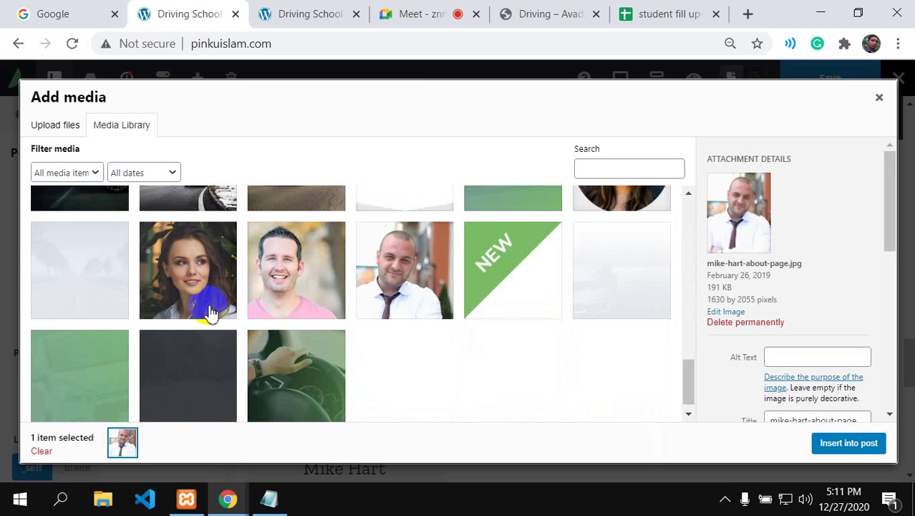
{"action": "left_click", "coordinate": [403, 262]}
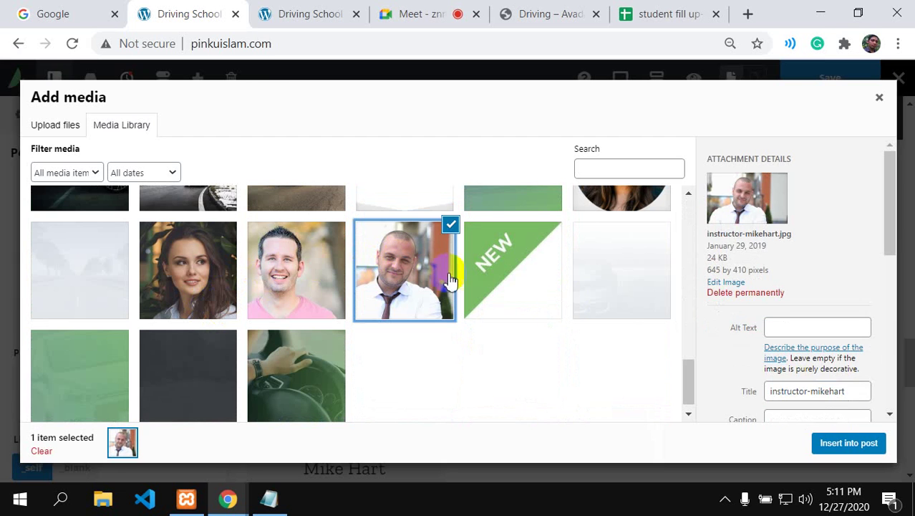
{"action": "left_click", "coordinate": [839, 445]}
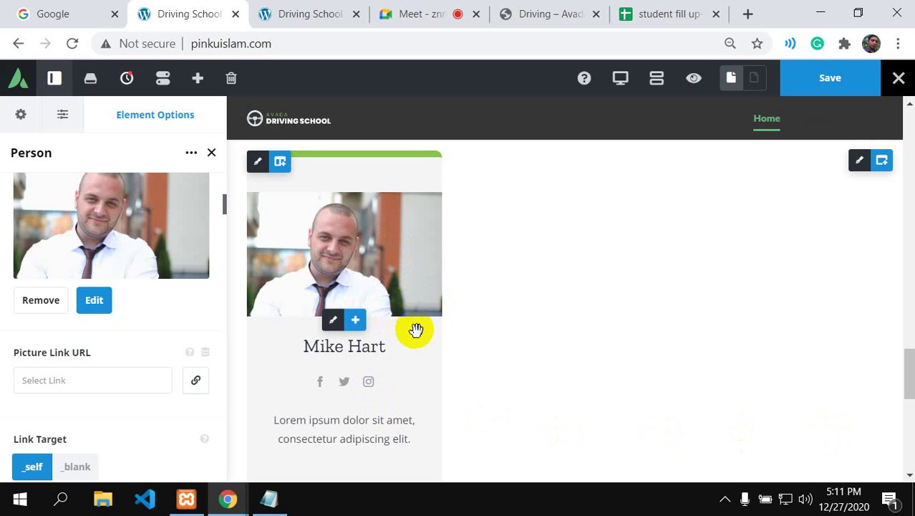
{"action": "scroll", "coordinate": [426, 367], "scroll_direction": "down", "scroll_amount": 2}
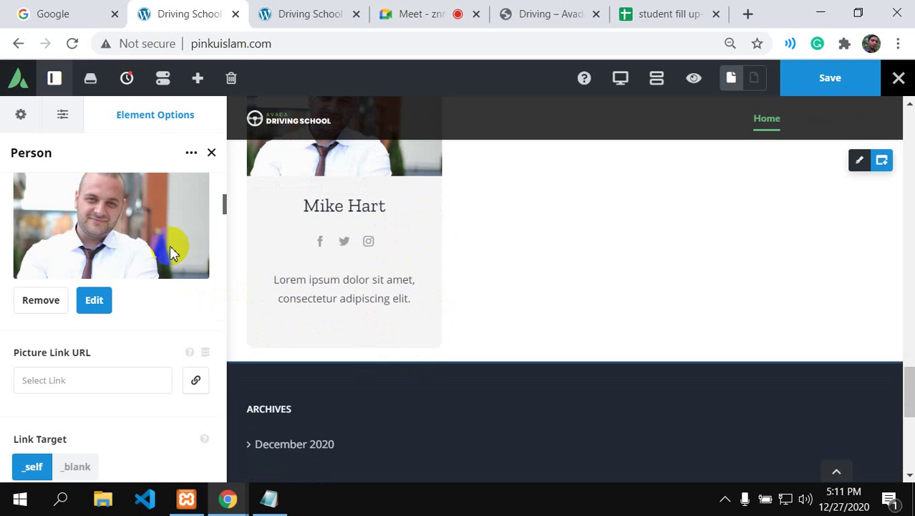
Step: Clear the background color of the 1/3 column holding the first instructor's card and check the whole card
{"action": "scroll", "coordinate": [329, 258], "scroll_direction": "up", "scroll_amount": 4}
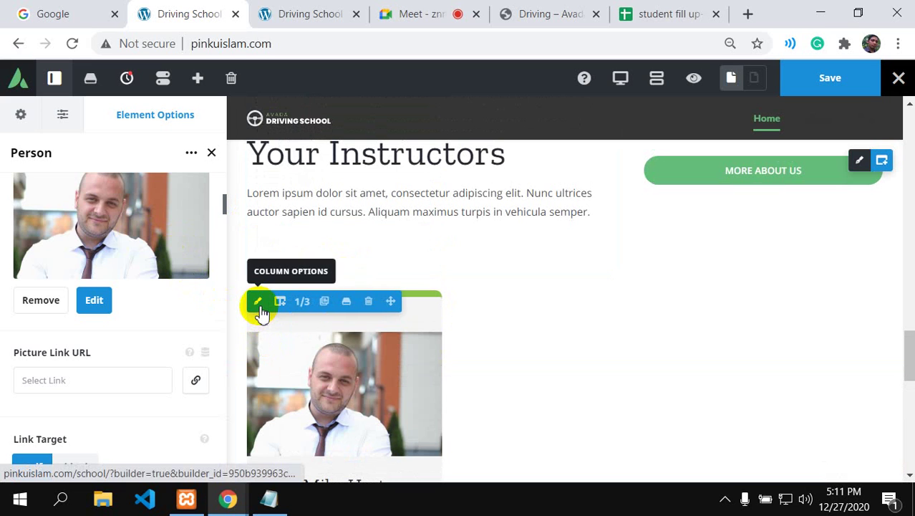
{"action": "left_click", "coordinate": [259, 304]}
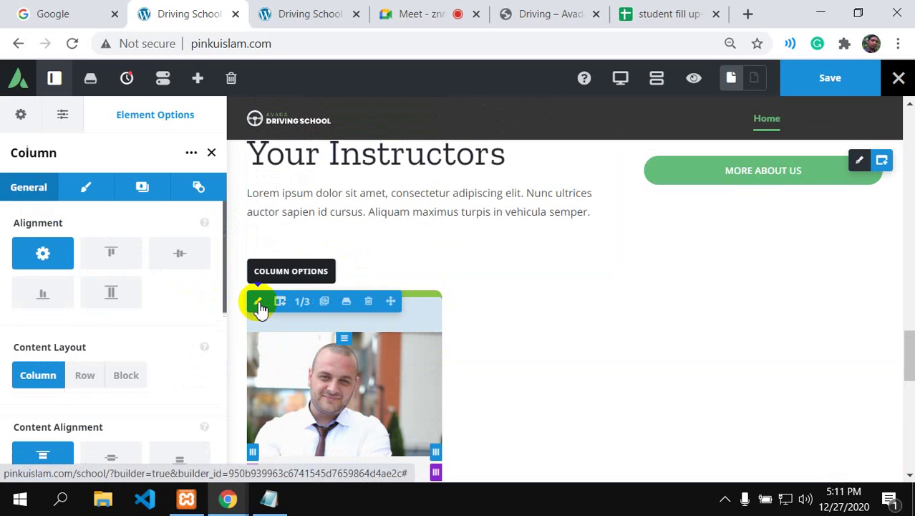
{"action": "left_click", "coordinate": [143, 189]}
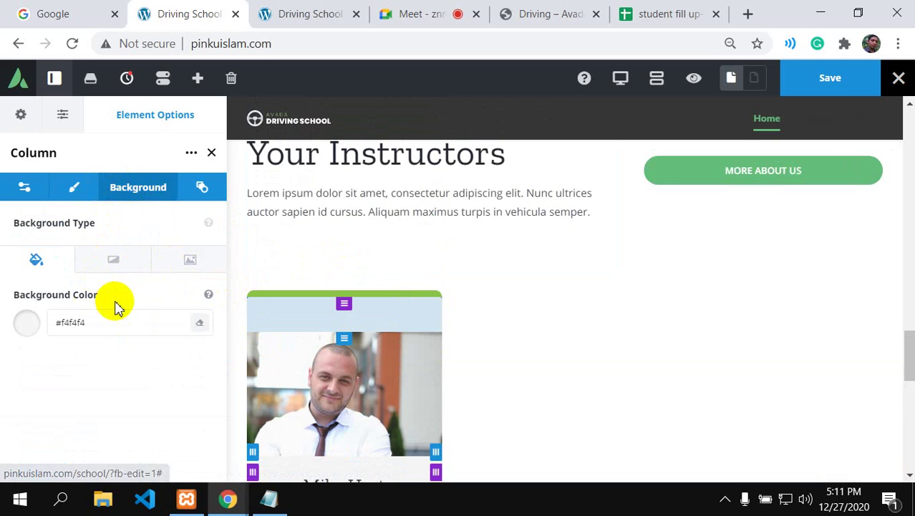
{"action": "left_click", "coordinate": [201, 325]}
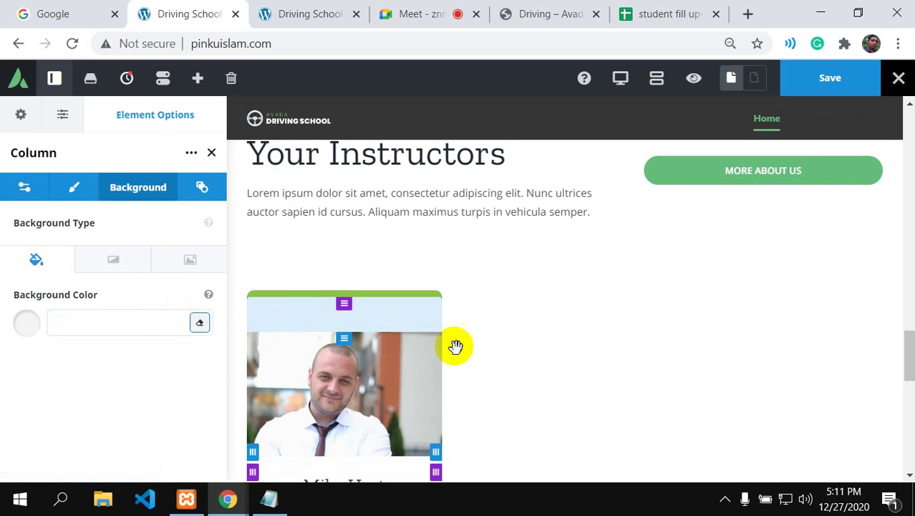
{"action": "scroll", "coordinate": [501, 335], "scroll_direction": "down", "scroll_amount": 2}
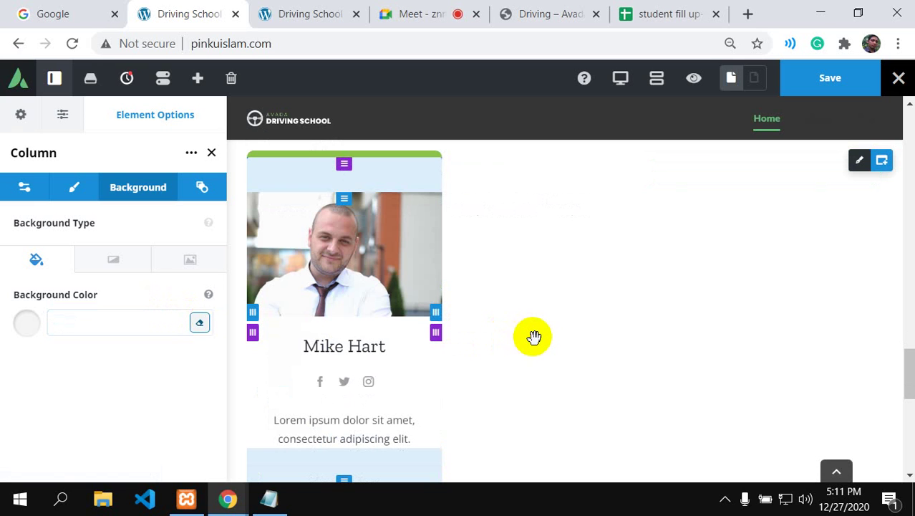
{"action": "scroll", "coordinate": [556, 302], "scroll_direction": "down", "scroll_amount": 2}
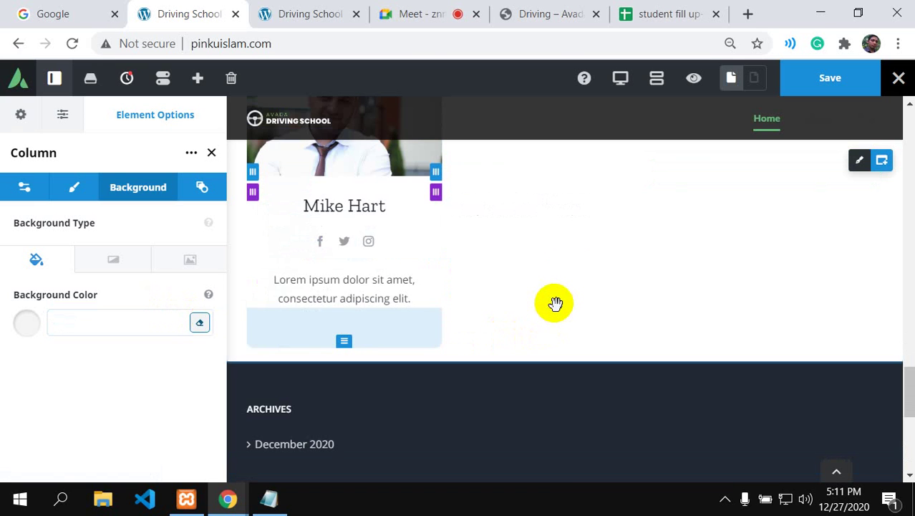
Step: Compare the first instructor's card with the instructor cards on the Avada demo page
{"action": "left_click", "coordinate": [531, 14]}
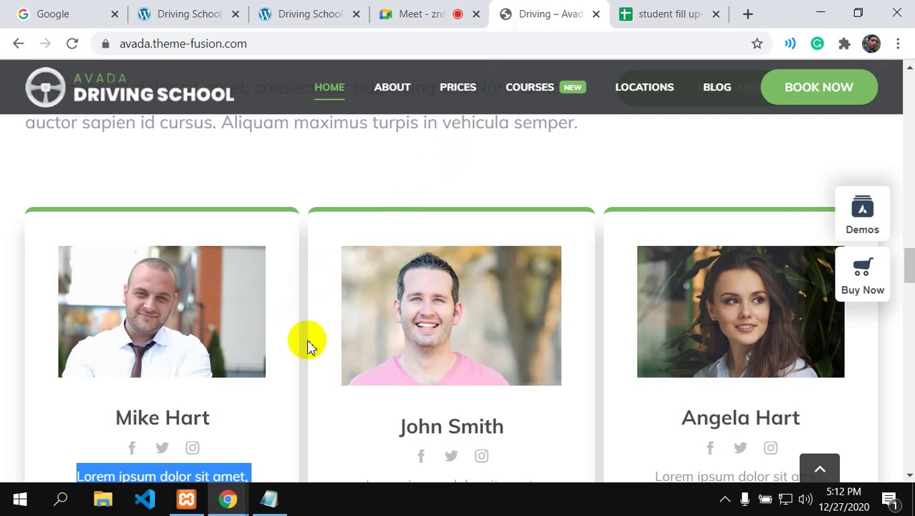
{"action": "scroll", "coordinate": [286, 362], "scroll_direction": "down", "scroll_amount": 2}
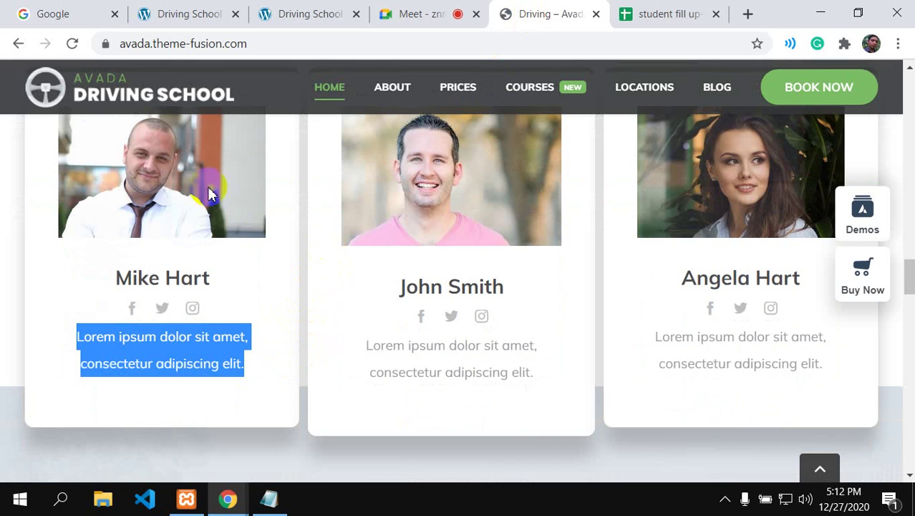
{"action": "left_click", "coordinate": [166, 13]}
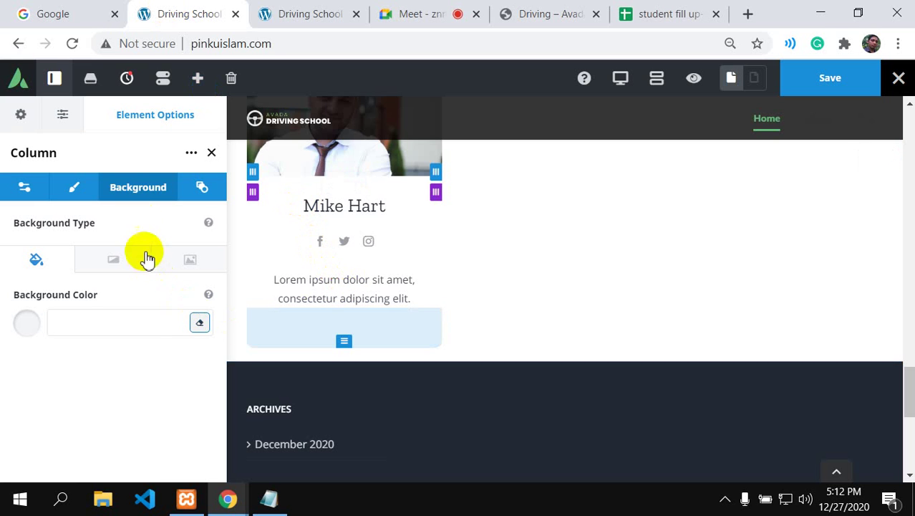
Step: Open the first instructor's Person options and examine the picture, name and description settings and the element's extra actions
{"action": "scroll", "coordinate": [307, 265], "scroll_direction": "up", "scroll_amount": 2}
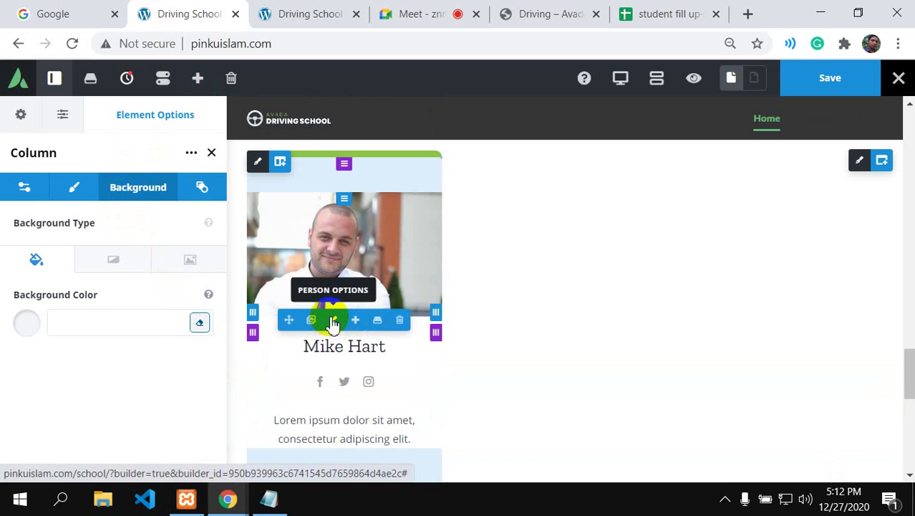
{"action": "left_click", "coordinate": [333, 320]}
{"action": "scroll", "coordinate": [137, 318], "scroll_direction": "down", "scroll_amount": 1}
{"action": "scroll", "coordinate": [137, 326], "scroll_direction": "down", "scroll_amount": 2}
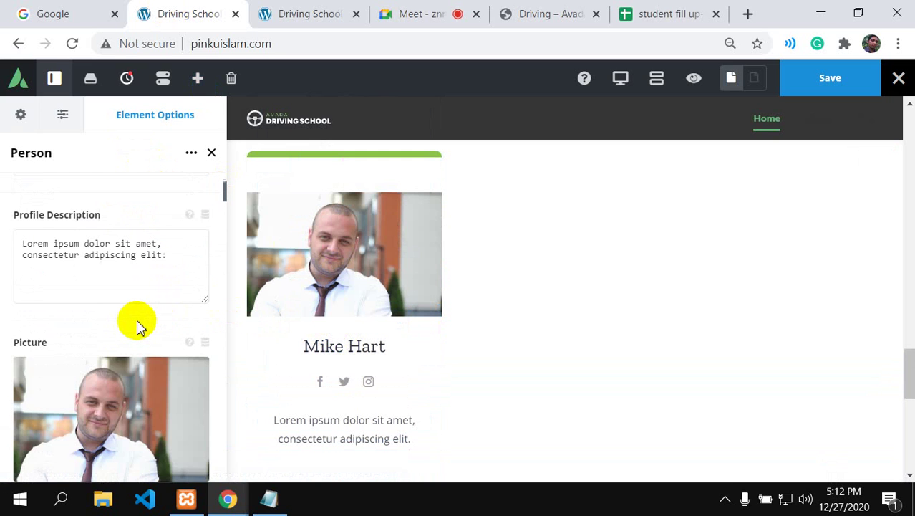
{"action": "scroll", "coordinate": [139, 323], "scroll_direction": "down", "scroll_amount": 5}
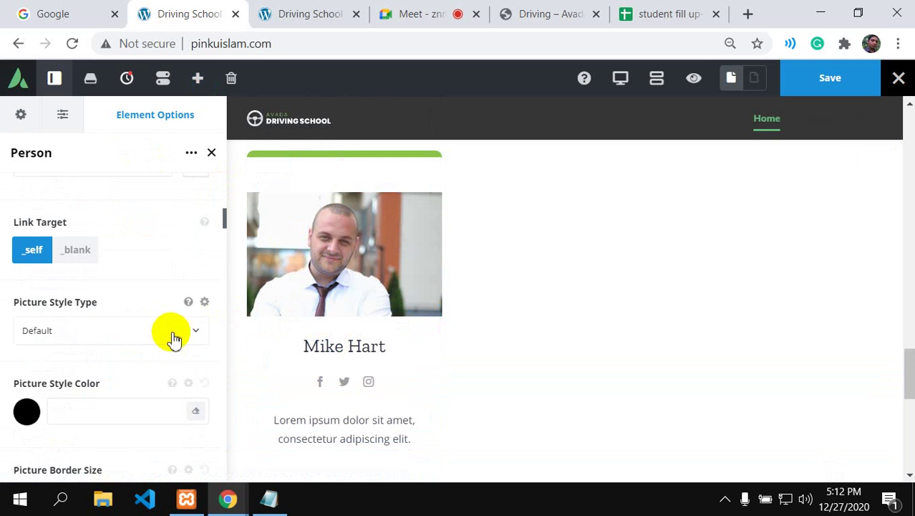
{"action": "scroll", "coordinate": [184, 353], "scroll_direction": "up", "scroll_amount": 2}
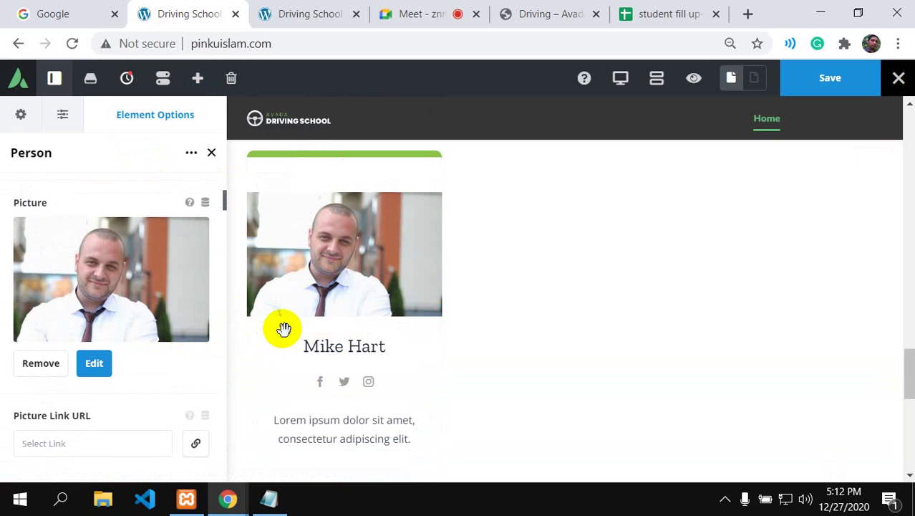
{"action": "scroll", "coordinate": [159, 352], "scroll_direction": "up", "scroll_amount": 3}
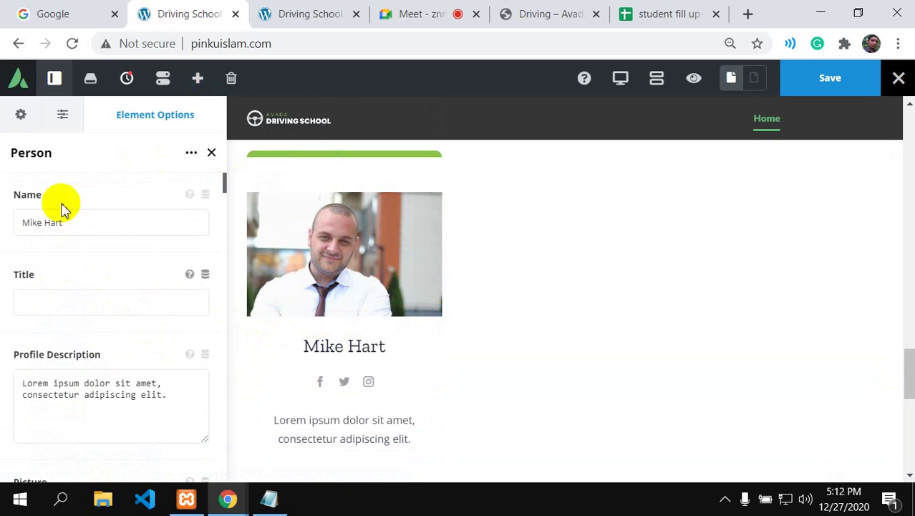
{"action": "left_click", "coordinate": [192, 152]}
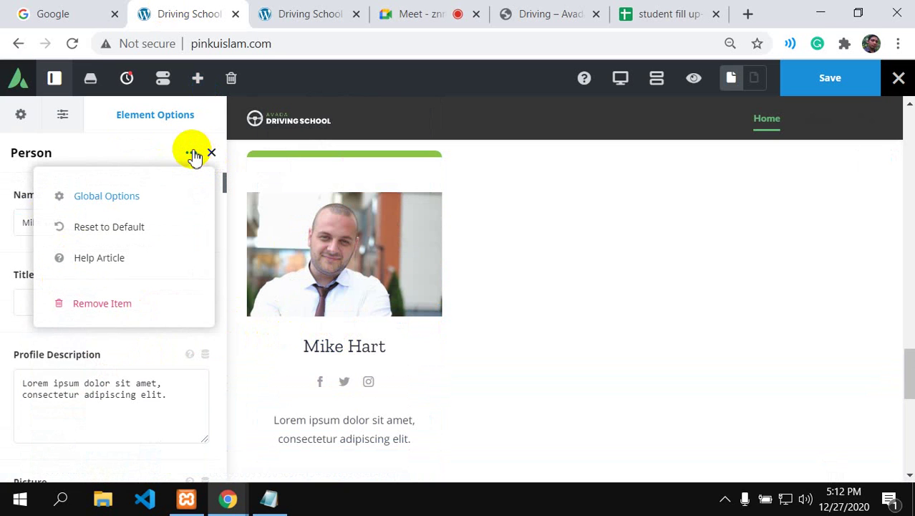
{"action": "left_click", "coordinate": [192, 152]}
{"action": "left_click", "coordinate": [120, 303]}
Step: Examine the Person's picture link, link target and available picture style types for a match to the demo
{"action": "scroll", "coordinate": [118, 315], "scroll_direction": "down", "scroll_amount": 1}
{"action": "scroll", "coordinate": [108, 322], "scroll_direction": "down", "scroll_amount": 3}
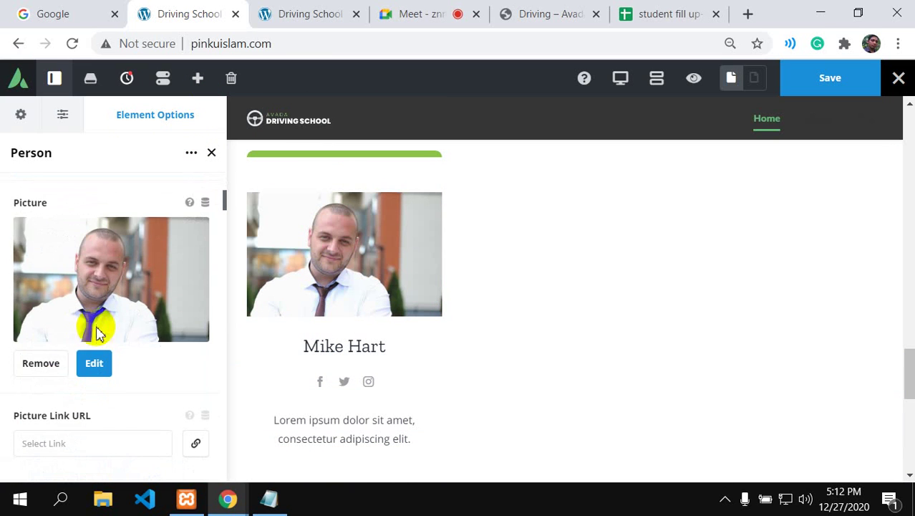
{"action": "scroll", "coordinate": [65, 380], "scroll_direction": "down", "scroll_amount": 2}
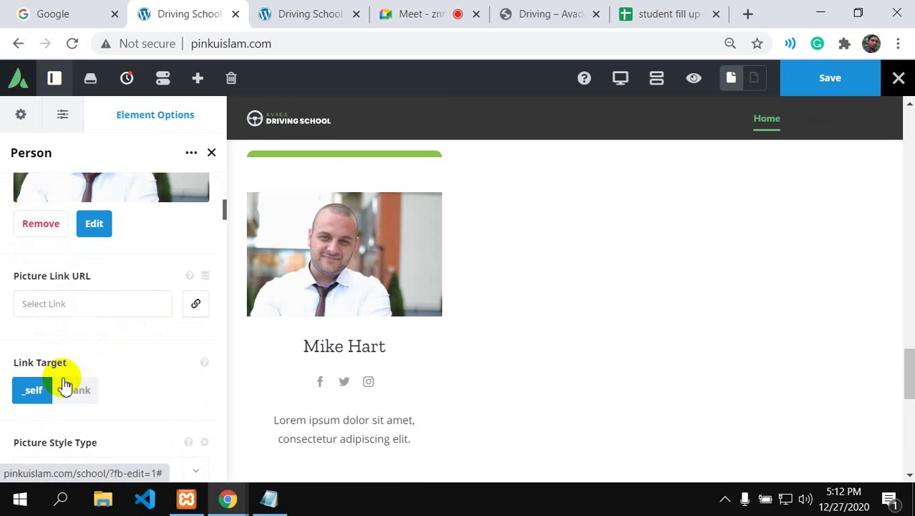
{"action": "left_click", "coordinate": [70, 303]}
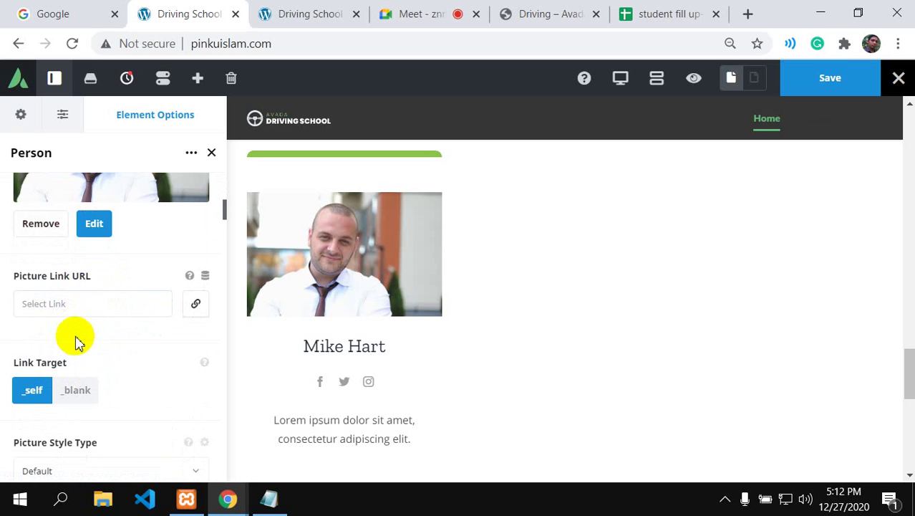
{"action": "scroll", "coordinate": [76, 336], "scroll_direction": "down", "scroll_amount": 2}
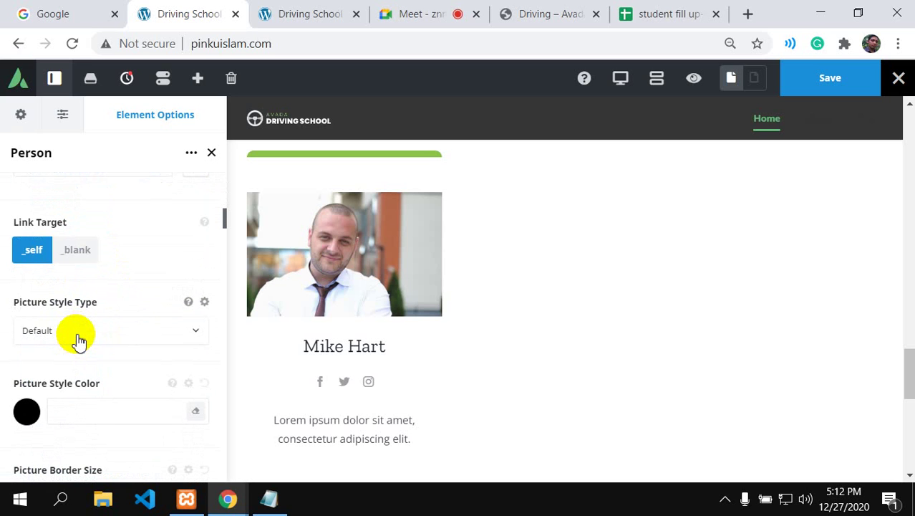
{"action": "left_click", "coordinate": [197, 331]}
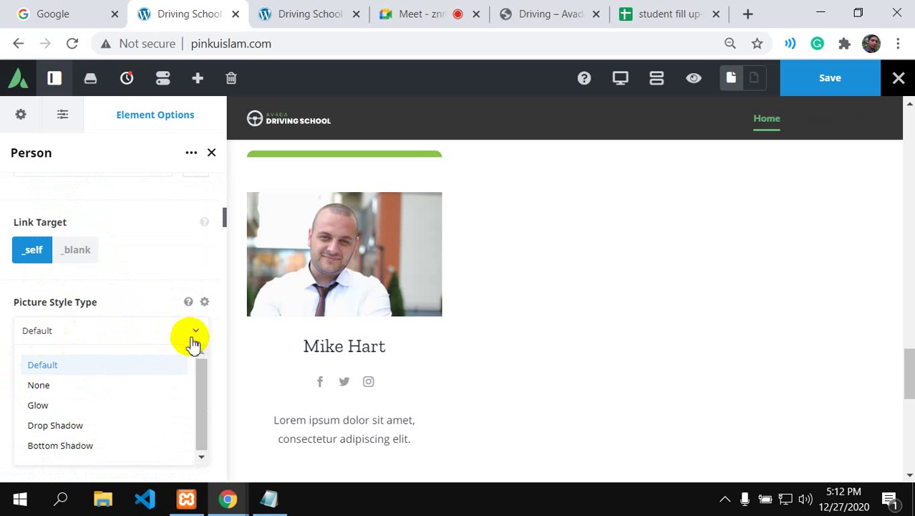
{"action": "left_click", "coordinate": [192, 331]}
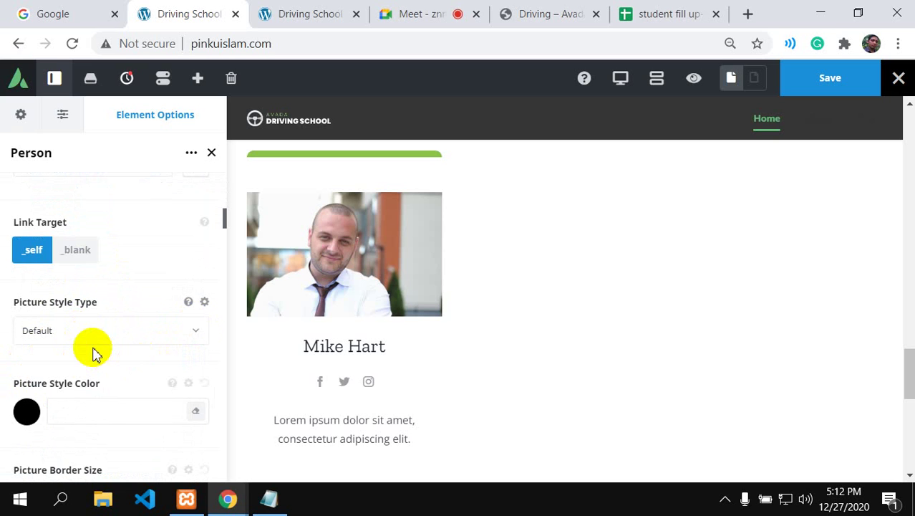
Step: Give the first instructor's Person picture a border of size 16 in the color #ffffff
{"action": "scroll", "coordinate": [97, 352], "scroll_direction": "down", "scroll_amount": 4}
{"action": "left_click", "coordinate": [79, 268]}
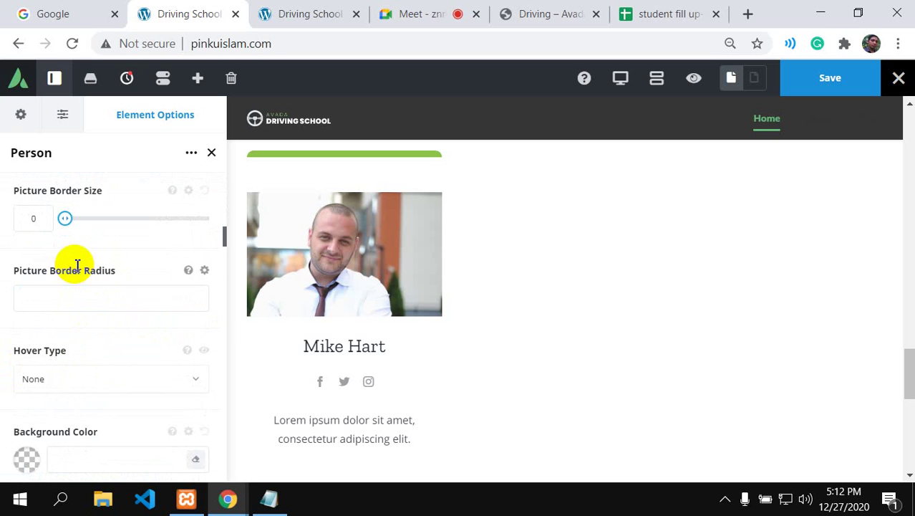
{"action": "left_click", "coordinate": [81, 218]}
{"action": "left_click_drag", "start_coordinate": [83, 219], "coordinate": [114, 227]}
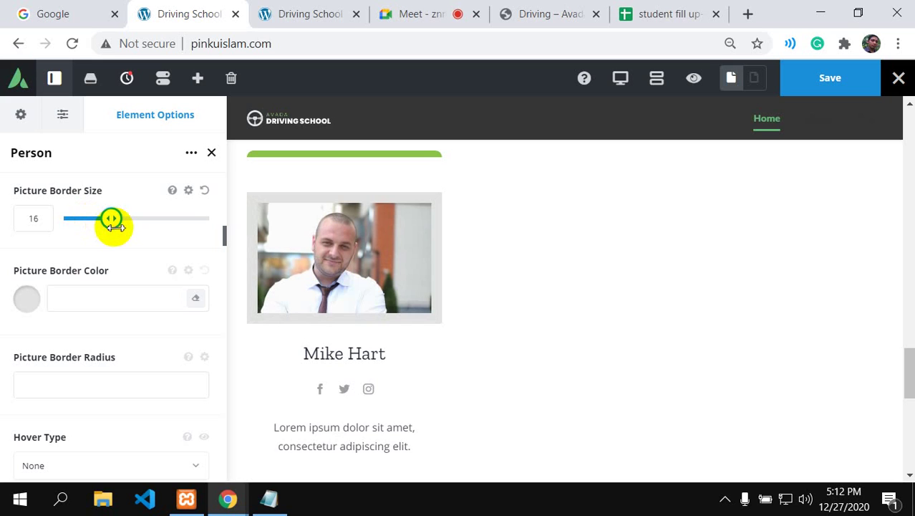
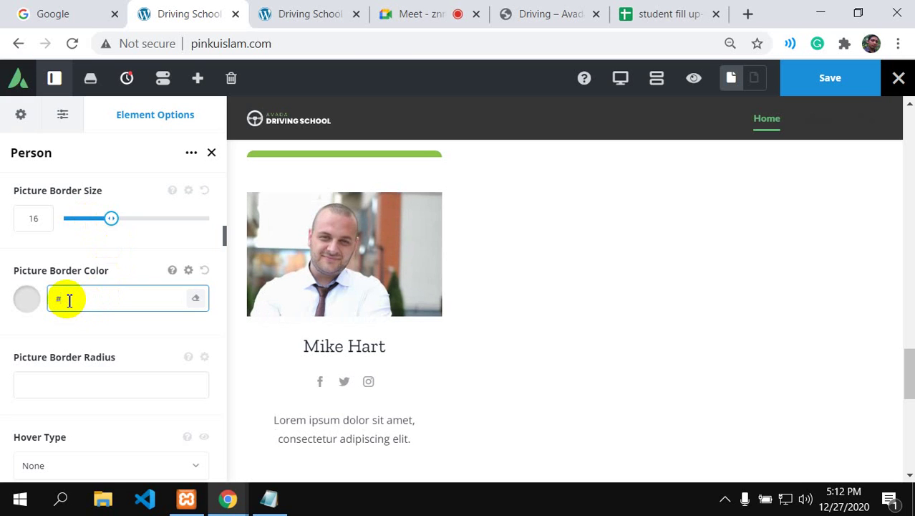
{"action": "type", "text": "f"}
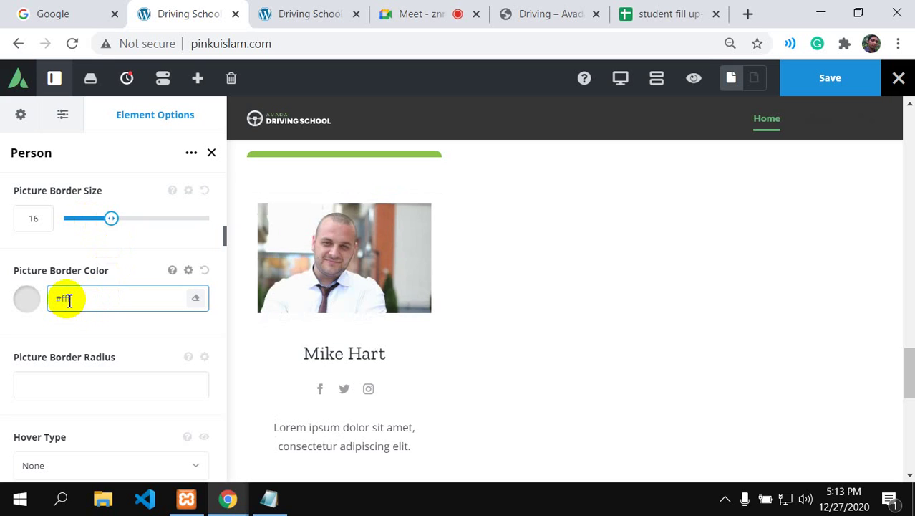
{"action": "type", "text": "ffff"}
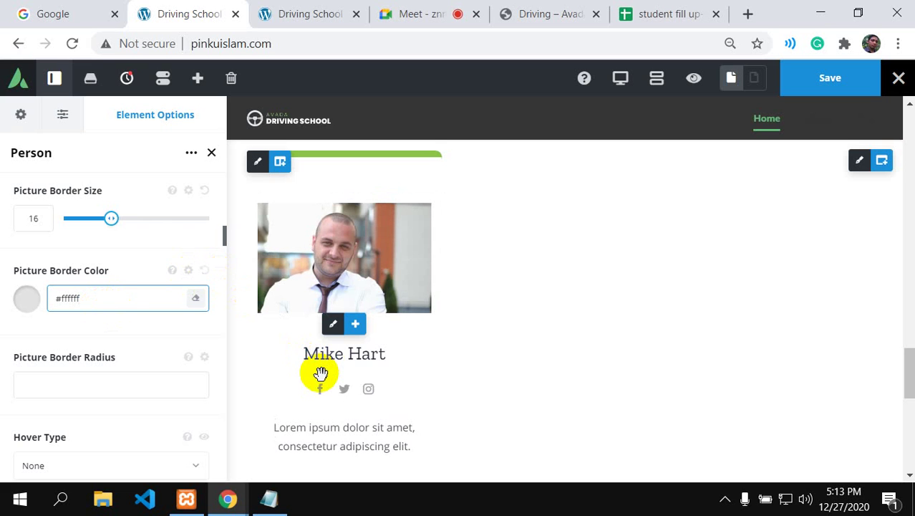
Step: Check the whole first instructor's card with its picture border and compare it with the Avada demo page
{"action": "scroll", "coordinate": [245, 369], "scroll_direction": "down", "scroll_amount": 5}
{"action": "scroll", "coordinate": [306, 343], "scroll_direction": "up", "scroll_amount": 4}
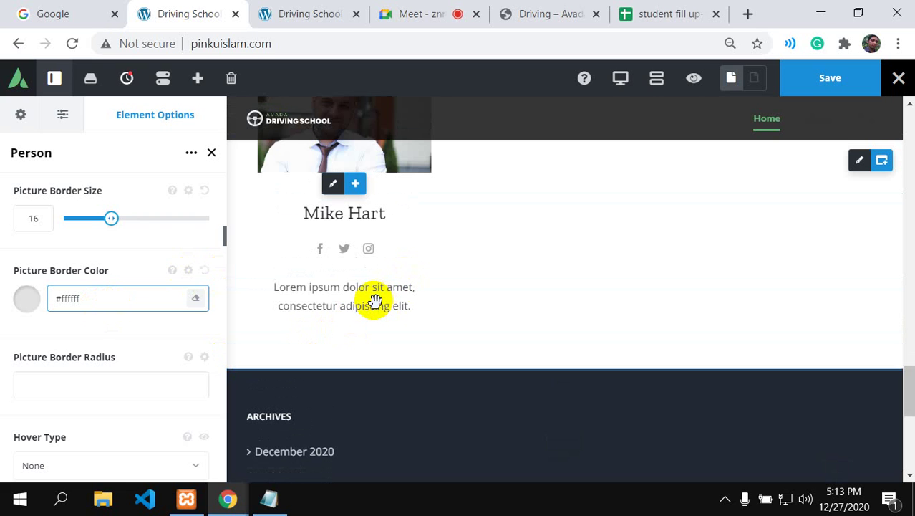
{"action": "scroll", "coordinate": [371, 317], "scroll_direction": "up", "scroll_amount": 2}
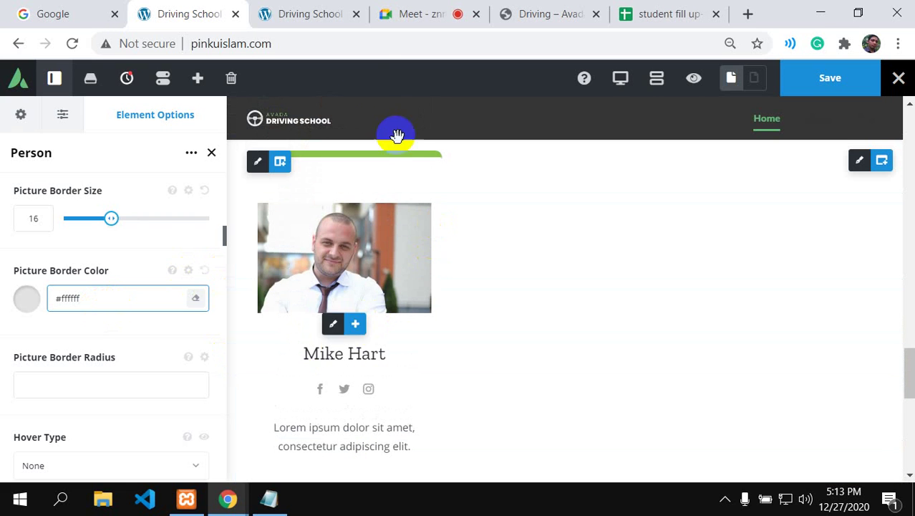
{"action": "left_click", "coordinate": [523, 14]}
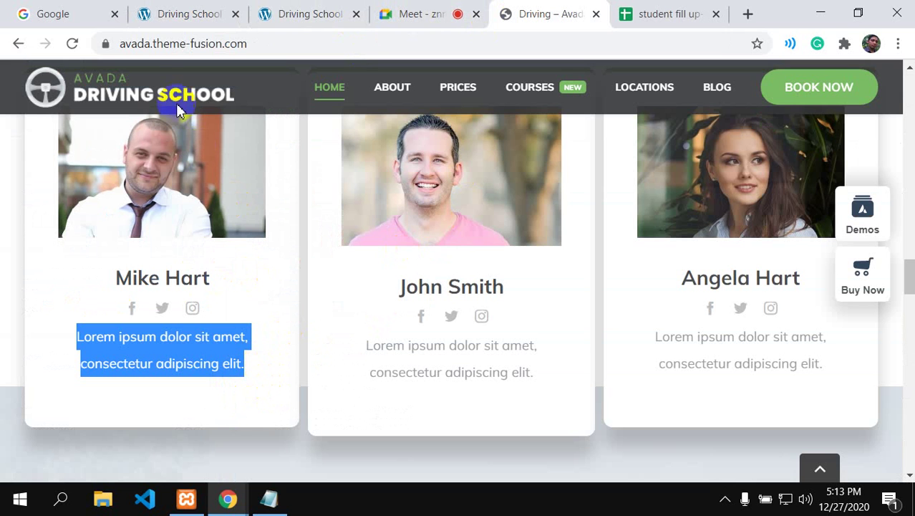
{"action": "left_click", "coordinate": [148, 15]}
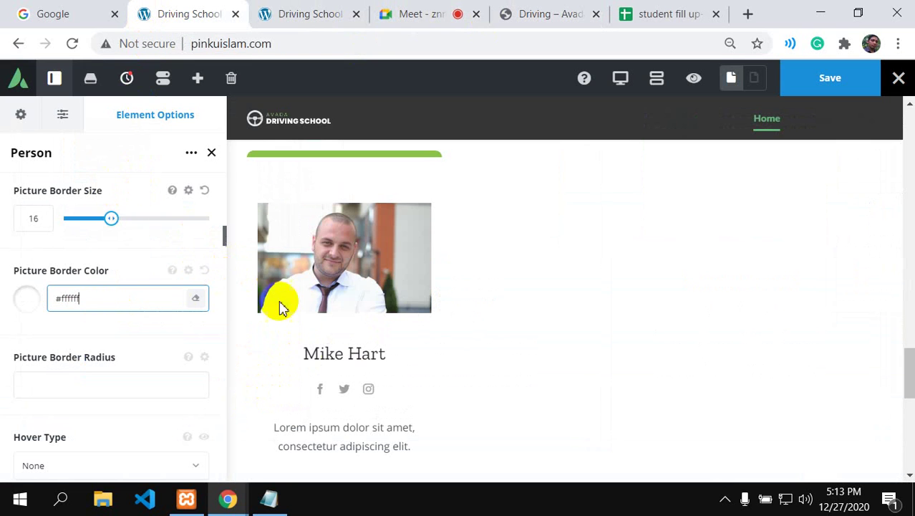
Step: Open the design options of the column holding the first instructor's card and enable its box shadow
{"action": "scroll", "coordinate": [303, 351], "scroll_direction": "up", "scroll_amount": 2}
{"action": "mouse_move", "coordinate": [259, 314]}
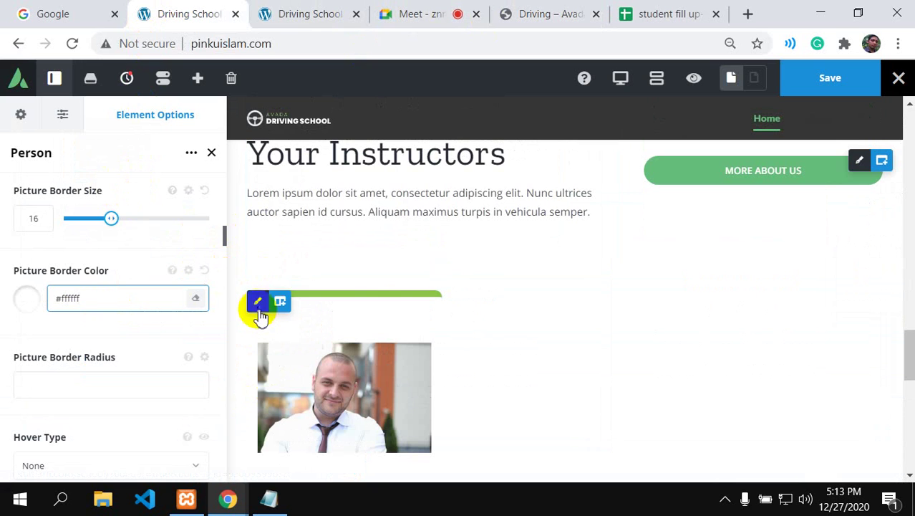
{"action": "left_click", "coordinate": [259, 305]}
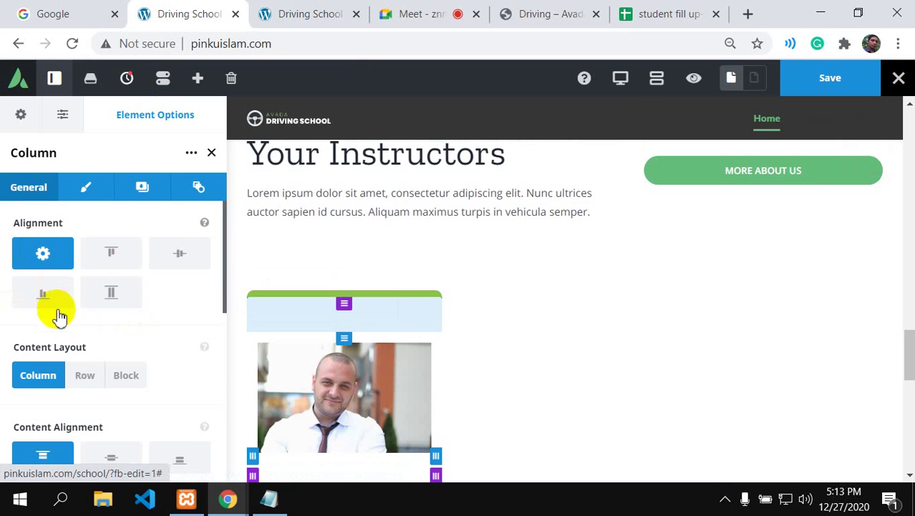
{"action": "scroll", "coordinate": [59, 315], "scroll_direction": "down", "scroll_amount": 3}
{"action": "scroll", "coordinate": [60, 328], "scroll_direction": "down", "scroll_amount": 3}
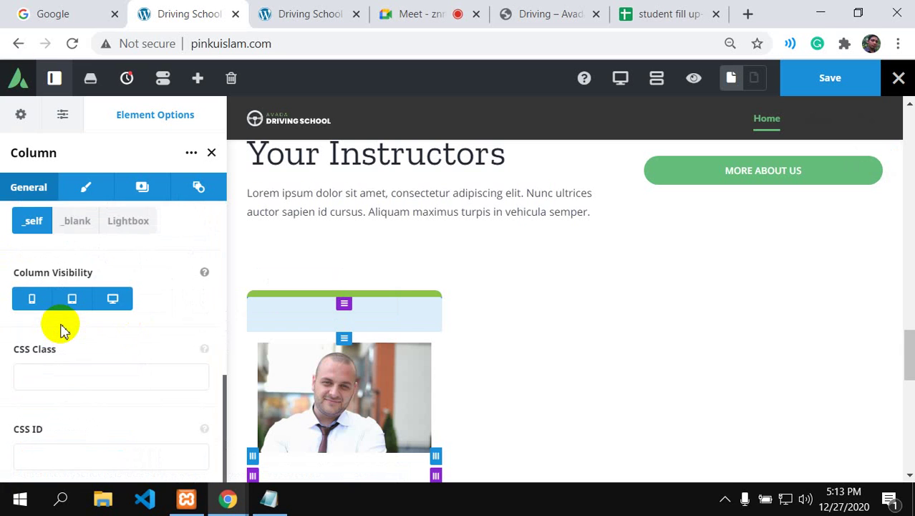
{"action": "scroll", "coordinate": [62, 329], "scroll_direction": "up", "scroll_amount": 3}
{"action": "left_click", "coordinate": [85, 187]}
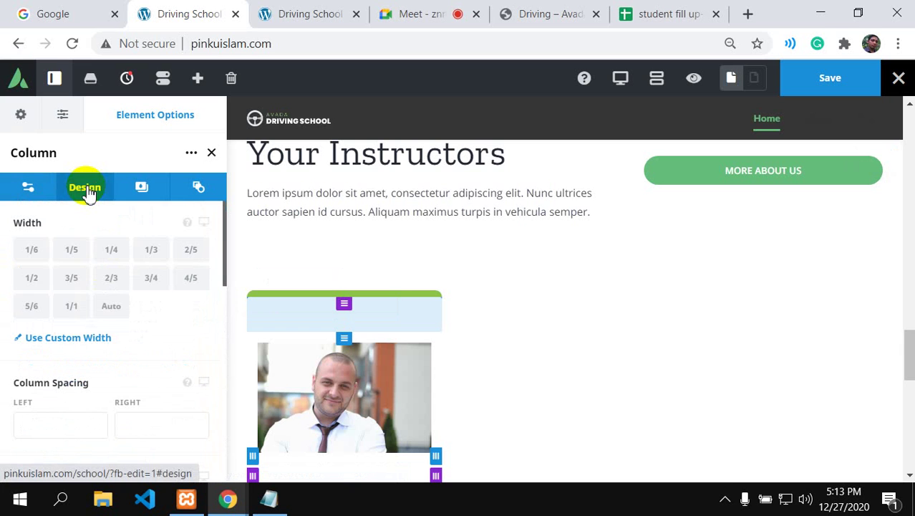
{"action": "scroll", "coordinate": [89, 279], "scroll_direction": "down", "scroll_amount": 10}
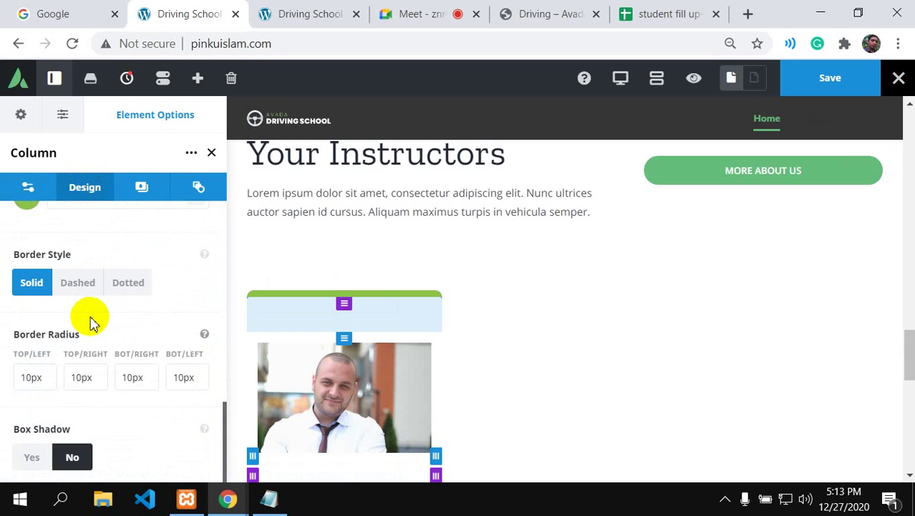
{"action": "left_click", "coordinate": [89, 379]}
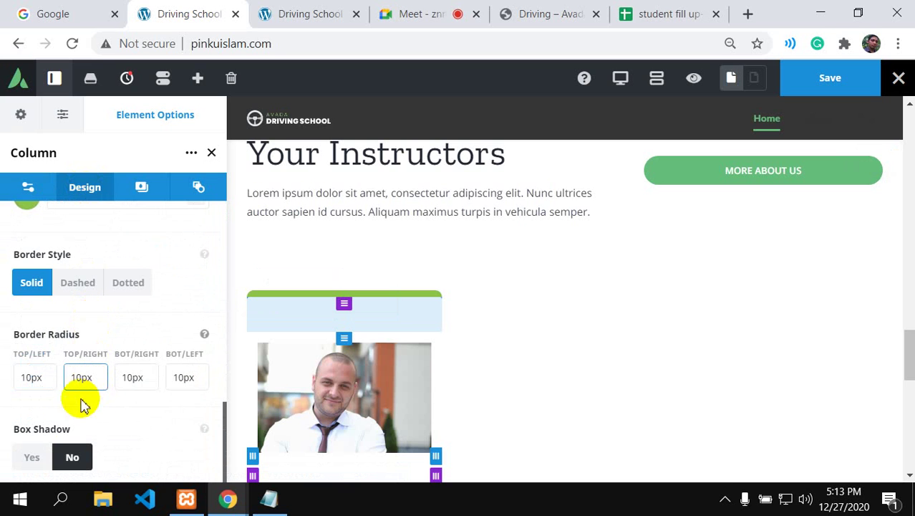
{"action": "left_click", "coordinate": [33, 460]}
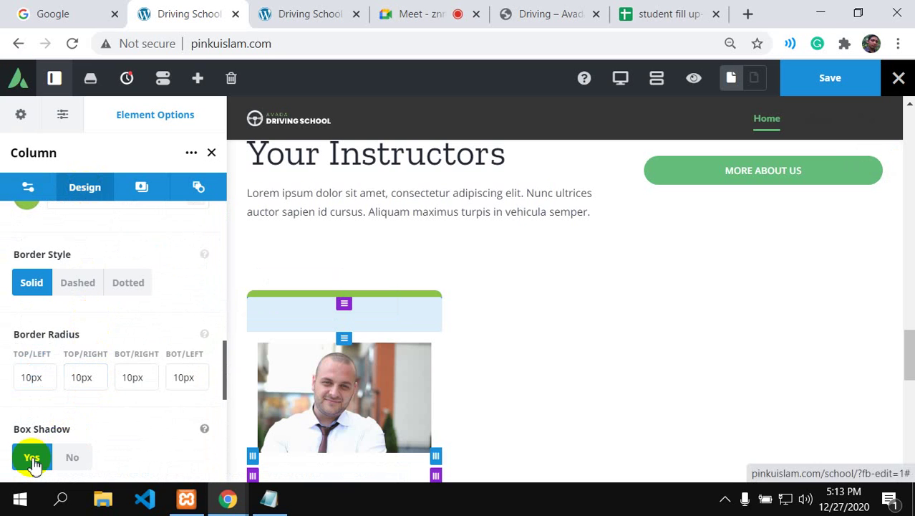
Step: Set the column's box shadow position to width 25 and height 0, and check the shadow color and style options
{"action": "scroll", "coordinate": [81, 383], "scroll_direction": "down", "scroll_amount": 4}
{"action": "left_click", "coordinate": [70, 383]}
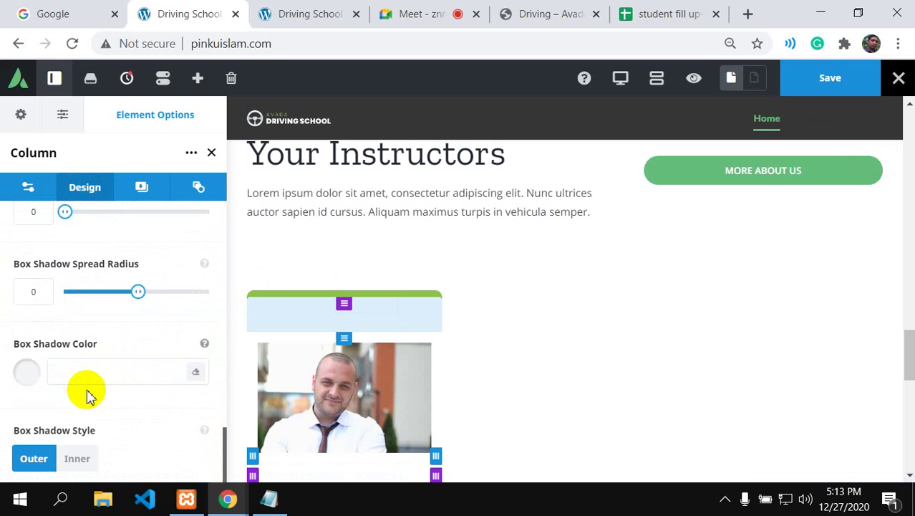
{"action": "scroll", "coordinate": [94, 378], "scroll_direction": "up", "scroll_amount": 2}
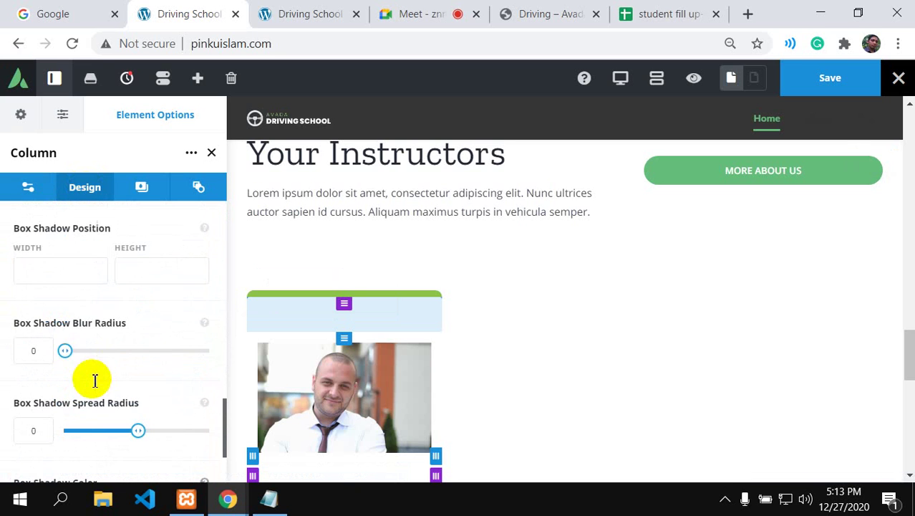
{"action": "left_click", "coordinate": [26, 272]}
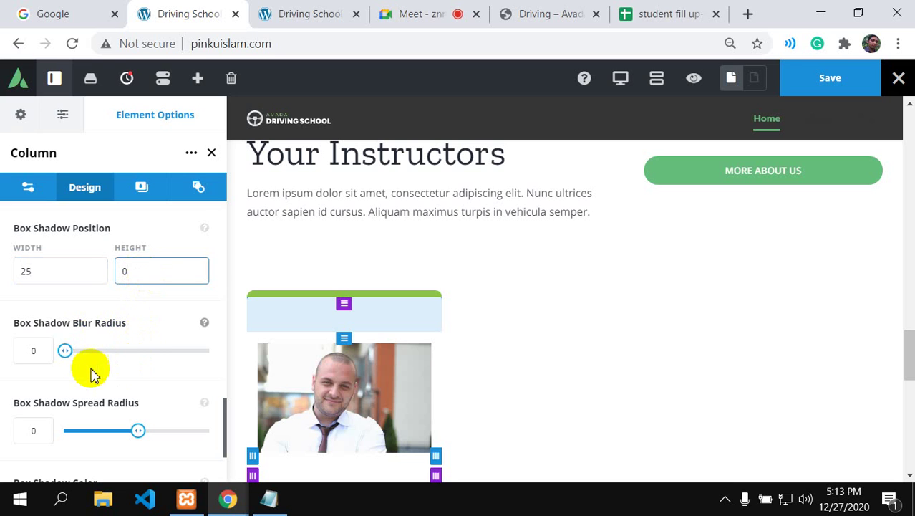
{"action": "scroll", "coordinate": [106, 362], "scroll_direction": "down", "scroll_amount": 2}
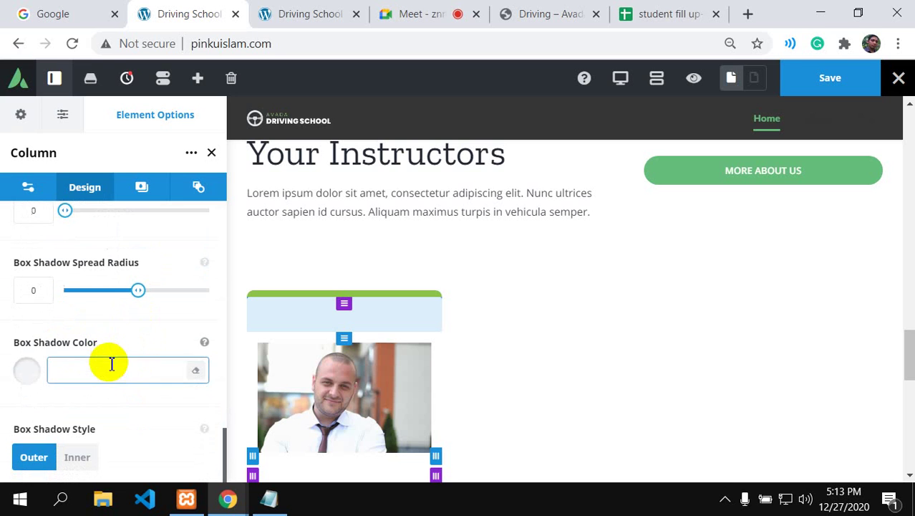
{"action": "left_click", "coordinate": [63, 369]}
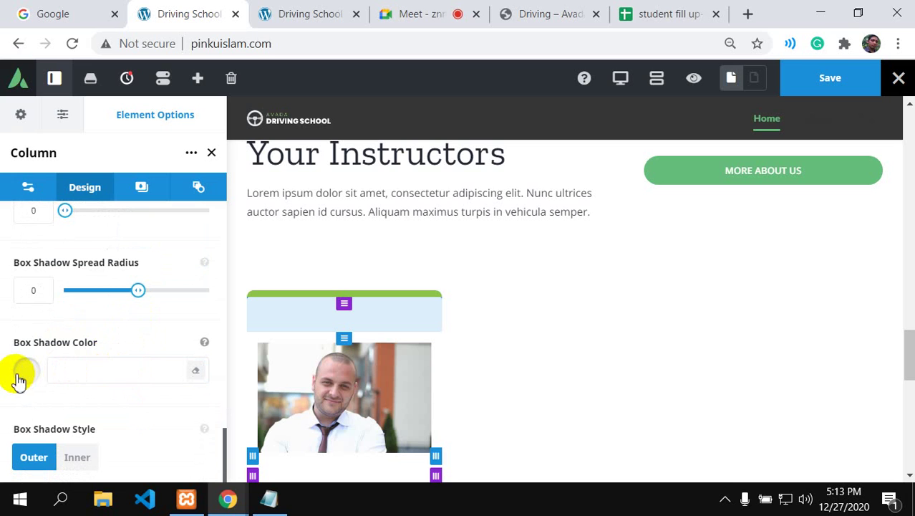
{"action": "scroll", "coordinate": [144, 331], "scroll_direction": "up", "scroll_amount": 2}
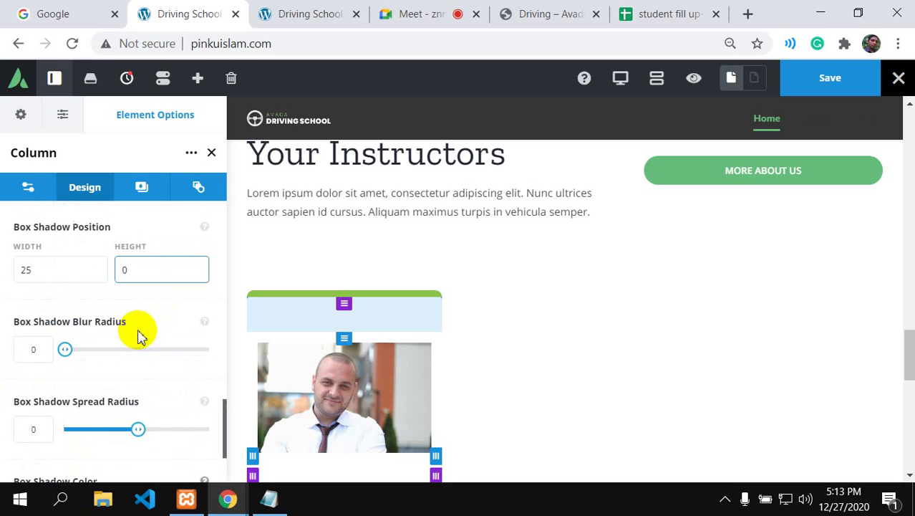
Step: Set the column's box shadow blur radius to 31, comparing the shadow with the instructor cards on the Avada demo page
{"action": "left_click_drag", "start_coordinate": [68, 349], "coordinate": [109, 350]}
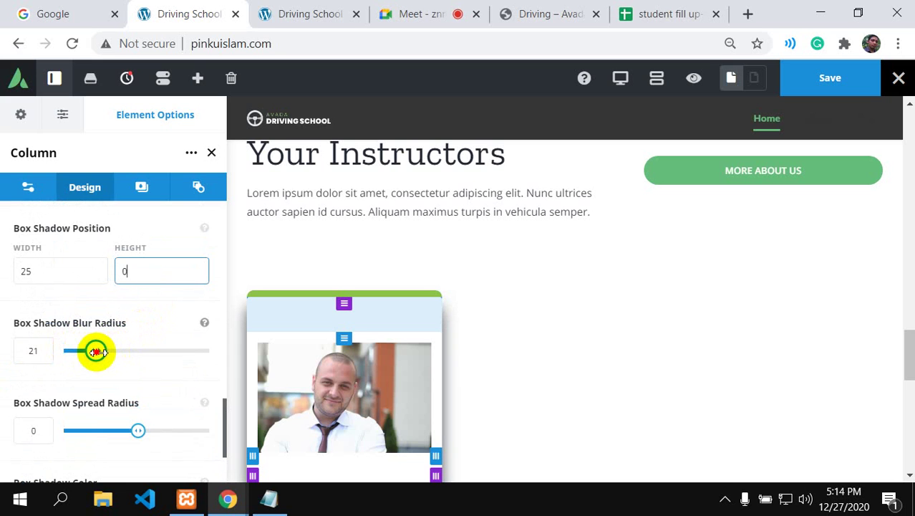
{"action": "left_click_drag", "start_coordinate": [96, 351], "coordinate": [93, 350]}
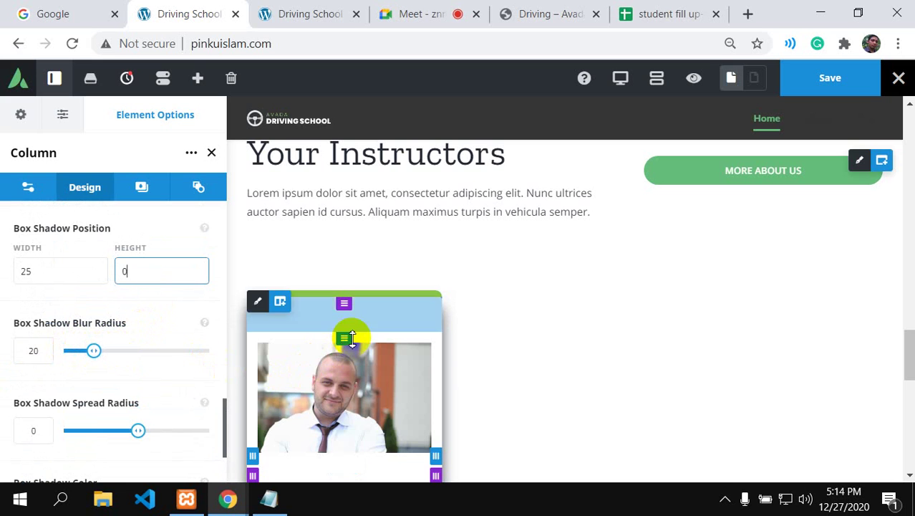
{"action": "scroll", "coordinate": [351, 336], "scroll_direction": "down", "scroll_amount": 4}
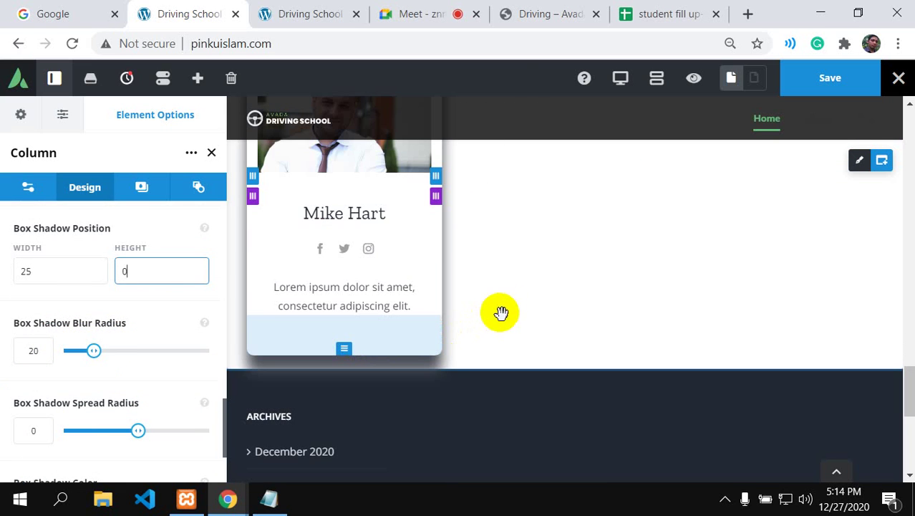
{"action": "left_click", "coordinate": [541, 19]}
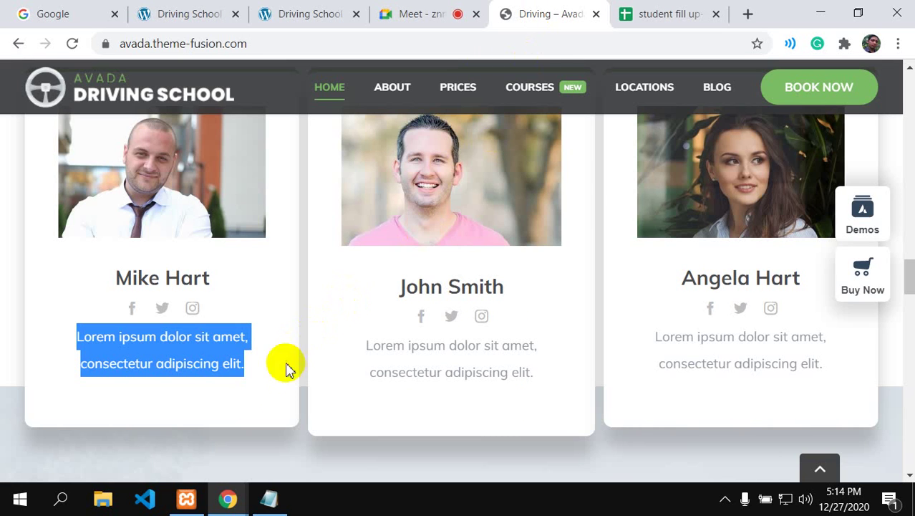
{"action": "left_click", "coordinate": [167, 16]}
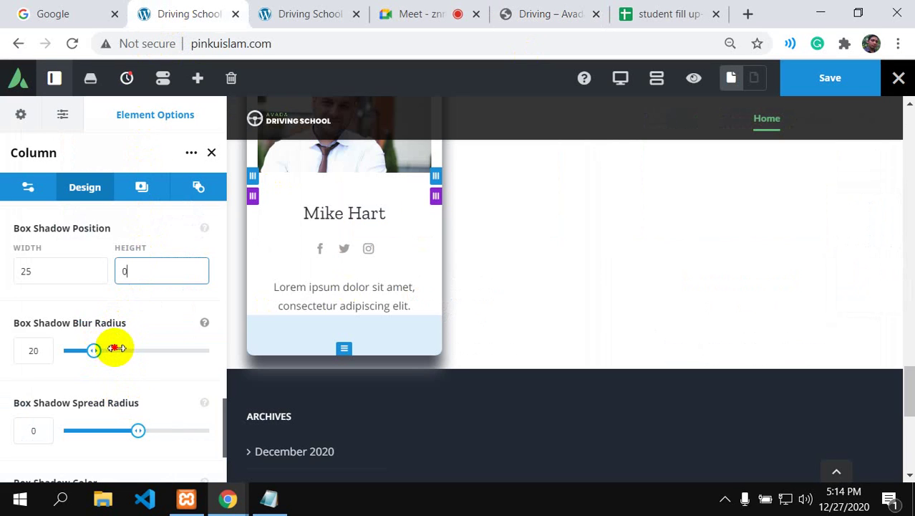
{"action": "left_click_drag", "start_coordinate": [113, 348], "coordinate": [123, 347]}
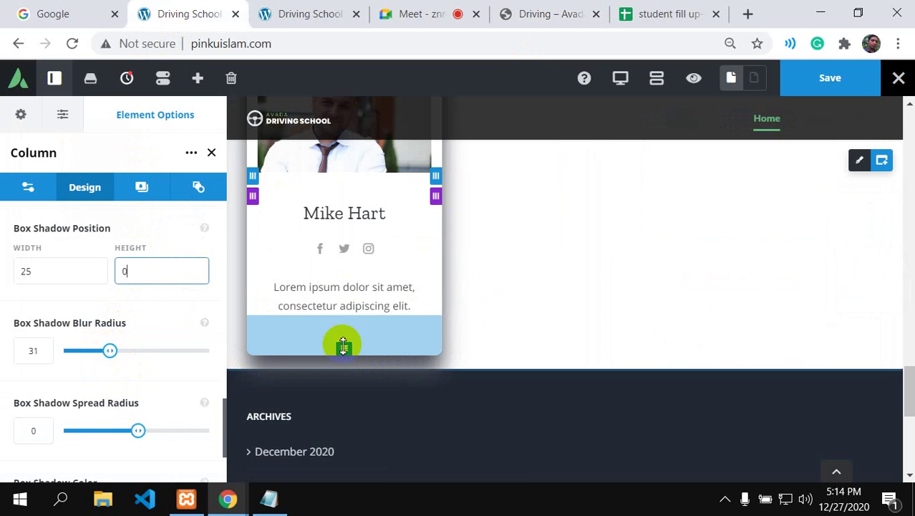
Step: Slightly increase the bottom padding of the first instructor's column and set its box shadow spread radius to -18
{"action": "left_click_drag", "start_coordinate": [343, 346], "coordinate": [343, 357]}
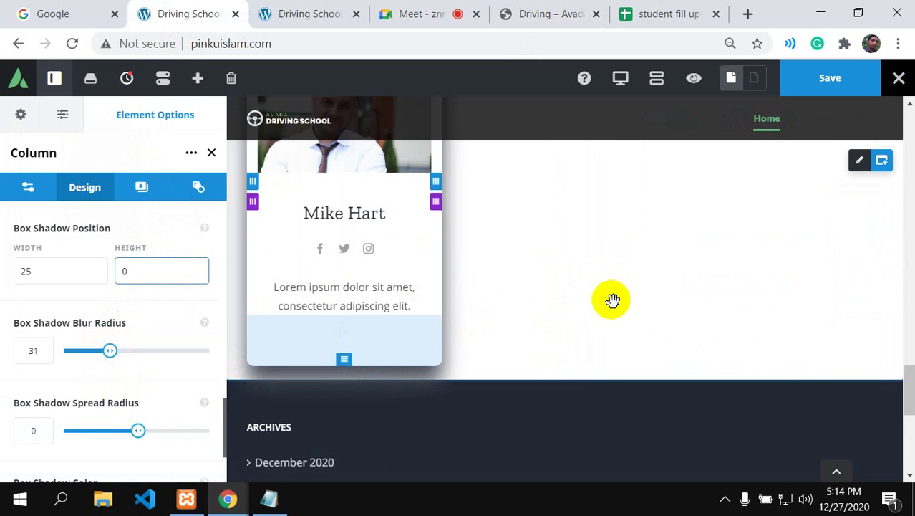
{"action": "scroll", "coordinate": [613, 299], "scroll_direction": "up", "scroll_amount": 2}
{"action": "scroll", "coordinate": [612, 300], "scroll_direction": "down", "scroll_amount": 2}
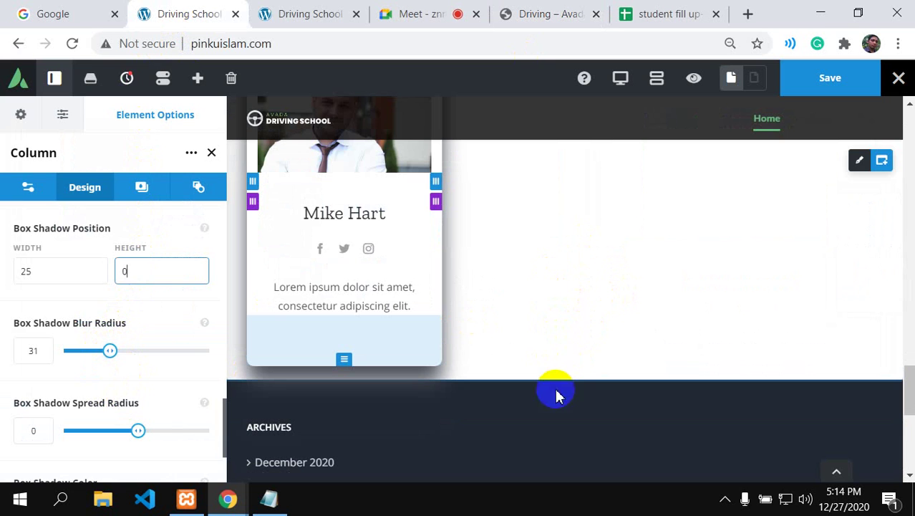
{"action": "scroll", "coordinate": [534, 389], "scroll_direction": "up", "scroll_amount": 1}
{"action": "scroll", "coordinate": [534, 389], "scroll_direction": "up", "scroll_amount": 4}
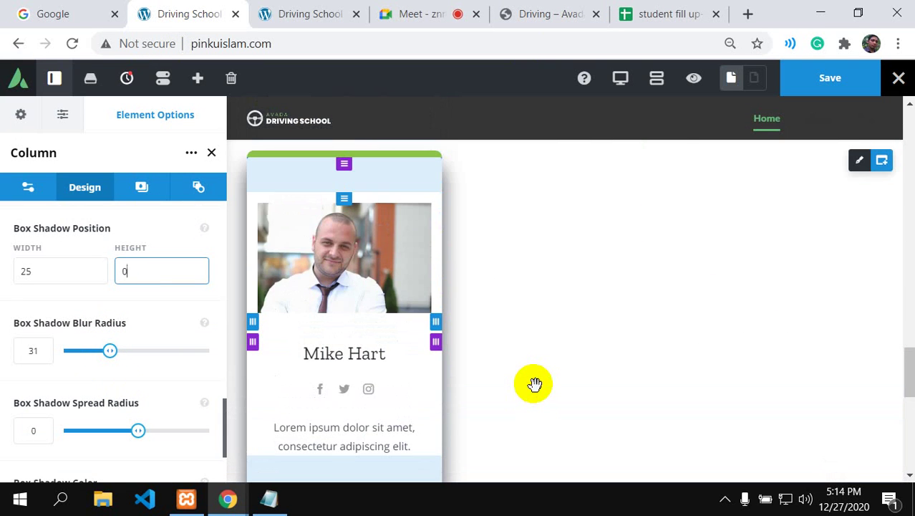
{"action": "scroll", "coordinate": [566, 411], "scroll_direction": "down", "scroll_amount": 2}
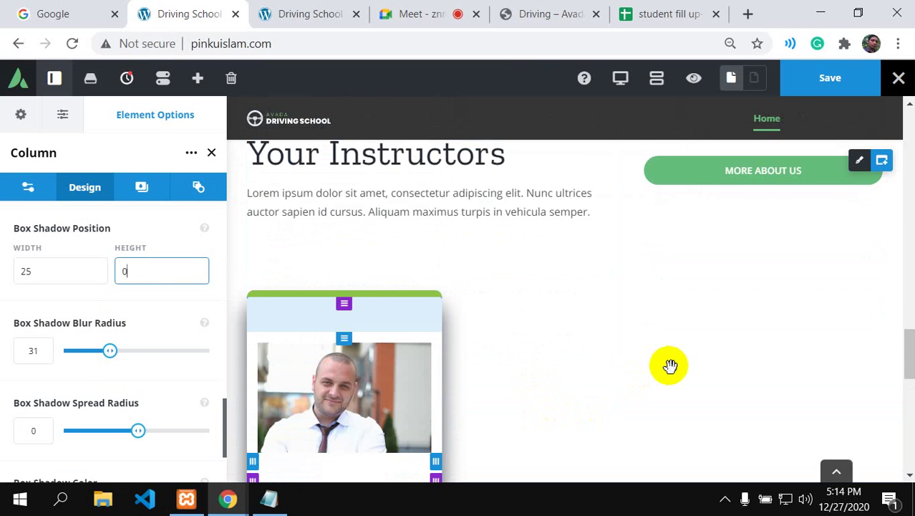
{"action": "scroll", "coordinate": [669, 366], "scroll_direction": "down", "scroll_amount": 2}
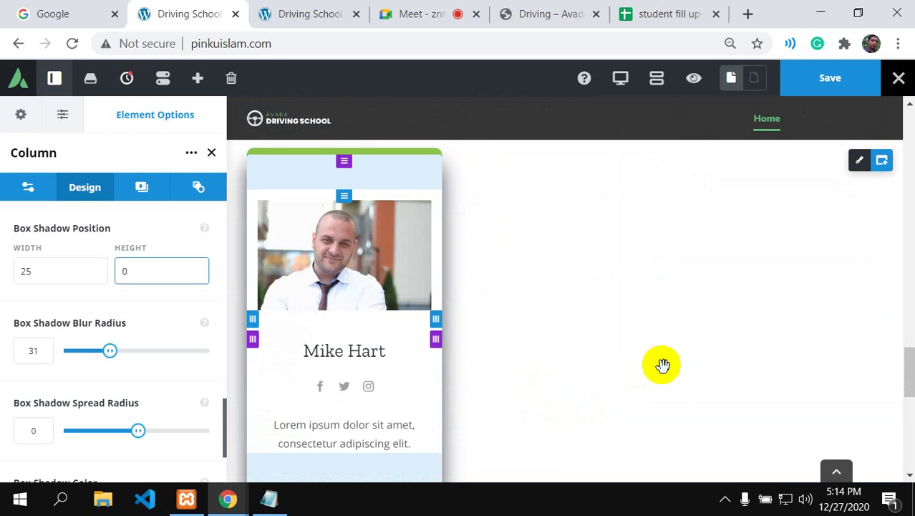
{"action": "scroll", "coordinate": [663, 366], "scroll_direction": "down", "scroll_amount": 2}
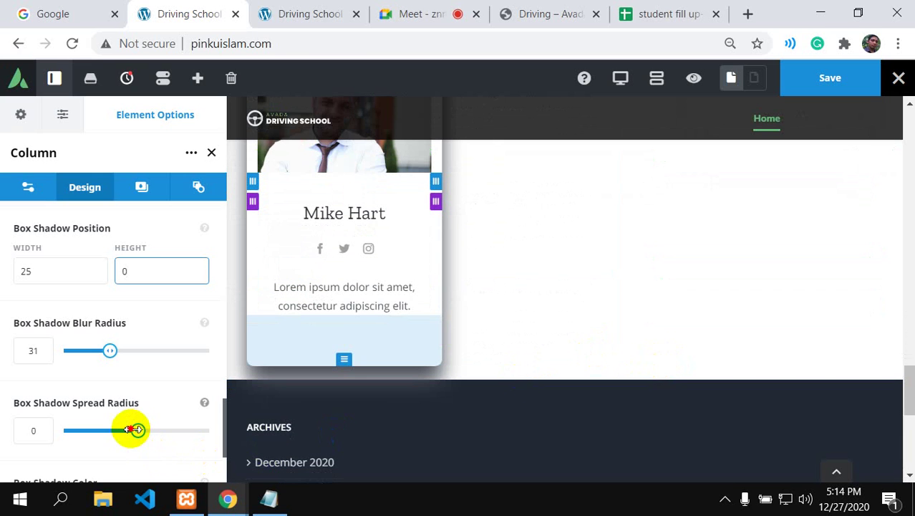
{"action": "left_click_drag", "start_coordinate": [123, 430], "coordinate": [125, 431]}
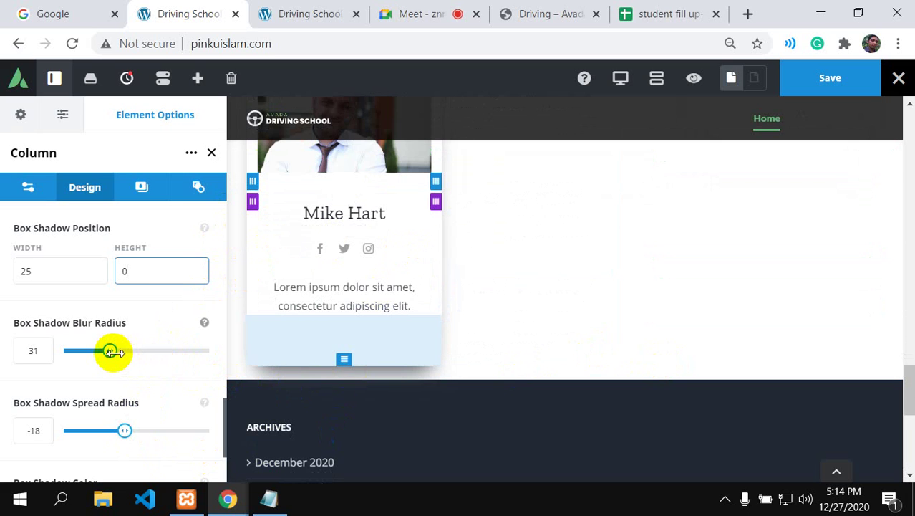
Step: Set the first instructor column's box shadow blur radius to 38 and save the page
{"action": "left_click_drag", "start_coordinate": [123, 350], "coordinate": [130, 350]}
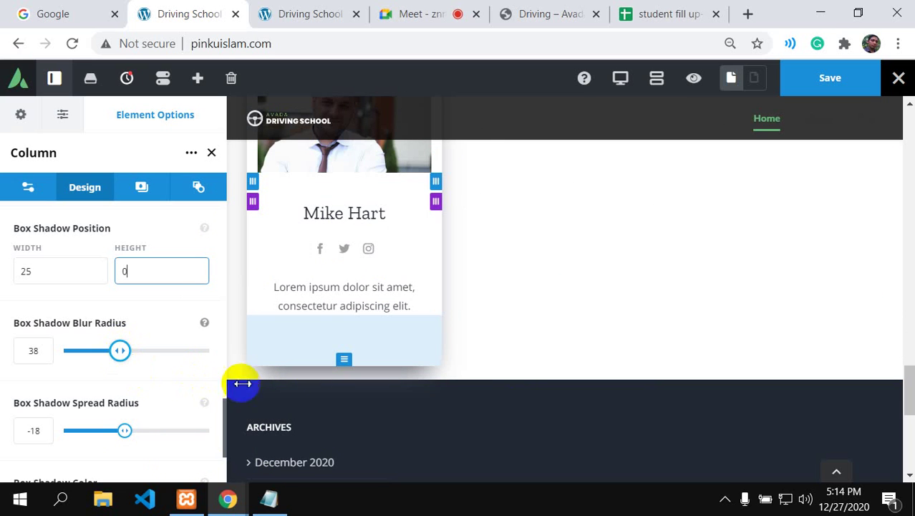
{"action": "scroll", "coordinate": [451, 360], "scroll_direction": "up", "scroll_amount": 2}
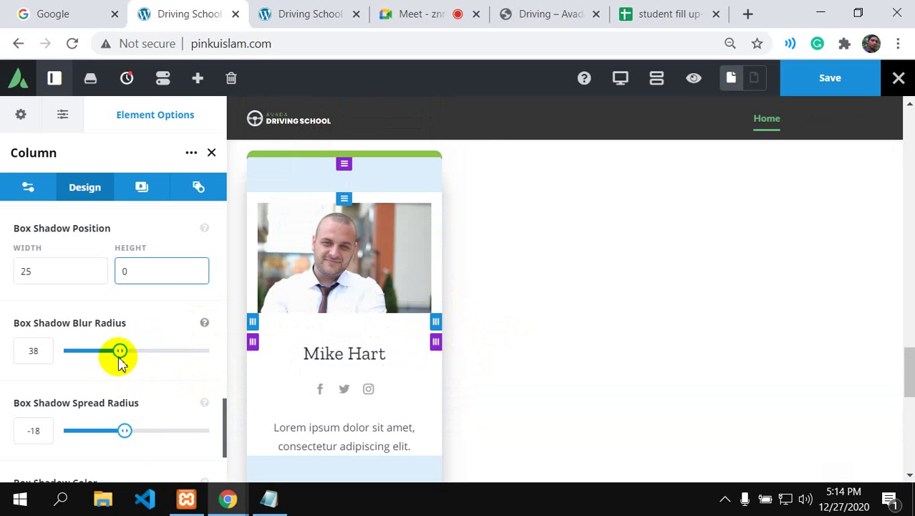
{"action": "scroll", "coordinate": [123, 354], "scroll_direction": "up", "scroll_amount": 4}
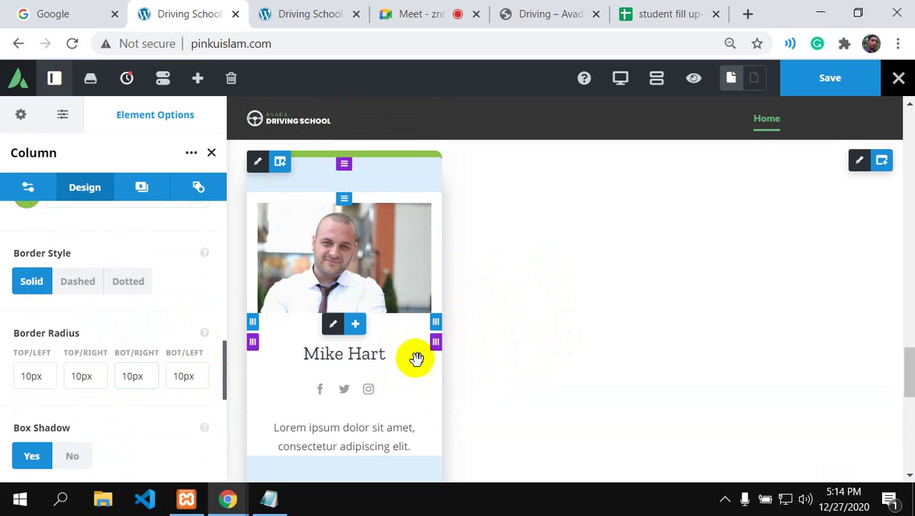
{"action": "left_click", "coordinate": [819, 80]}
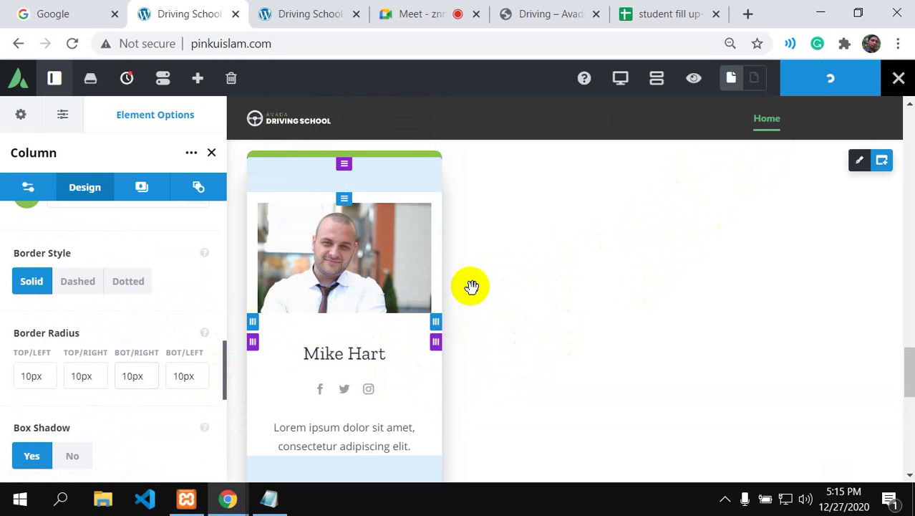
Step: Check the instructor cards on the Avada demo page, then open the person options of the first instructor's card in the builder
{"action": "left_click", "coordinate": [545, 15]}
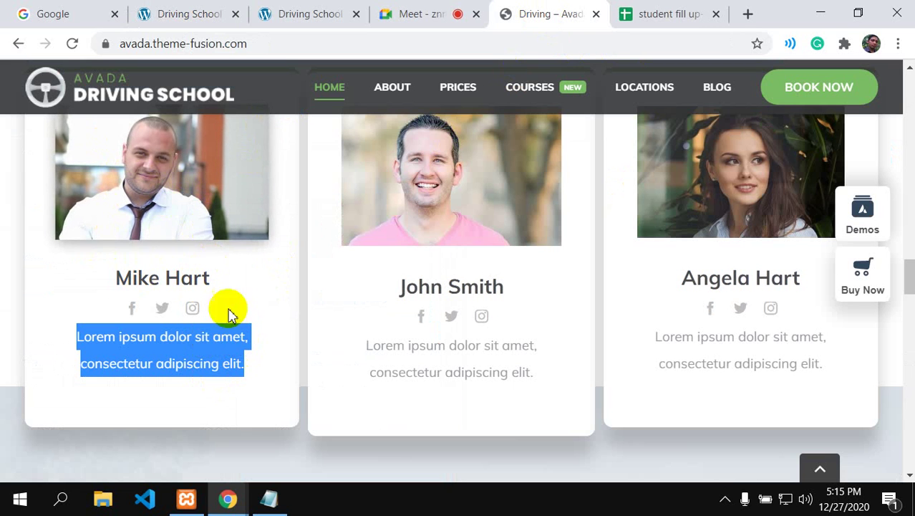
{"action": "left_click", "coordinate": [410, 12]}
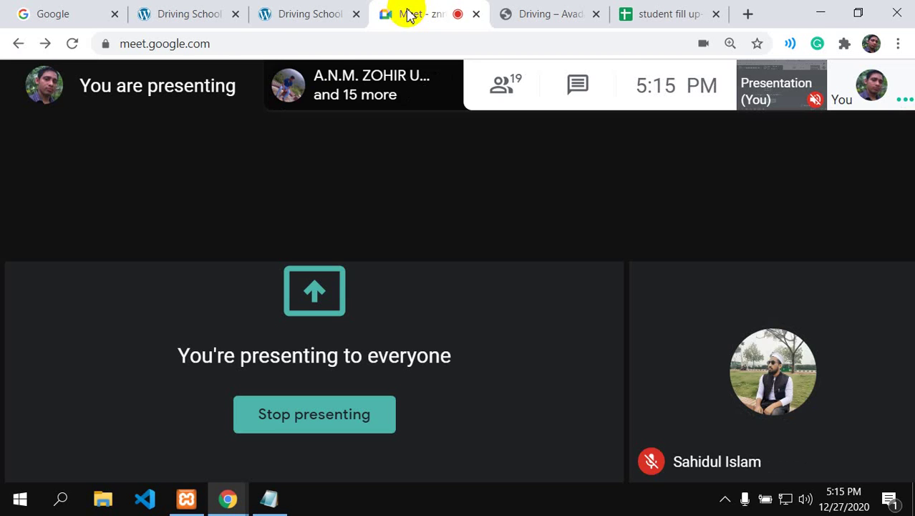
{"action": "left_click", "coordinate": [169, 16]}
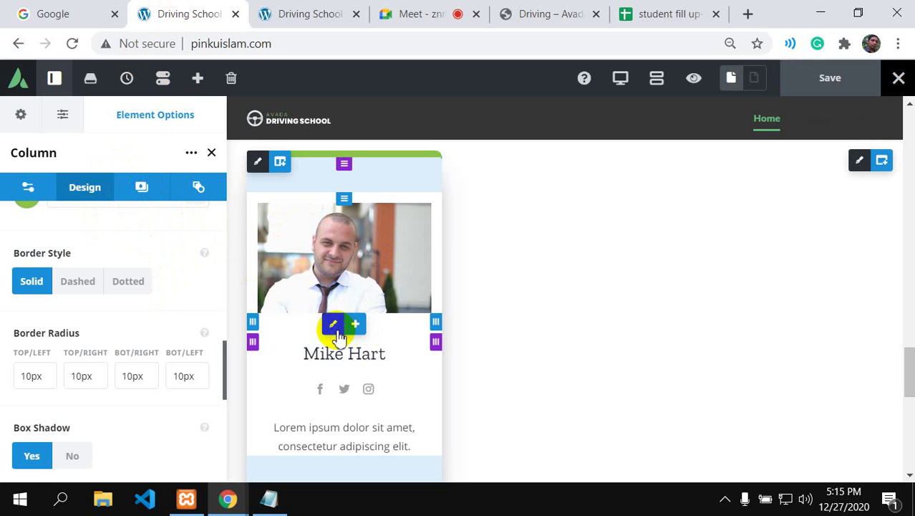
{"action": "mouse_move", "coordinate": [337, 331]}
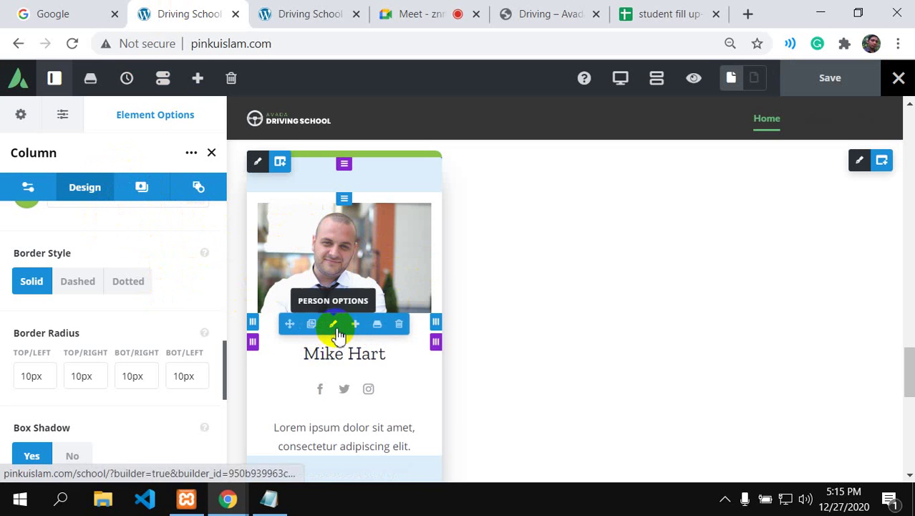
{"action": "left_click", "coordinate": [335, 326]}
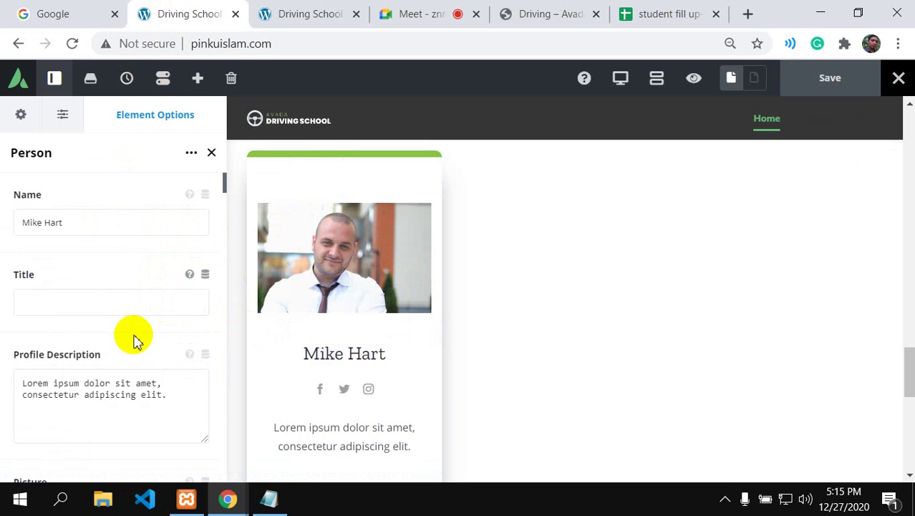
Step: Look through the first instructor's picture border options and set the picture style type to Drop Shadow
{"action": "scroll", "coordinate": [138, 342], "scroll_direction": "down", "scroll_amount": 10}
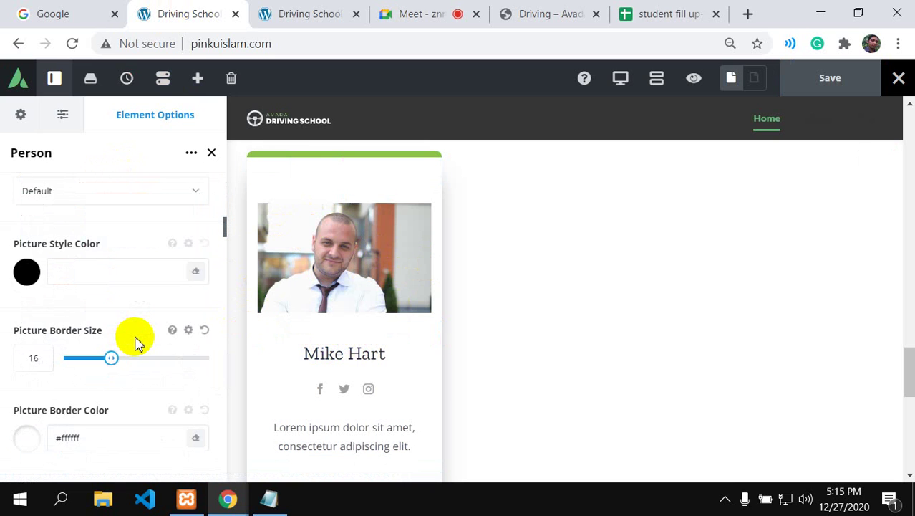
{"action": "scroll", "coordinate": [138, 342], "scroll_direction": "down", "scroll_amount": 2}
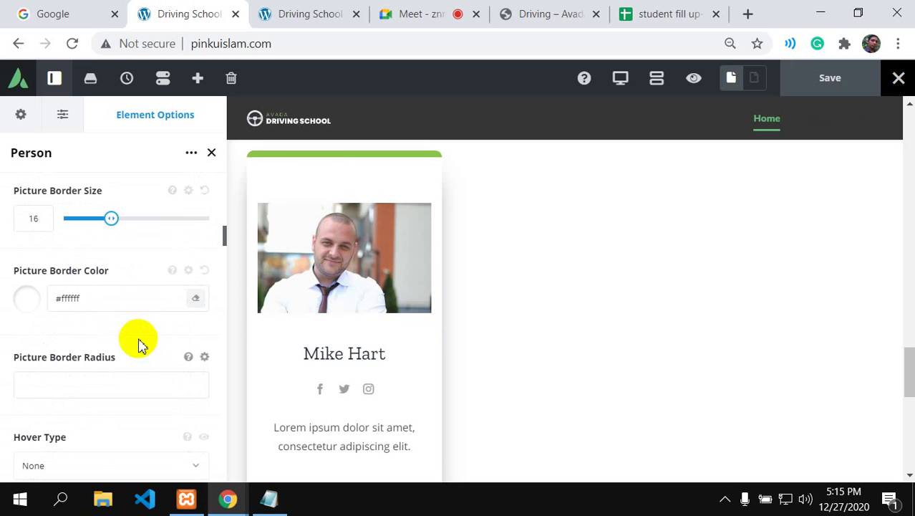
{"action": "left_click", "coordinate": [122, 380]}
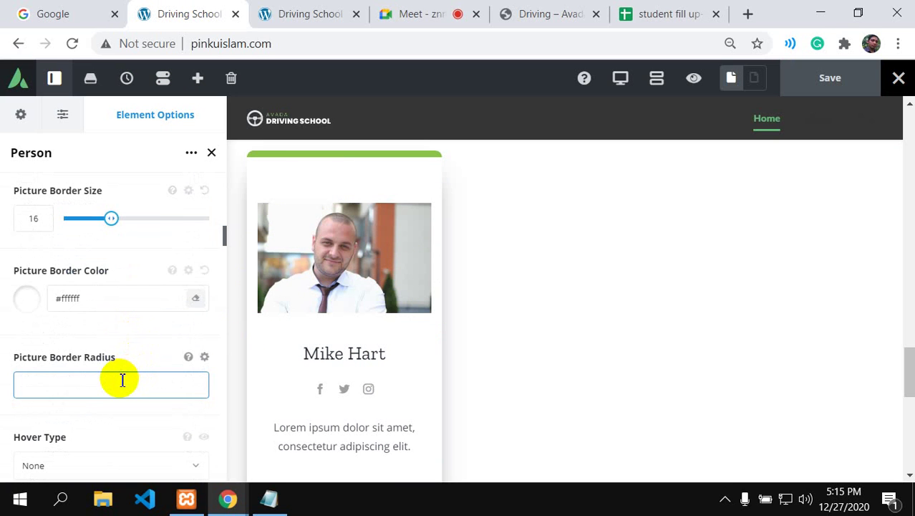
{"action": "scroll", "coordinate": [123, 380], "scroll_direction": "up", "scroll_amount": 2}
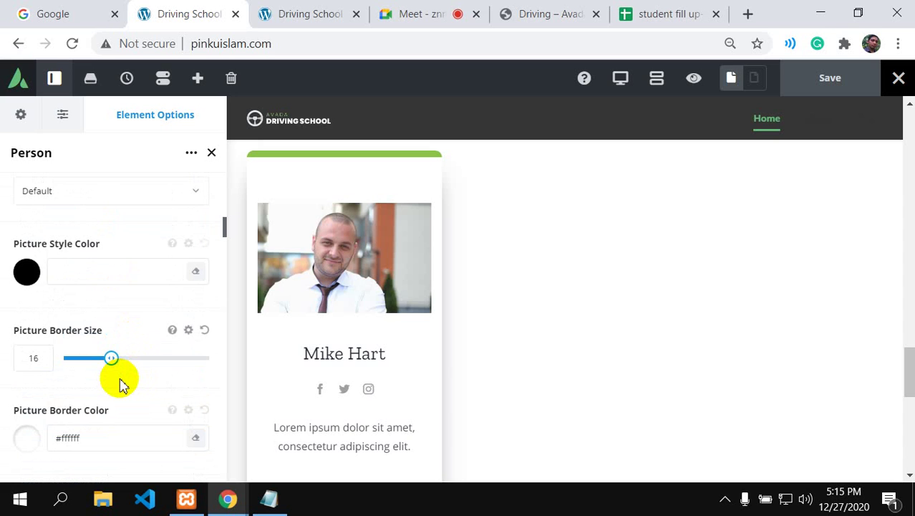
{"action": "scroll", "coordinate": [120, 385], "scroll_direction": "up", "scroll_amount": 2}
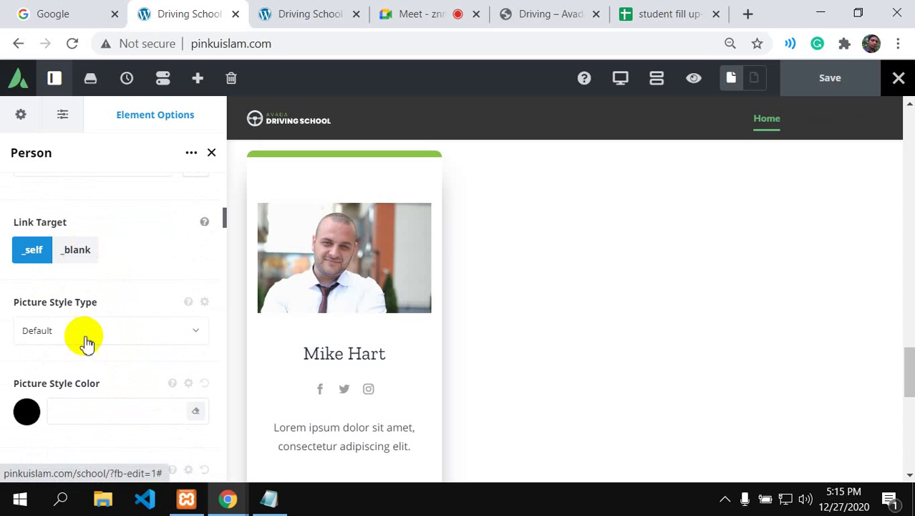
{"action": "scroll", "coordinate": [83, 330], "scroll_direction": "up", "scroll_amount": 1}
{"action": "scroll", "coordinate": [88, 346], "scroll_direction": "up", "scroll_amount": 2}
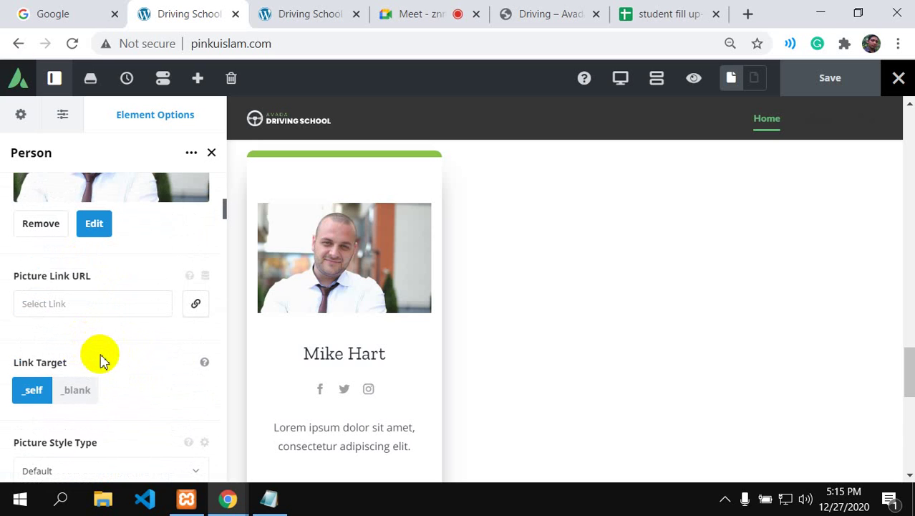
{"action": "scroll", "coordinate": [112, 366], "scroll_direction": "down", "scroll_amount": 2}
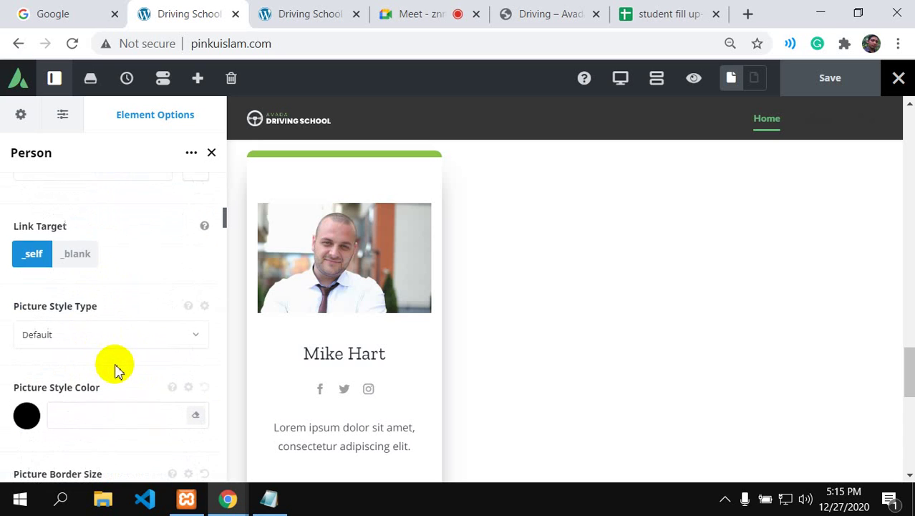
{"action": "left_click", "coordinate": [199, 330]}
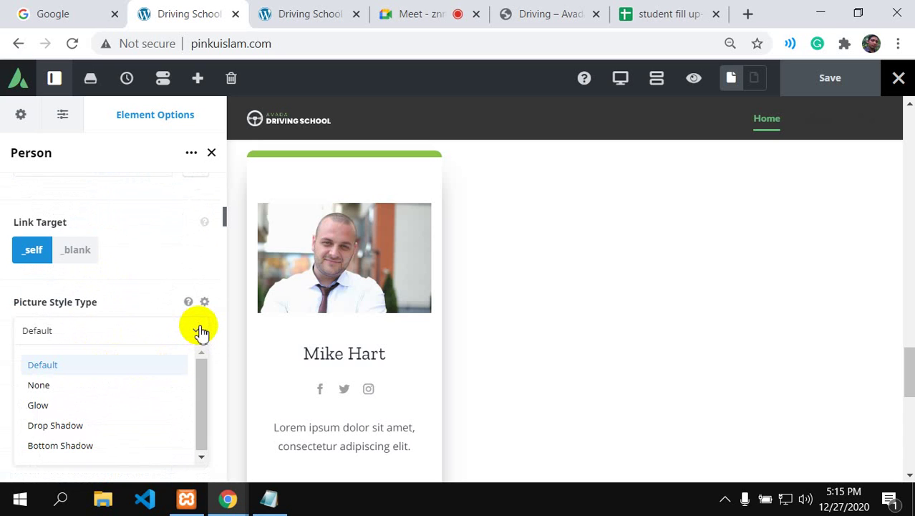
{"action": "left_click", "coordinate": [68, 426]}
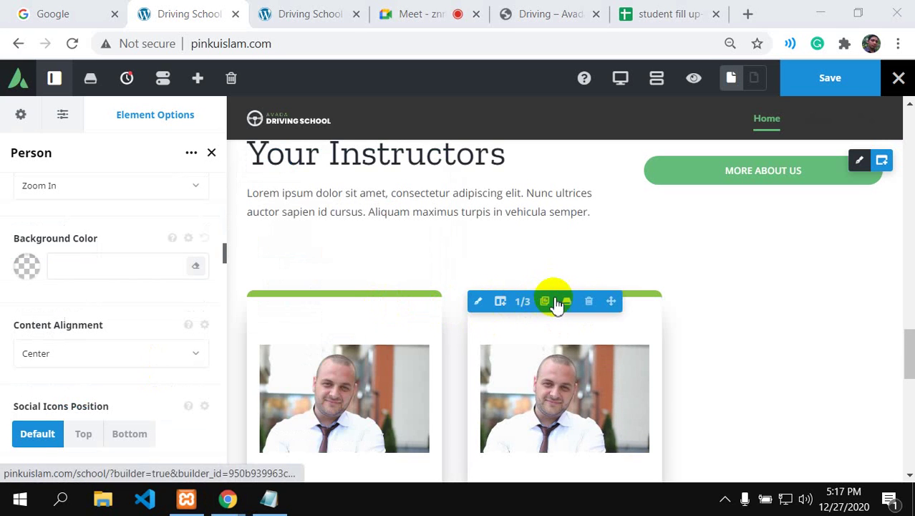
Step: Clone the second instructor's column to make a third card in the row and save the page
{"action": "left_click", "coordinate": [545, 302]}
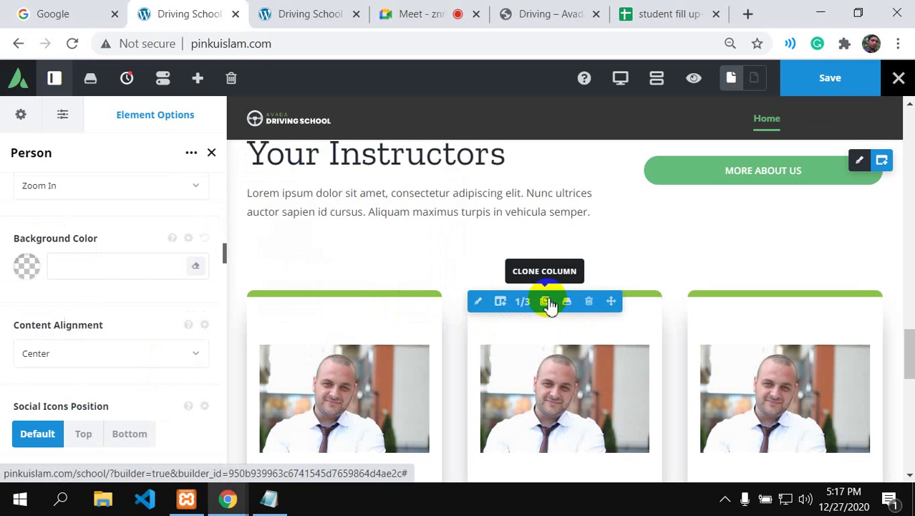
{"action": "left_click", "coordinate": [818, 81]}
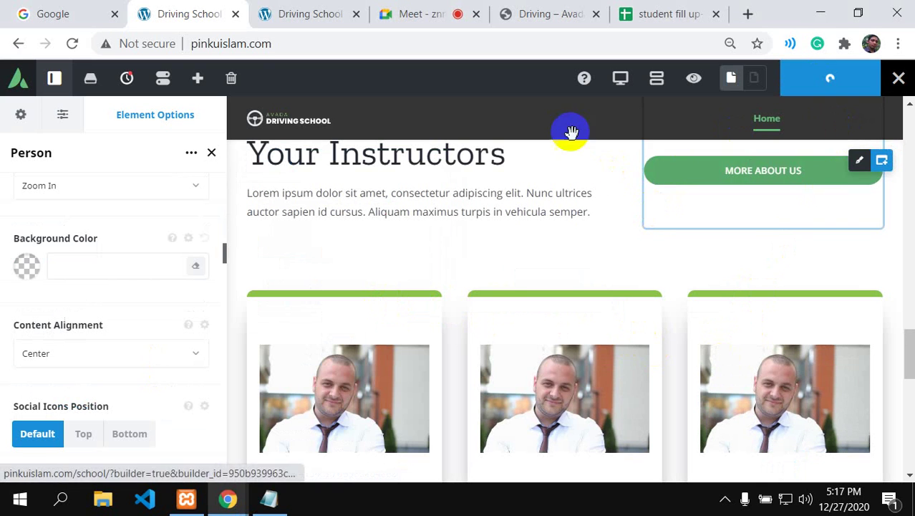
Step: Reload the published driving school page and compare its instructor section with the one on the Avada demo page
{"action": "left_click", "coordinate": [302, 14]}
{"action": "scroll", "coordinate": [265, 207], "scroll_direction": "up", "scroll_amount": 2}
{"action": "left_click", "coordinate": [71, 43]}
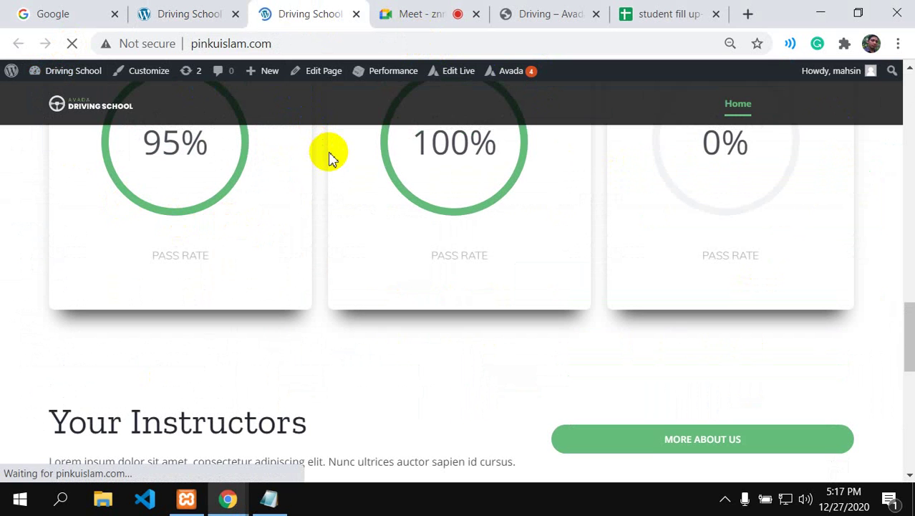
{"action": "scroll", "coordinate": [466, 239], "scroll_direction": "down", "scroll_amount": 15}
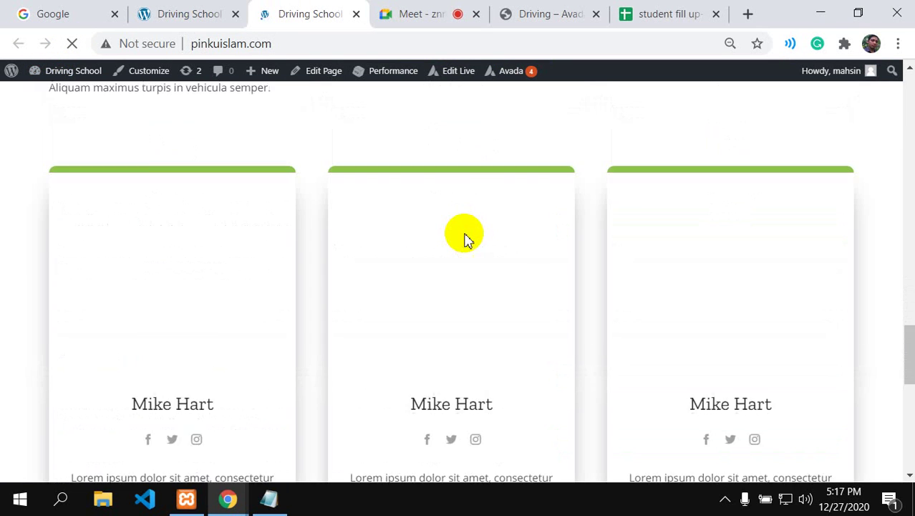
{"action": "scroll", "coordinate": [465, 240], "scroll_direction": "up", "scroll_amount": 4}
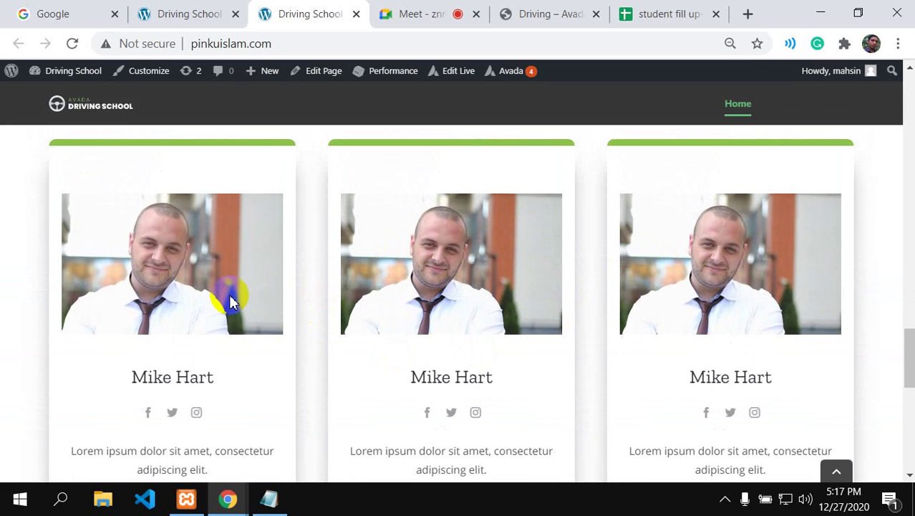
{"action": "left_click", "coordinate": [535, 18]}
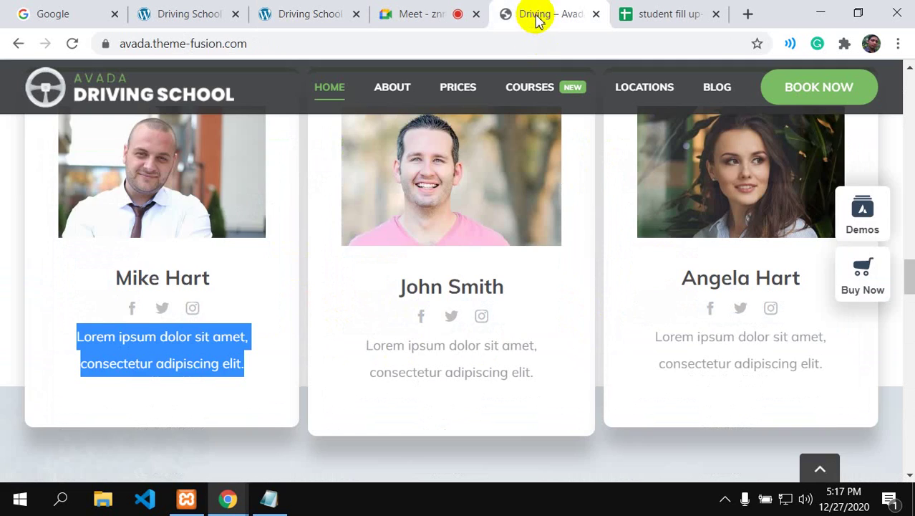
{"action": "scroll", "coordinate": [386, 349], "scroll_direction": "up", "scroll_amount": 3}
{"action": "scroll", "coordinate": [387, 349], "scroll_direction": "up", "scroll_amount": 3}
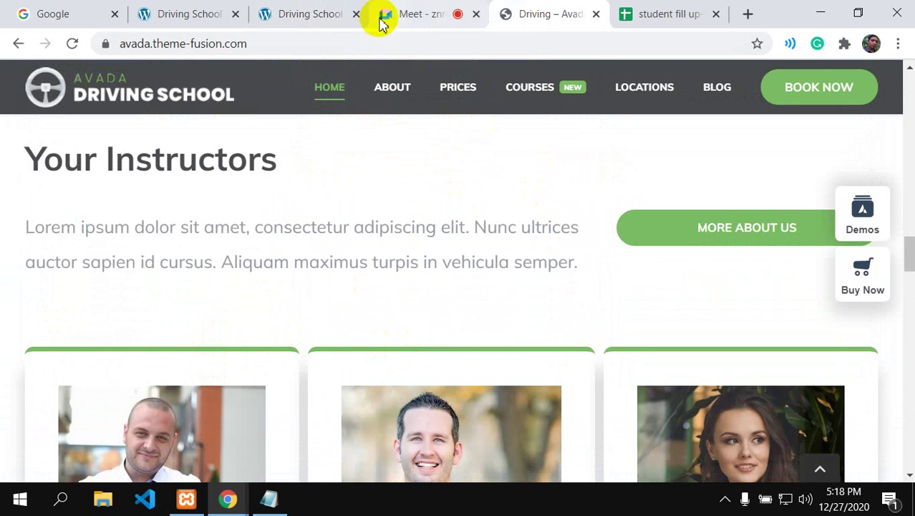
Step: Replace the picture in the second instructor's card with the about-page portrait of the woman in a light blue shirt from the media library
{"action": "left_click", "coordinate": [224, 13]}
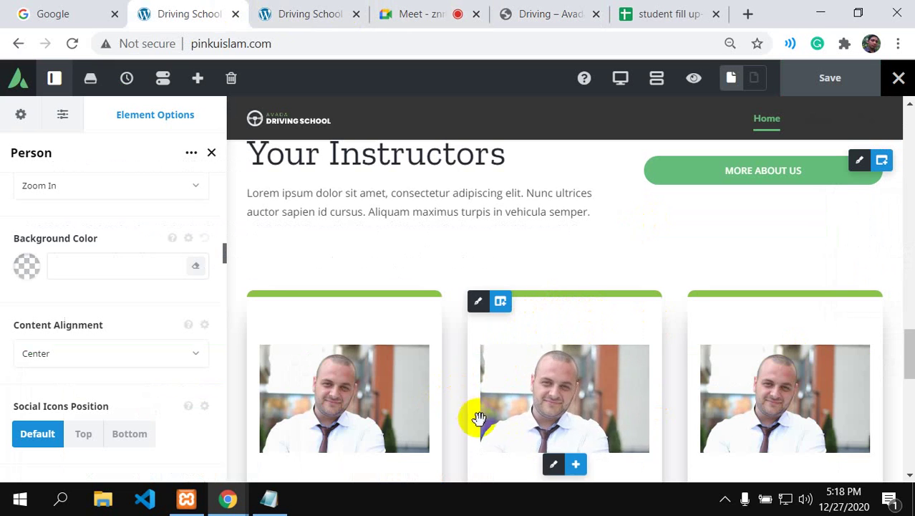
{"action": "scroll", "coordinate": [547, 367], "scroll_direction": "down", "scroll_amount": 4}
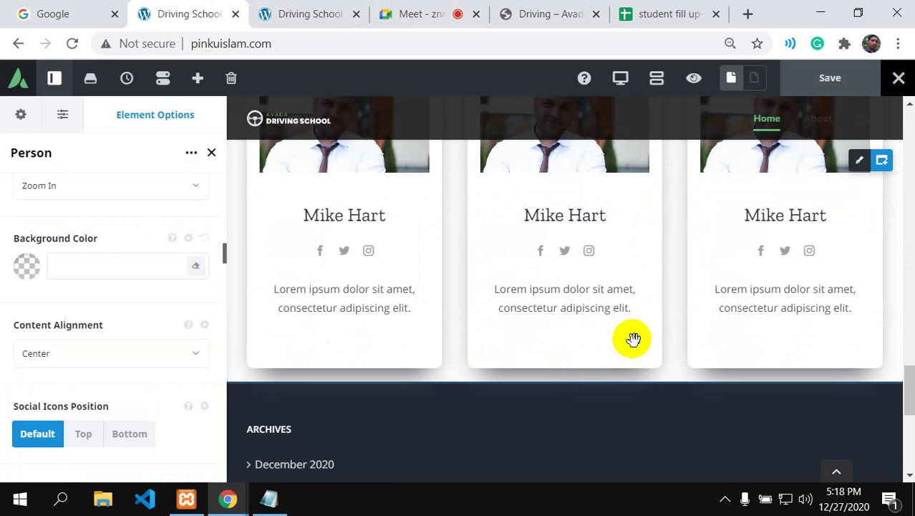
{"action": "scroll", "coordinate": [649, 333], "scroll_direction": "up", "scroll_amount": 2}
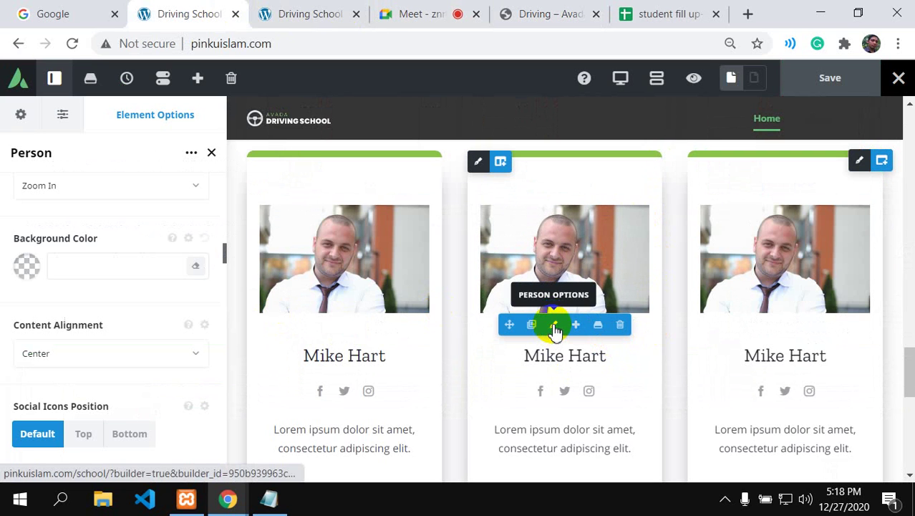
{"action": "left_click", "coordinate": [556, 327]}
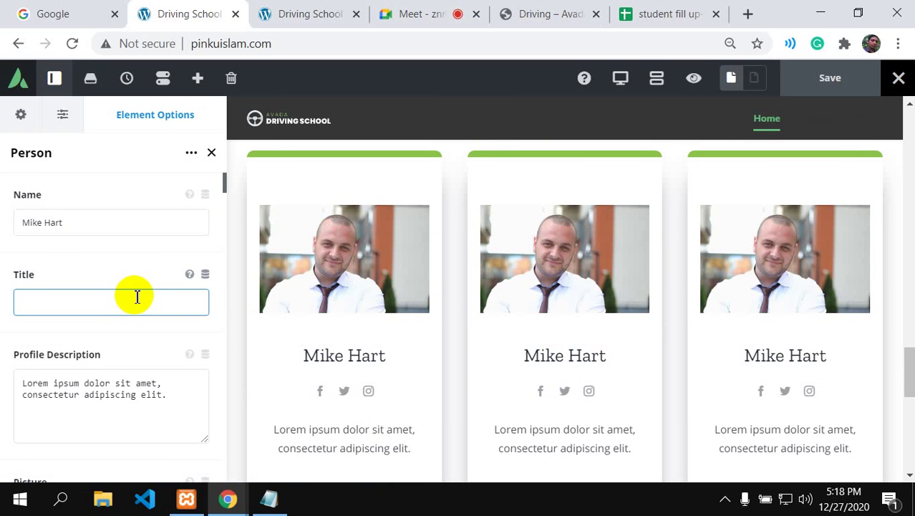
{"action": "scroll", "coordinate": [79, 322], "scroll_direction": "down", "scroll_amount": 4}
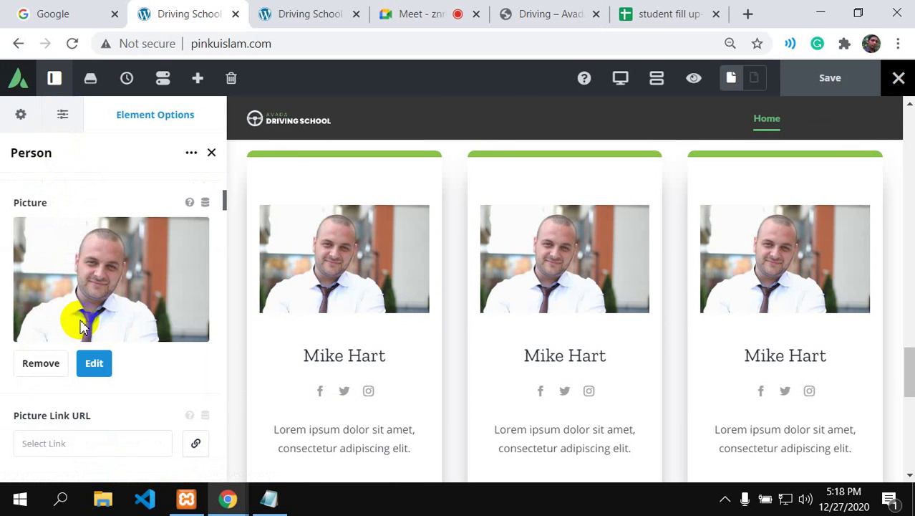
{"action": "left_click", "coordinate": [91, 365]}
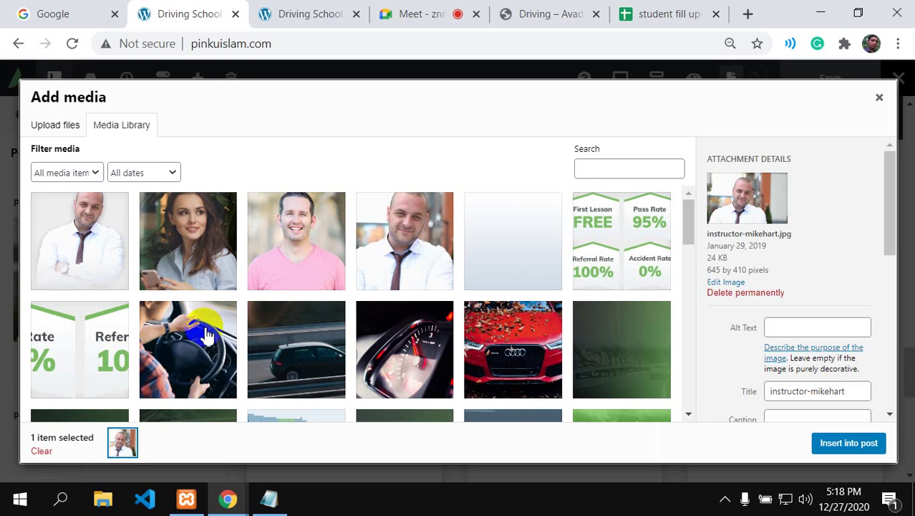
{"action": "scroll", "coordinate": [207, 340], "scroll_direction": "down", "scroll_amount": 5}
{"action": "scroll", "coordinate": [207, 343], "scroll_direction": "up", "scroll_amount": 5}
{"action": "left_click", "coordinate": [194, 254]}
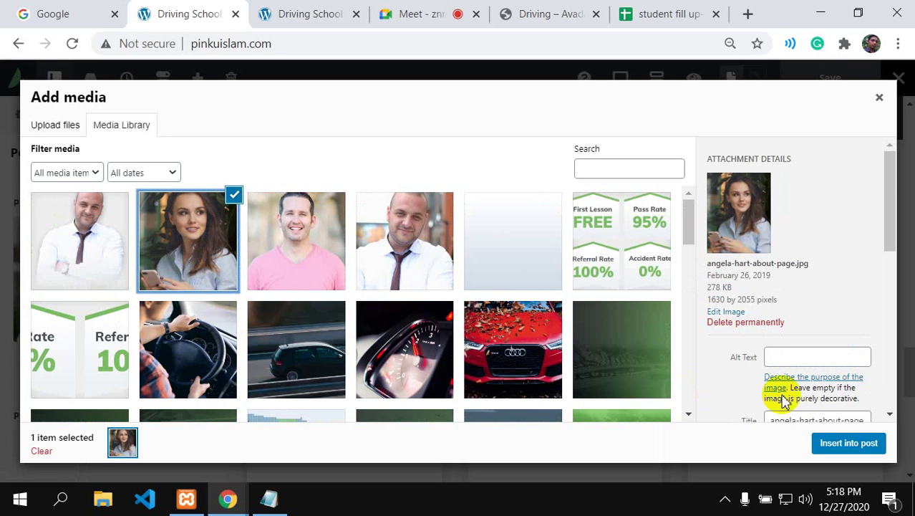
{"action": "left_click", "coordinate": [854, 441]}
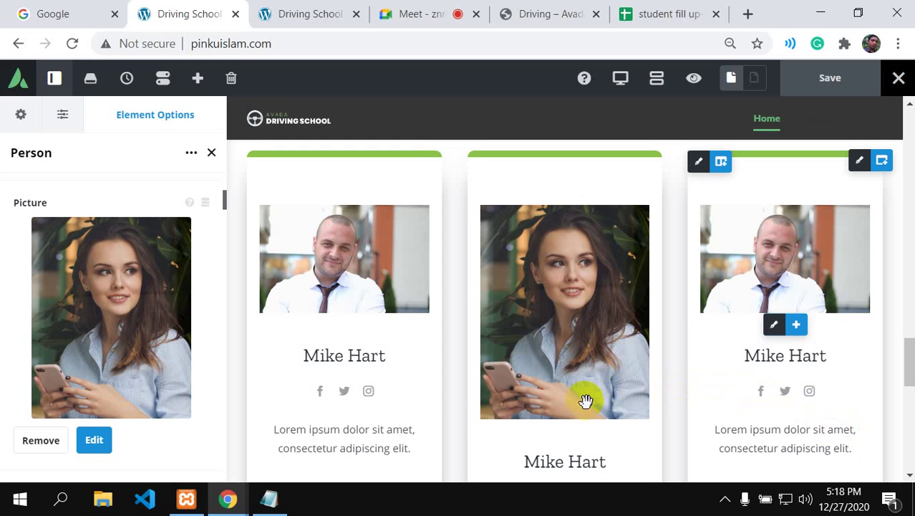
Step: Replace the second instructor's picture with the landscape portrait of the smiling man in a pink shirt, checking the order on the demo page
{"action": "left_click", "coordinate": [94, 440]}
{"action": "scroll", "coordinate": [267, 342], "scroll_direction": "down", "scroll_amount": 5}
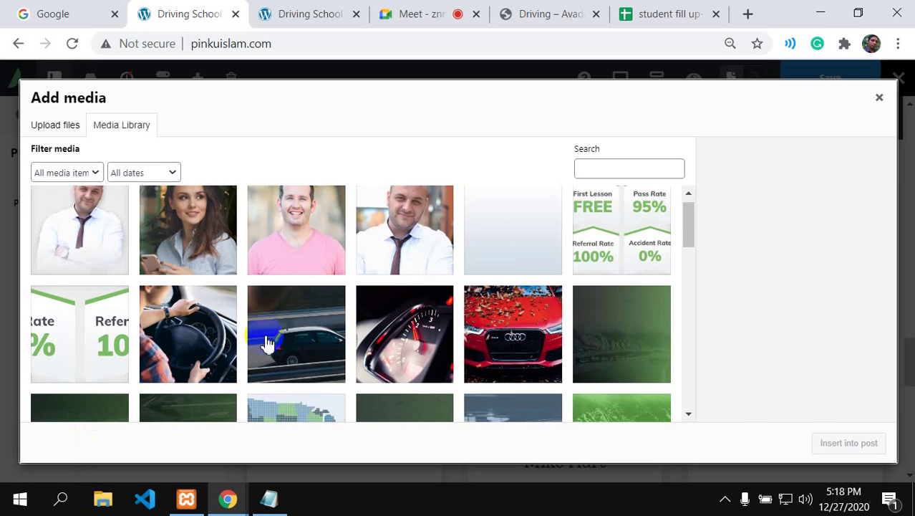
{"action": "scroll", "coordinate": [267, 341], "scroll_direction": "down", "scroll_amount": 5}
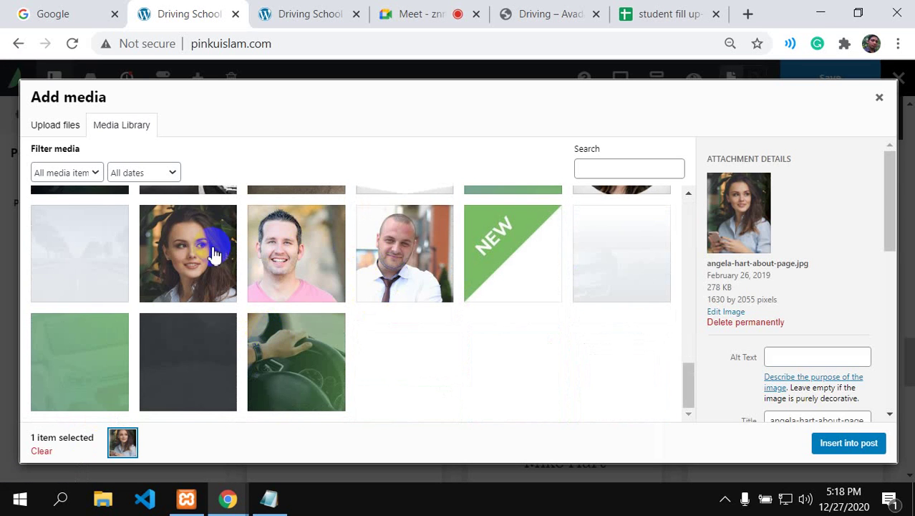
{"action": "left_click", "coordinate": [536, 10]}
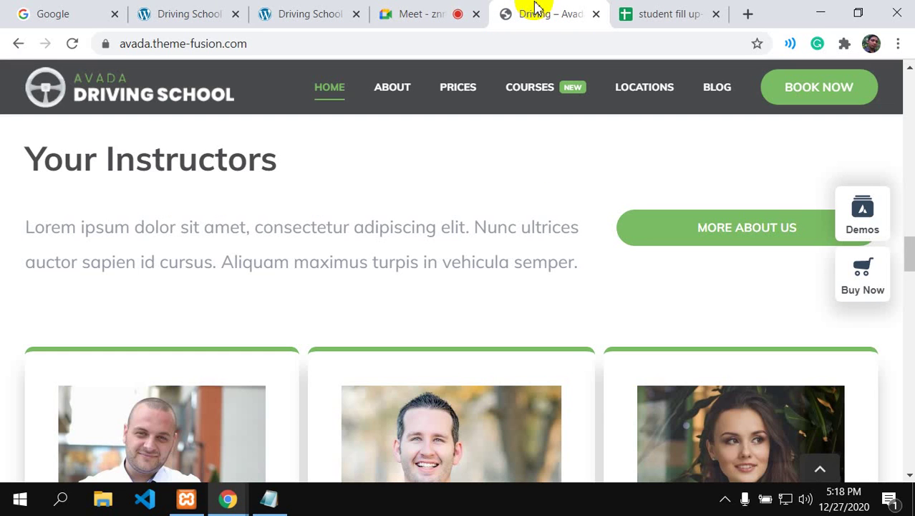
{"action": "left_click", "coordinate": [186, 14]}
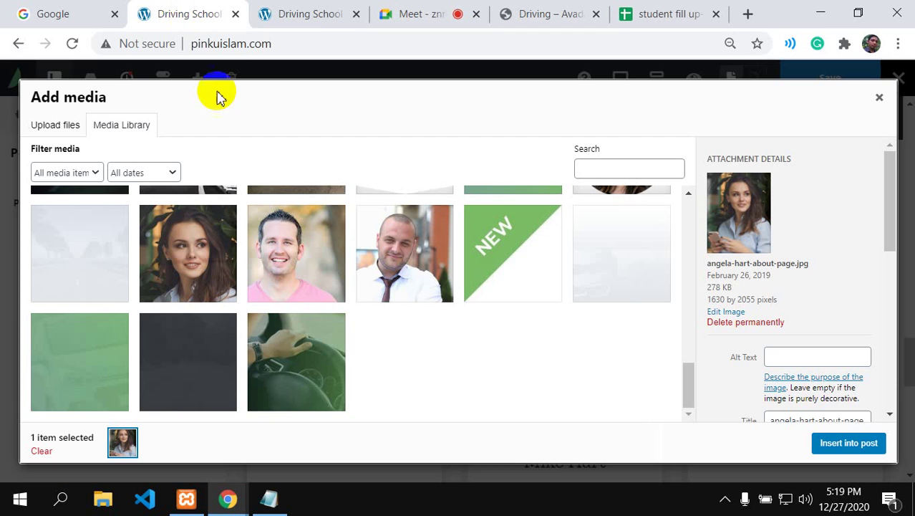
{"action": "left_click", "coordinate": [272, 250]}
{"action": "left_click", "coordinate": [829, 444]}
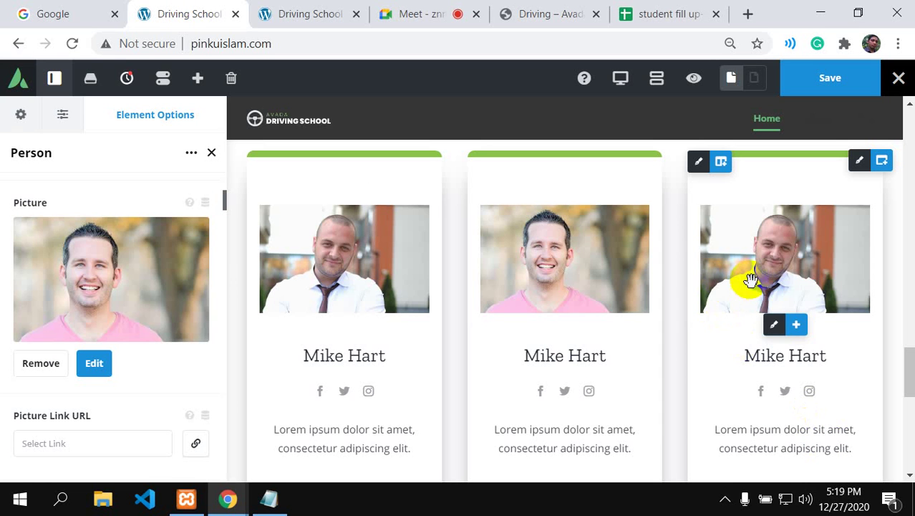
Step: Replace the third instructor's picture with the landscape portrait of the dark-haired woman from the media library and save the page
{"action": "left_click", "coordinate": [776, 327]}
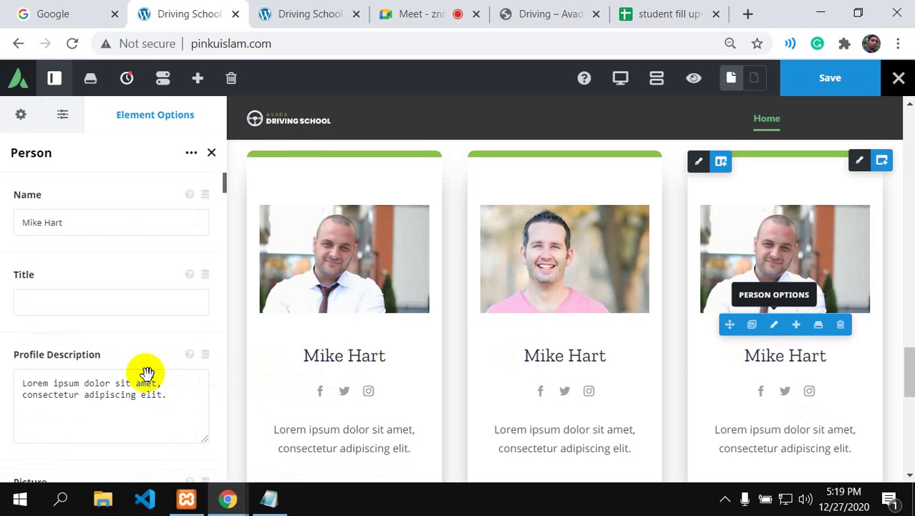
{"action": "scroll", "coordinate": [143, 380], "scroll_direction": "down", "scroll_amount": 5}
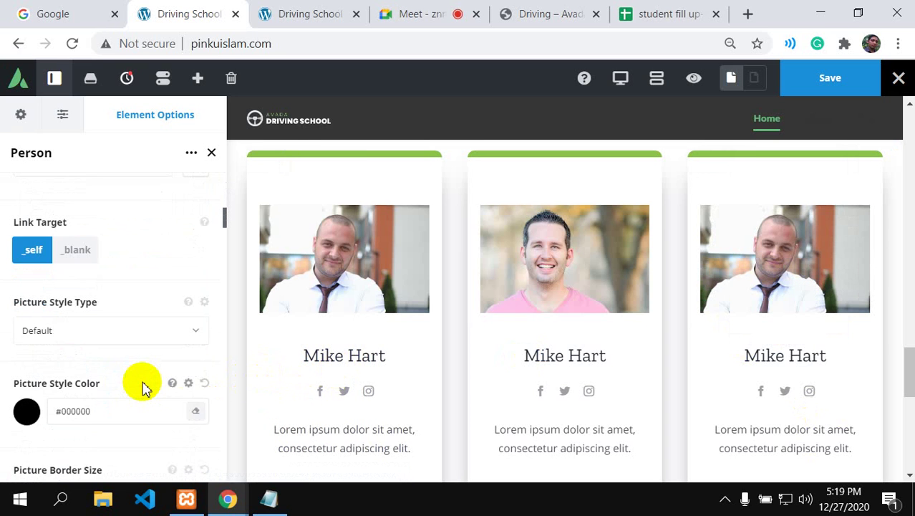
{"action": "scroll", "coordinate": [143, 387], "scroll_direction": "up", "scroll_amount": 2}
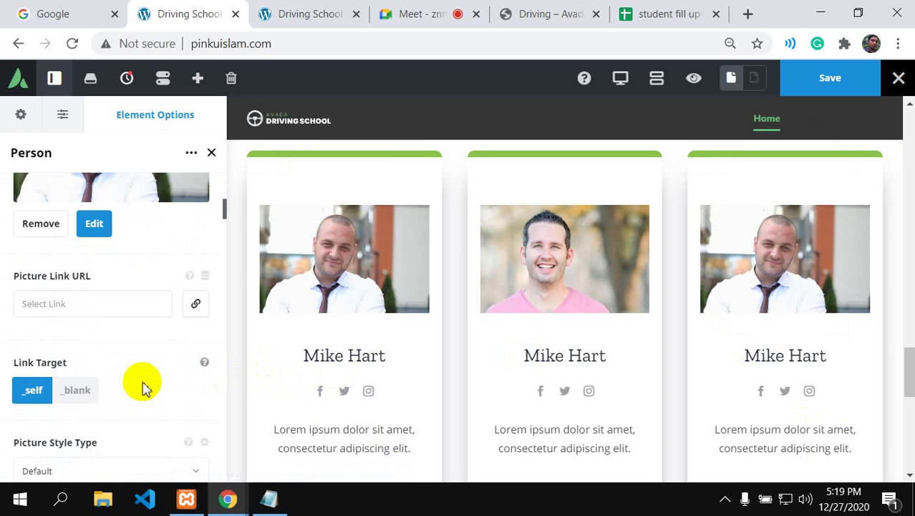
{"action": "scroll", "coordinate": [142, 387], "scroll_direction": "up", "scroll_amount": 2}
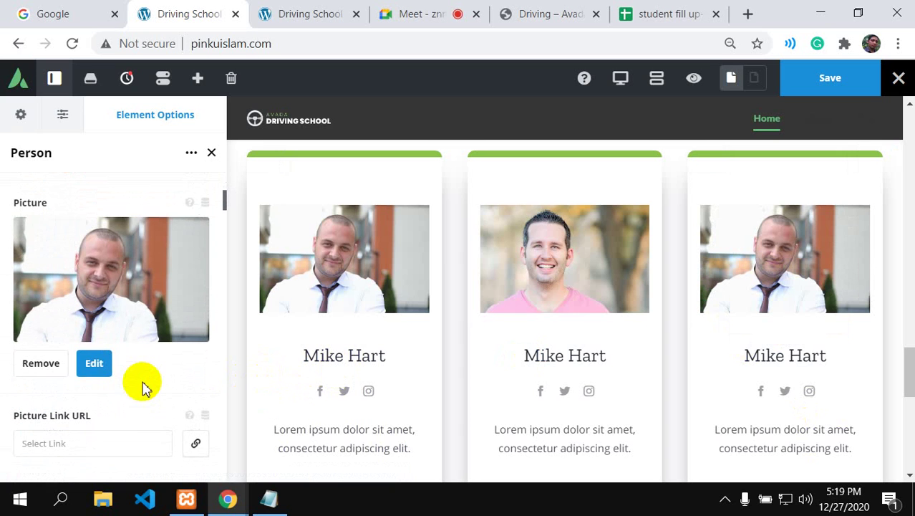
{"action": "left_click", "coordinate": [90, 365]}
{"action": "scroll", "coordinate": [261, 362], "scroll_direction": "down", "scroll_amount": 5}
{"action": "scroll", "coordinate": [261, 362], "scroll_direction": "down", "scroll_amount": 3}
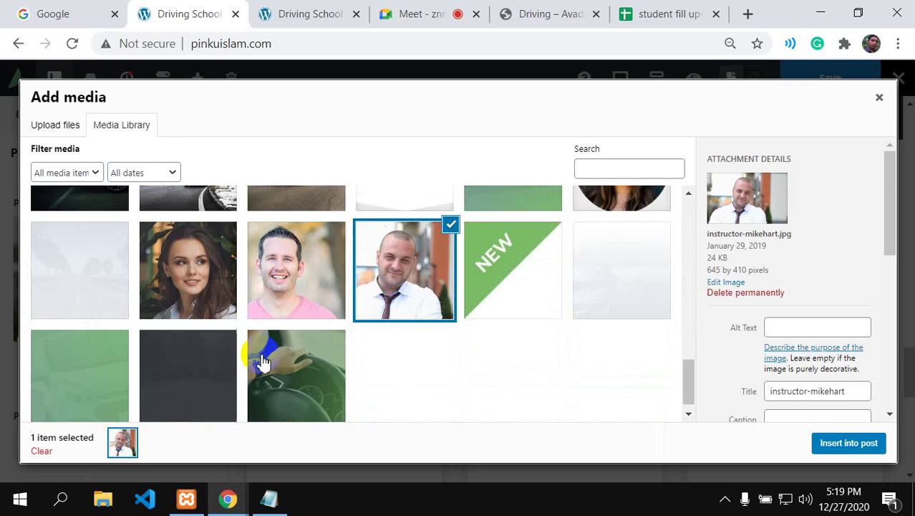
{"action": "left_click", "coordinate": [189, 286]}
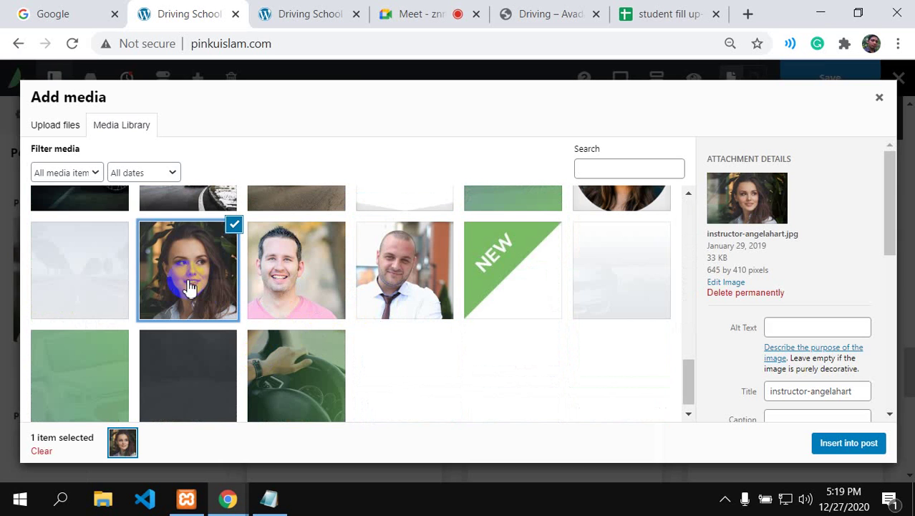
{"action": "left_click", "coordinate": [836, 444]}
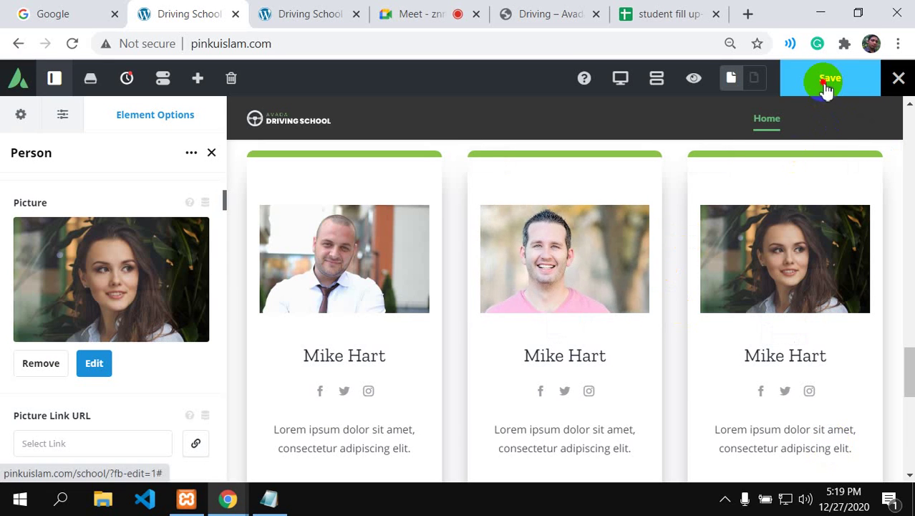
Step: Compare the area below the instructor cards on the Avada demo page, including its Testimonials section, with the page in the builder
{"action": "left_click", "coordinate": [551, 12]}
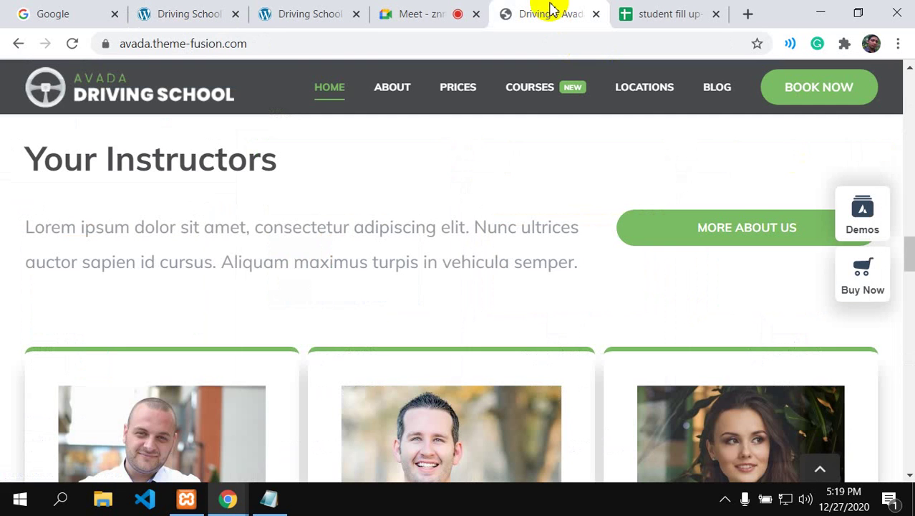
{"action": "scroll", "coordinate": [504, 261], "scroll_direction": "down", "scroll_amount": 4}
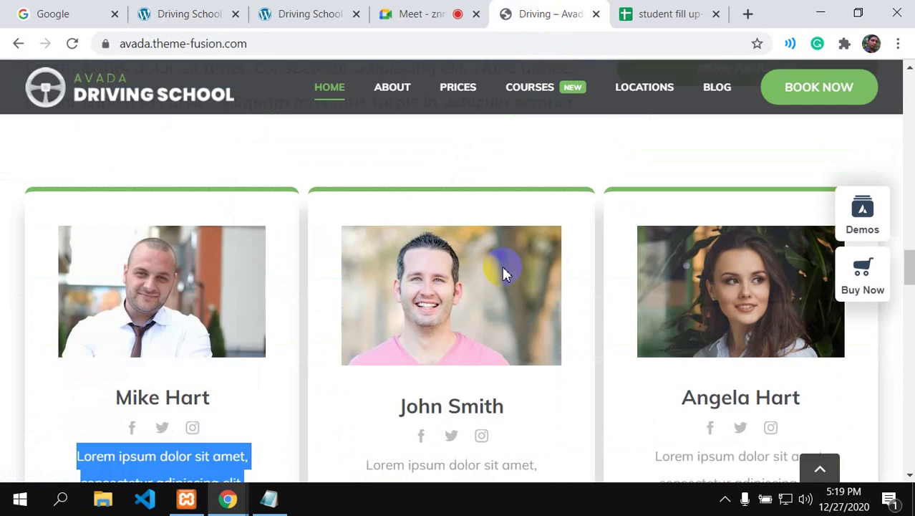
{"action": "scroll", "coordinate": [504, 272], "scroll_direction": "down", "scroll_amount": 4}
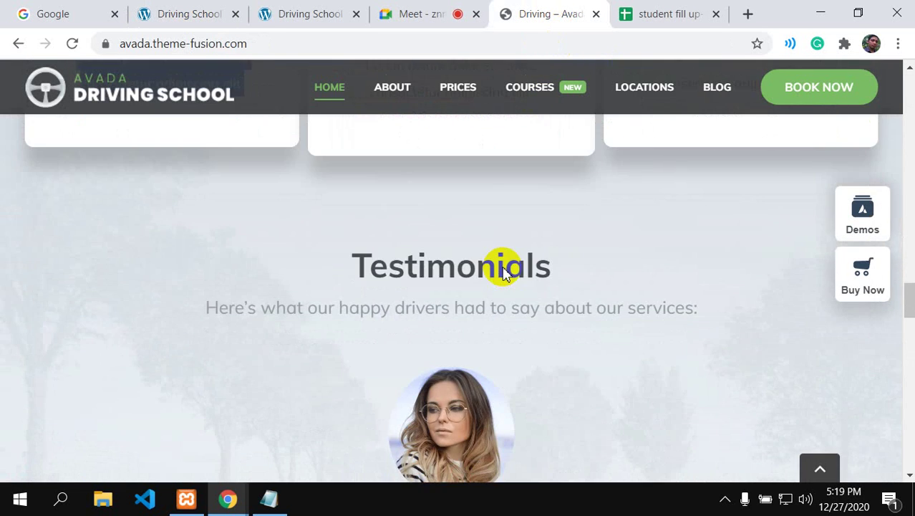
{"action": "scroll", "coordinate": [504, 273], "scroll_direction": "up", "scroll_amount": 4}
{"action": "scroll", "coordinate": [505, 272], "scroll_direction": "down", "scroll_amount": 2}
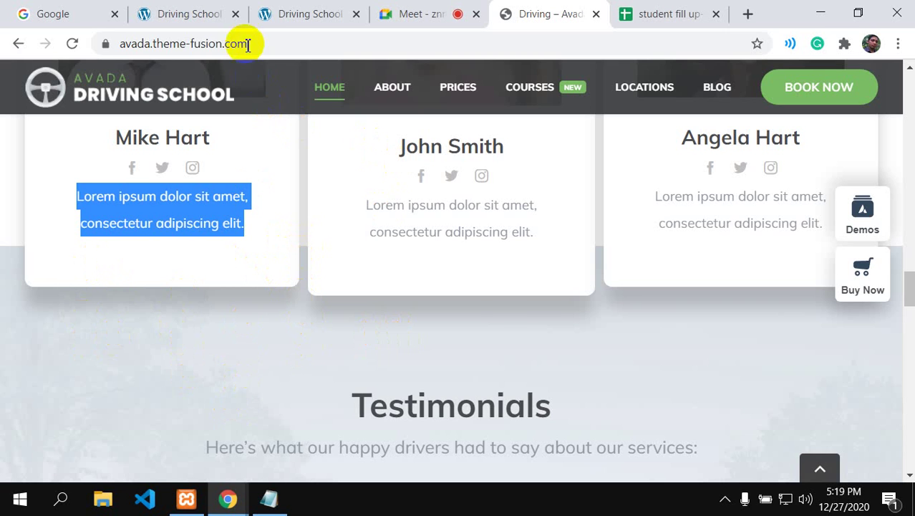
{"action": "left_click", "coordinate": [183, 13]}
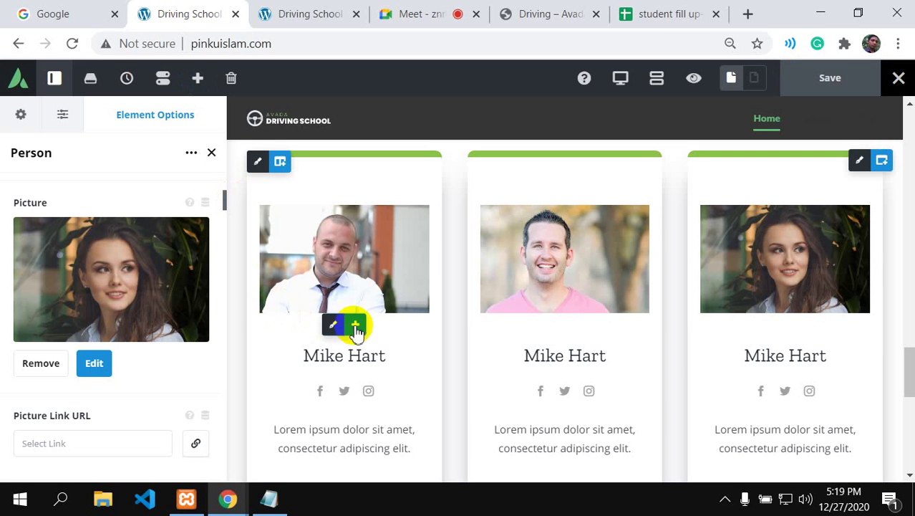
{"action": "scroll", "coordinate": [676, 333], "scroll_direction": "down", "scroll_amount": 8}
{"action": "scroll", "coordinate": [641, 326], "scroll_direction": "up", "scroll_amount": 4}
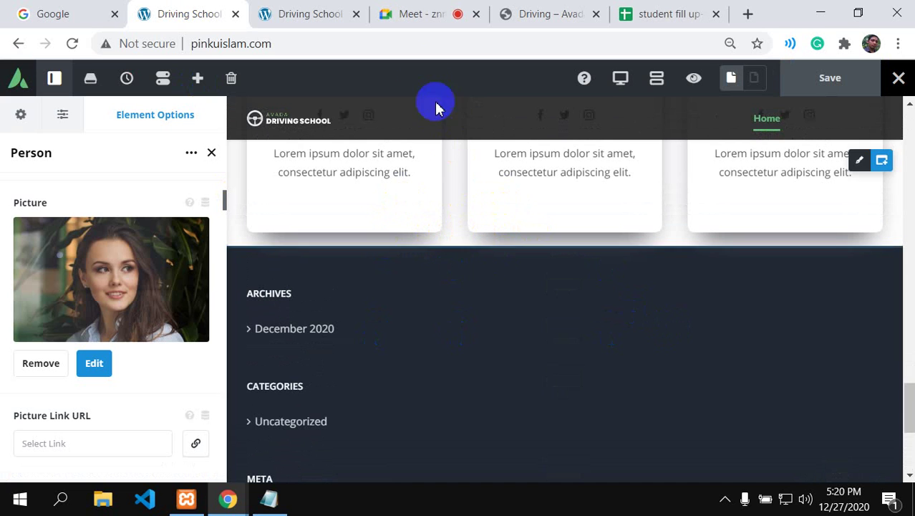
Step: Switch to Google Meet, admit the waiting participant to the call, and return to the page builder
{"action": "left_click", "coordinate": [412, 13]}
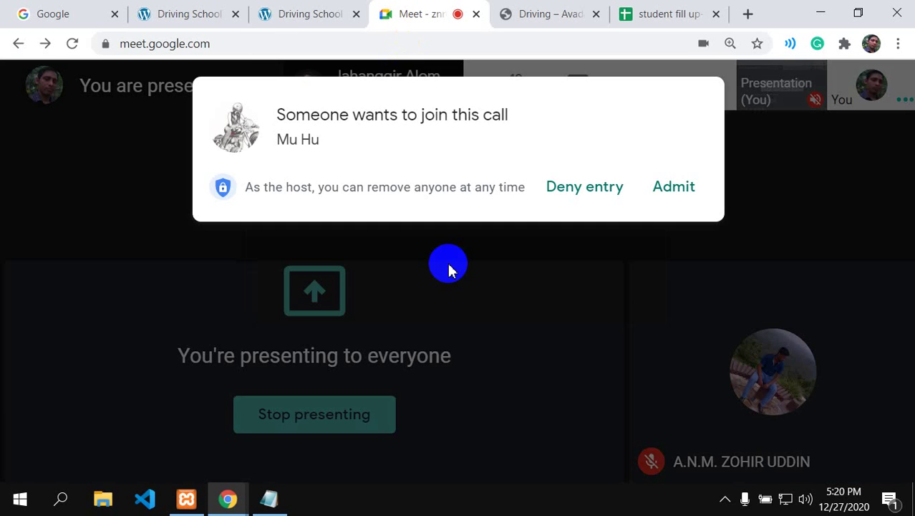
{"action": "left_click", "coordinate": [686, 191]}
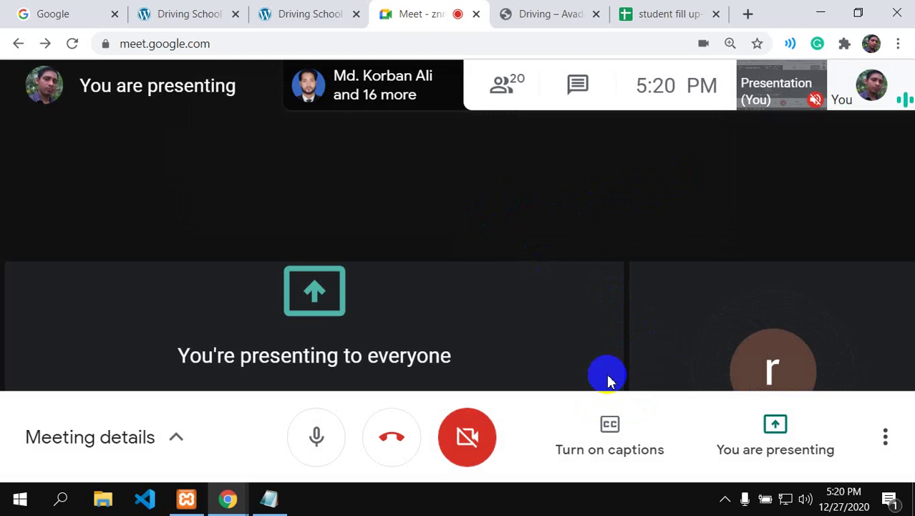
{"action": "left_click", "coordinate": [188, 14]}
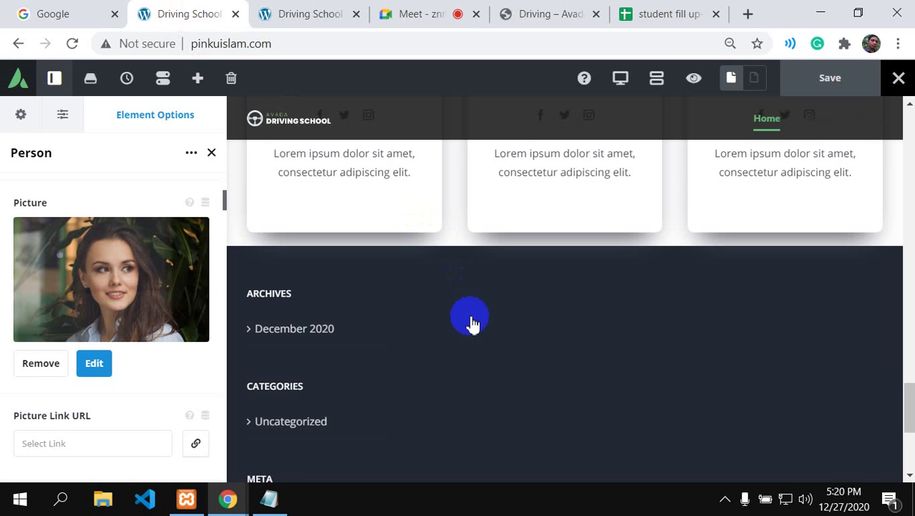
Step: Review the built page from the hero banner through the Courses and instructor sections down to the footer
{"action": "scroll", "coordinate": [484, 357], "scroll_direction": "up", "scroll_amount": 4}
{"action": "scroll", "coordinate": [606, 350], "scroll_direction": "up", "scroll_amount": 2}
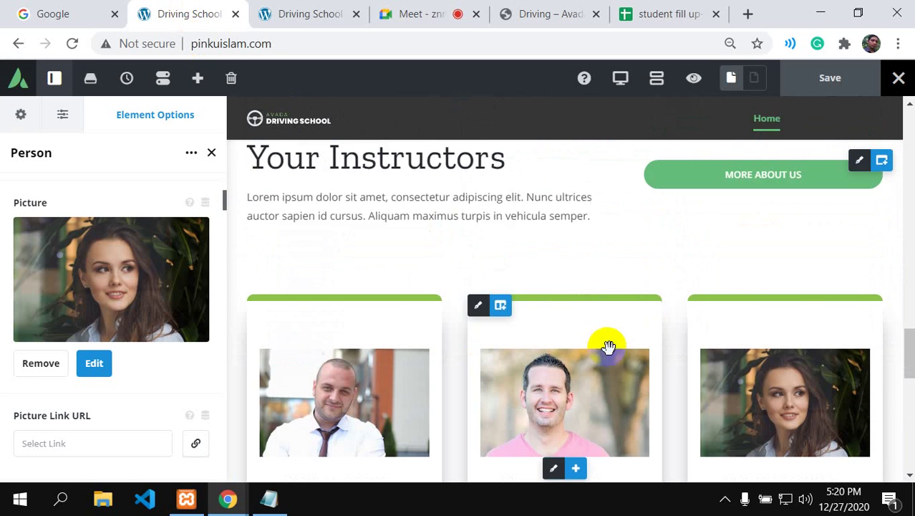
{"action": "scroll", "coordinate": [651, 378], "scroll_direction": "up", "scroll_amount": 8}
{"action": "scroll", "coordinate": [654, 380], "scroll_direction": "up", "scroll_amount": 10}
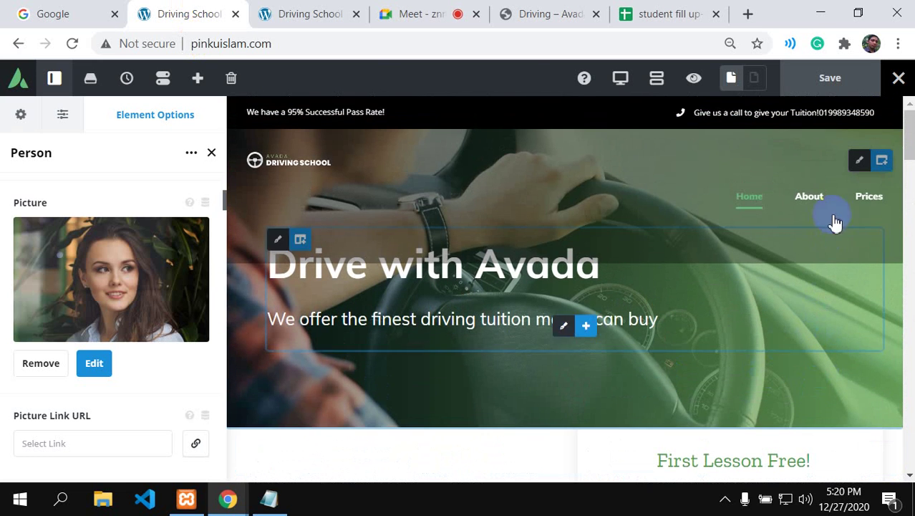
{"action": "scroll", "coordinate": [851, 365], "scroll_direction": "down", "scroll_amount": 4}
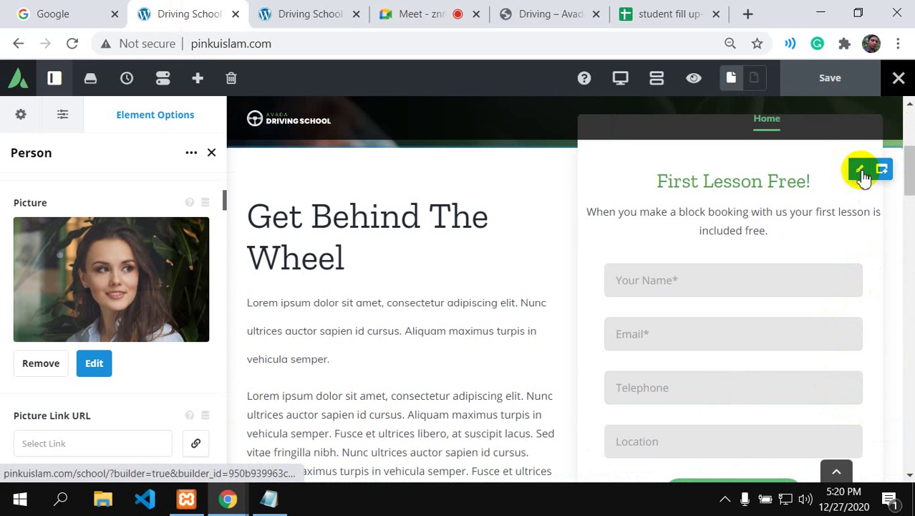
{"action": "mouse_move", "coordinate": [863, 177]}
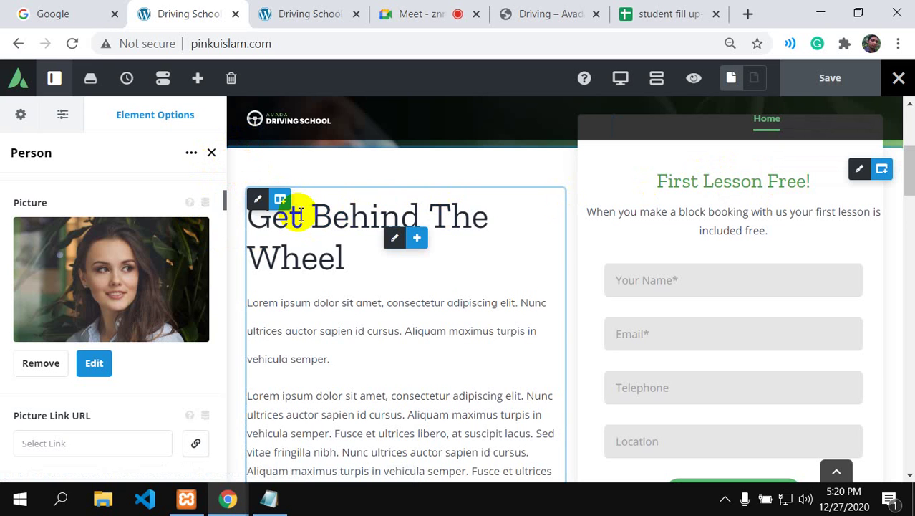
{"action": "scroll", "coordinate": [422, 297], "scroll_direction": "down", "scroll_amount": 10}
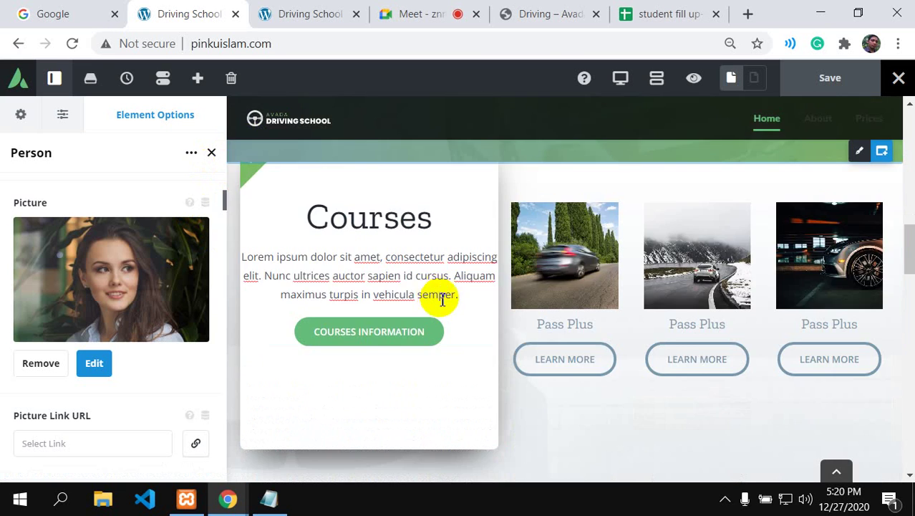
{"action": "scroll", "coordinate": [445, 301], "scroll_direction": "down", "scroll_amount": 6}
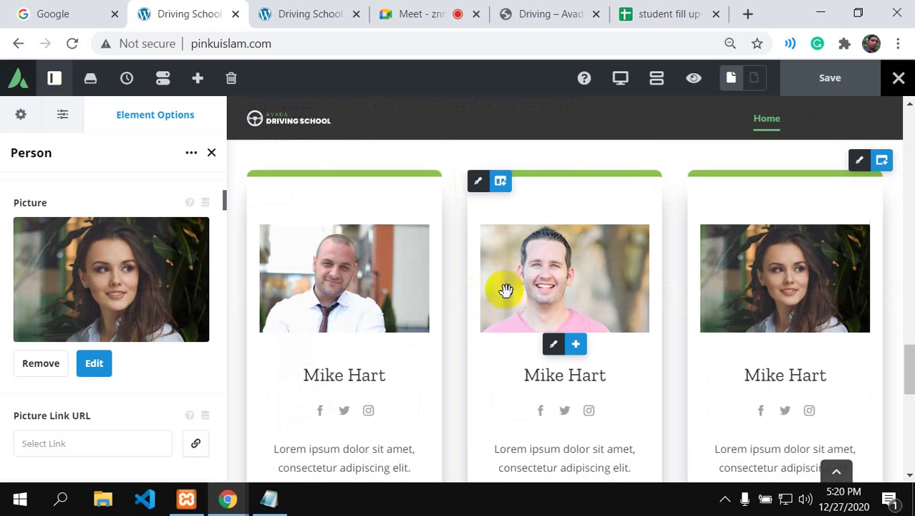
{"action": "scroll", "coordinate": [644, 308], "scroll_direction": "down", "scroll_amount": 8}
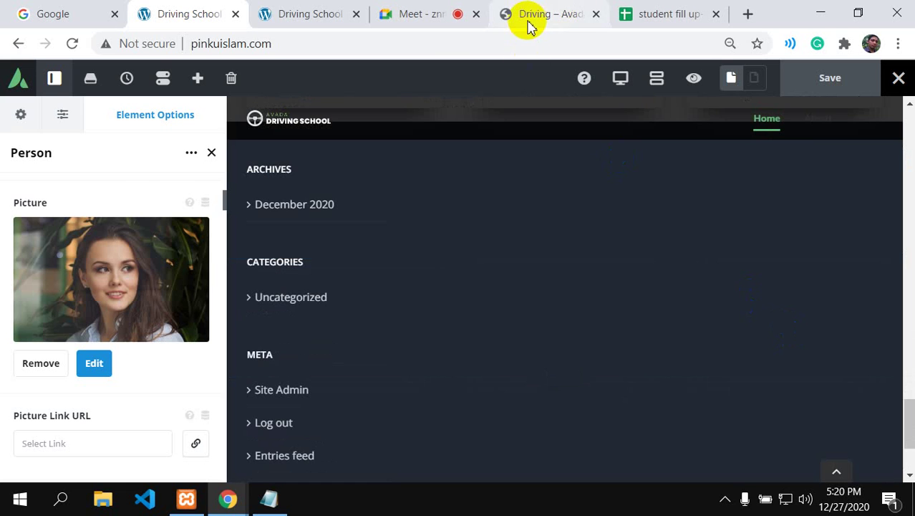
Step: Examine the courses, percentage counter and instructor sections on the Avada demo page
{"action": "left_click", "coordinate": [532, 14]}
{"action": "scroll", "coordinate": [484, 172], "scroll_direction": "up", "scroll_amount": 8}
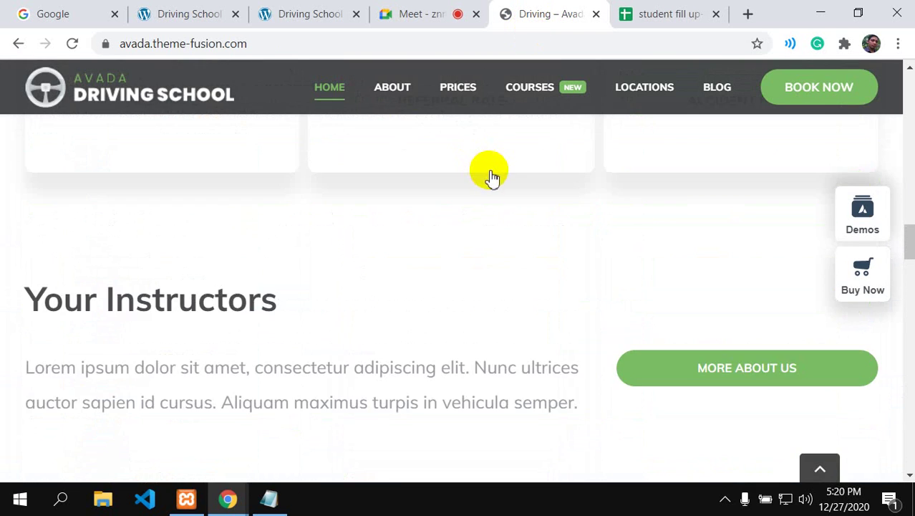
{"action": "scroll", "coordinate": [494, 177], "scroll_direction": "up", "scroll_amount": 1}
{"action": "scroll", "coordinate": [503, 298], "scroll_direction": "up", "scroll_amount": 2}
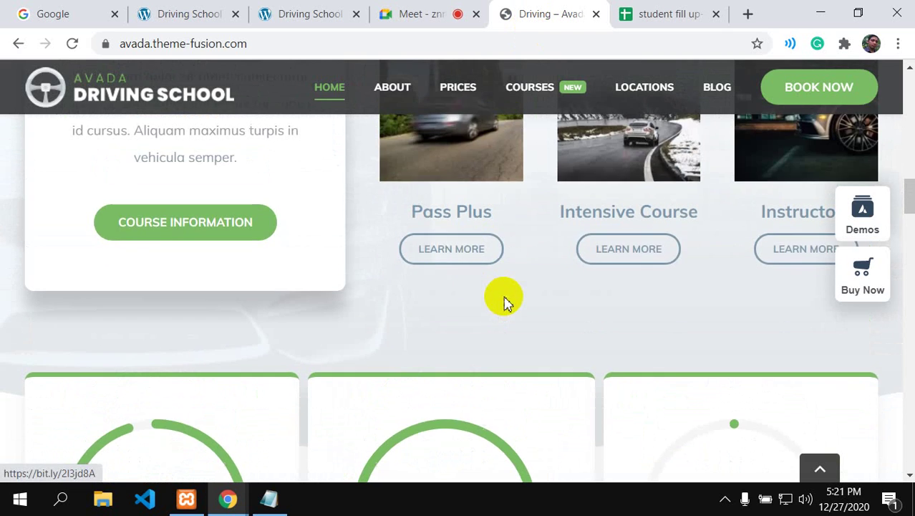
{"action": "scroll", "coordinate": [509, 307], "scroll_direction": "down", "scroll_amount": 2}
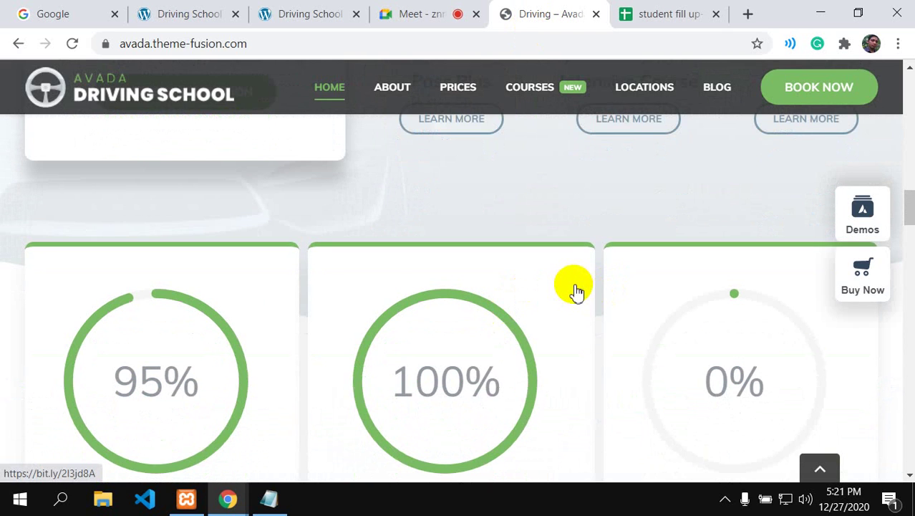
{"action": "scroll", "coordinate": [577, 293], "scroll_direction": "down", "scroll_amount": 4}
{"action": "scroll", "coordinate": [565, 289], "scroll_direction": "down", "scroll_amount": 4}
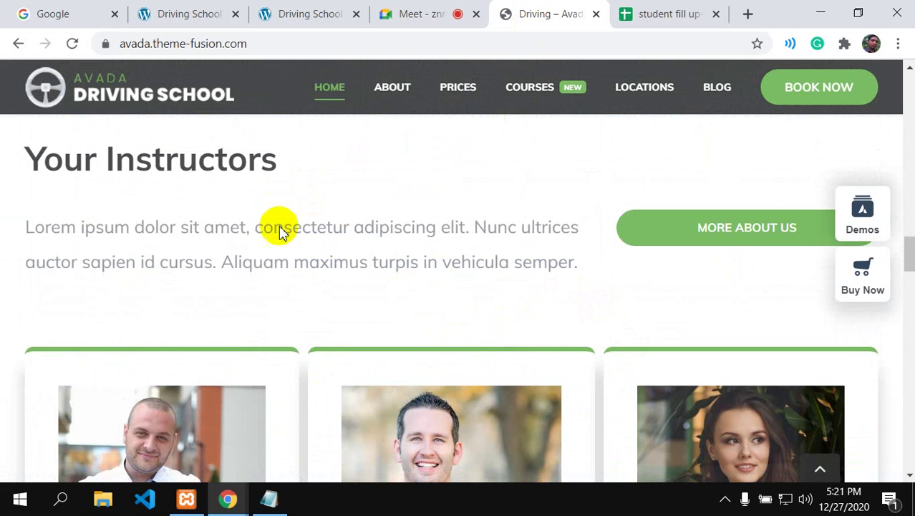
{"action": "scroll", "coordinate": [237, 279], "scroll_direction": "down", "scroll_amount": 4}
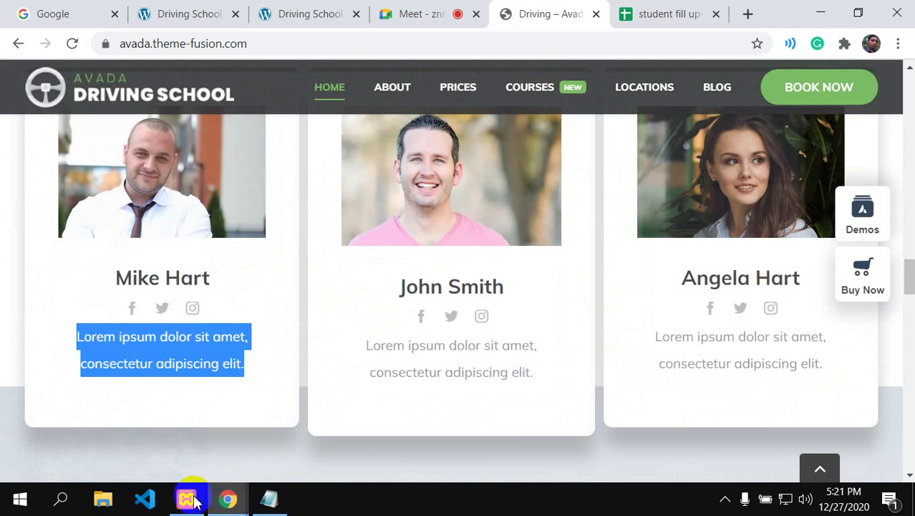
Step: Check the built instructor and counter sections, and look over the demo's instructor and Testimonials sections again
{"action": "left_click", "coordinate": [200, 14]}
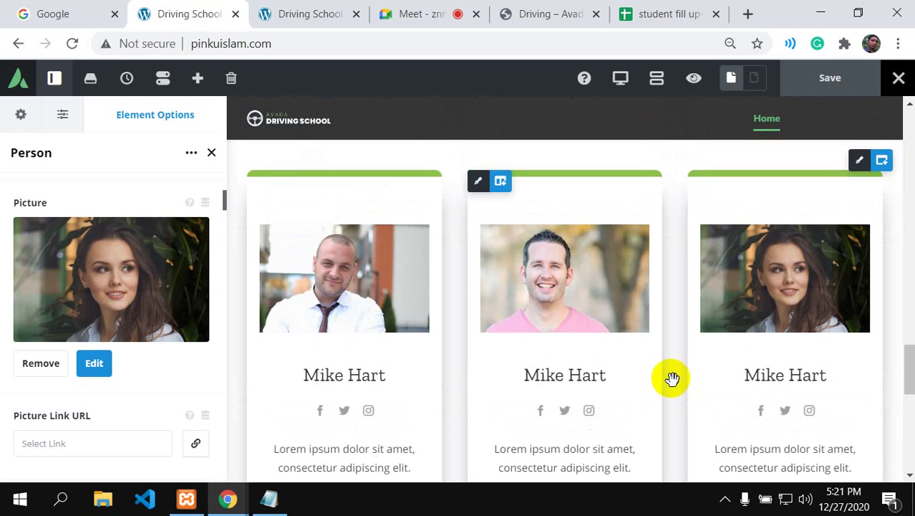
{"action": "scroll", "coordinate": [797, 303], "scroll_direction": "up", "scroll_amount": 4}
{"action": "scroll", "coordinate": [860, 250], "scroll_direction": "up", "scroll_amount": 5}
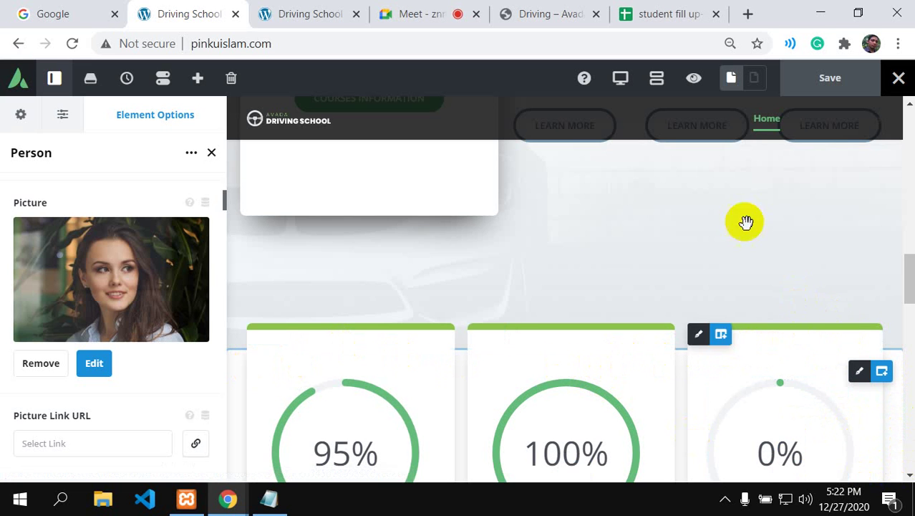
{"action": "left_click", "coordinate": [556, 9]}
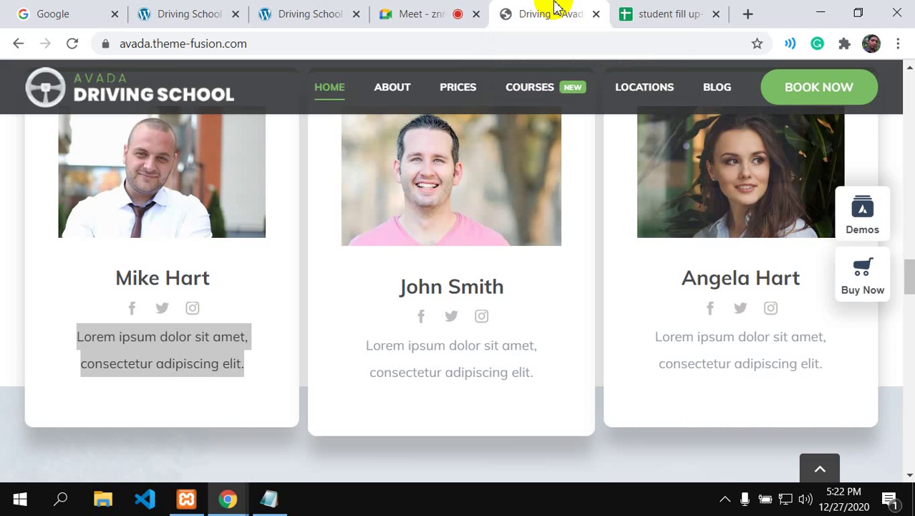
{"action": "scroll", "coordinate": [510, 287], "scroll_direction": "up", "scroll_amount": 4}
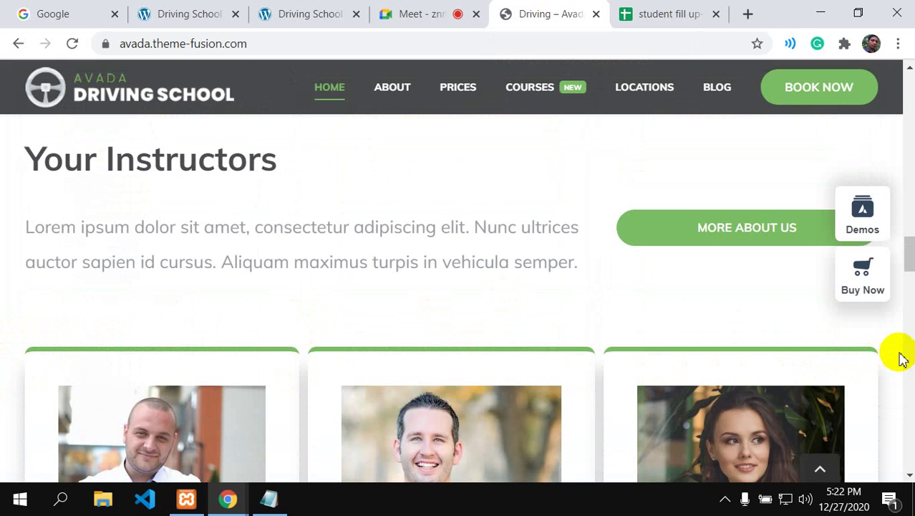
{"action": "scroll", "coordinate": [903, 361], "scroll_direction": "down", "scroll_amount": 12}
{"action": "scroll", "coordinate": [903, 362], "scroll_direction": "up", "scroll_amount": 10}
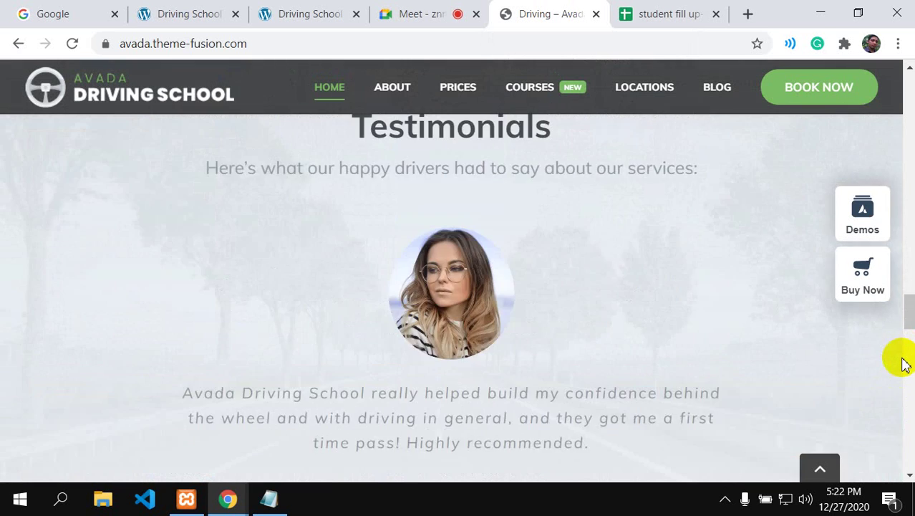